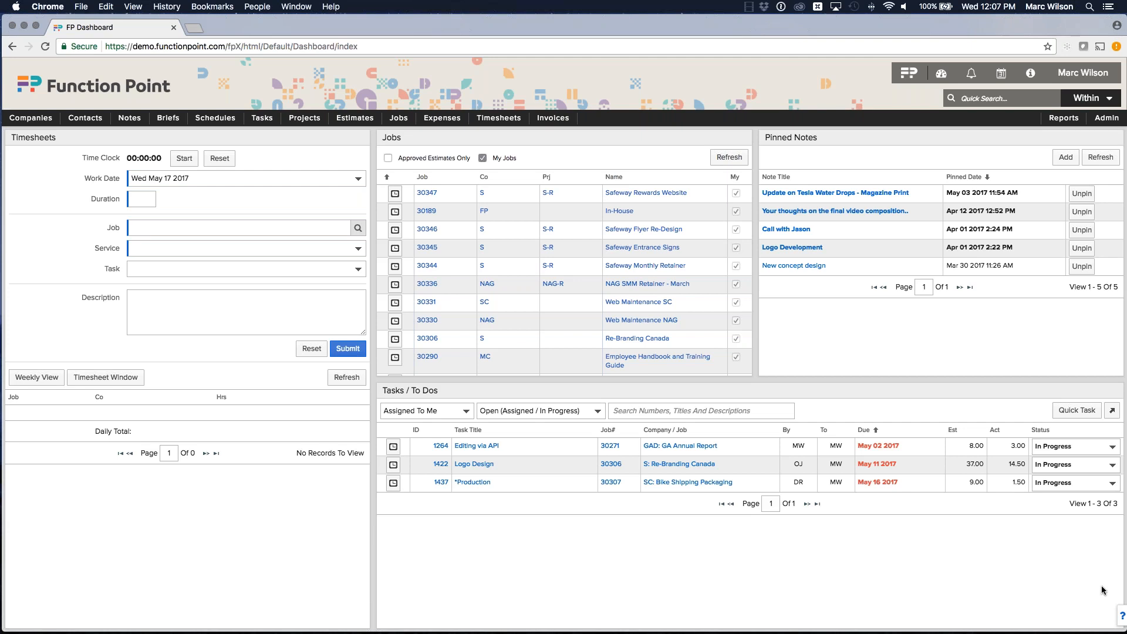
# Step: Open the job search form
pyautogui.click(1093, 618)
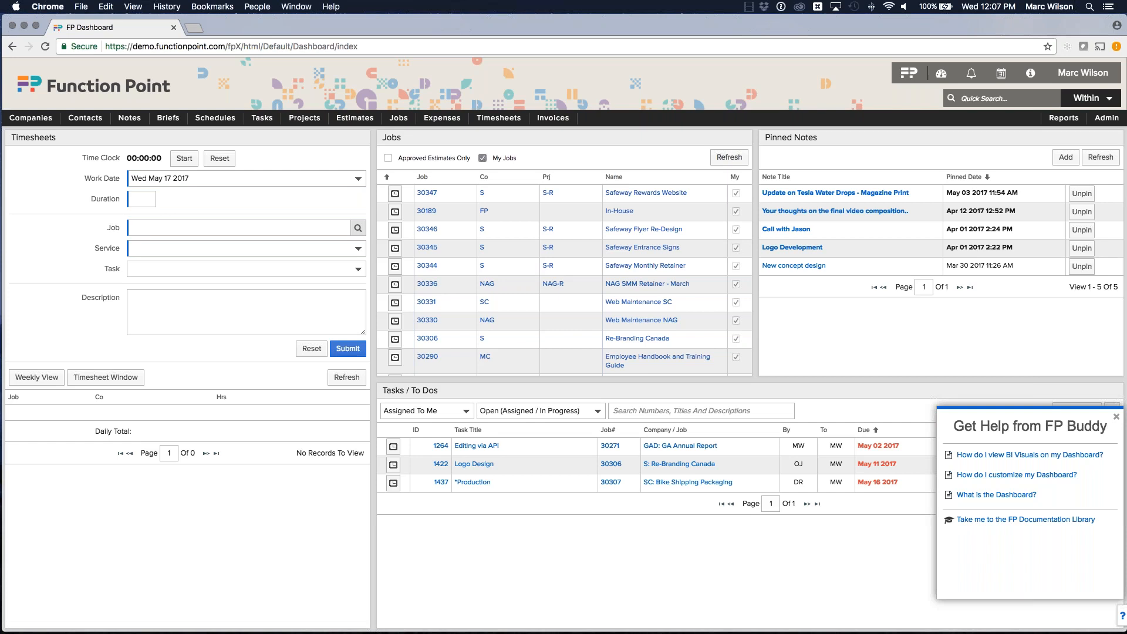
pyautogui.click(1116, 416)
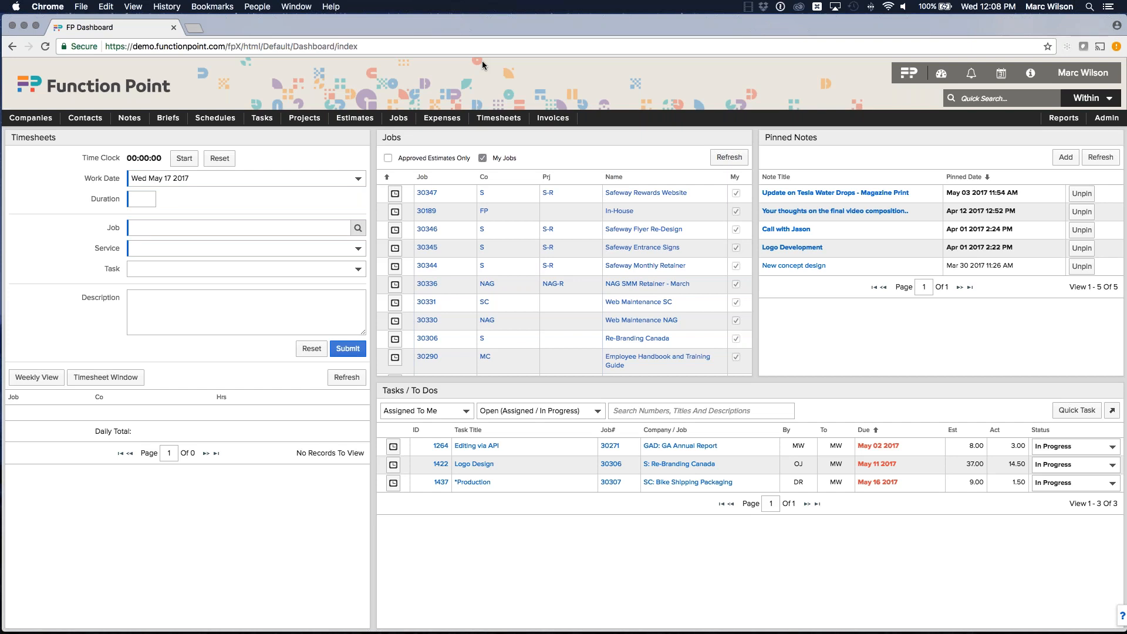
pyautogui.click(400, 135)
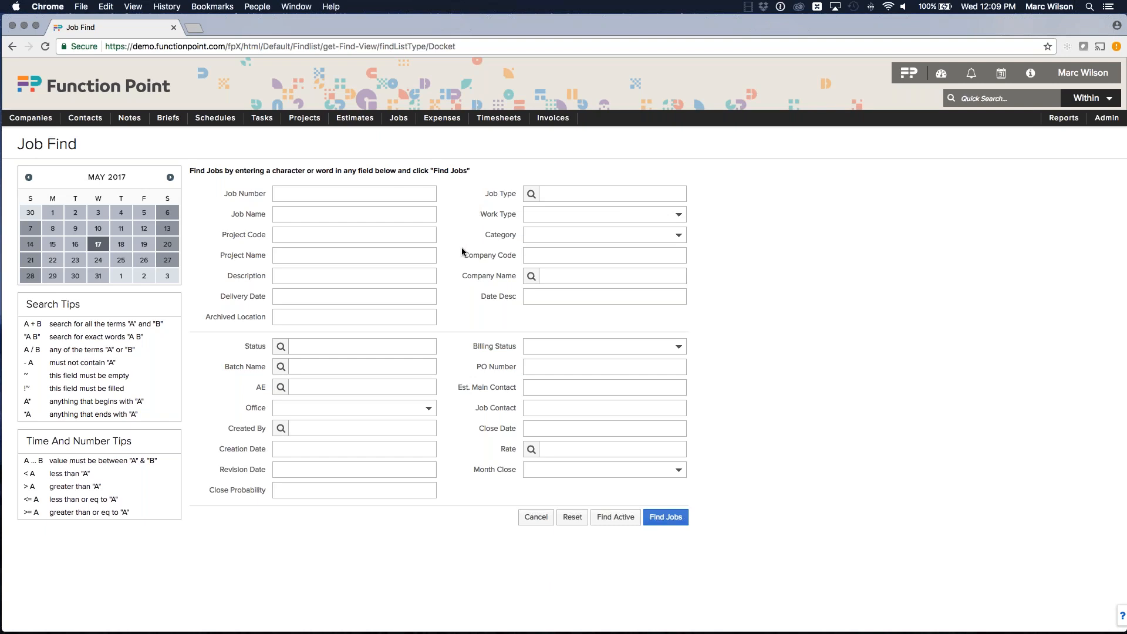
# Step: Enter a delivery date range of today... 6 weeks
pyautogui.click(345, 297)
pyautogui.write('today... 6 weeks')
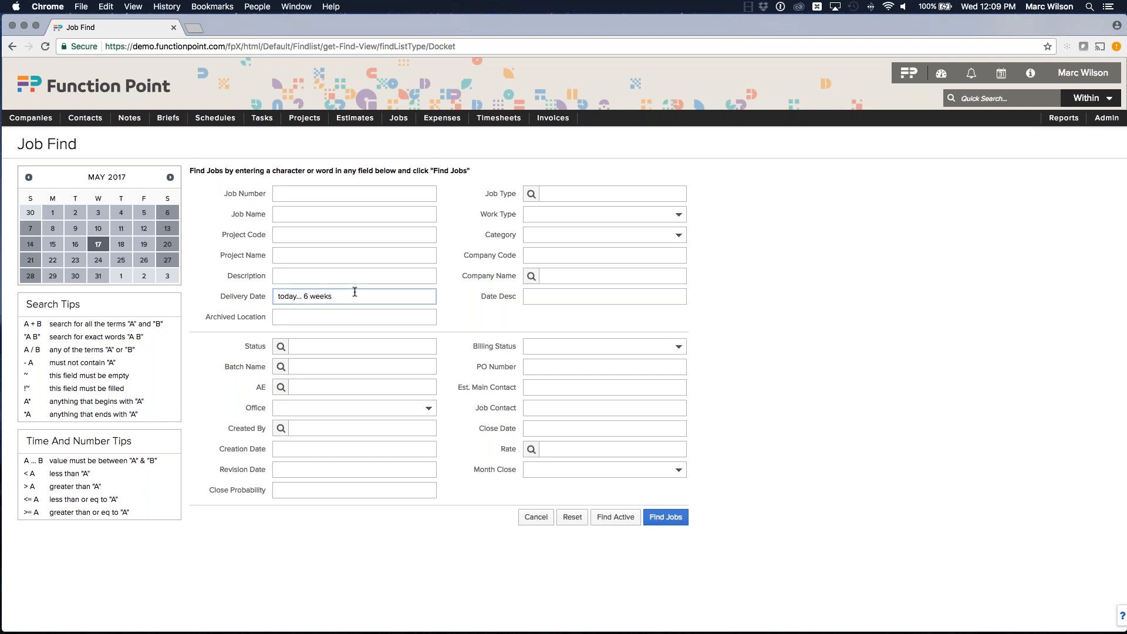
# Step: Replace the delivery date range with may 1... sep 1
pyautogui.click(299, 298)
pyautogui.click(233, 289)
pyautogui.moveTo(371, 297); pyautogui.dragTo(277, 297)
pyautogui.press('BackSpace')
pyautogui.write('may 1... sep 1')
pyautogui.click(233, 274)
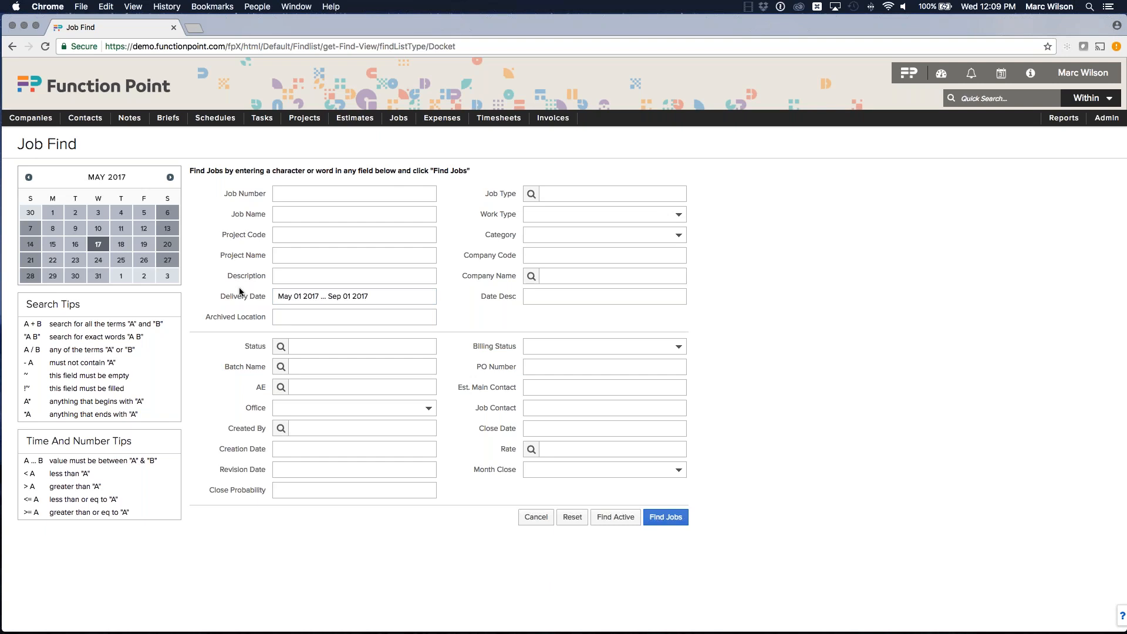
# Step: Replace the delivery date range with dec 1 2016... dec 1
pyautogui.click(238, 289)
pyautogui.press('super+a')
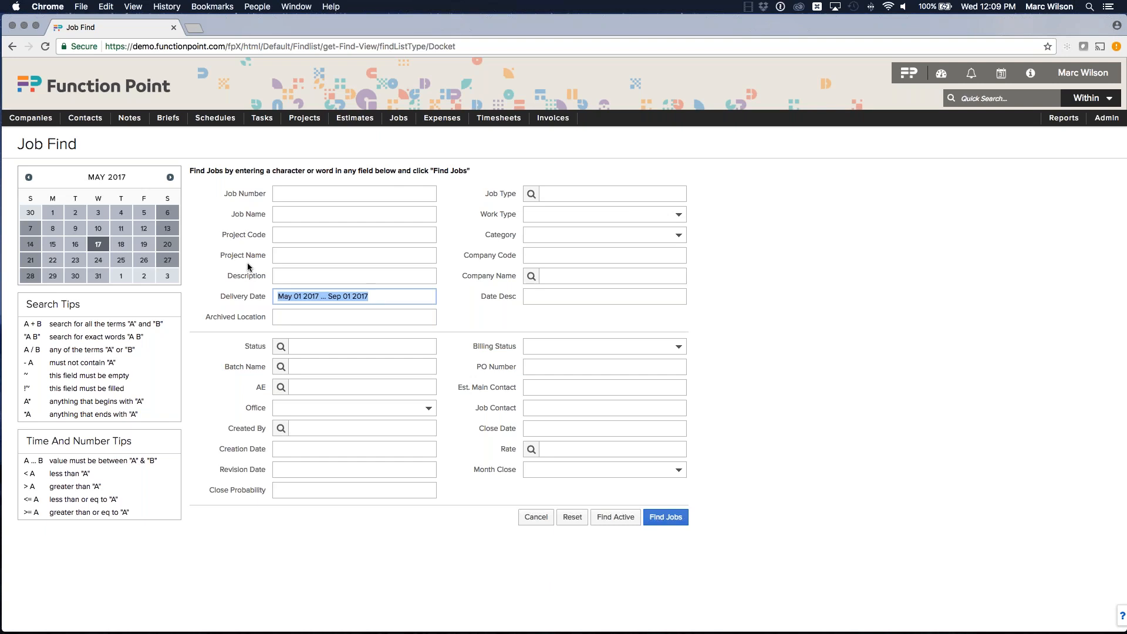
pyautogui.write('dec 1 201')
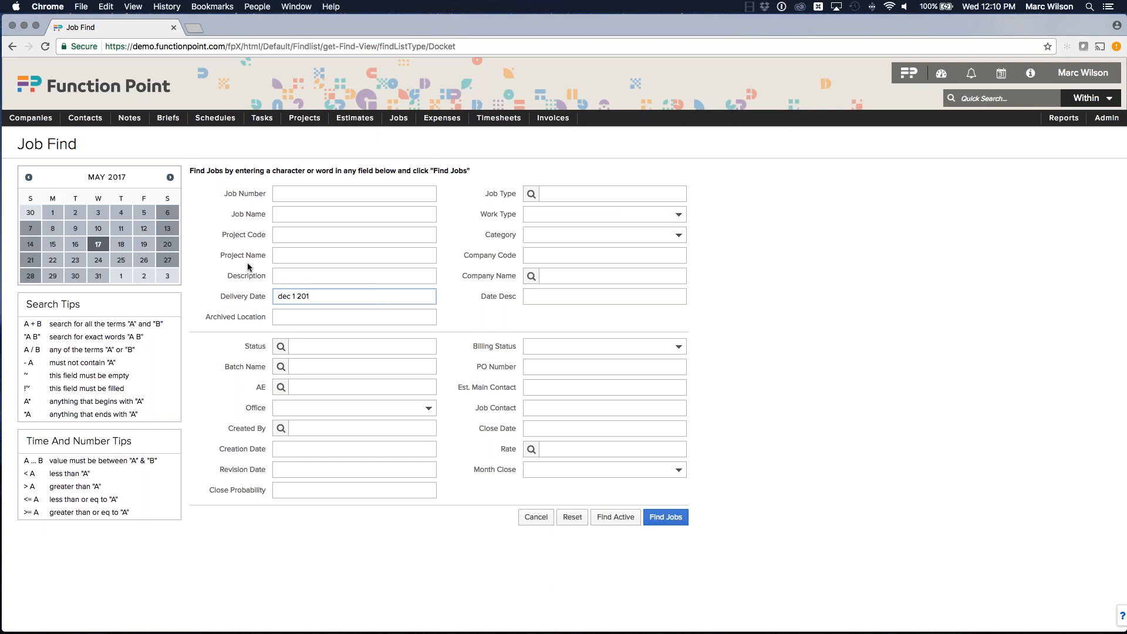
pyautogui.write('6 ... dec 1')
pyautogui.click(253, 291)
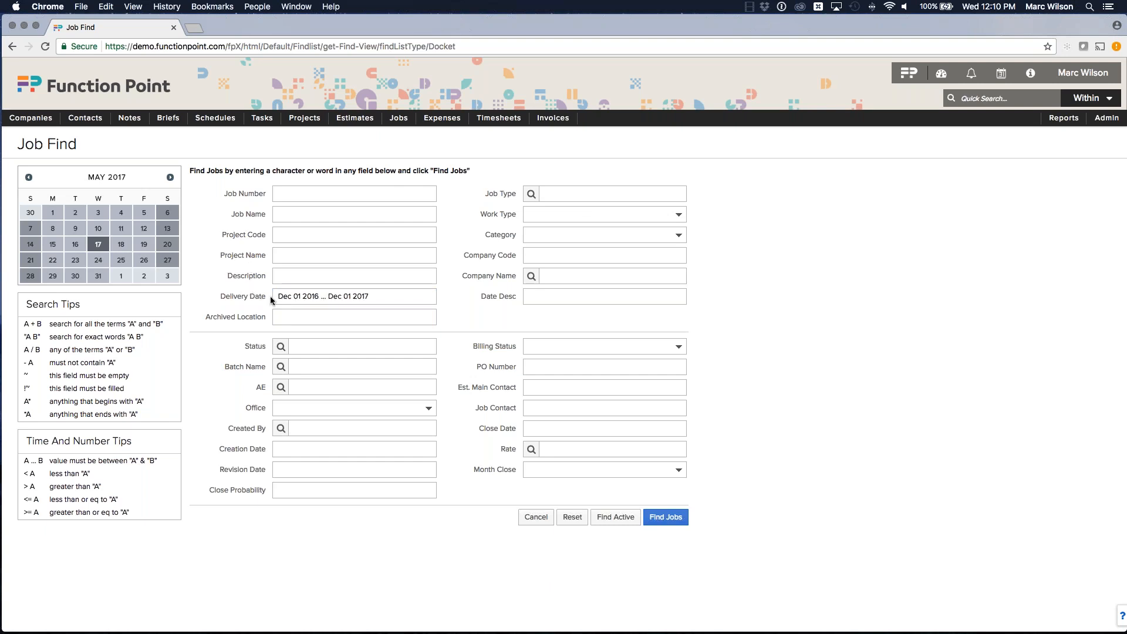
# Step: Set the delivery date range back to today... 6 weeks
pyautogui.click(380, 296)
pyautogui.press('BackSpace')
pyautogui.click(316, 294)
pyautogui.write('tpday')
pyautogui.press('BackSpace')
pyautogui.press('BackSpace')
pyautogui.press('BackSpace')
pyautogui.press('BackSpace')
pyautogui.write('oday... 6 weeks')
pyautogui.press('Return')
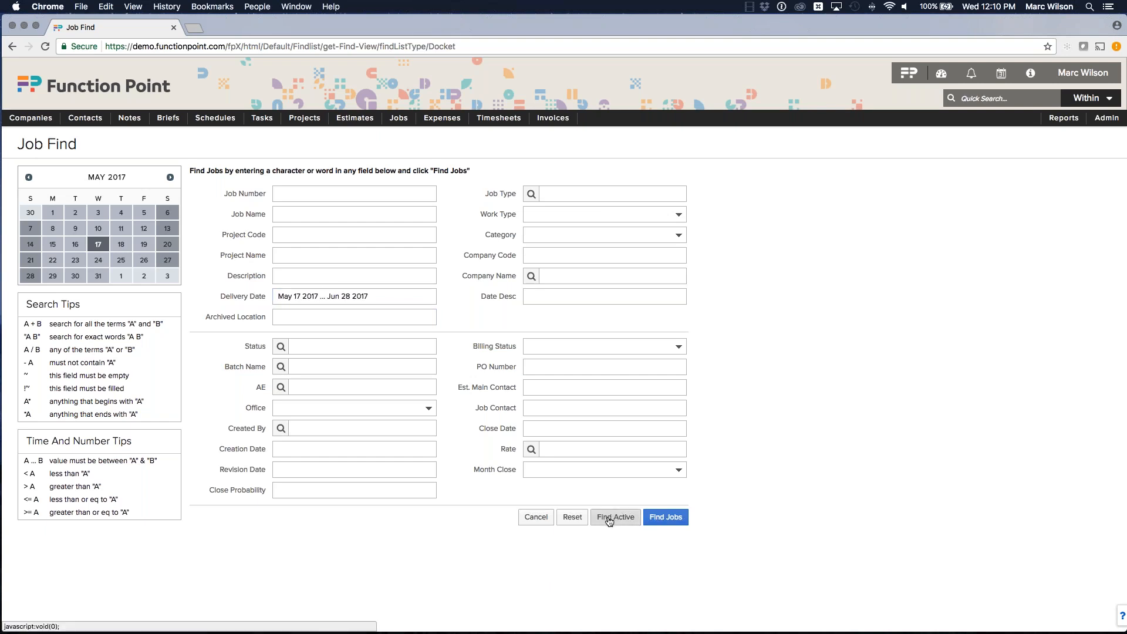
# Step: Search for active jobs matching the delivery date range
pyautogui.click(306, 347)
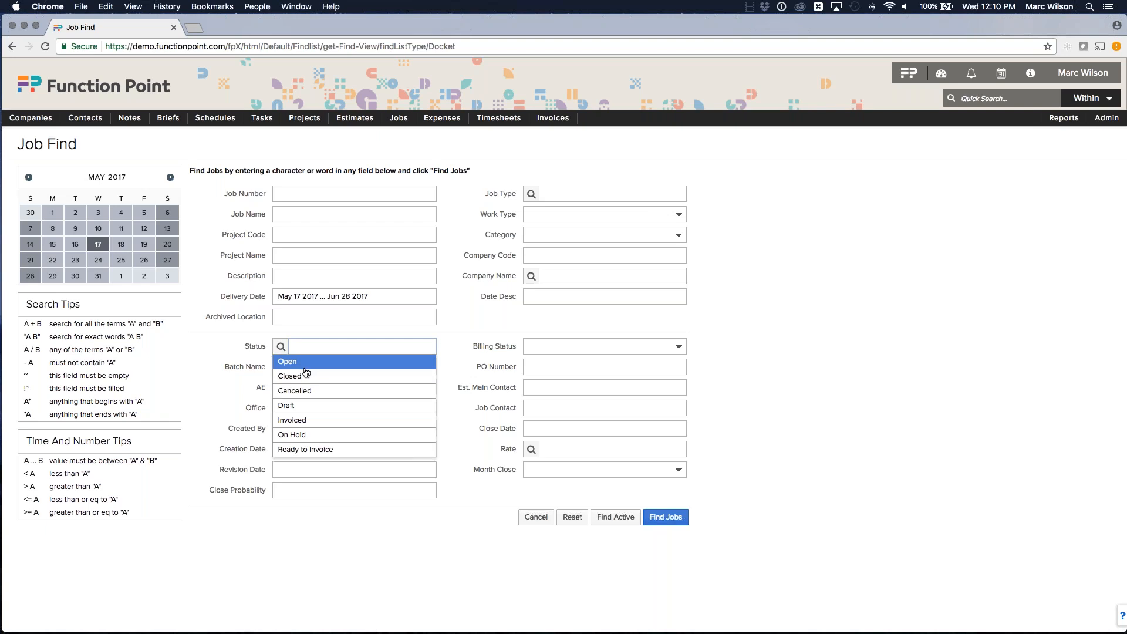
pyautogui.click(265, 409)
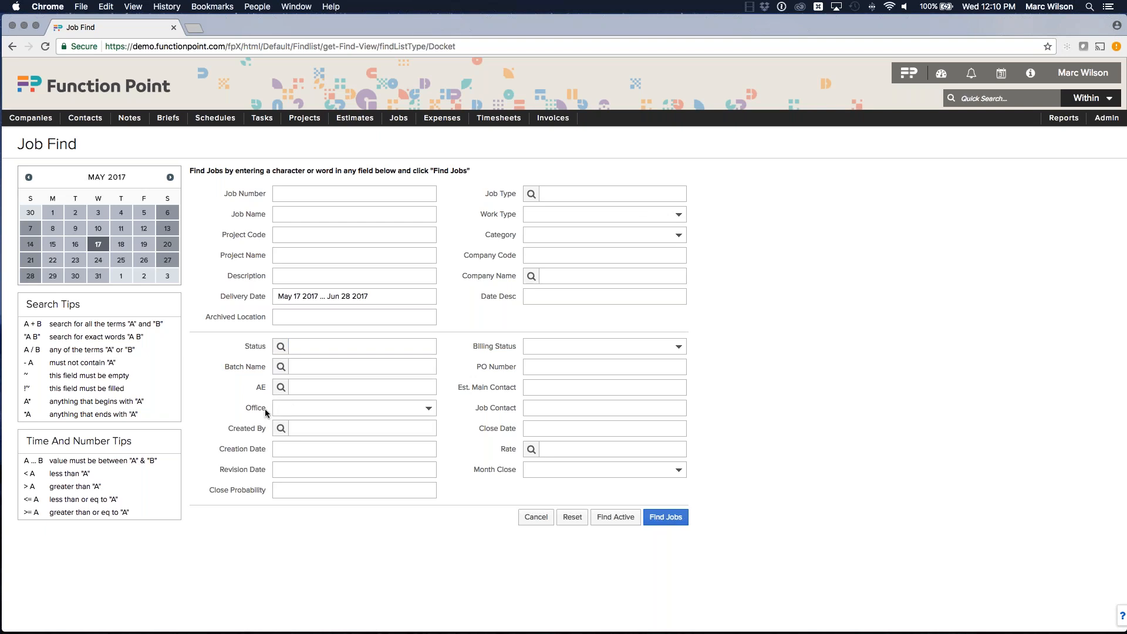
pyautogui.click(612, 519)
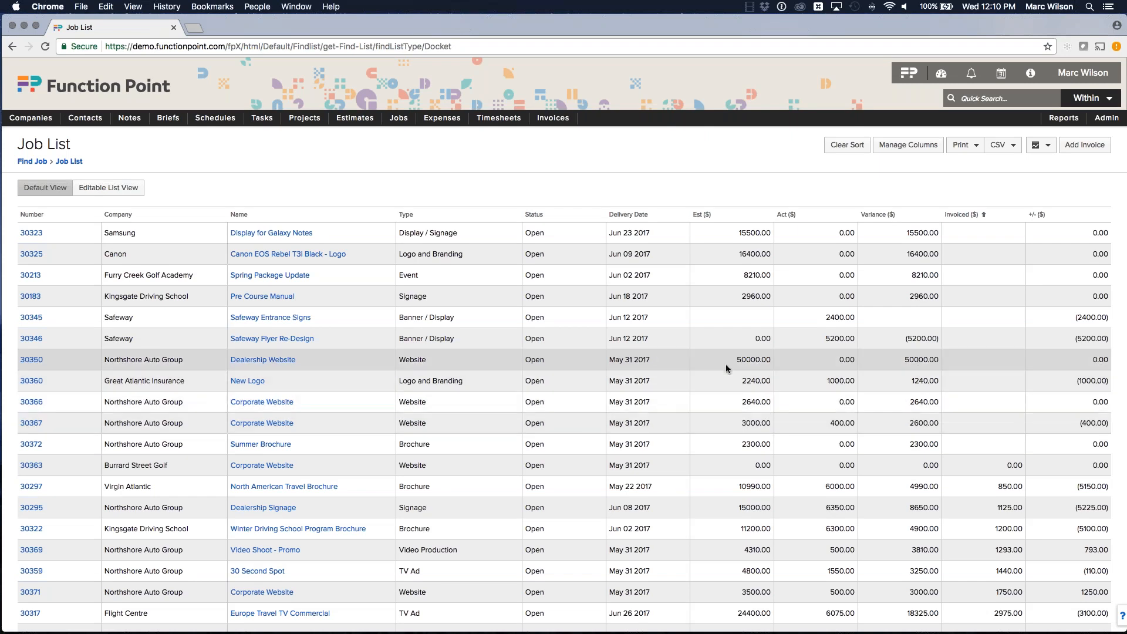
# Step: Sort the job list by invoiced amount in descending order
pyautogui.moveTo(749, 235); pyautogui.dragTo(773, 238)
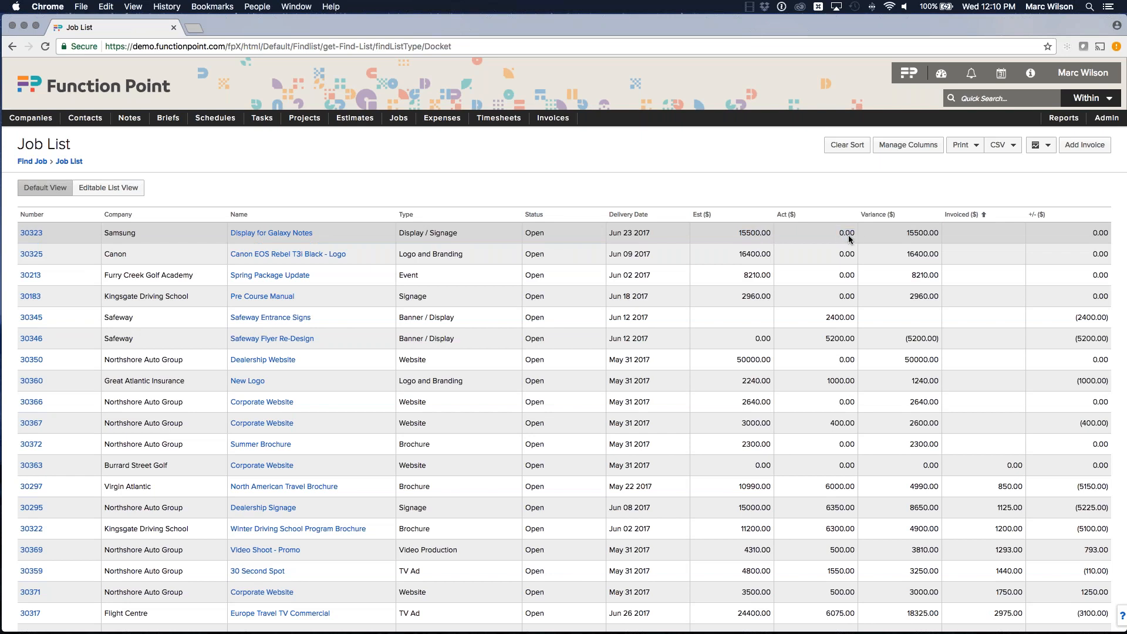
pyautogui.click(963, 219)
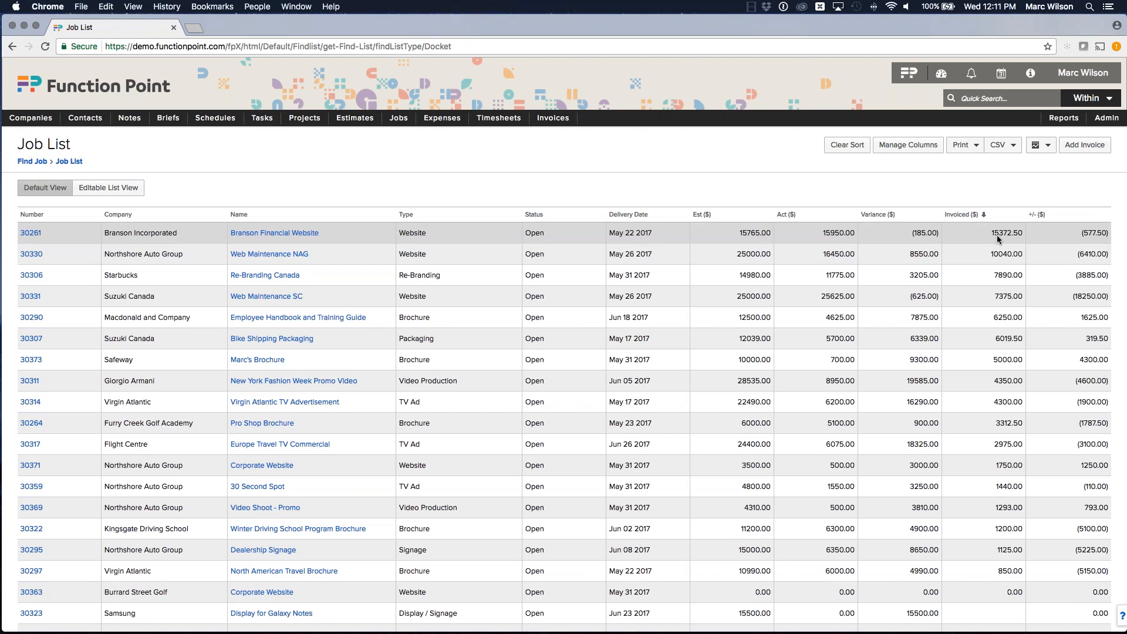
# Step: Open a printable version of the job list
pyautogui.click(1032, 243)
pyautogui.click(1008, 235)
pyautogui.moveTo(1079, 234); pyautogui.dragTo(1103, 236)
pyautogui.click(930, 235)
pyautogui.click(965, 145)
pyautogui.click(992, 179)
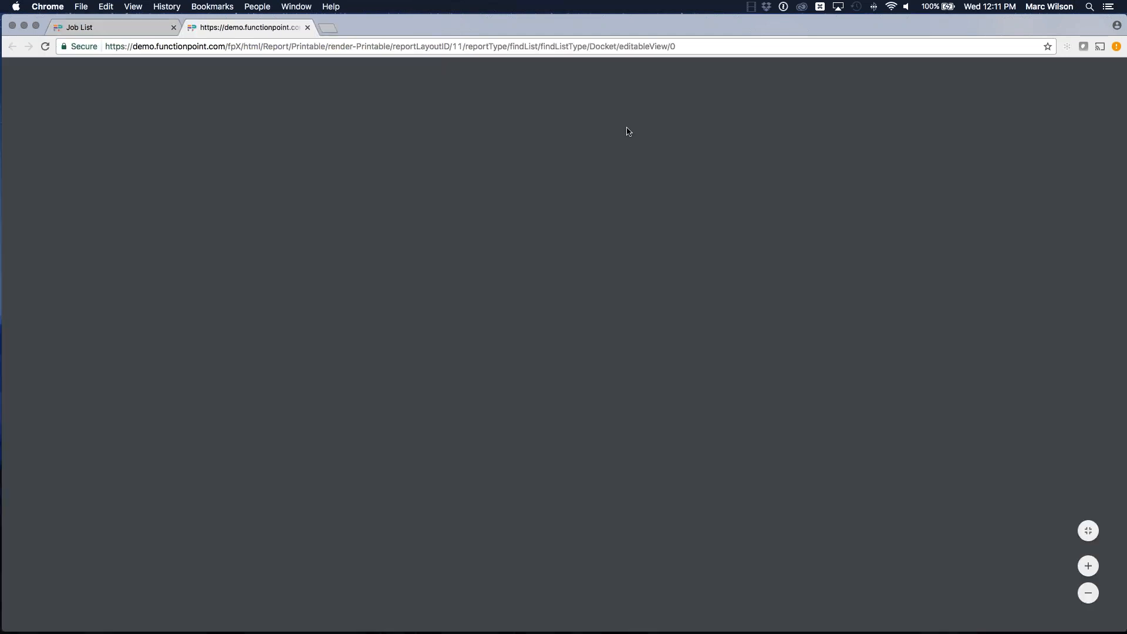
# Step: Examine the printable job list report zoomed in, then return to the job list
pyautogui.scroll(-15, 628, 135)
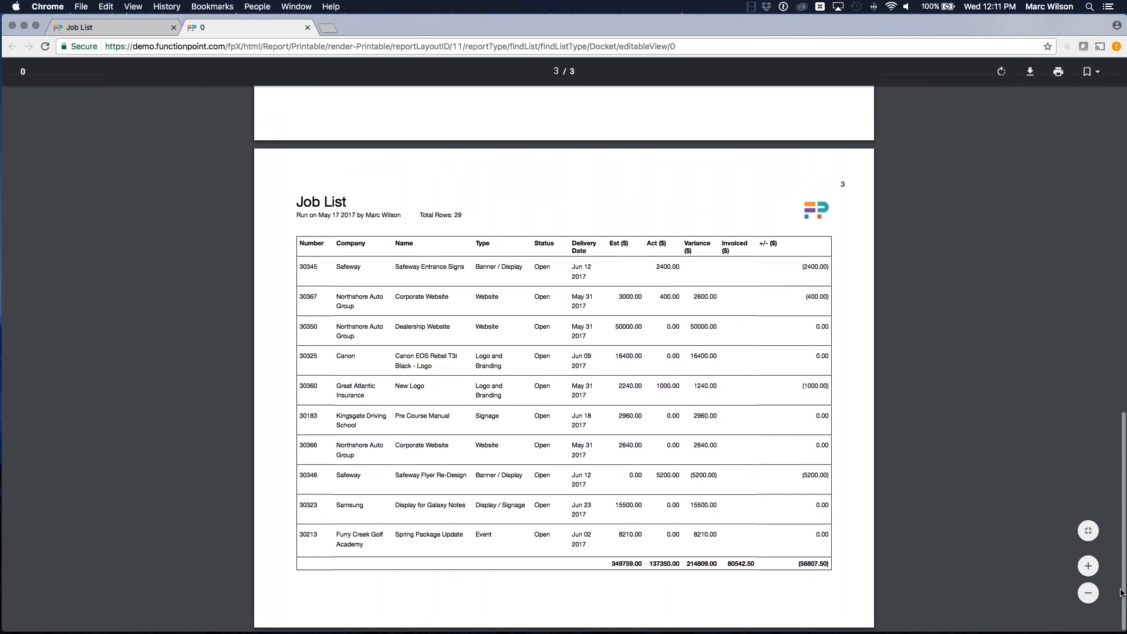
pyautogui.click(1089, 567)
pyautogui.scroll(-5, 969, 392)
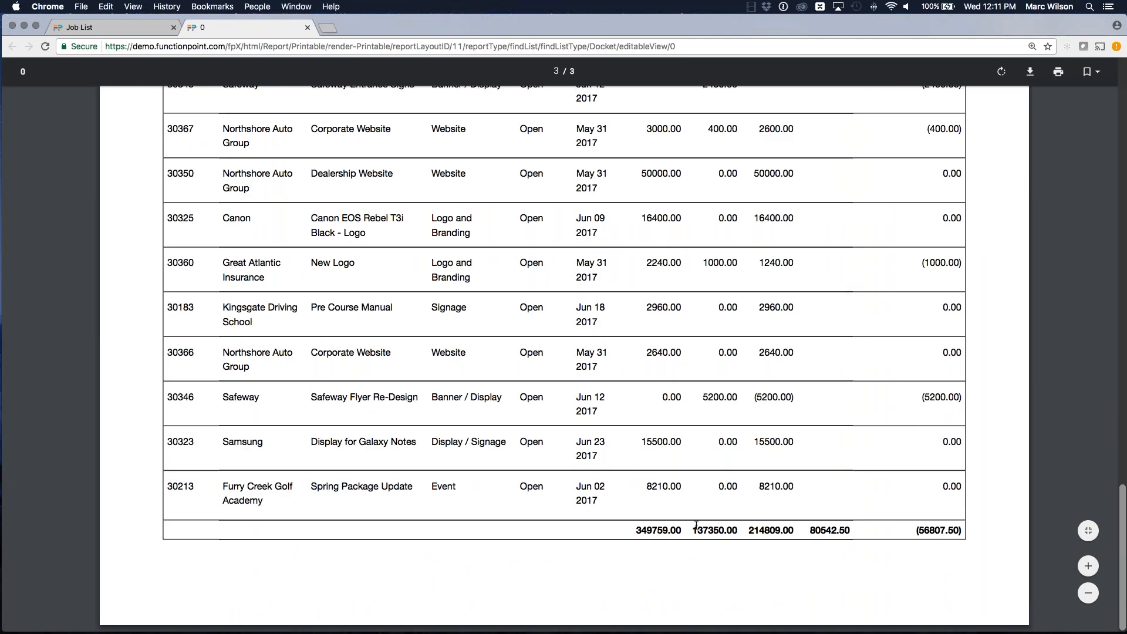
pyautogui.click(305, 28)
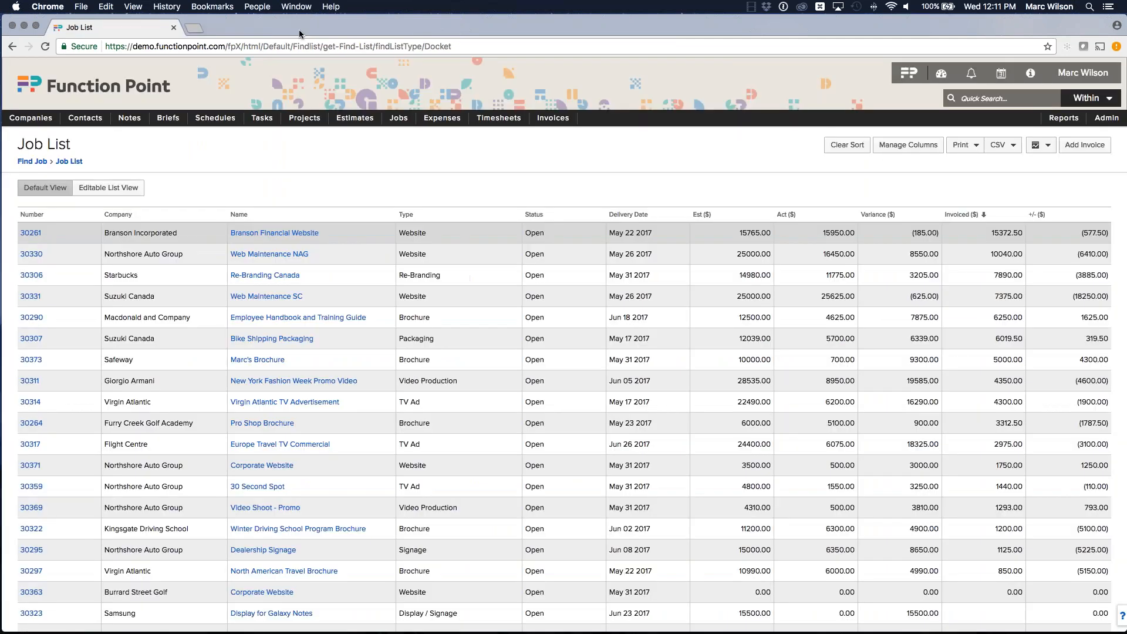
# Step: Export the current job list view as a CSV file
pyautogui.click(1004, 144)
pyautogui.scroll(-1, 1015, 184)
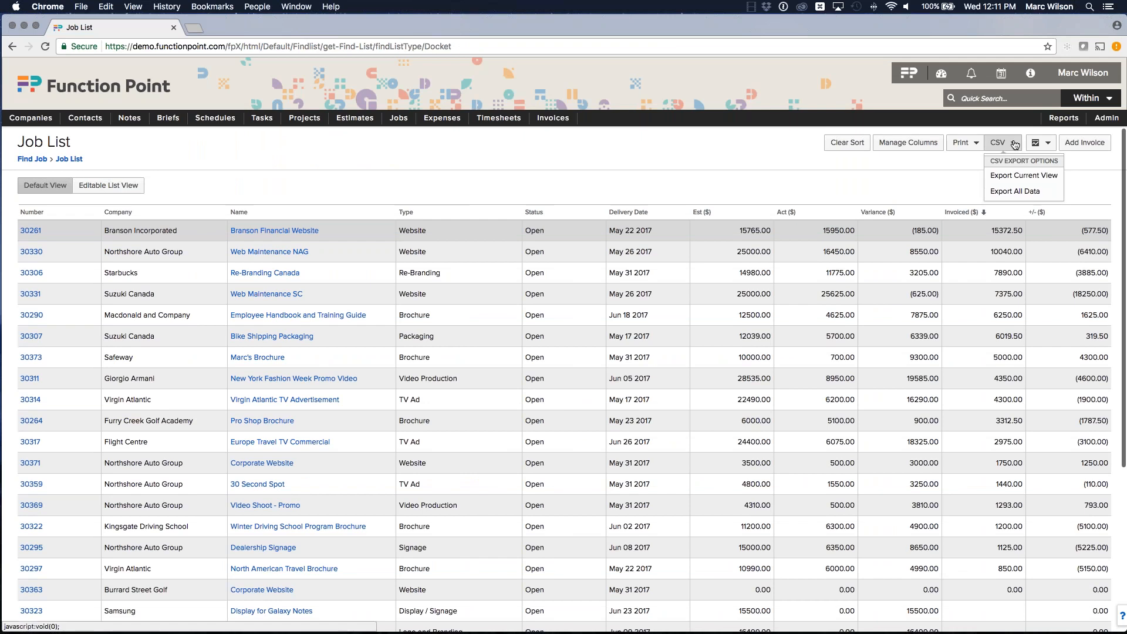
pyautogui.click(1016, 183)
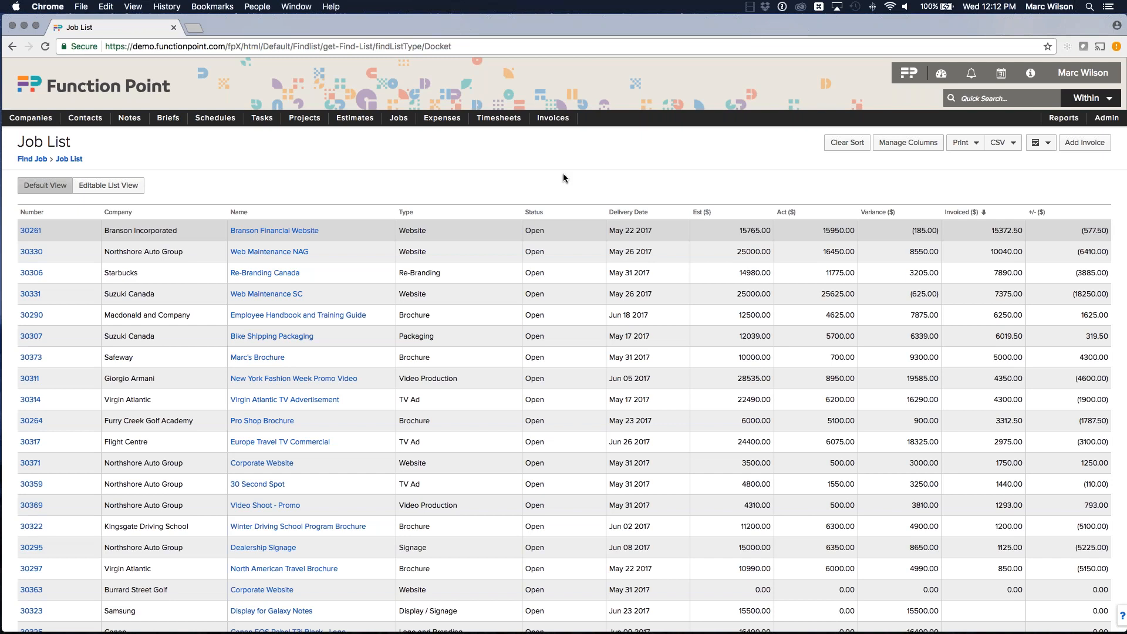
pyautogui.scroll(1, 562, 174)
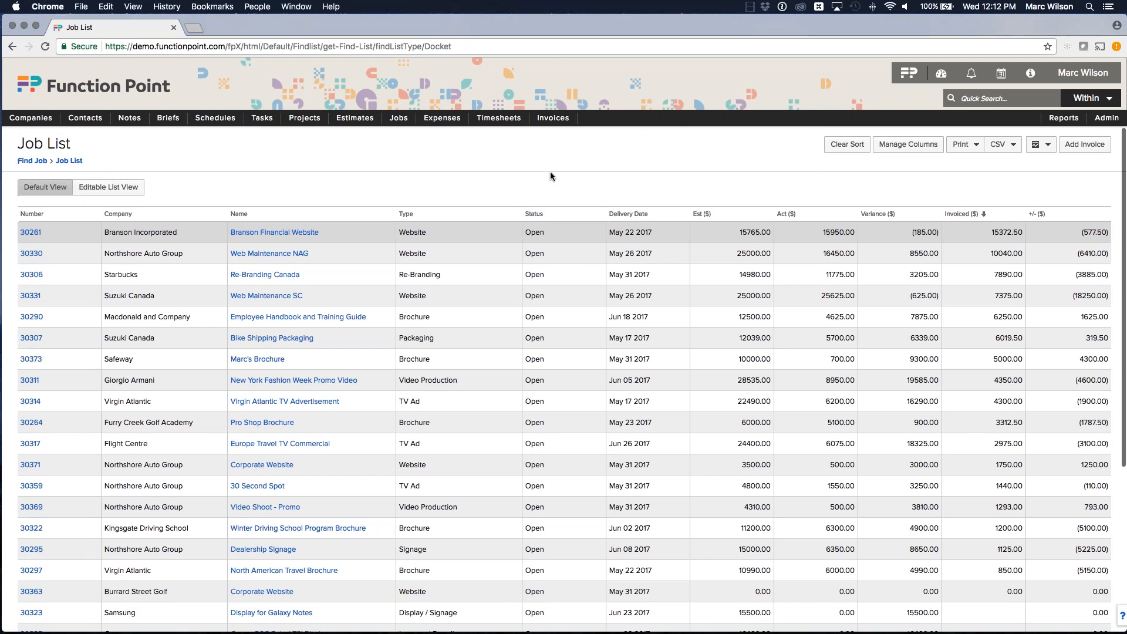
pyautogui.moveTo(441, 120)
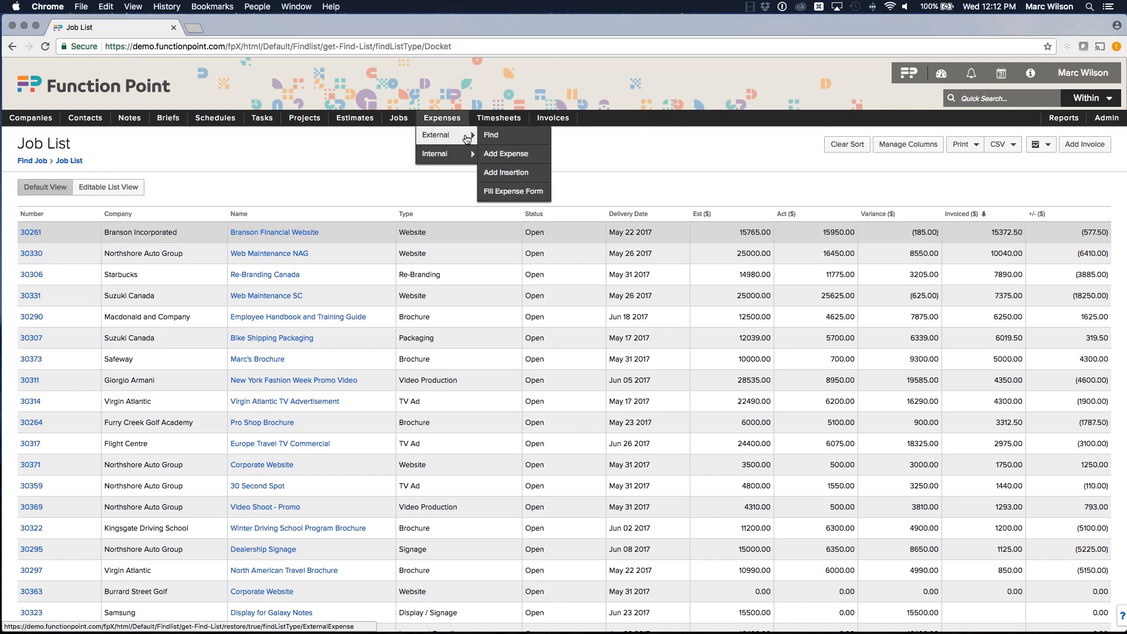
pyautogui.click(467, 137)
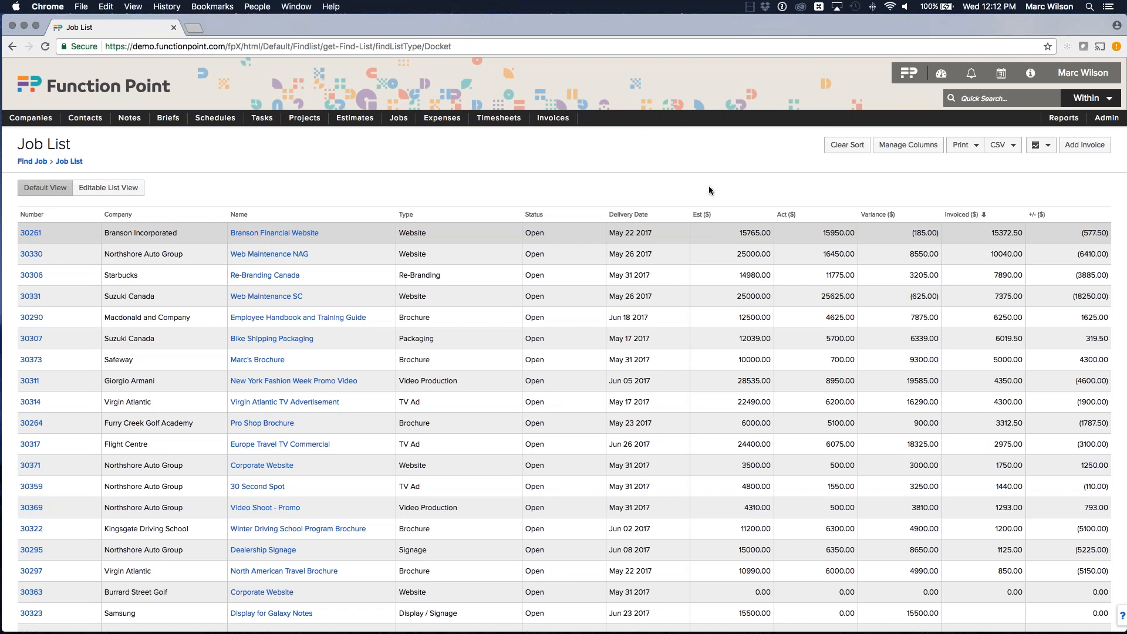
# Step: Start a new job search, choose a work type and find active jobs
pyautogui.scroll(-1, 903, 158)
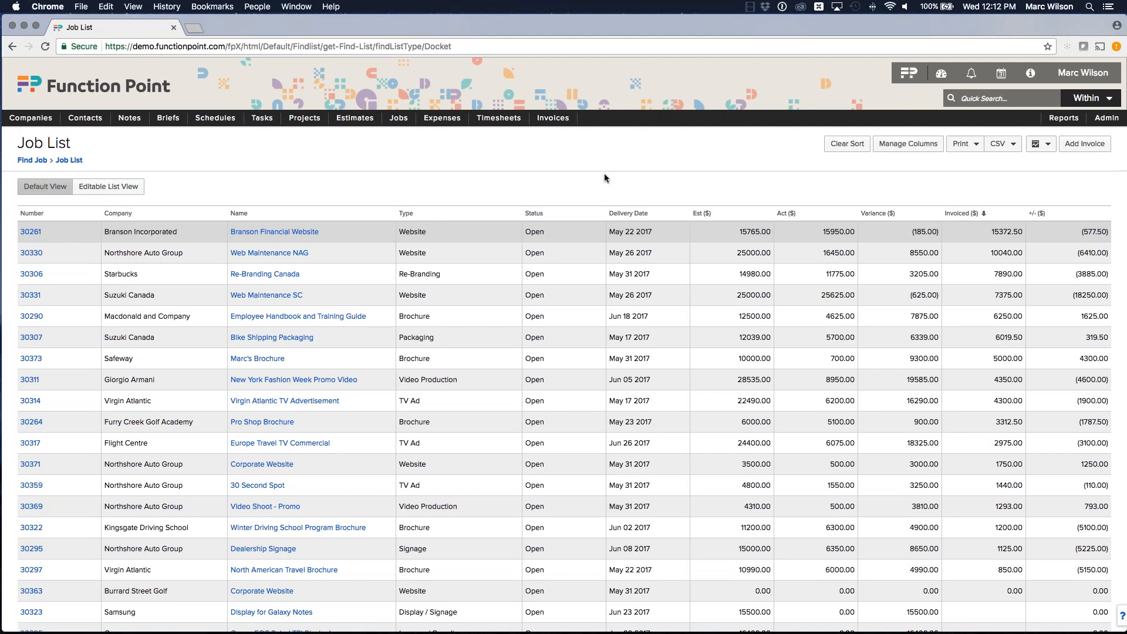
pyautogui.scroll(1, 471, 171)
pyautogui.moveTo(399, 121)
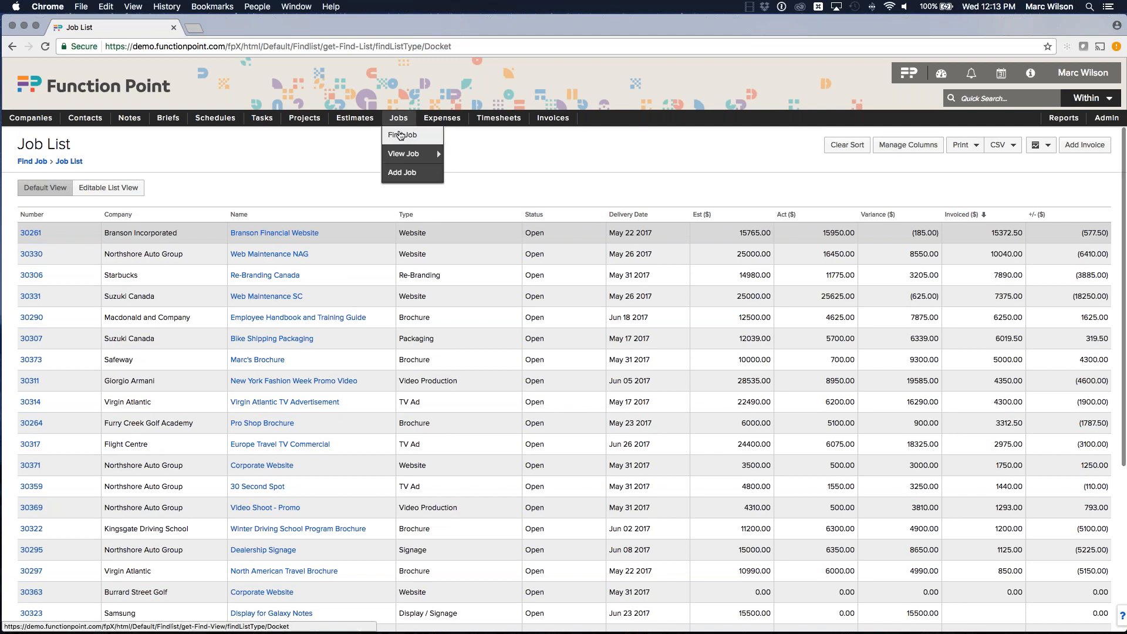
pyautogui.click(404, 134)
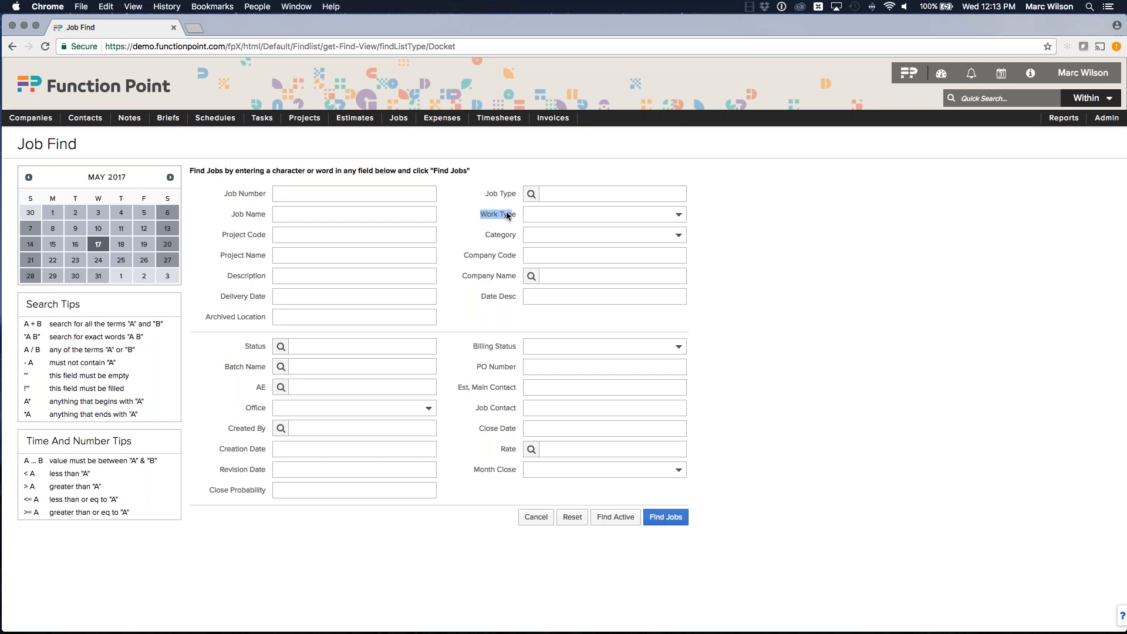
pyautogui.click(564, 212)
pyautogui.click(565, 224)
pyautogui.click(604, 519)
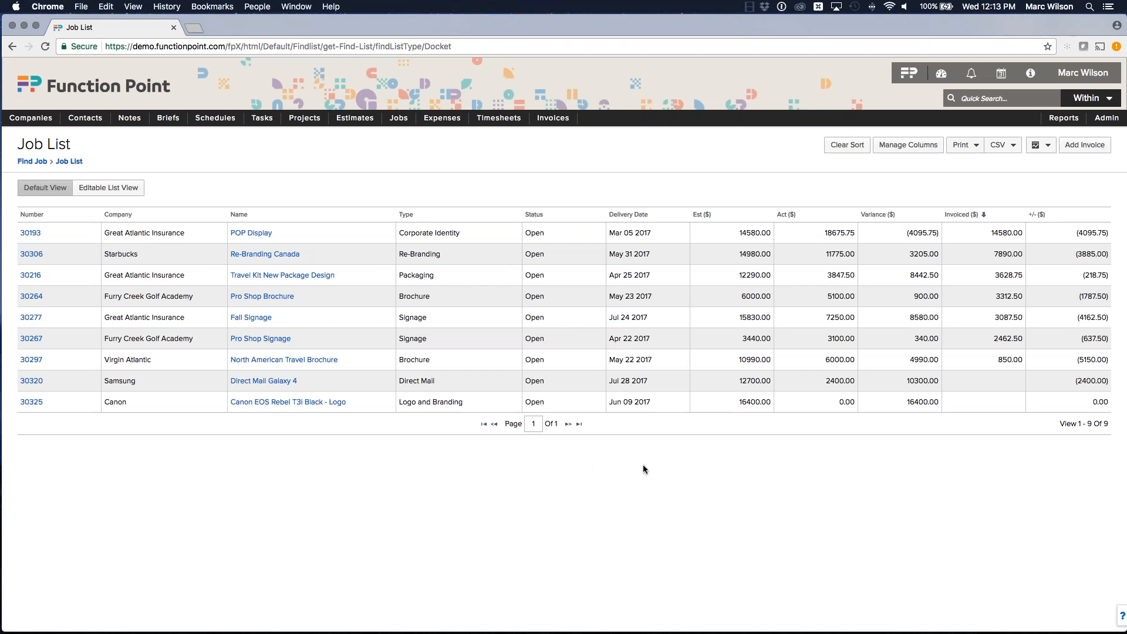
# Step: Open Manage Columns and uncheck the Est, Act, Variance, Invoiced and +/- financial columns
pyautogui.click(904, 146)
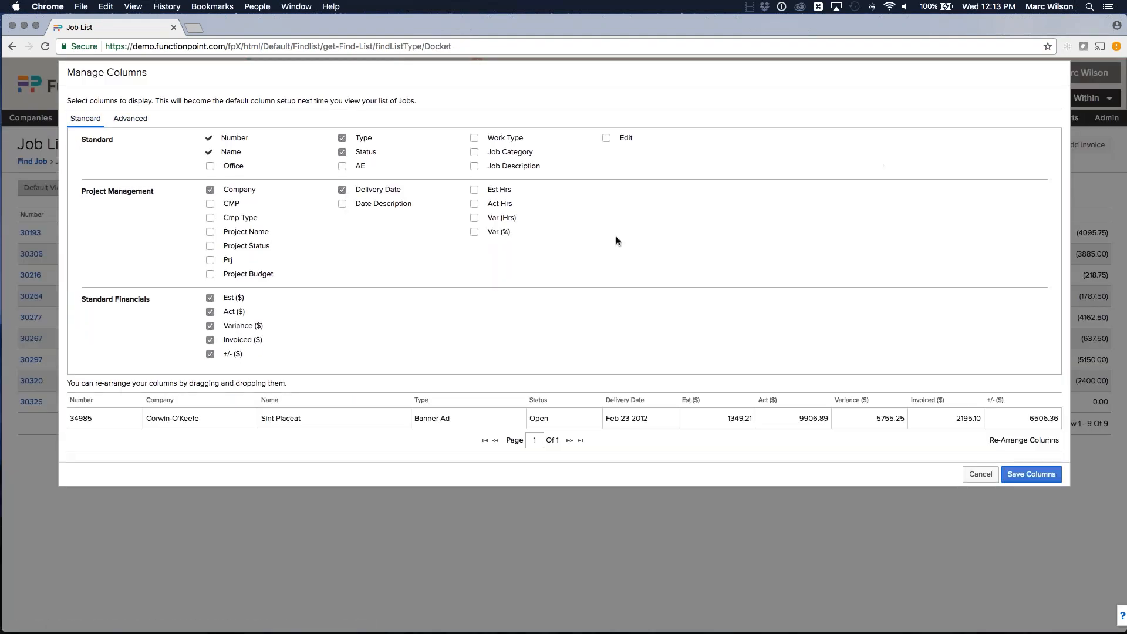
pyautogui.click(211, 297)
pyautogui.click(210, 312)
pyautogui.click(210, 325)
pyautogui.click(211, 340)
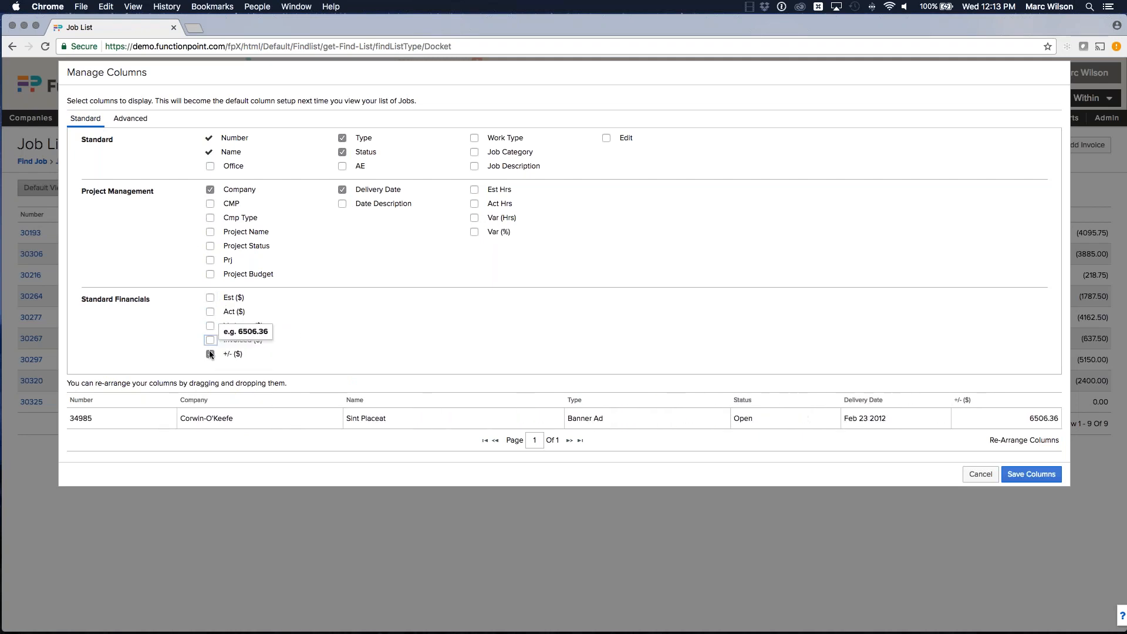
pyautogui.click(210, 354)
pyautogui.moveTo(89, 302); pyautogui.dragTo(148, 300)
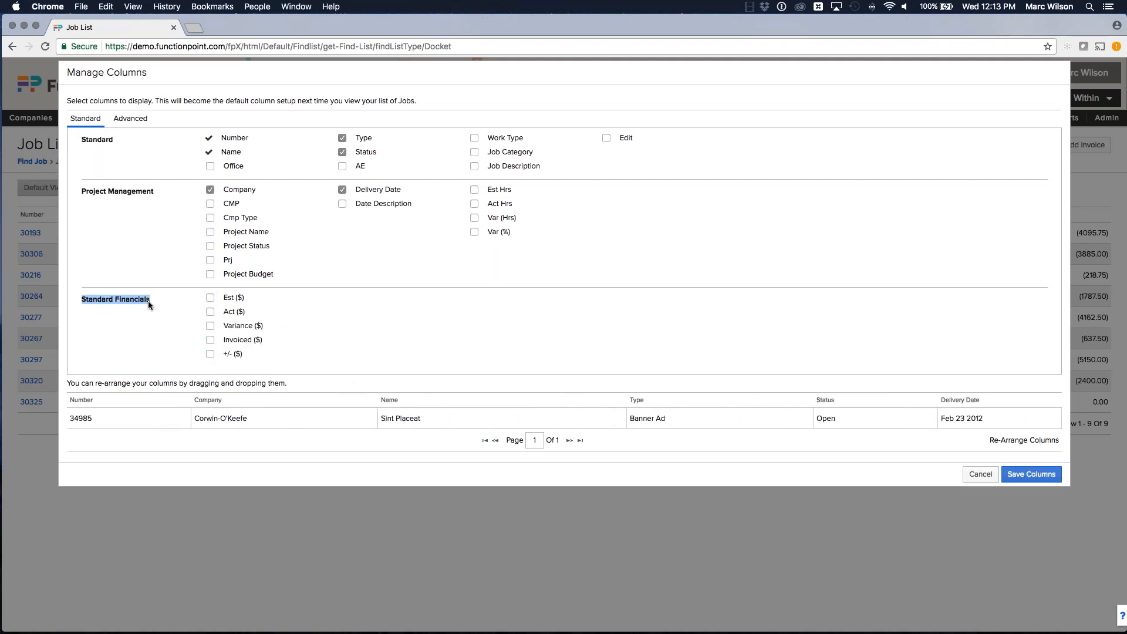
pyautogui.click(147, 301)
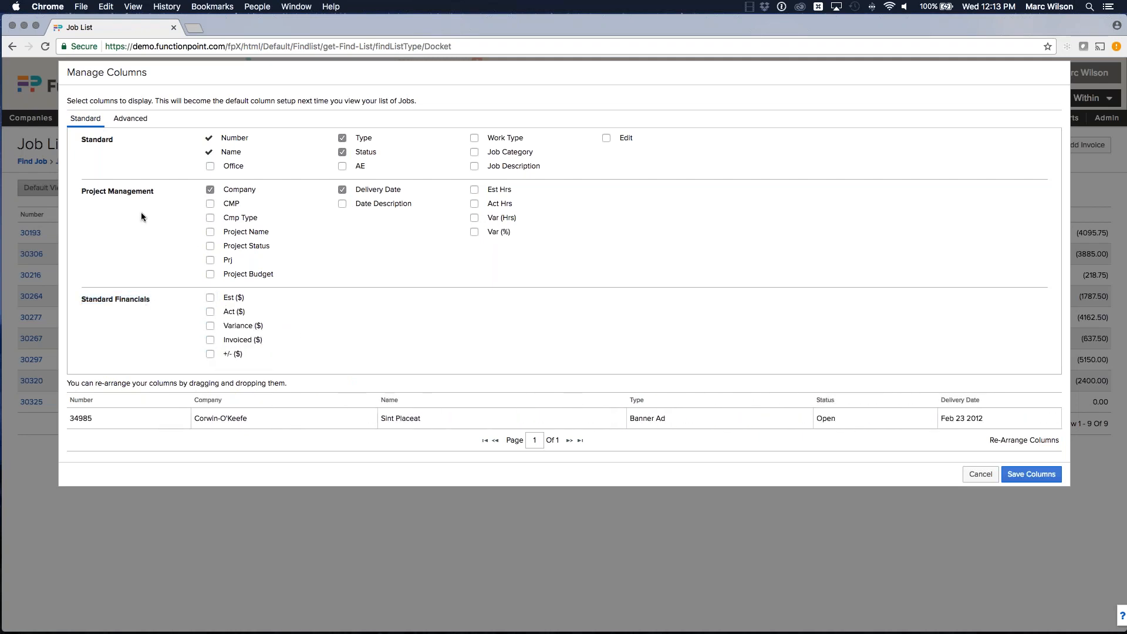
# Step: Add the Estimated External Expense, Actual EE Cost, Actual EE Dollars, Invoiced External Expense and Invoiced ($) columns
pyautogui.click(132, 120)
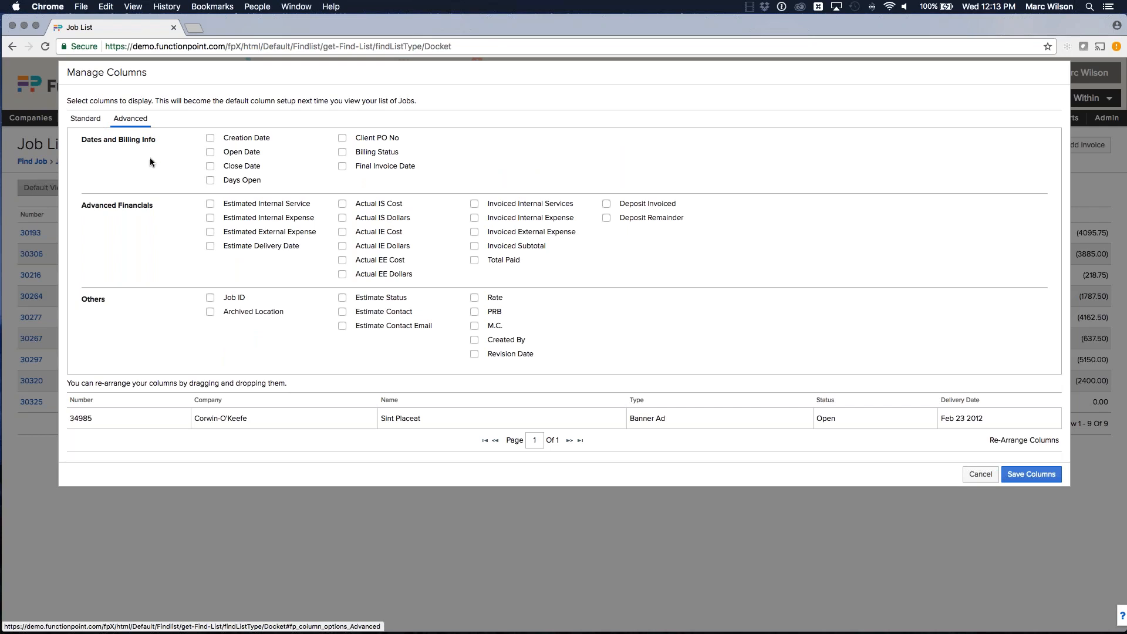
pyautogui.click(212, 232)
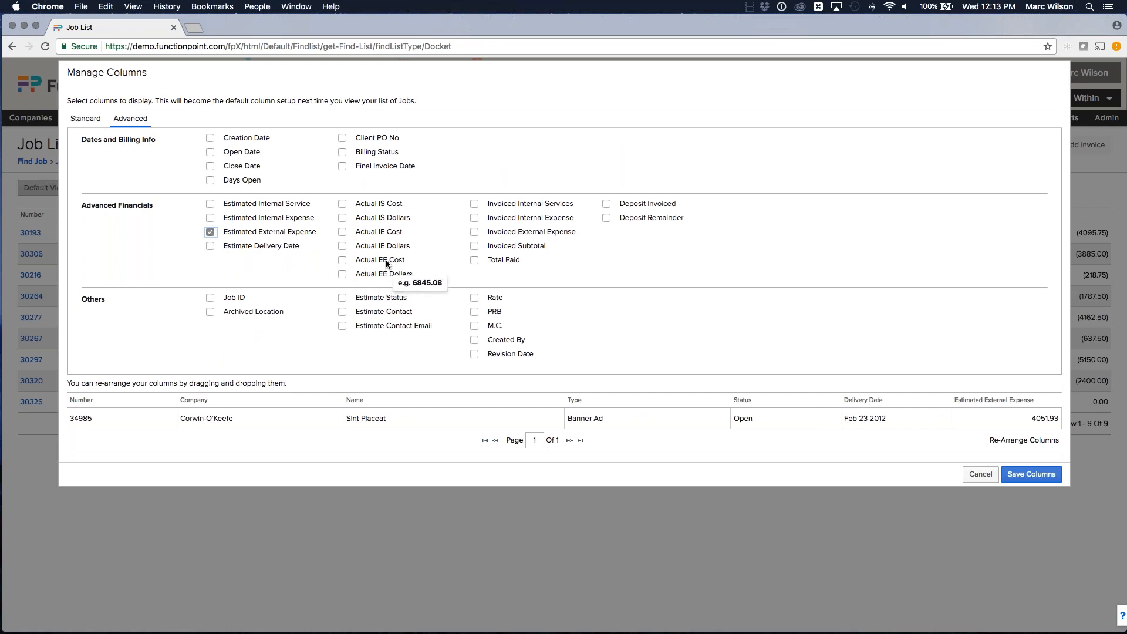
pyautogui.click(342, 259)
pyautogui.click(354, 274)
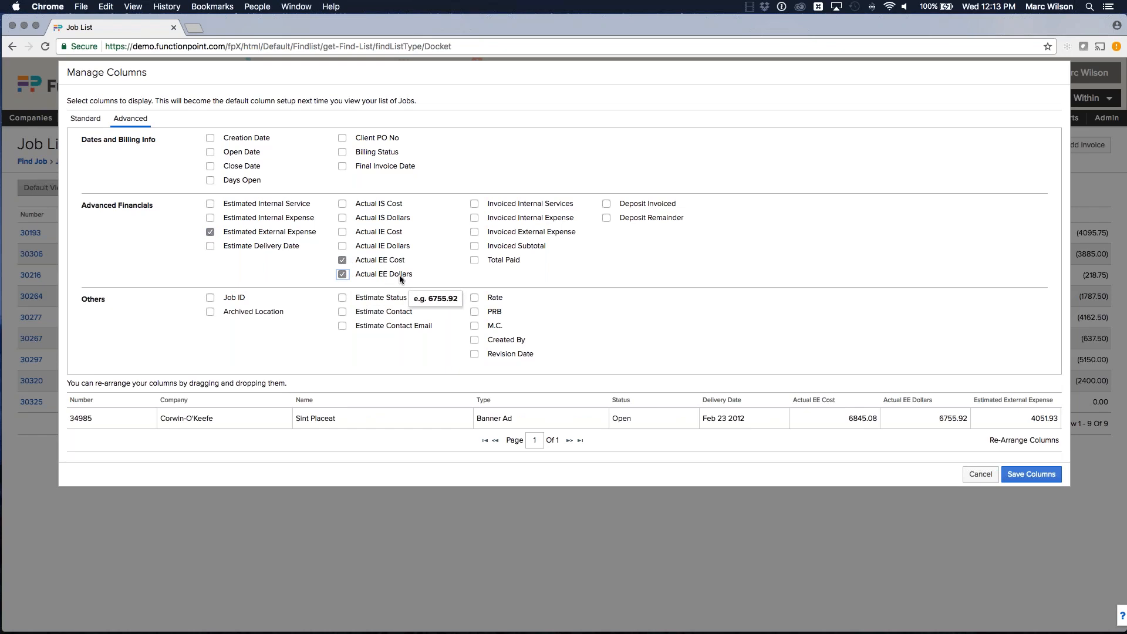
pyautogui.click(473, 232)
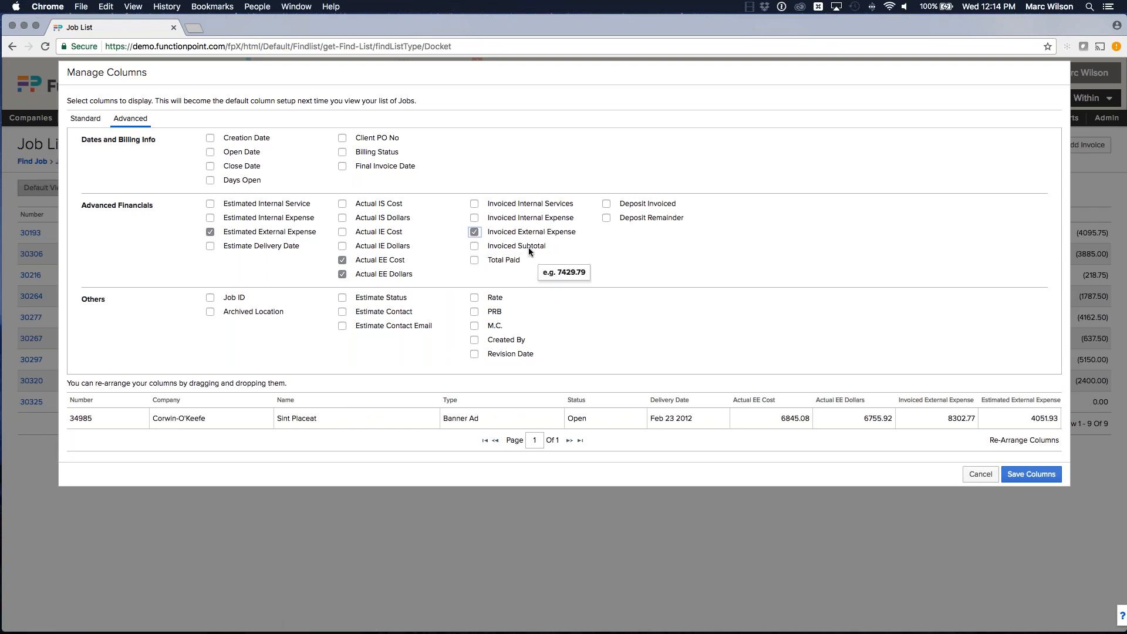
pyautogui.click(85, 119)
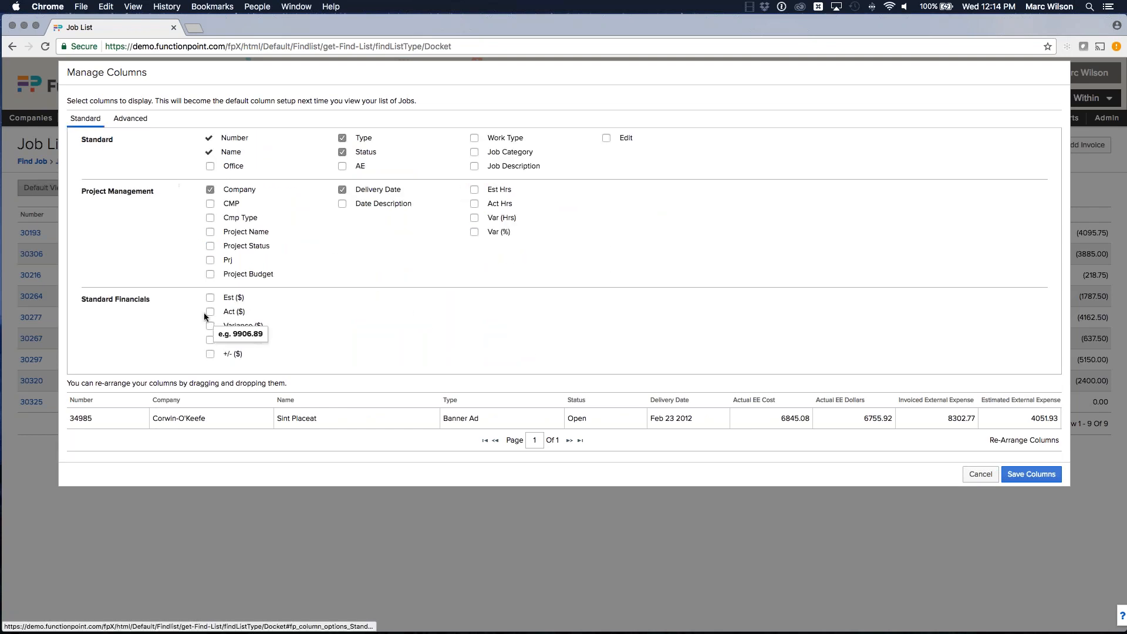
pyautogui.click(212, 338)
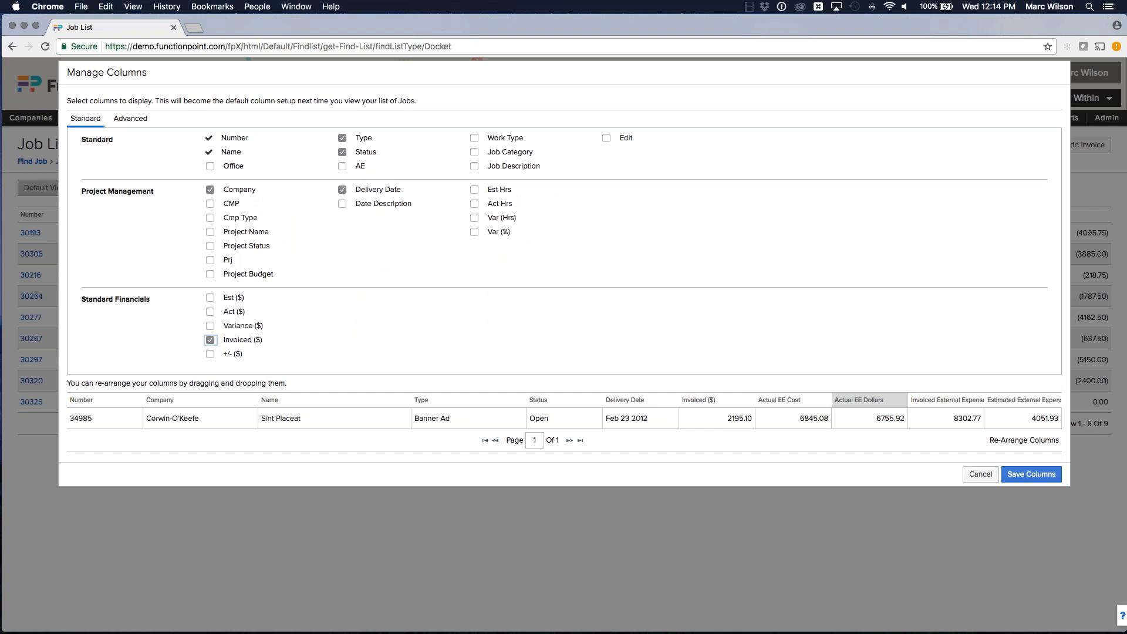
# Step: Rearrange the columns so Estimated External Expense follows Delivery Date and Invoiced ($) comes last, then save the columns
pyautogui.moveTo(1012, 404); pyautogui.dragTo(713, 405)
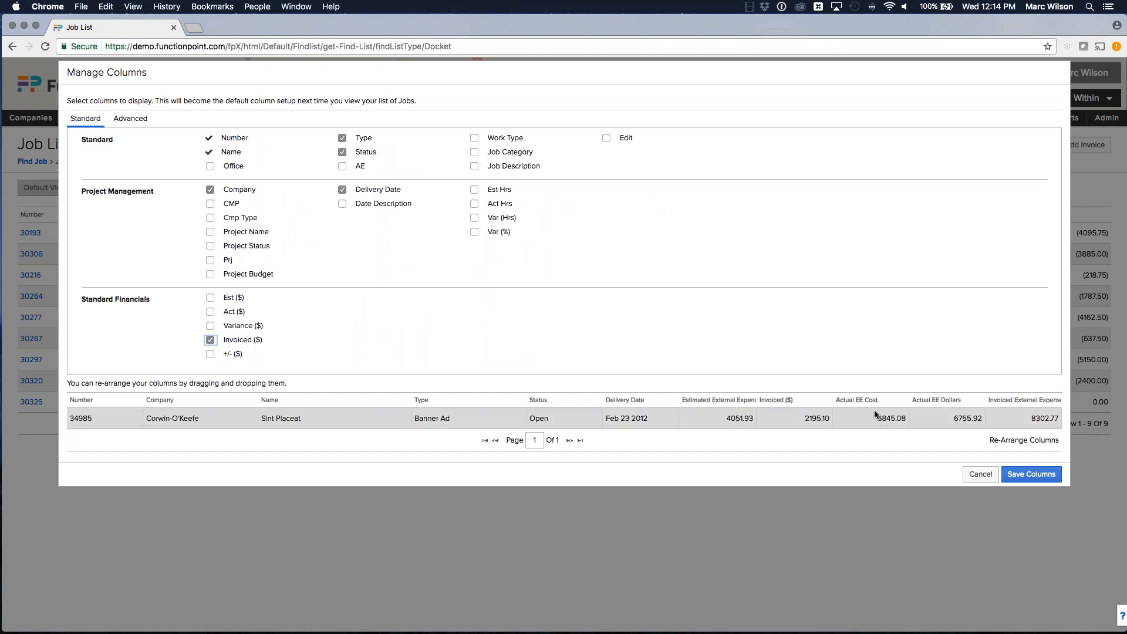
pyautogui.moveTo(881, 405); pyautogui.dragTo(798, 405)
pyautogui.moveTo(942, 405); pyautogui.dragTo(874, 411)
pyautogui.moveTo(1016, 404); pyautogui.dragTo(937, 404)
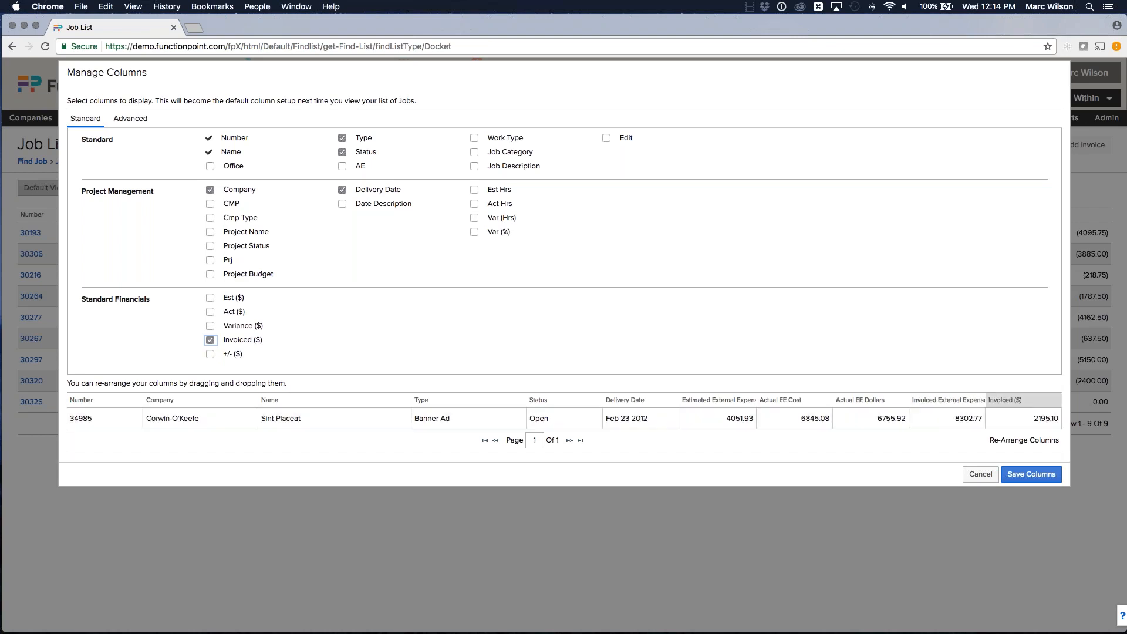
pyautogui.click(1024, 474)
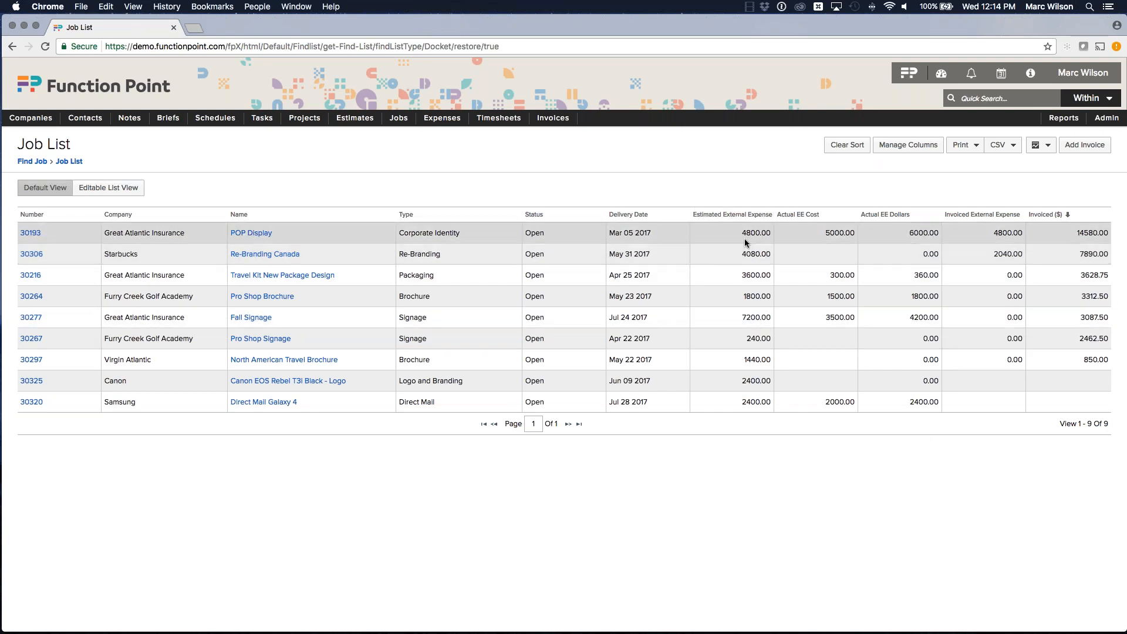
# Step: Examine the external expense values shown in the new job list columns
pyautogui.moveTo(742, 253); pyautogui.dragTo(770, 360)
pyautogui.click(742, 296)
pyautogui.click(750, 360)
pyautogui.click(774, 355)
pyautogui.moveTo(825, 233); pyautogui.dragTo(855, 233)
pyautogui.moveTo(828, 276); pyautogui.dragTo(855, 298)
pyautogui.moveTo(825, 317); pyautogui.dragTo(859, 318)
pyautogui.moveTo(823, 403); pyautogui.dragTo(862, 402)
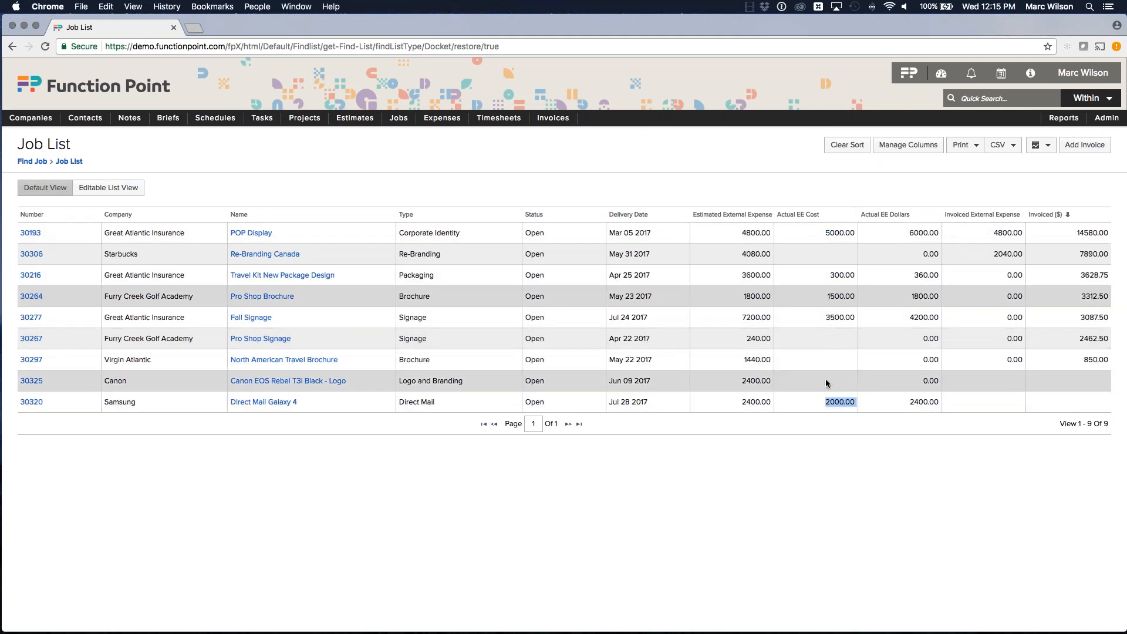
pyautogui.click(820, 189)
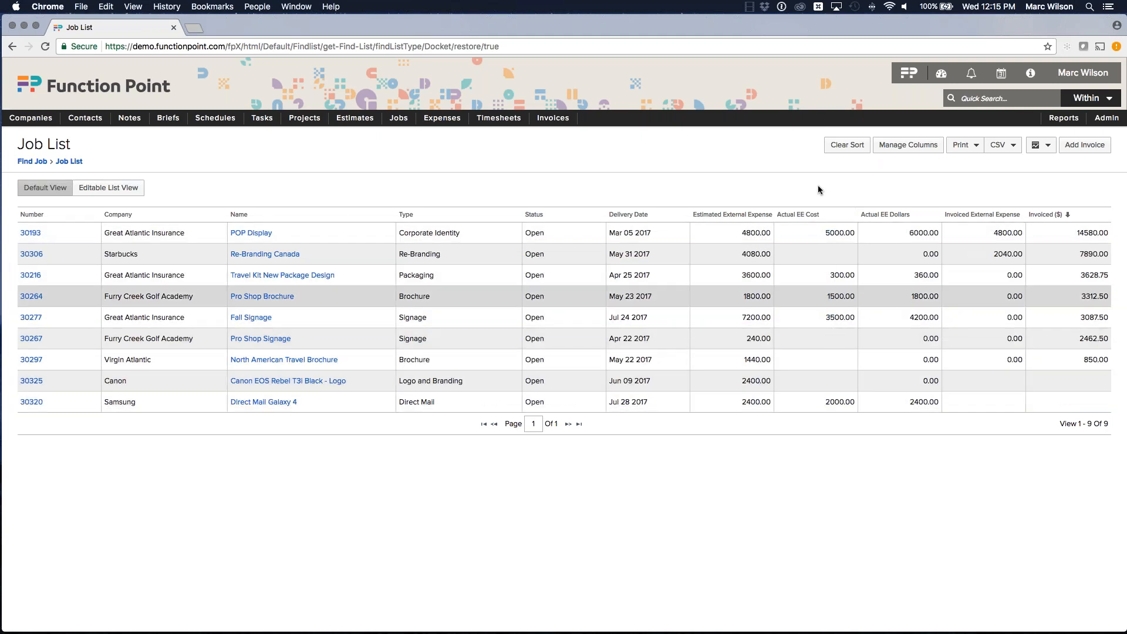
# Step: Clear the sort and sort the job list by Actual EE Cost in descending order
pyautogui.click(845, 147)
pyautogui.click(833, 216)
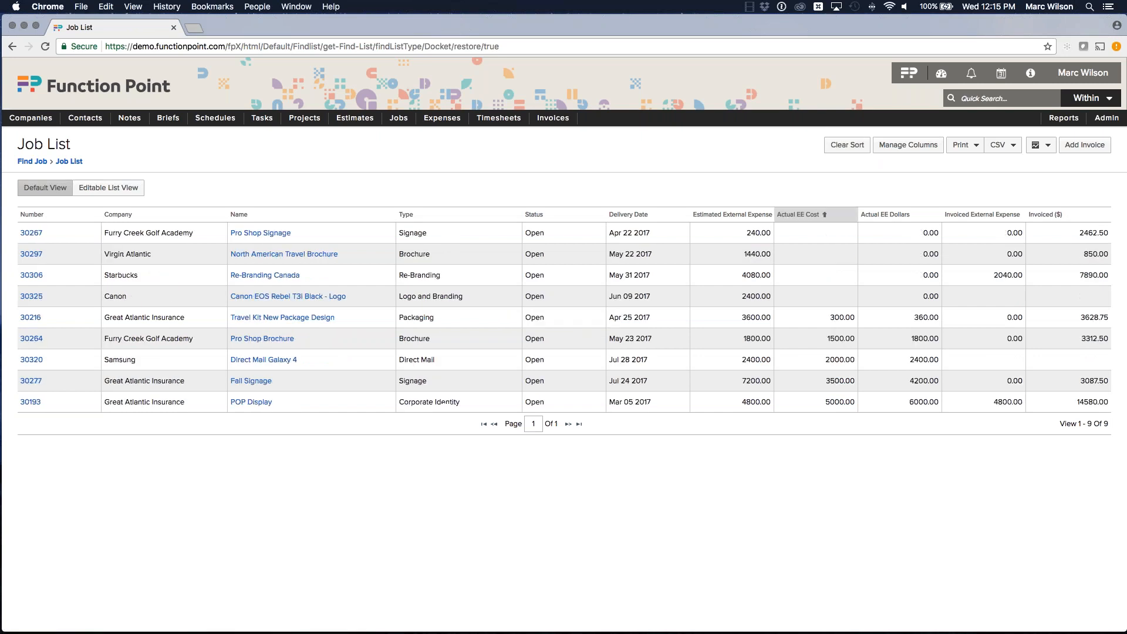
pyautogui.click(832, 216)
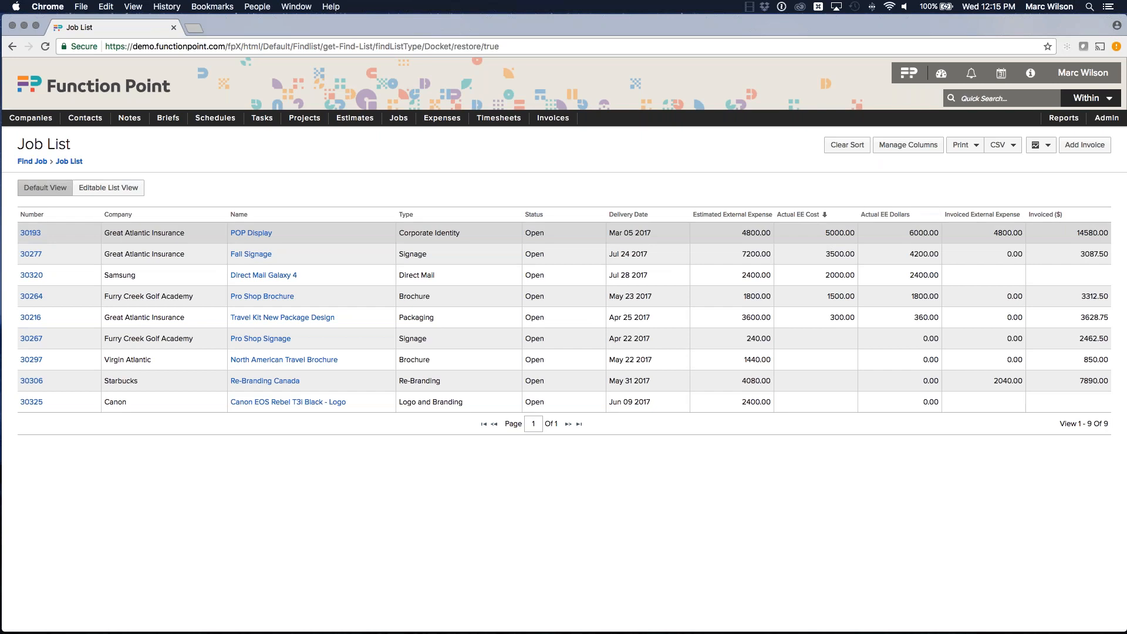
# Step: Compare the estimated, actual and invoiced external expense figures across the jobs
pyautogui.moveTo(908, 233)
pyautogui.mouseDown()
pyautogui.moveTo(936, 232)
pyautogui.moveTo(935, 255)
pyautogui.mouseUp()
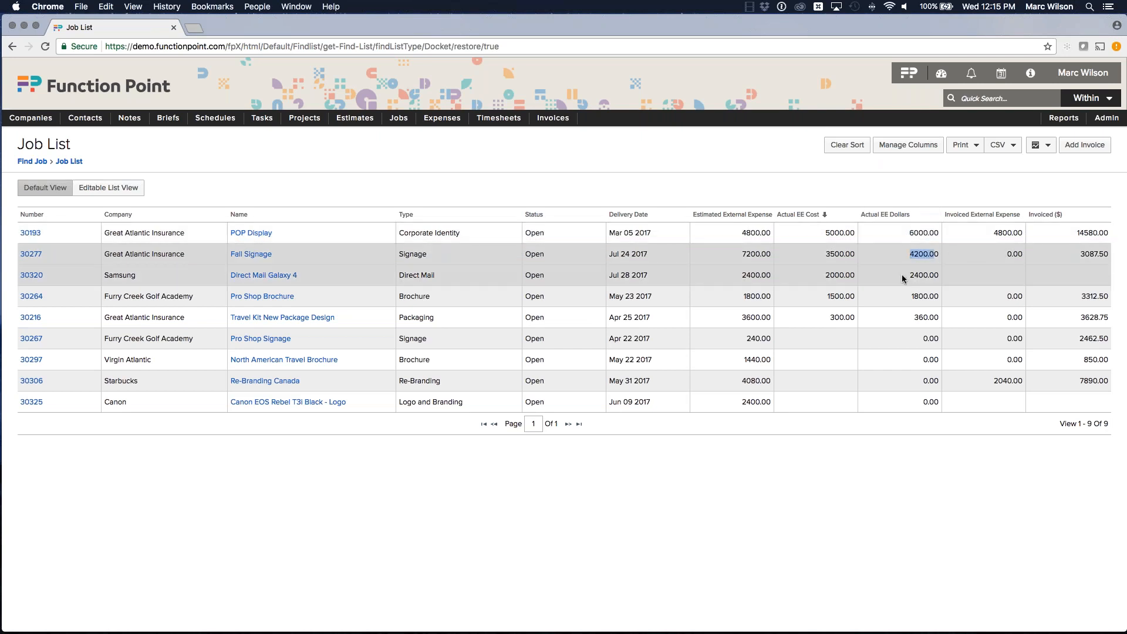
pyautogui.doubleClick(924, 274)
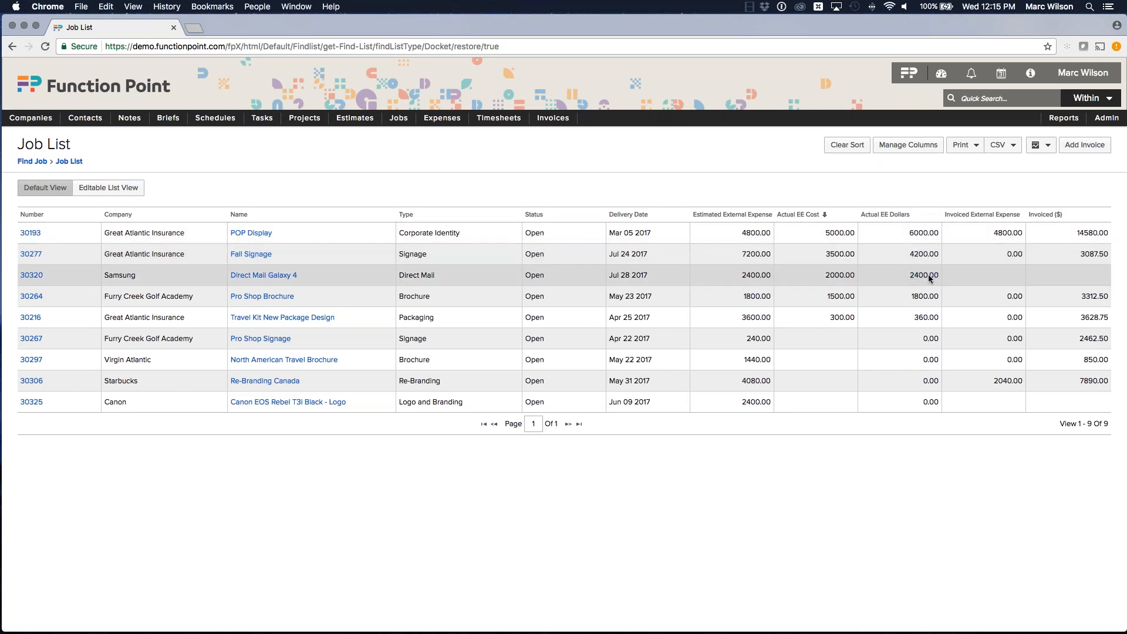
pyautogui.moveTo(988, 233); pyautogui.dragTo(1103, 234)
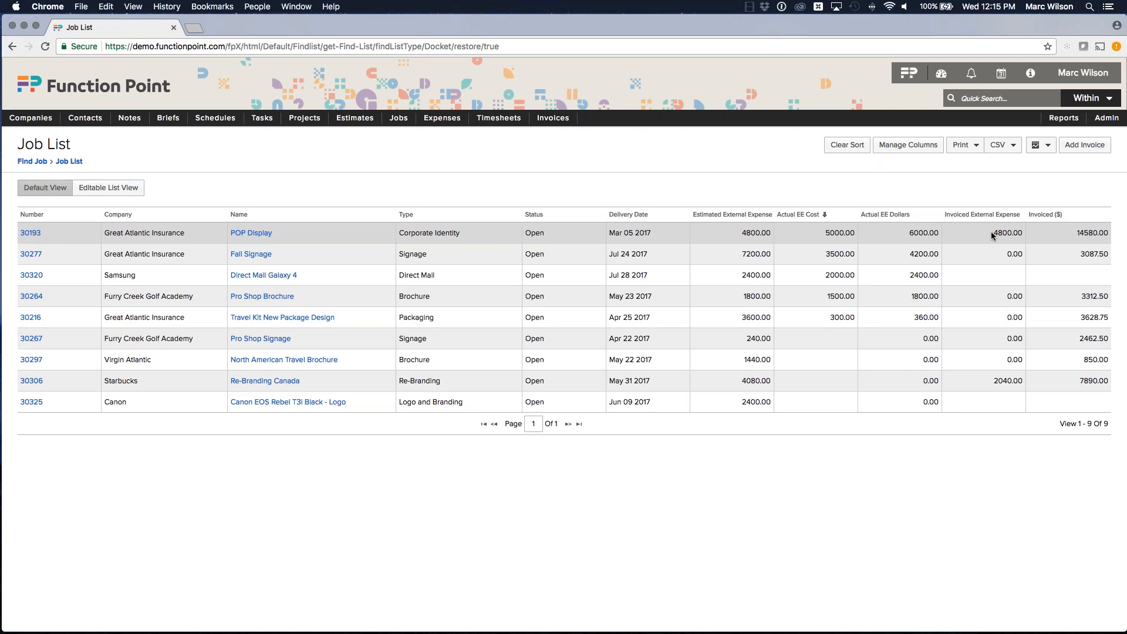
pyautogui.moveTo(741, 232); pyautogui.dragTo(848, 235)
pyautogui.click(768, 232)
# Step: Export the current view as a CSV file and open the downloaded file in Excel
pyautogui.click(1008, 146)
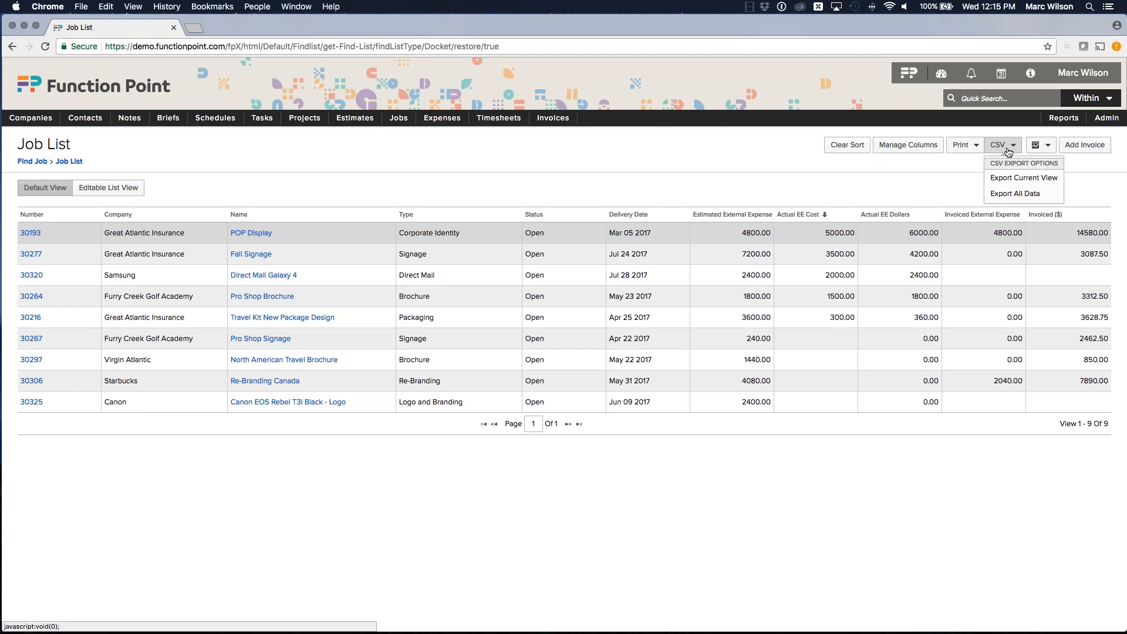
pyautogui.click(1016, 180)
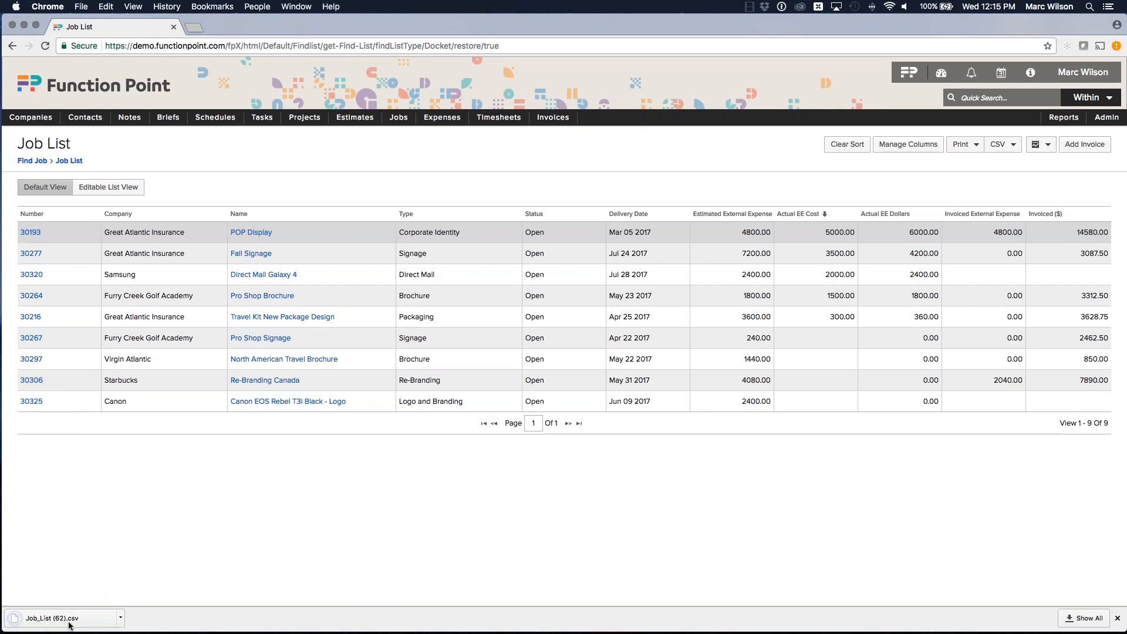
pyautogui.click(52, 618)
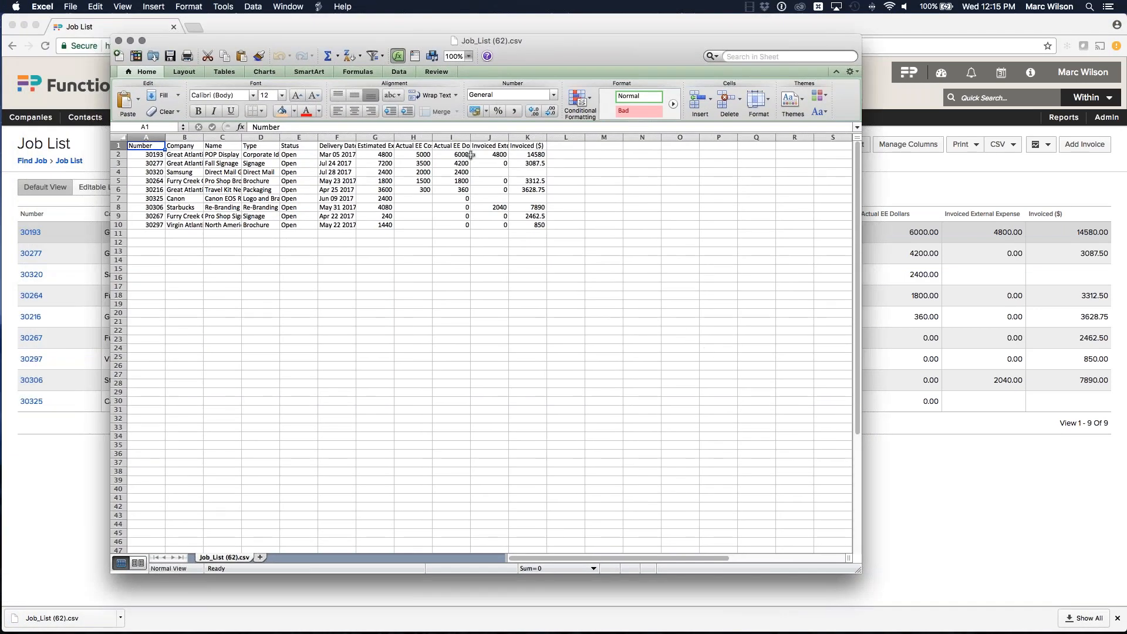
# Step: Widen the Actual EE Cost and Invoiced External Expense columns so their headers fit
pyautogui.moveTo(394, 137); pyautogui.dragTo(526, 138)
pyautogui.moveTo(599, 137); pyautogui.dragTo(641, 137)
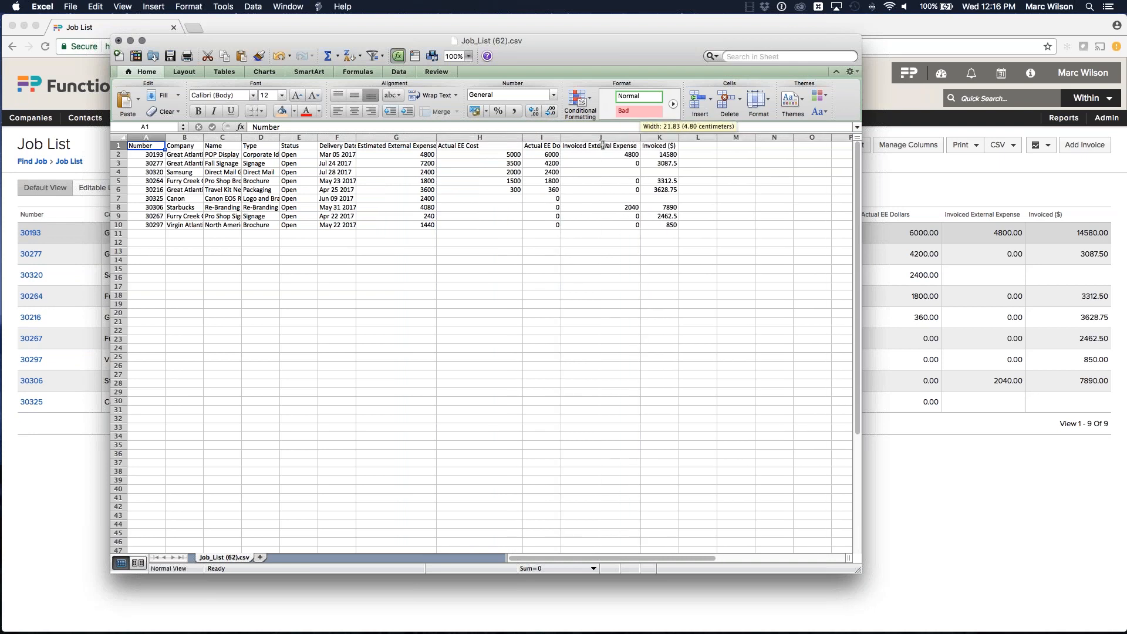
pyautogui.click(602, 145)
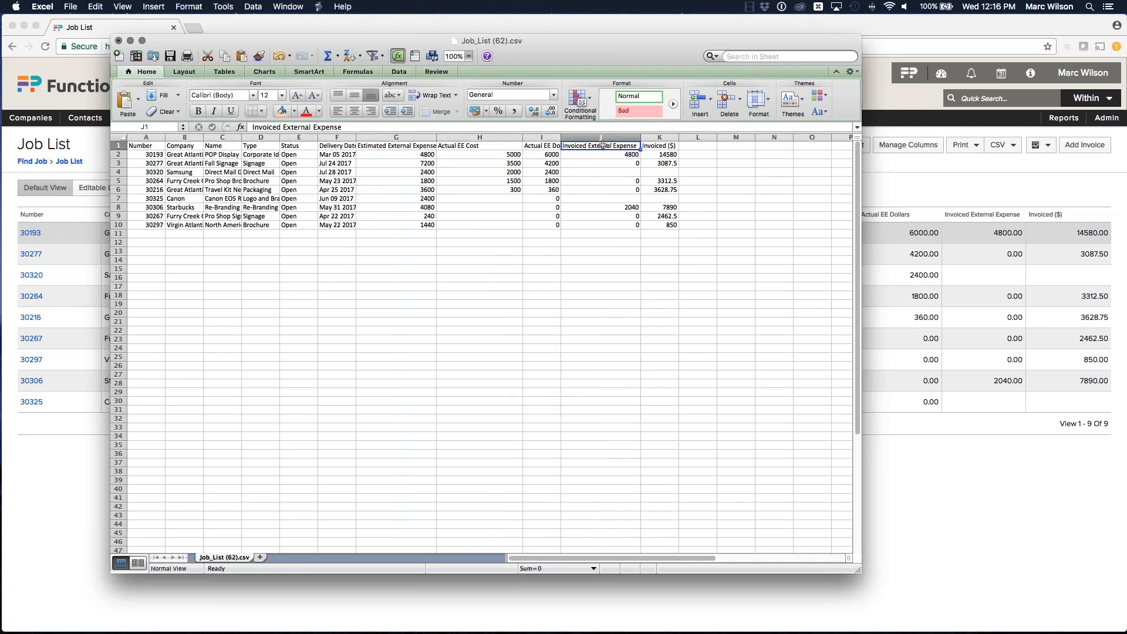
pyautogui.click(485, 145)
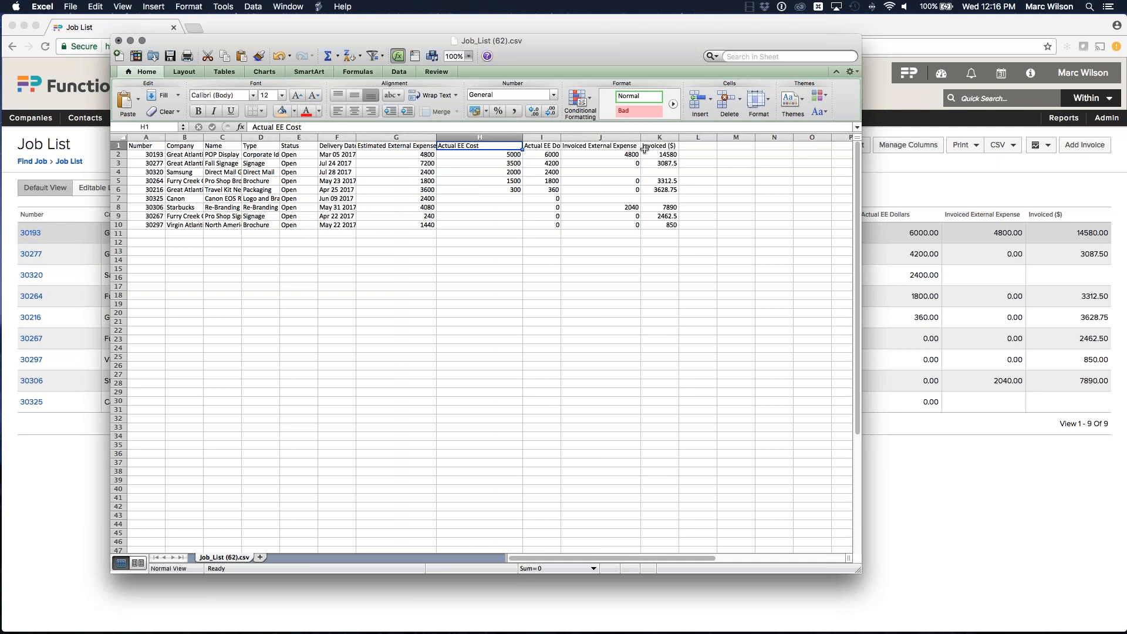
# Step: Enter the heading P/L in cell L1
pyautogui.click(692, 147)
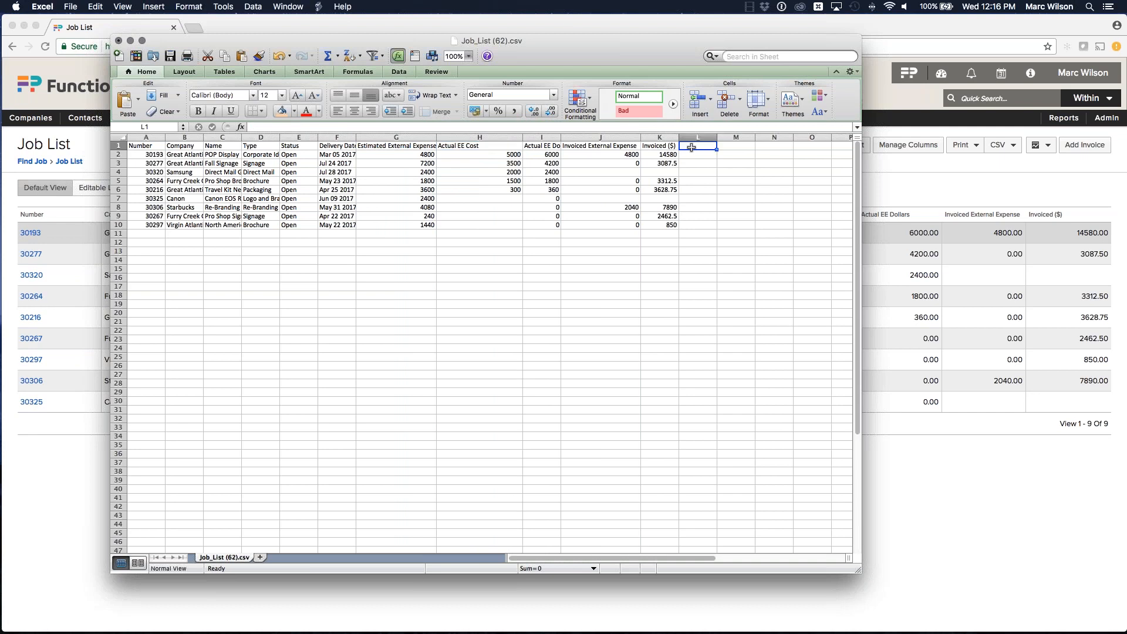
pyautogui.write('P?L')
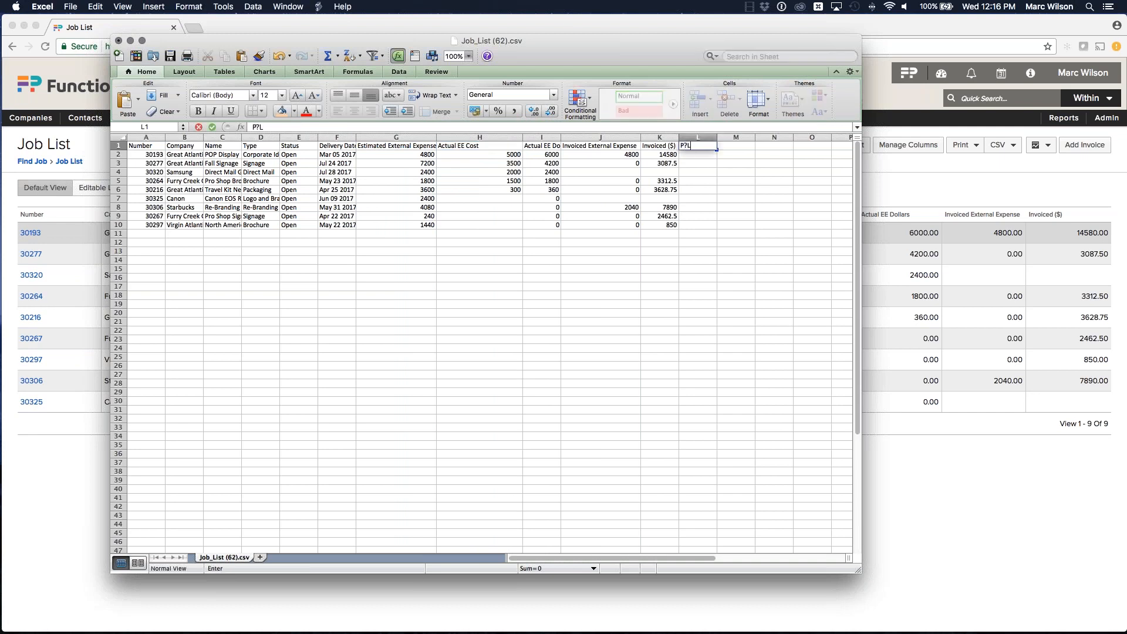
pyautogui.press('BackSpace')
pyautogui.write('/L')
pyautogui.press('Return')
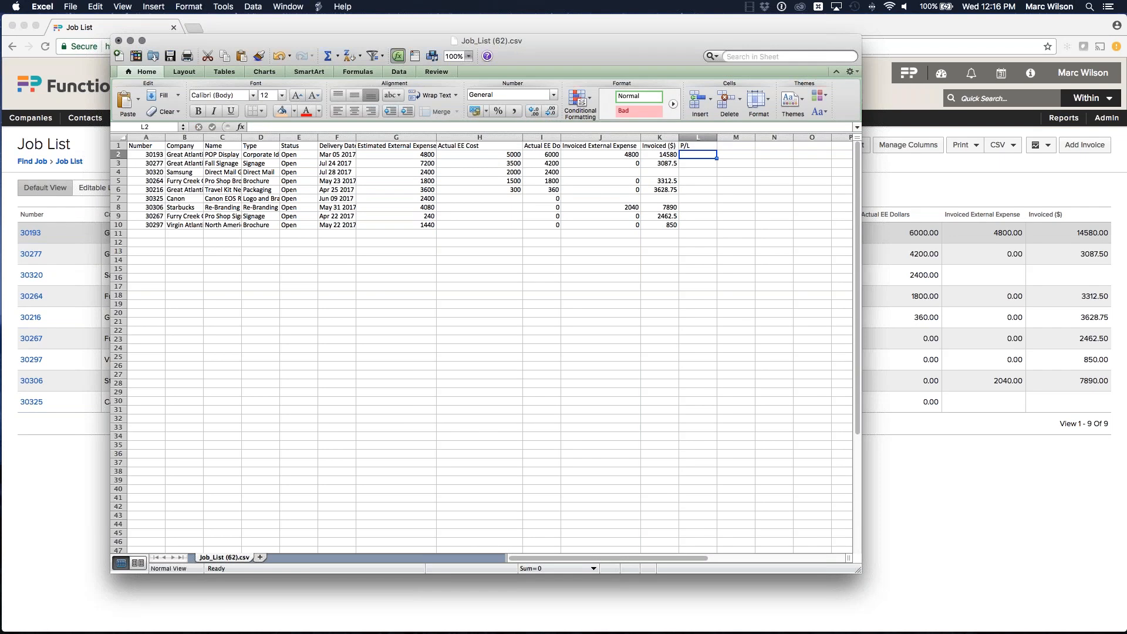
# Step: Enter the formula =J2-H2 in L2 and fill it down to row 10
pyautogui.write('=')
pyautogui.click(620, 155)
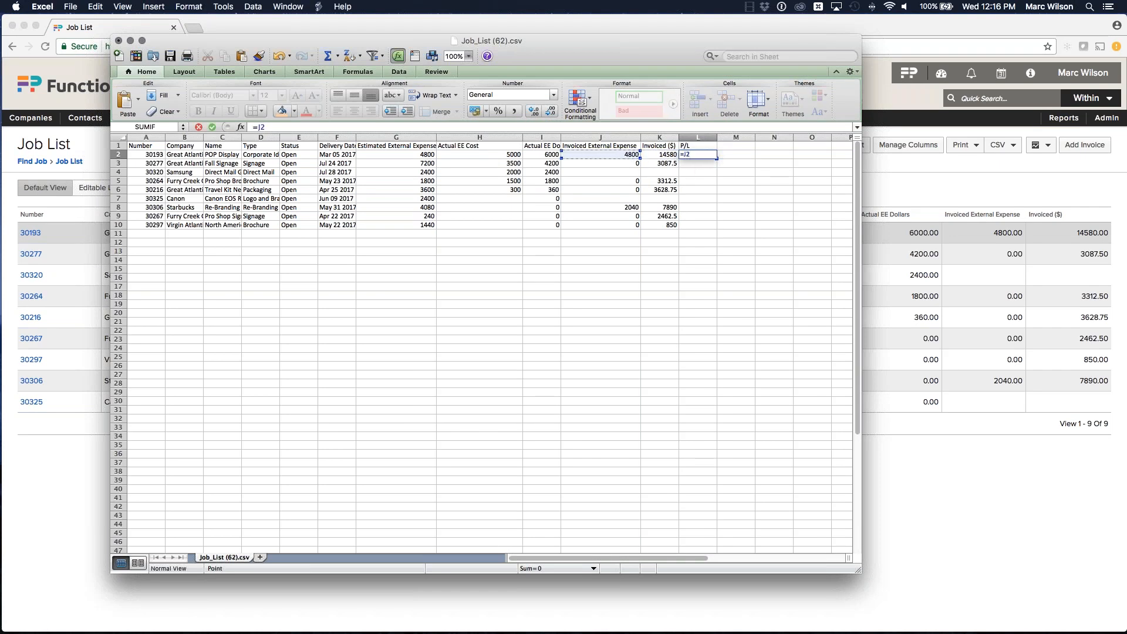
pyautogui.write('-')
pyautogui.click(507, 155)
pyautogui.press('Return')
pyautogui.click(704, 153)
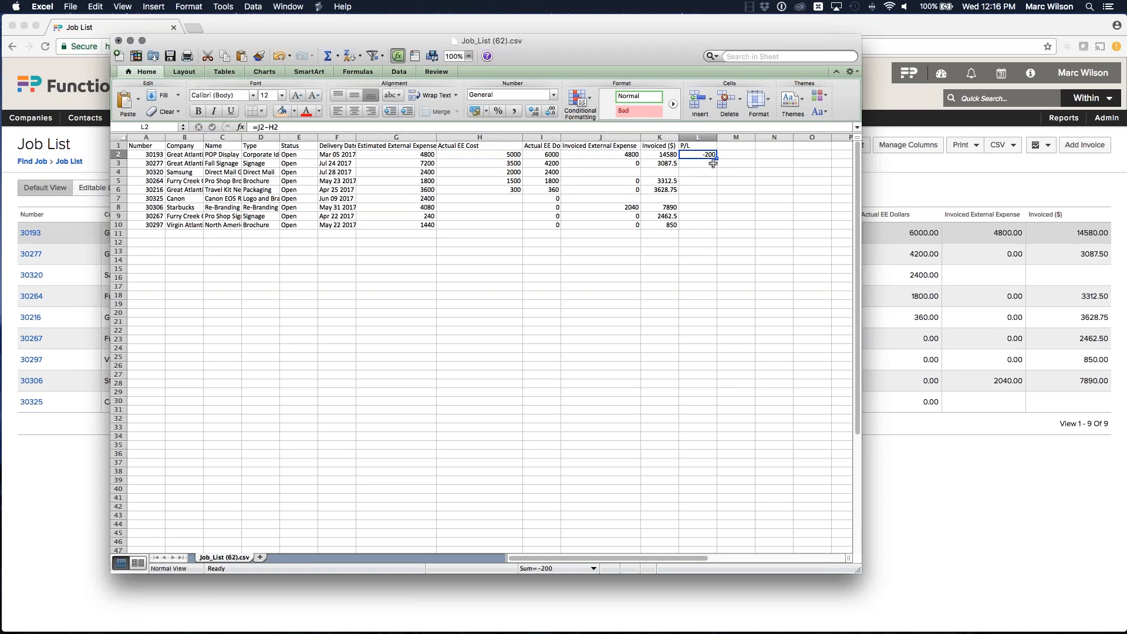
pyautogui.moveTo(712, 163); pyautogui.dragTo(714, 229)
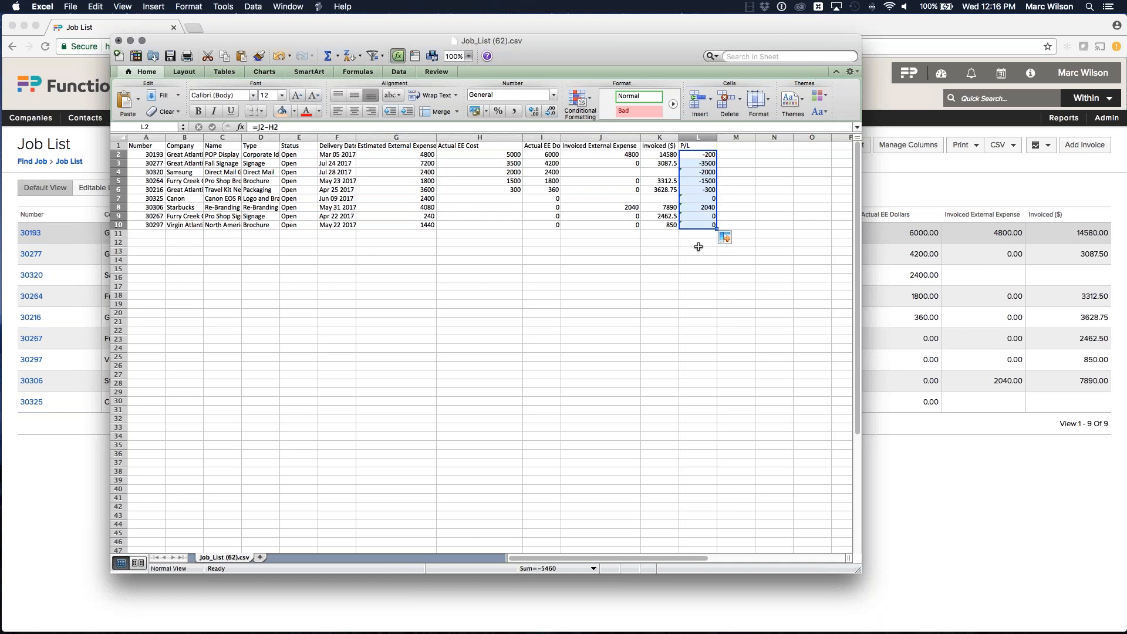
# Step: Total the P/L values in L12 with a sum of L2:L10
pyautogui.click(698, 245)
pyautogui.write('=SUMIF')
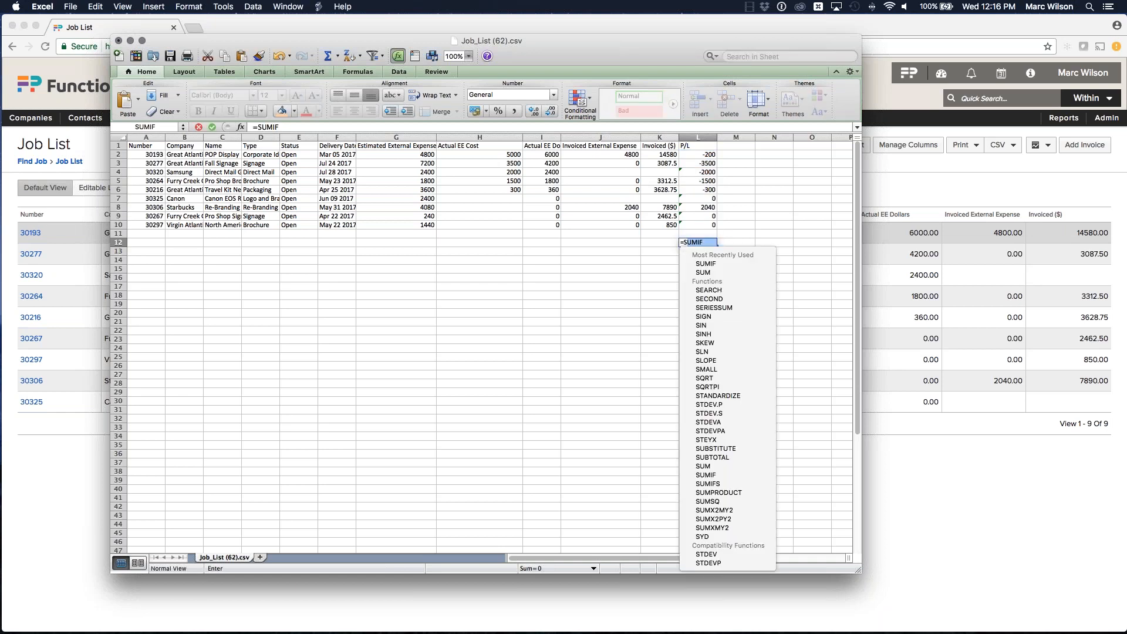
pyautogui.write('(')
pyautogui.click(698, 156)
pyautogui.moveTo(698, 156); pyautogui.dragTo(695, 220)
pyautogui.press('Return')
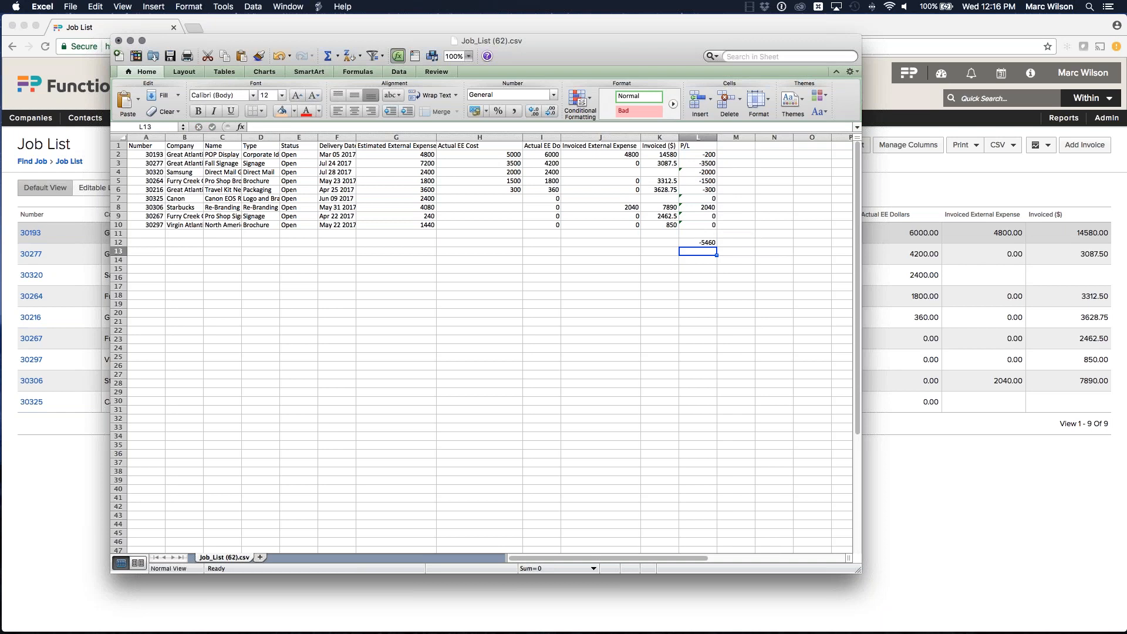
pyautogui.click(707, 244)
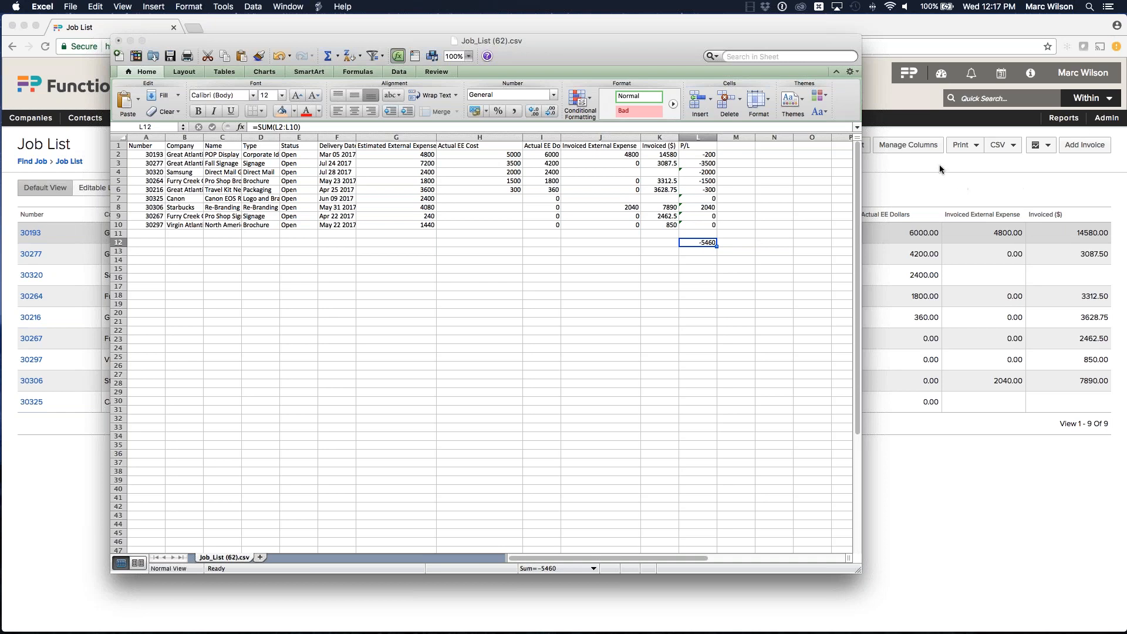
pyautogui.click(544, 46)
pyautogui.moveTo(706, 154); pyautogui.dragTo(712, 220)
pyautogui.click(707, 301)
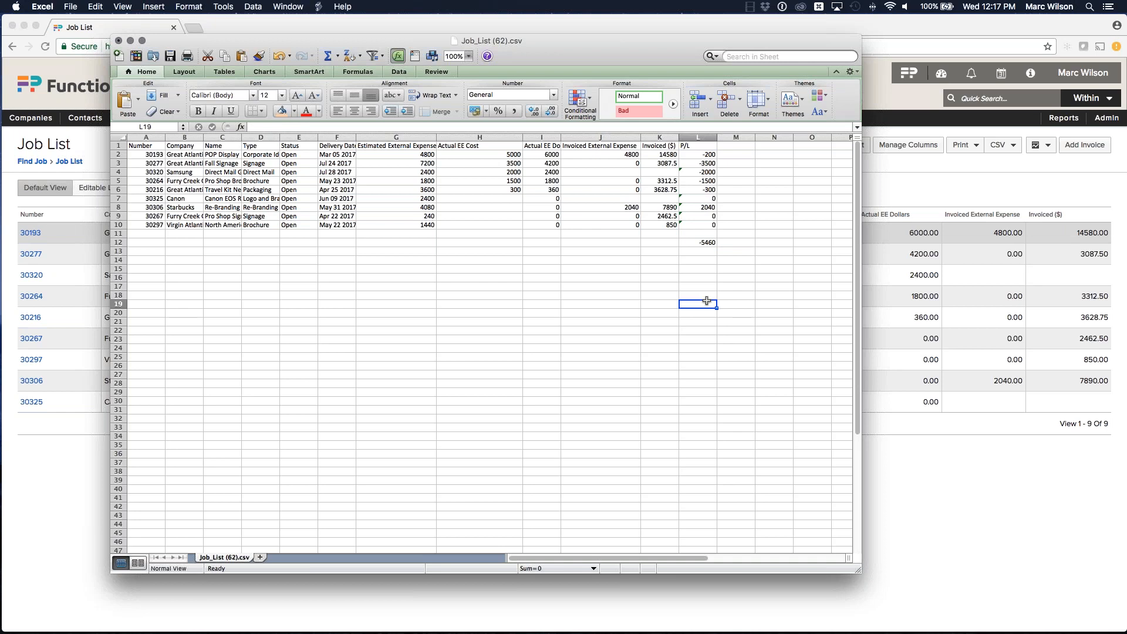
# Step: Close the spreadsheet and open the Find Timesheet page
pyautogui.click(118, 42)
pyautogui.click(435, 117)
pyautogui.click(544, 151)
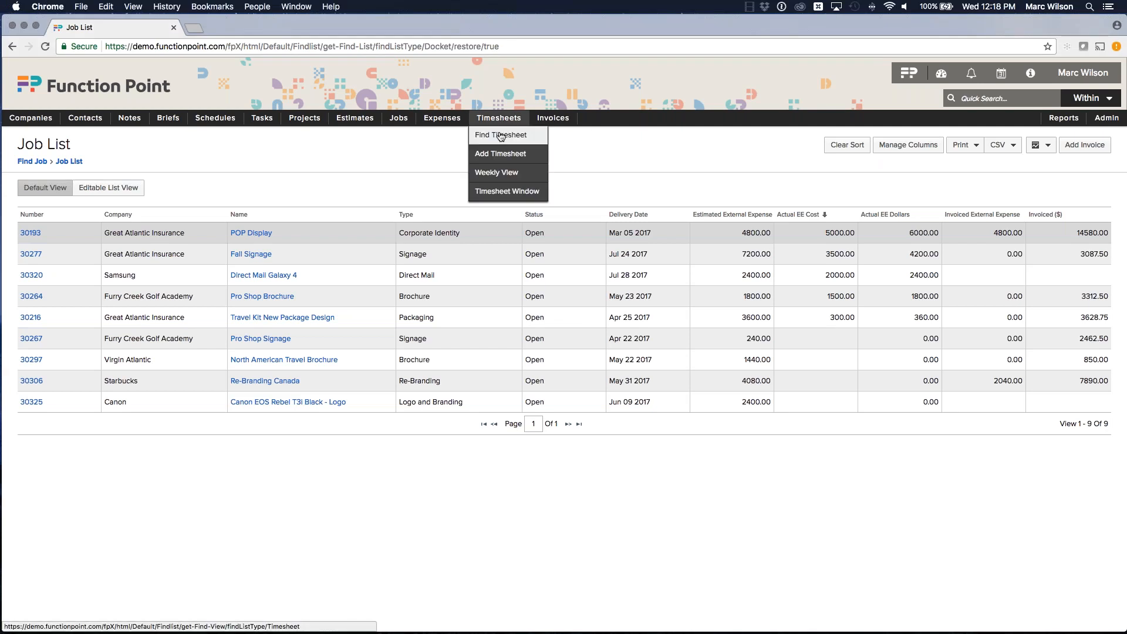
pyautogui.click(502, 135)
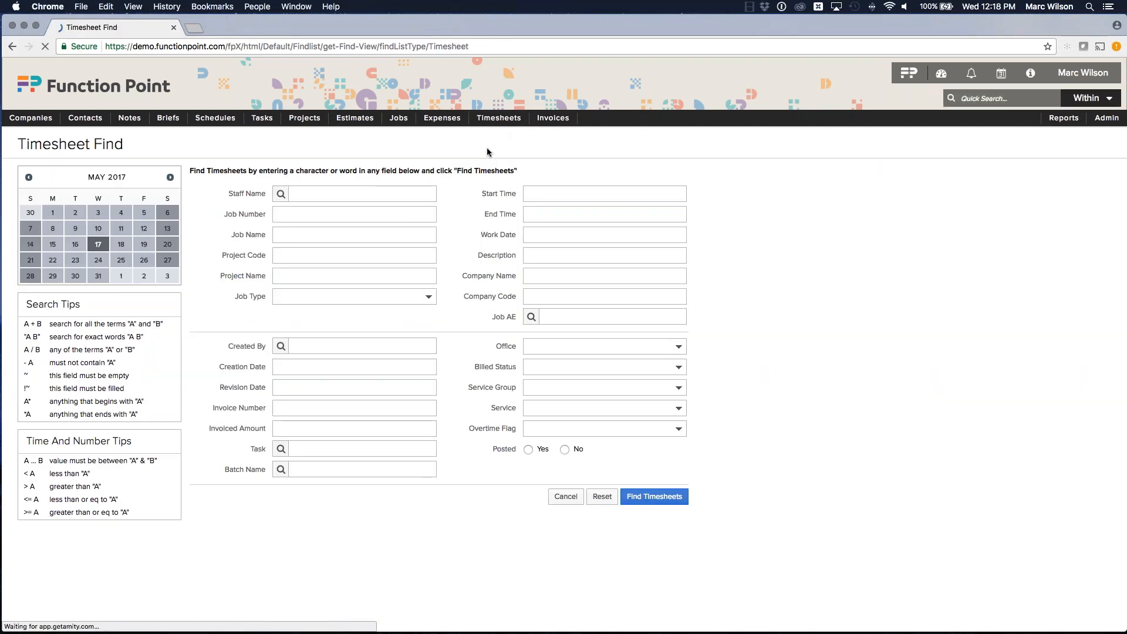
# Step: Set the work date to the range April 15 through today and find the matching timesheets
pyautogui.click(538, 234)
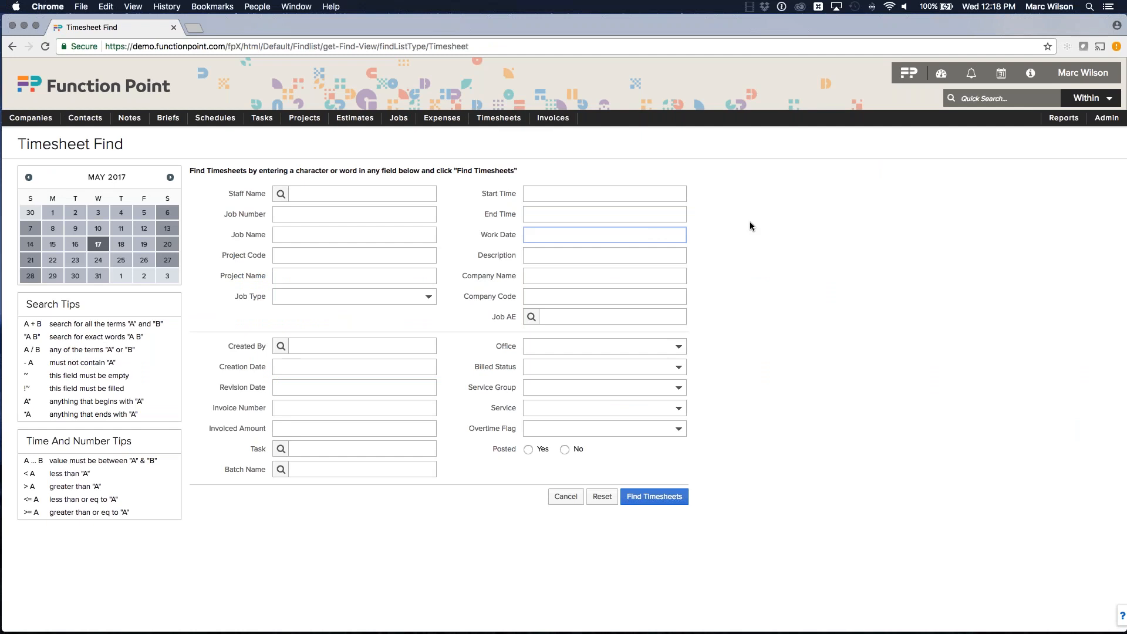
pyautogui.write('m')
pyautogui.press('BackSpace')
pyautogui.write('april 15... today')
pyautogui.click(794, 205)
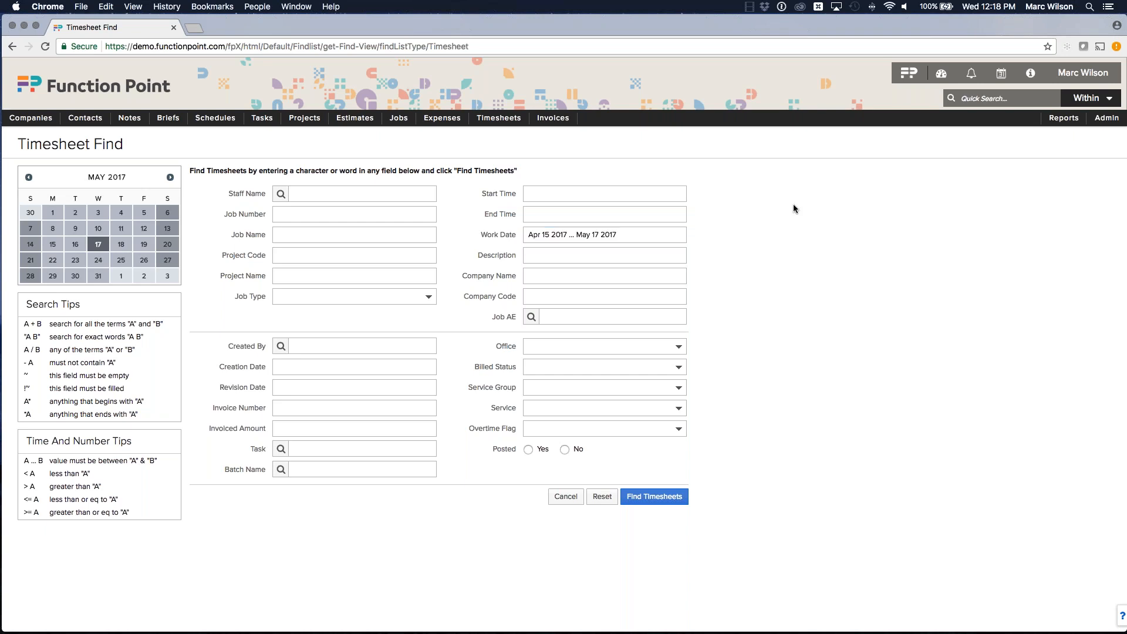
pyautogui.click(644, 498)
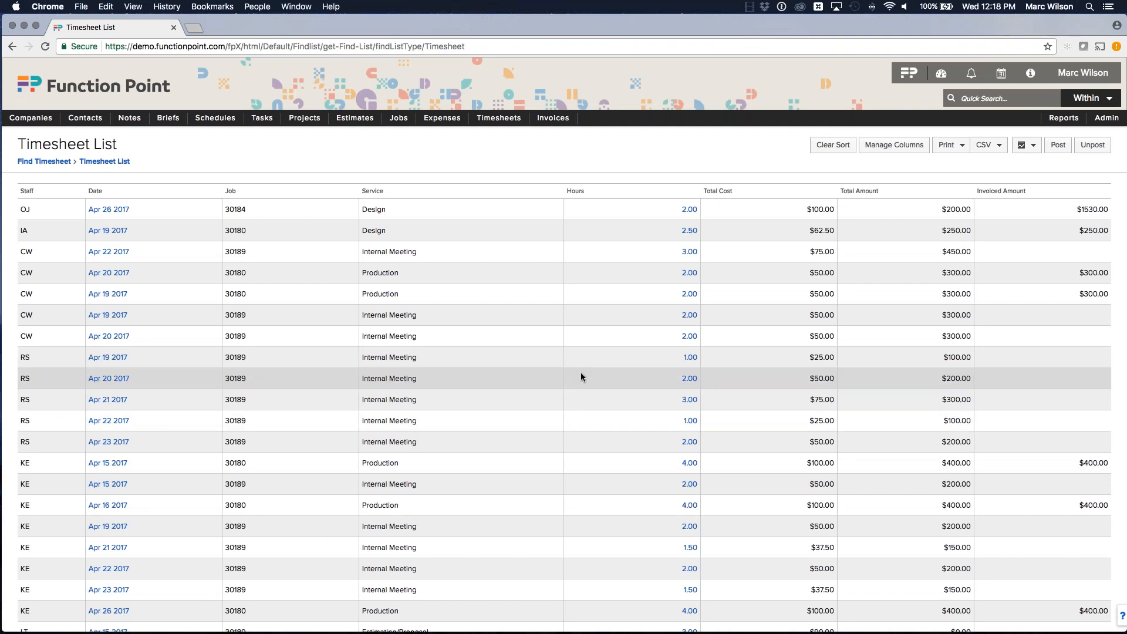
# Step: Switch to the Services Report workbook and examine its service rows, column headings and SUMIF formulas
pyautogui.scroll(-3, 582, 345)
pyautogui.scroll(3, 589, 338)
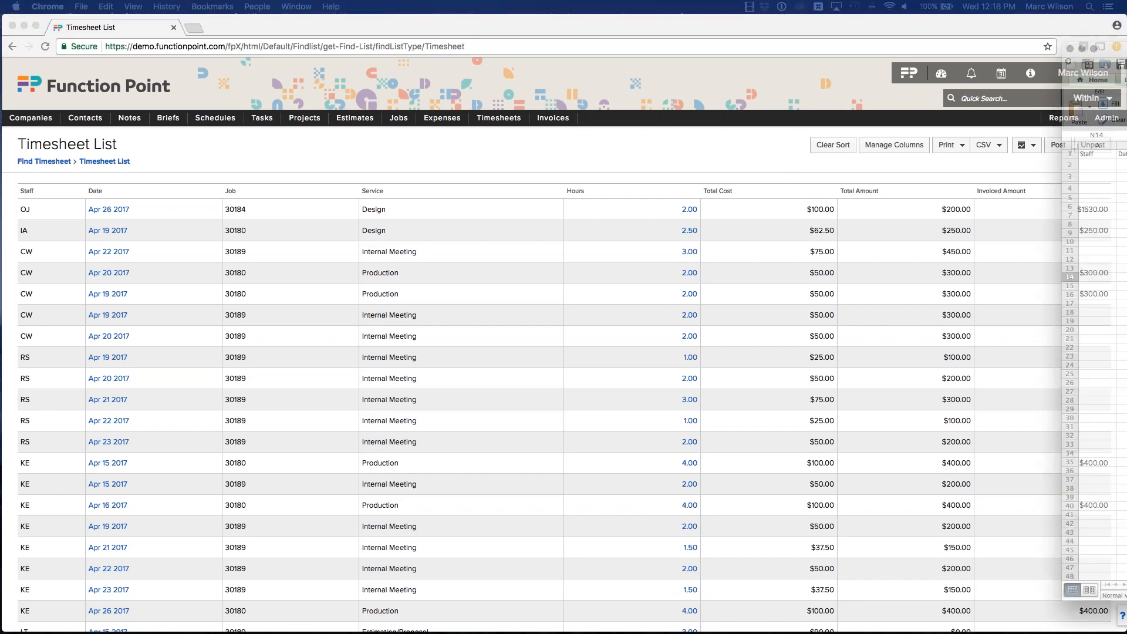
pyautogui.moveTo(1126, 111); pyautogui.dragTo(610, 42)
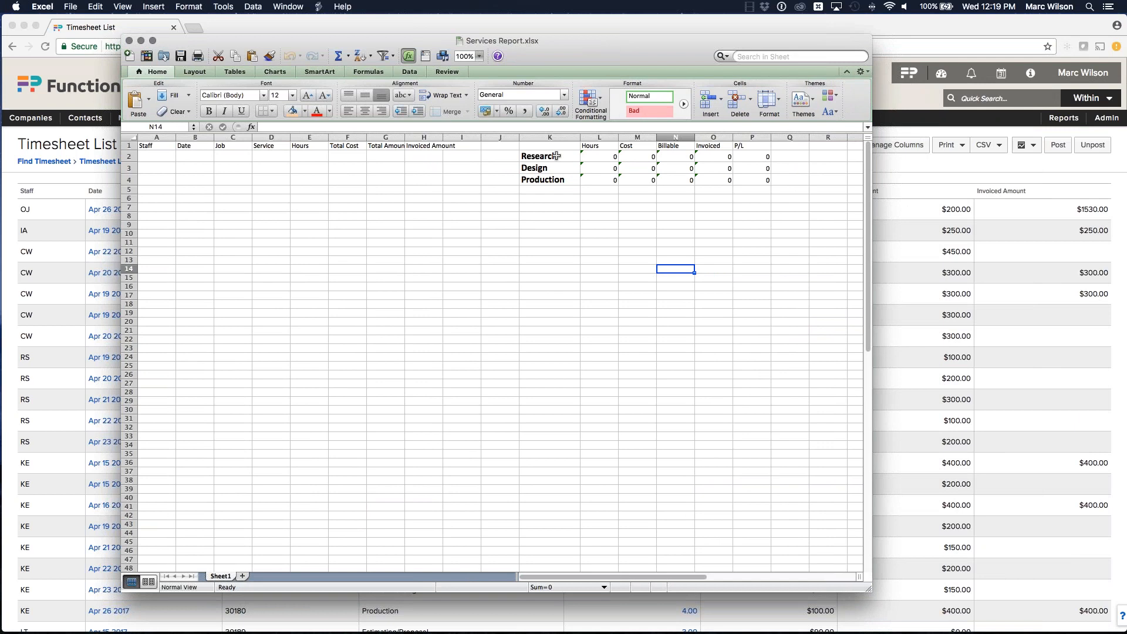
pyautogui.moveTo(156, 156); pyautogui.dragTo(447, 201)
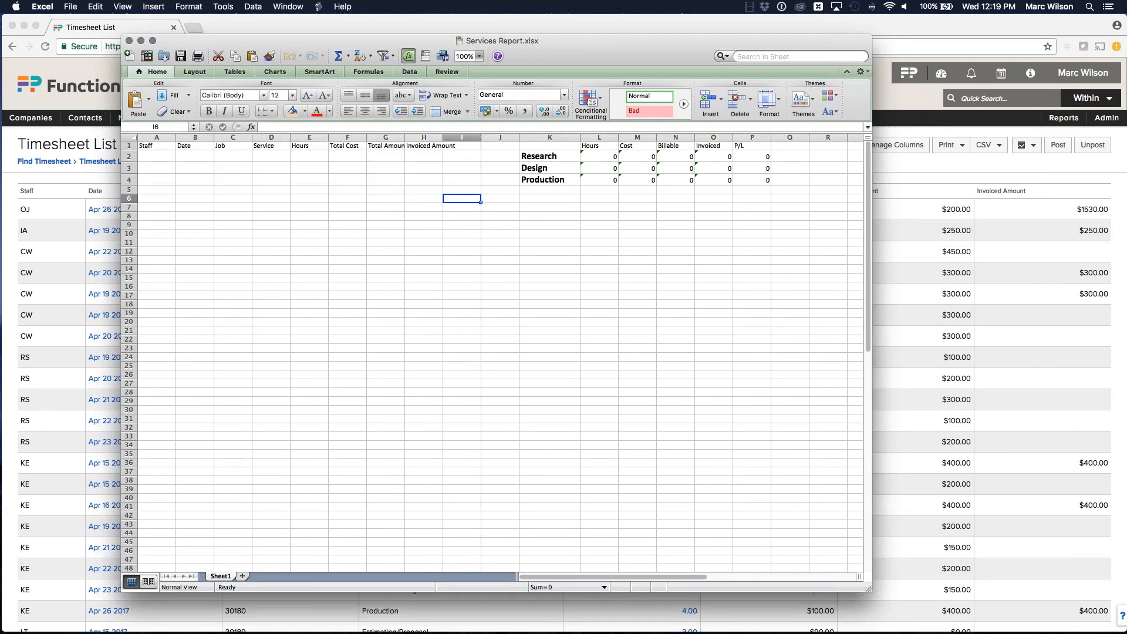
pyautogui.click(559, 156)
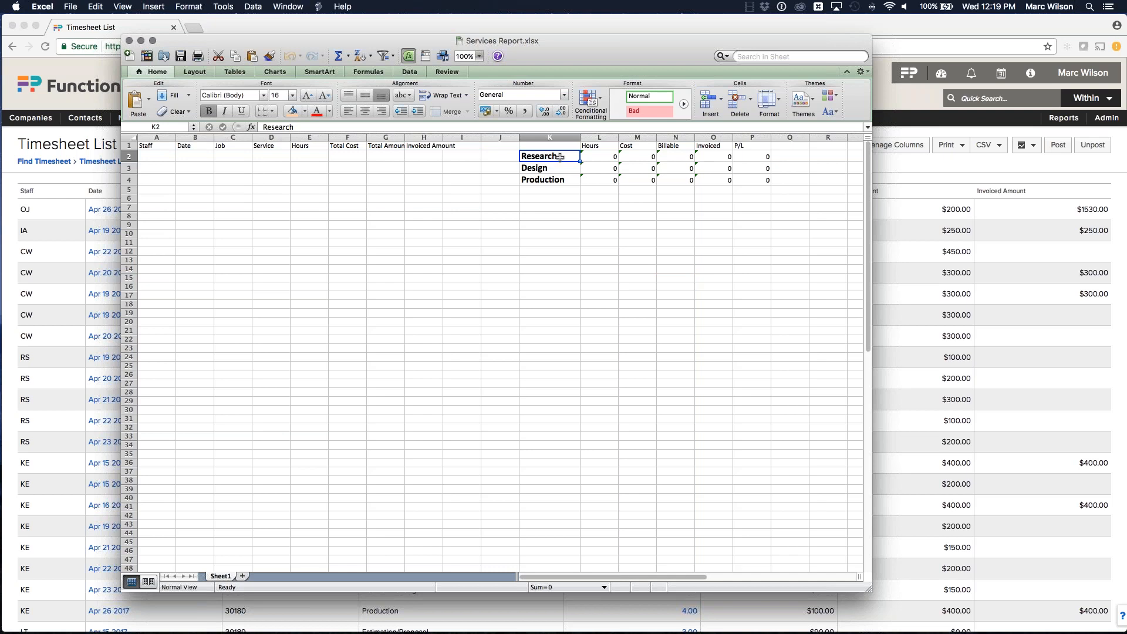
pyautogui.click(599, 146)
pyautogui.click(637, 146)
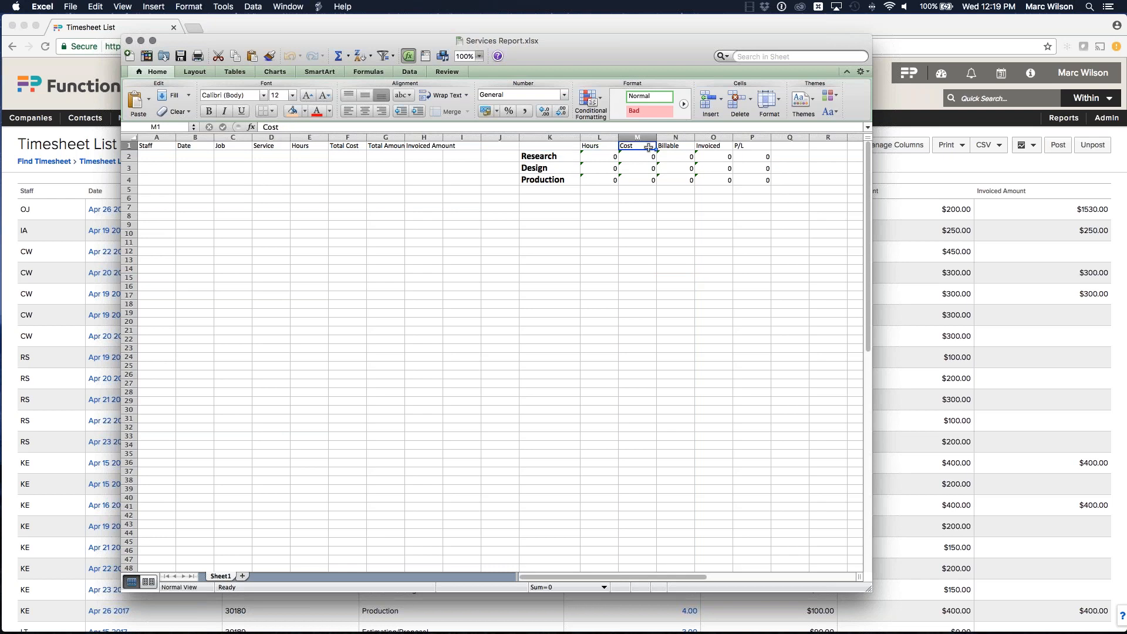
pyautogui.click(677, 146)
pyautogui.click(713, 146)
pyautogui.click(741, 146)
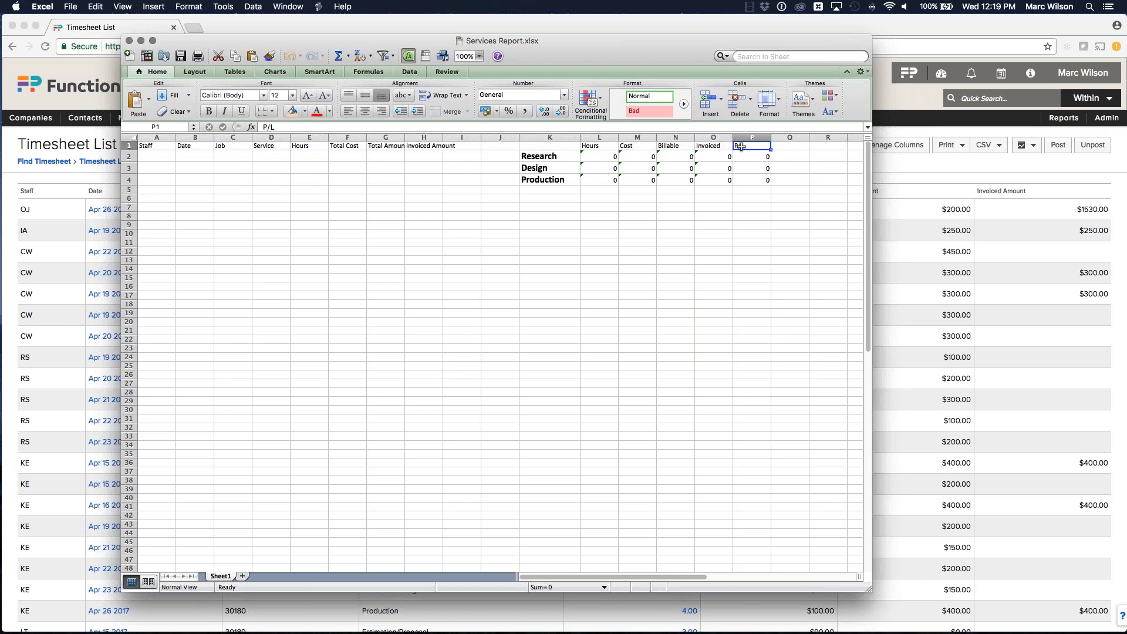
pyautogui.click(610, 156)
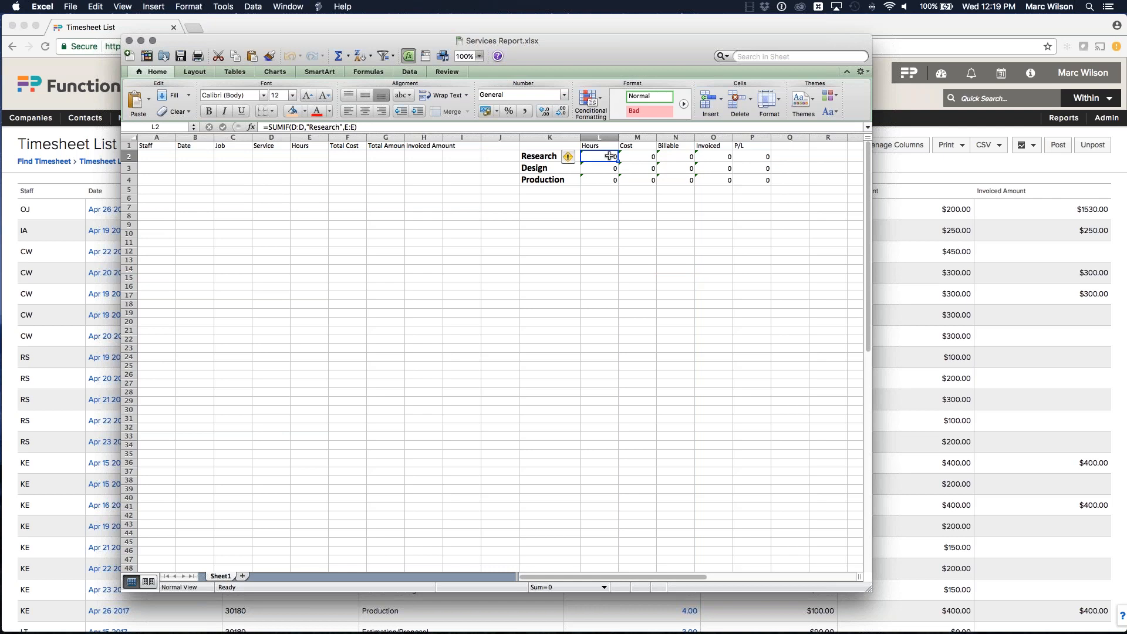
pyautogui.click(538, 156)
pyautogui.moveTo(538, 156); pyautogui.dragTo(266, 156)
pyautogui.click(266, 156)
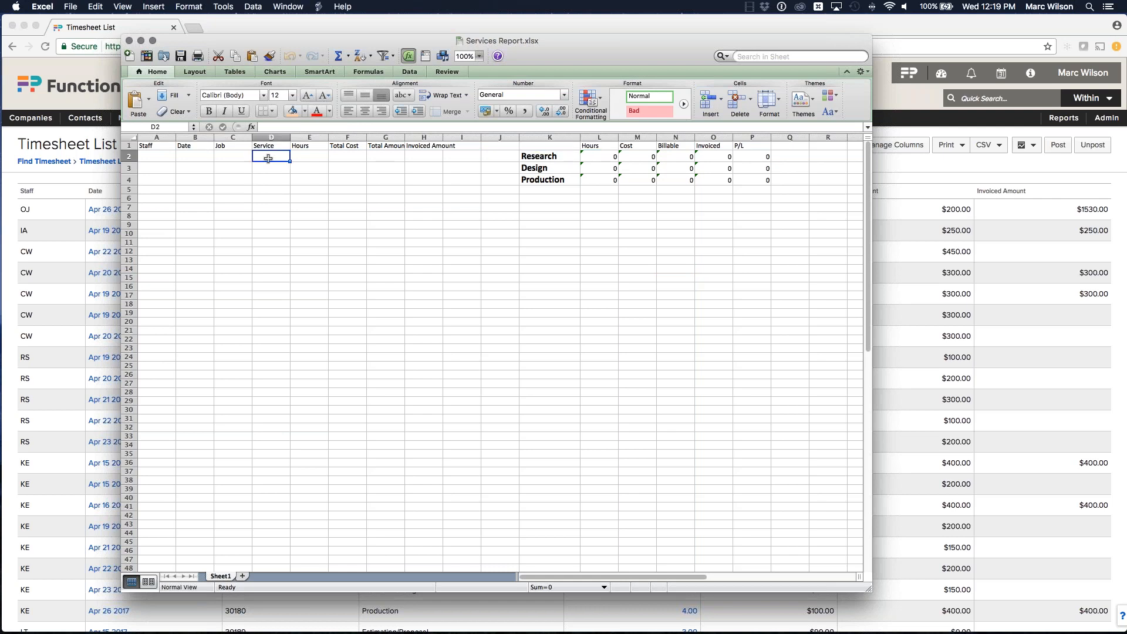
pyautogui.click(311, 157)
pyautogui.click(354, 156)
pyautogui.click(373, 156)
# Step: Export the current timesheet list view to CSV and open the downloaded file
pyautogui.moveTo(693, 47); pyautogui.dragTo(1126, 58)
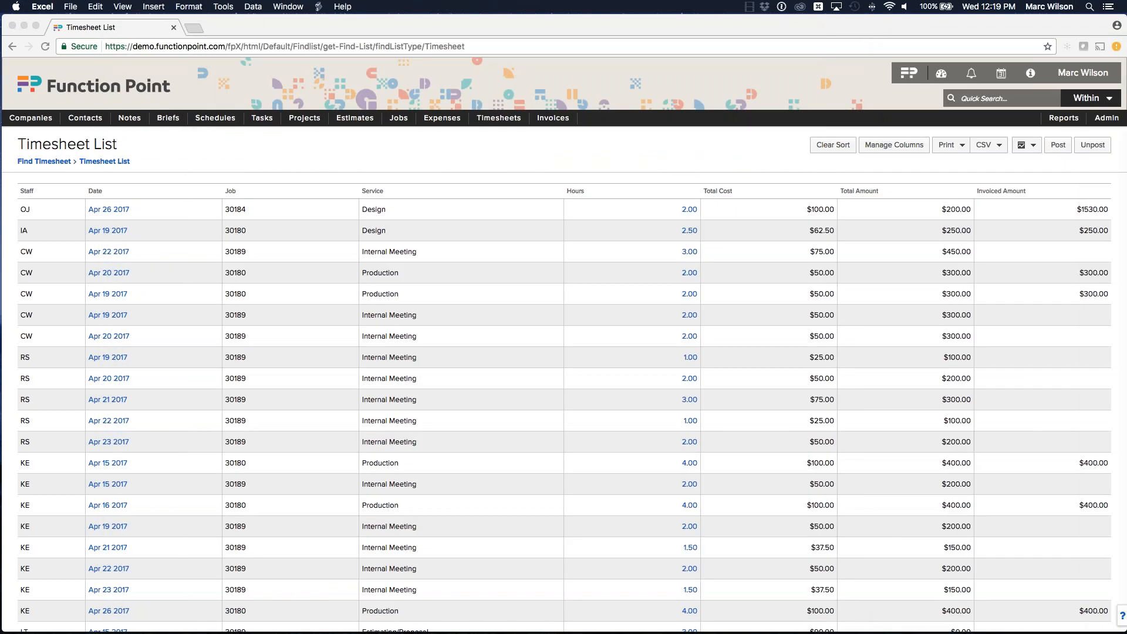
pyautogui.click(937, 164)
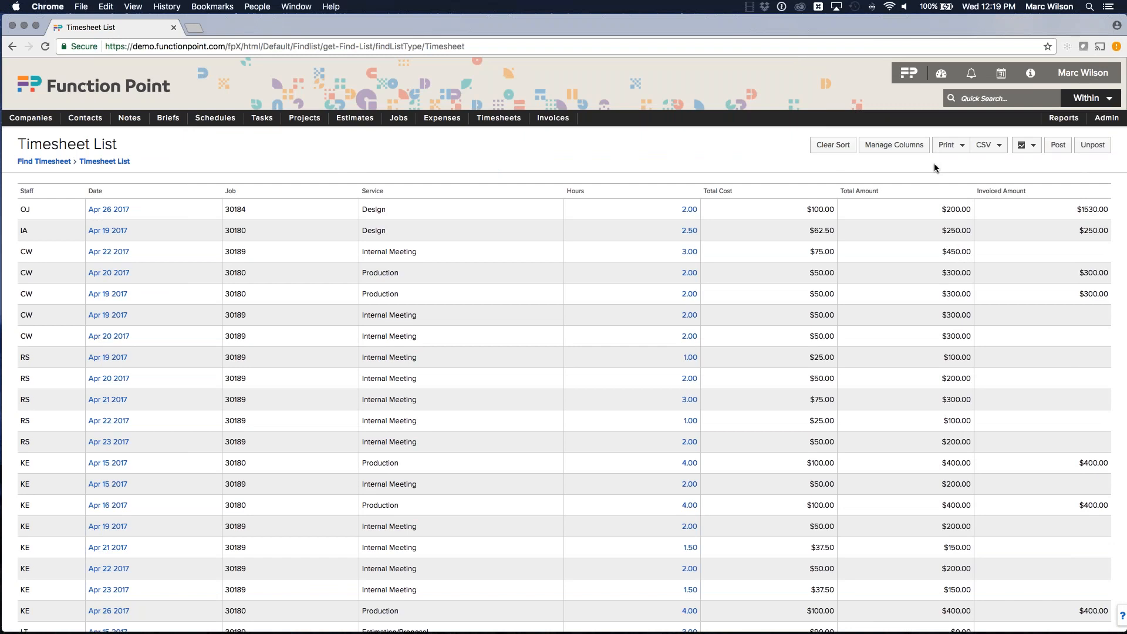
pyautogui.click(997, 151)
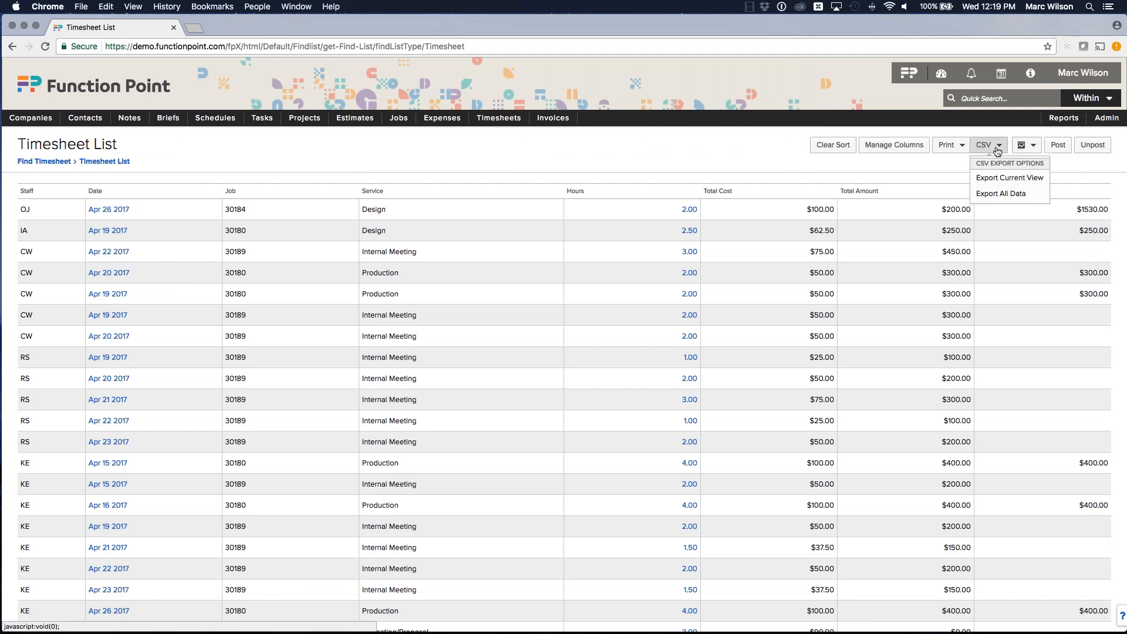
pyautogui.click(1004, 177)
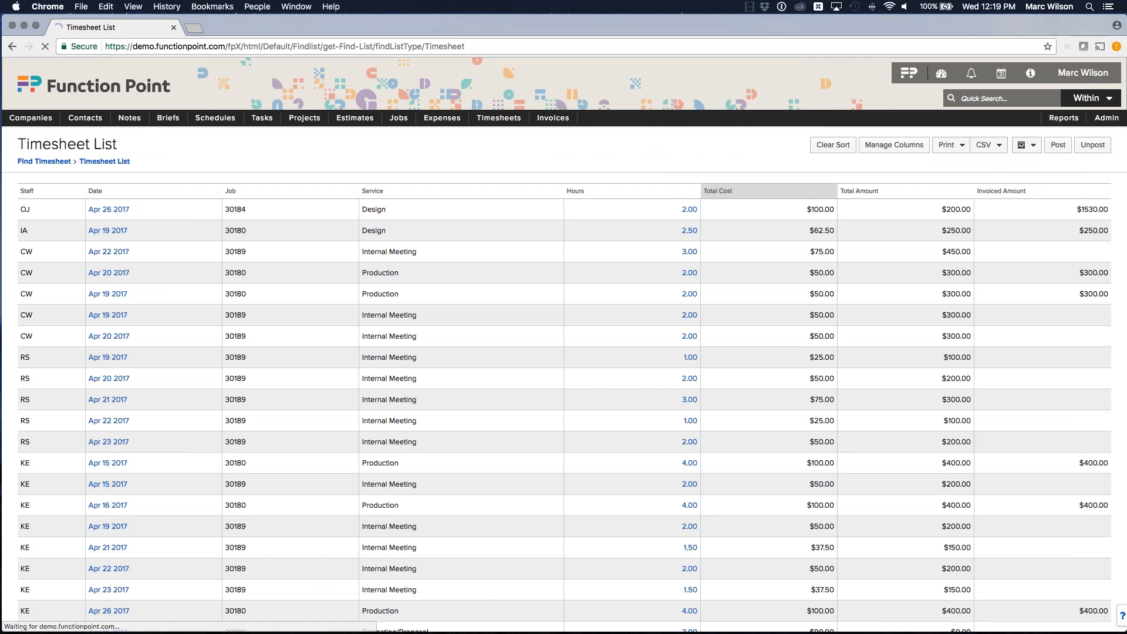
pyautogui.click(80, 617)
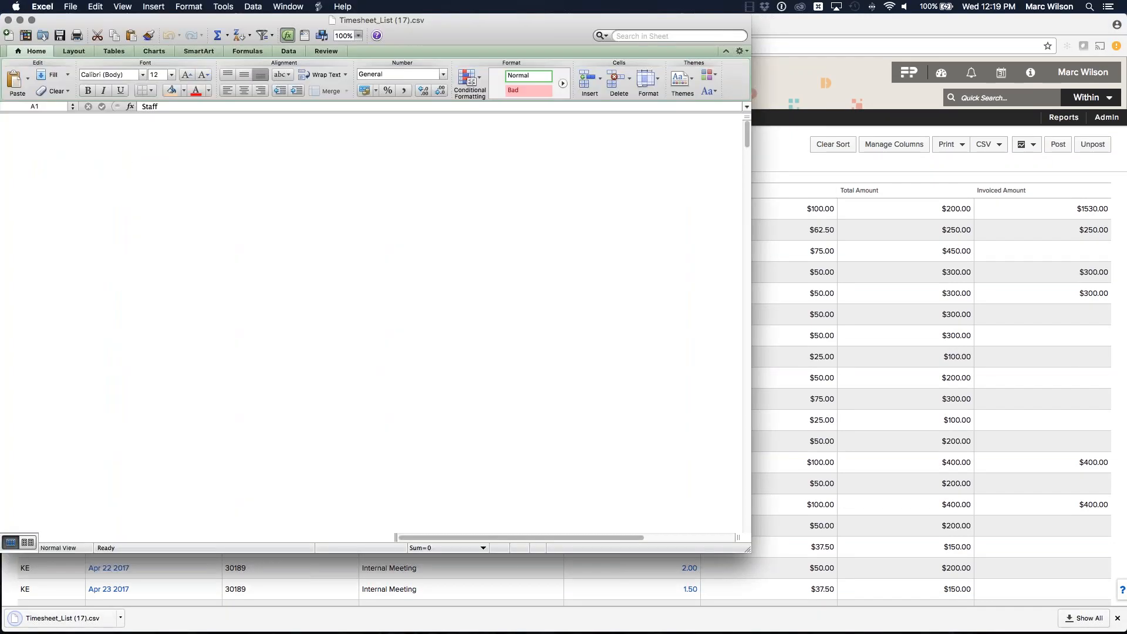
# Step: Copy all timesheet data rows from the CSV and paste them into cell A2 of the Services Report
pyautogui.moveTo(30, 134); pyautogui.dragTo(317, 239)
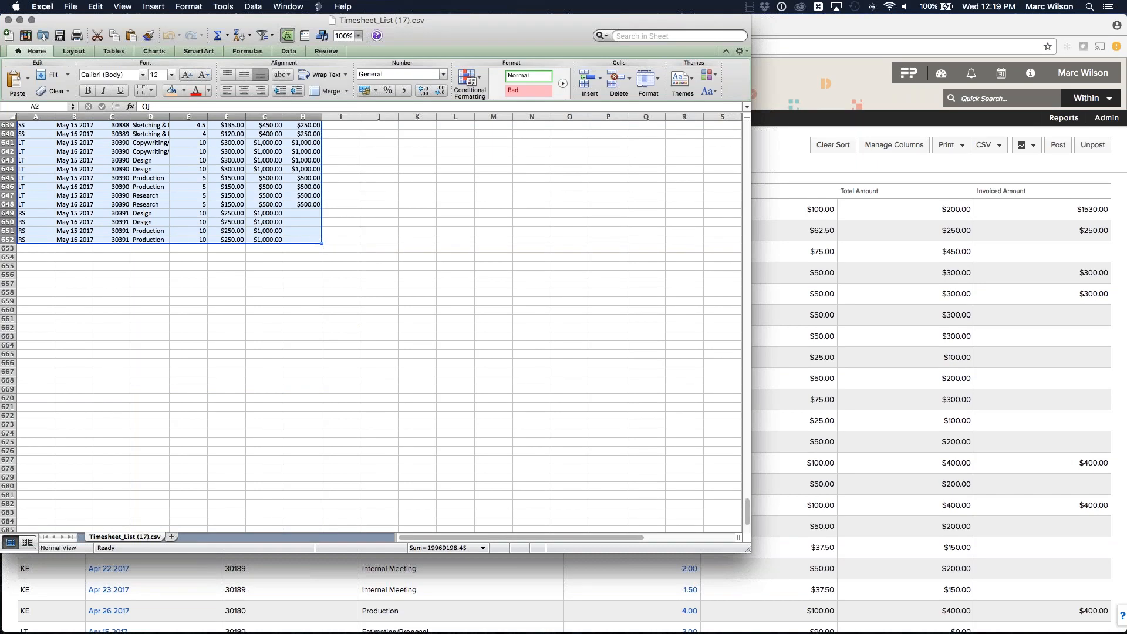
pyautogui.press('super+c')
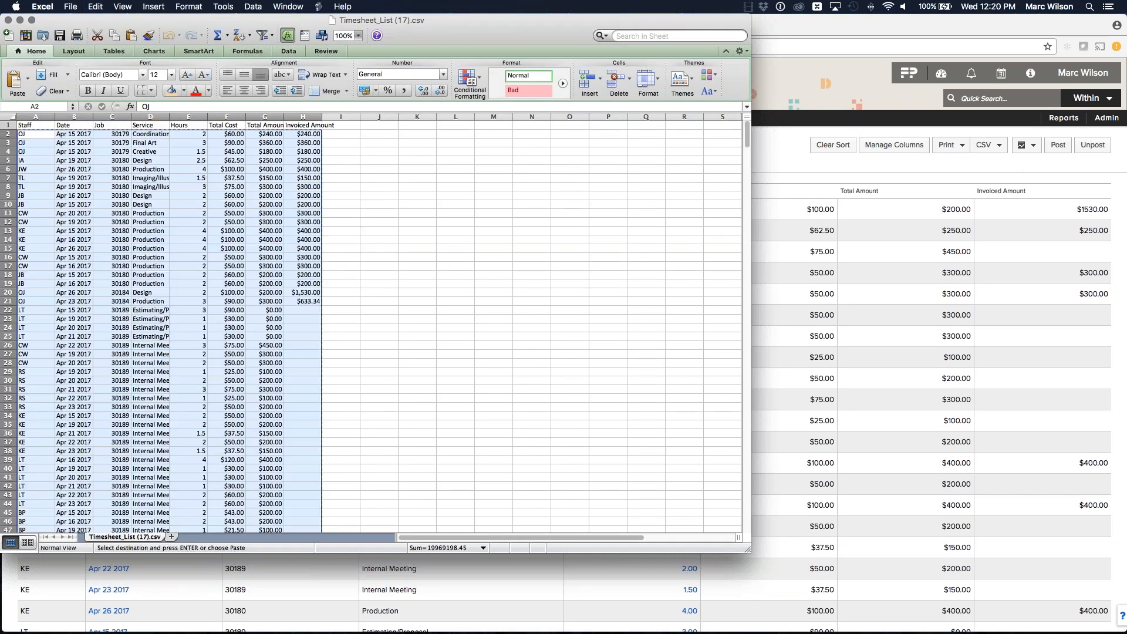
pyautogui.moveTo(1126, 69); pyautogui.dragTo(614, 27)
pyautogui.click(209, 150)
pyautogui.press('super+v')
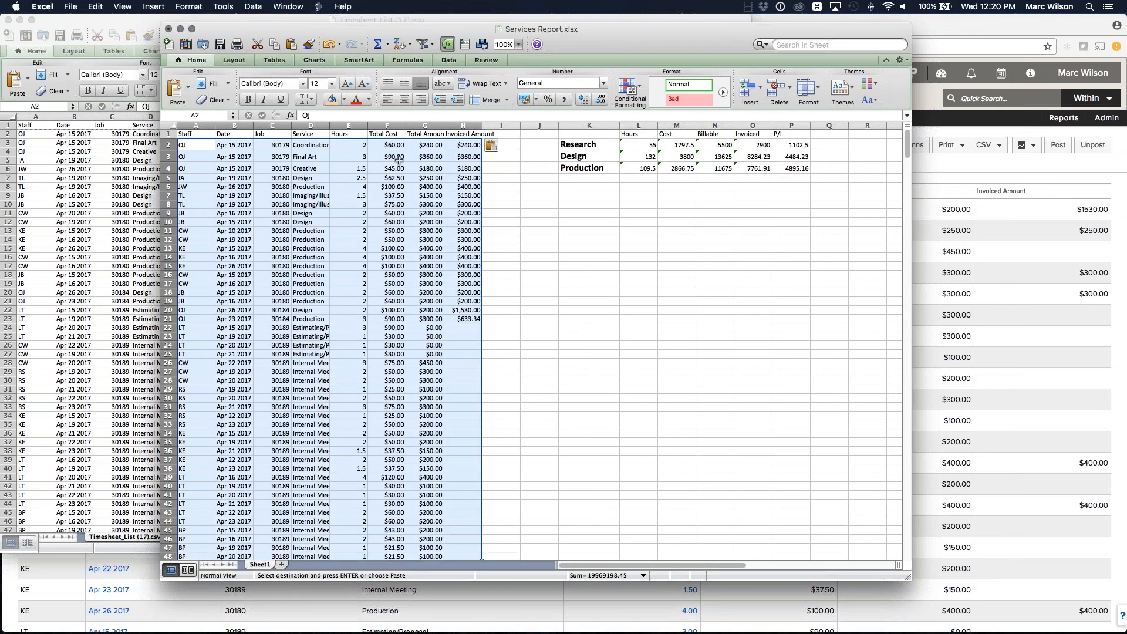
# Step: Review the Hours, Cost, Billable, Invoiced and P/L totals and formulas for each service
pyautogui.click(603, 144)
pyautogui.click(588, 168)
pyautogui.click(591, 157)
pyautogui.click(594, 145)
pyautogui.click(590, 167)
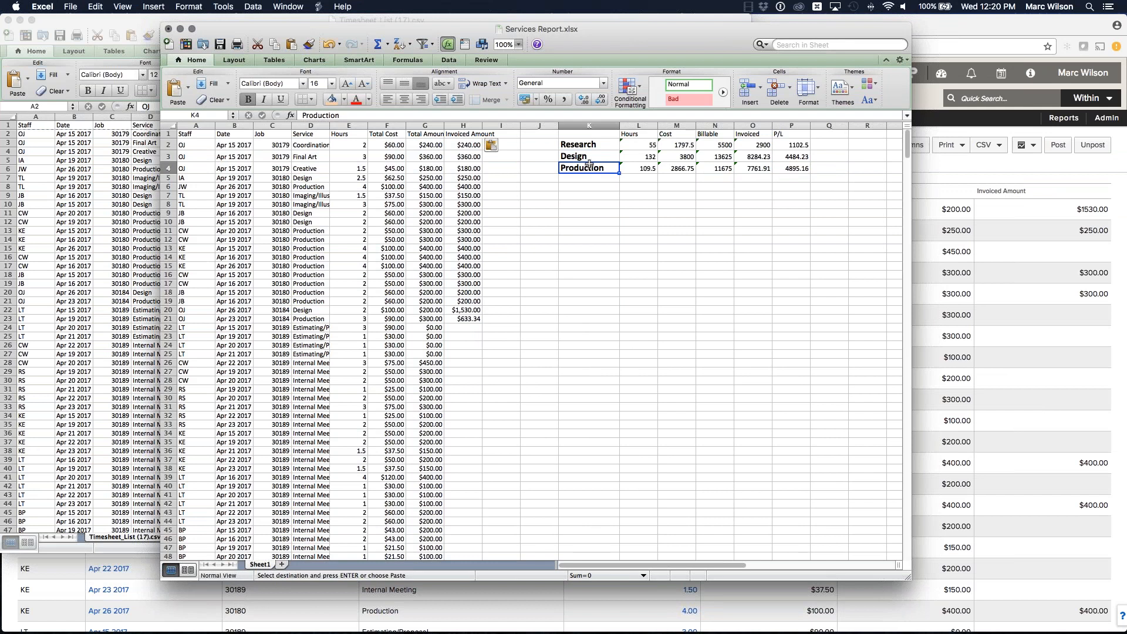
pyautogui.click(646, 144)
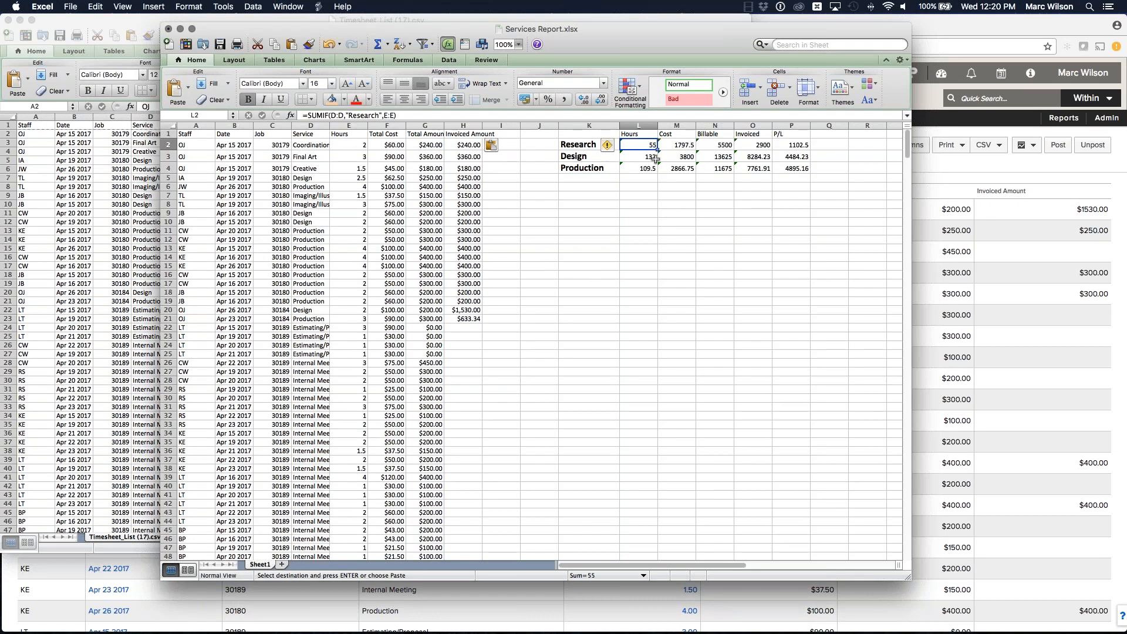
pyautogui.click(644, 157)
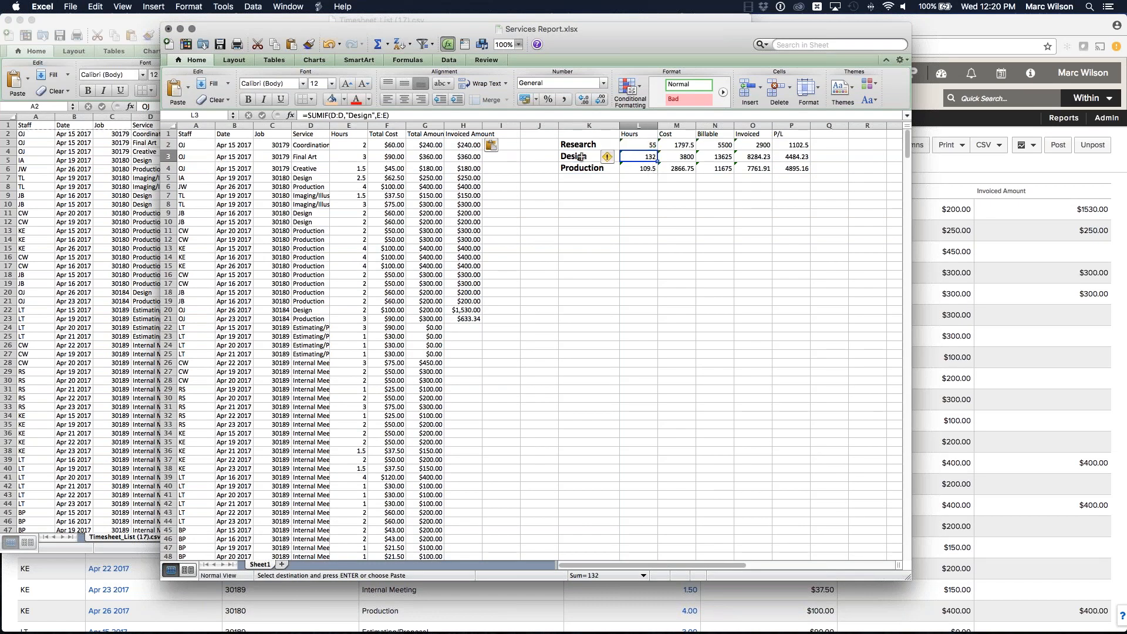
pyautogui.click(712, 159)
pyautogui.click(719, 145)
pyautogui.click(715, 170)
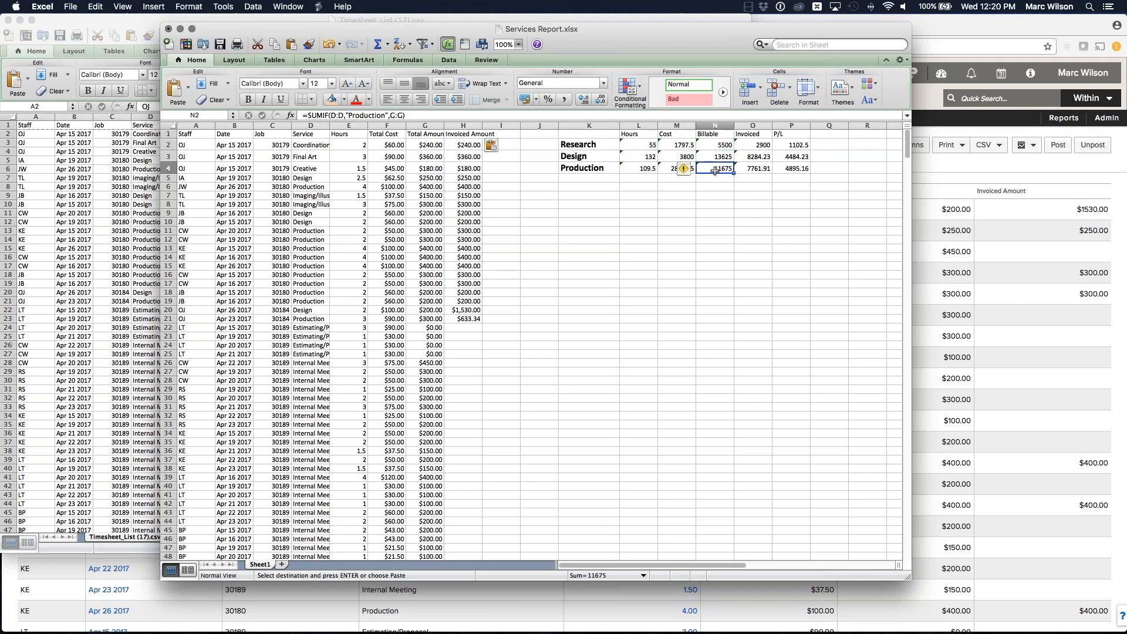
pyautogui.click(766, 143)
pyautogui.click(761, 157)
pyautogui.click(761, 168)
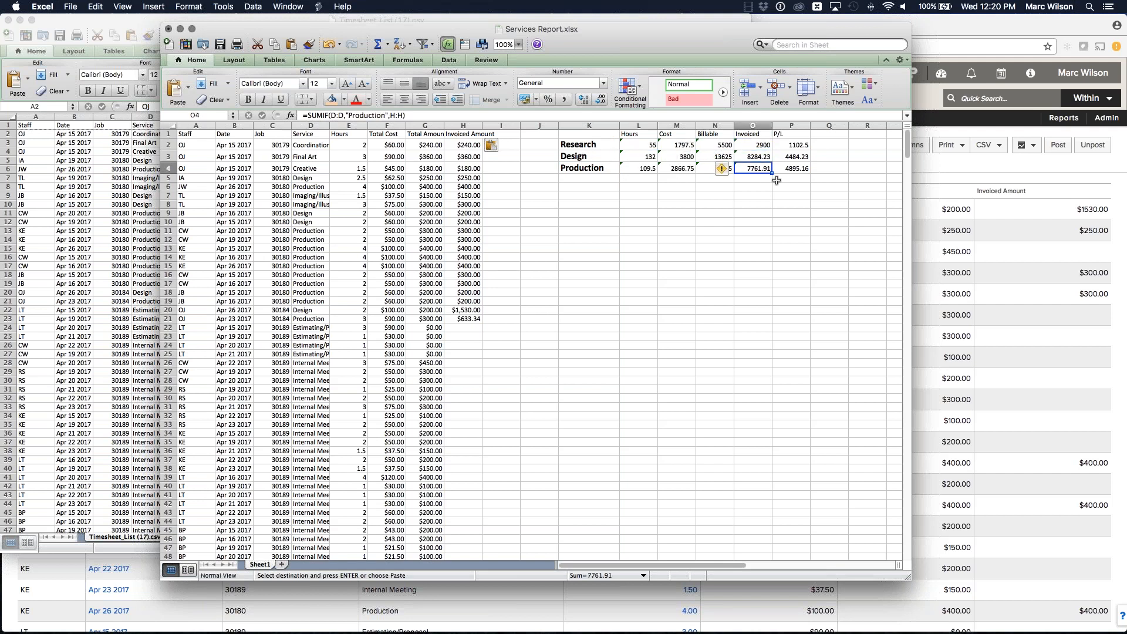
pyautogui.click(804, 168)
pyautogui.click(802, 153)
pyautogui.click(801, 145)
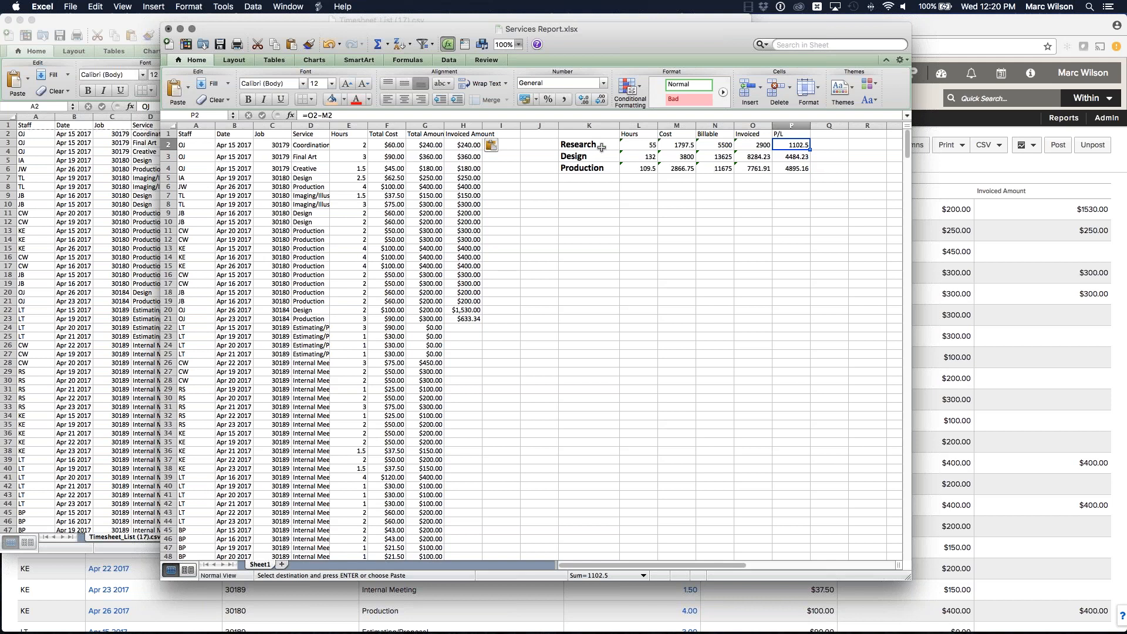
pyautogui.click(574, 144)
pyautogui.click(575, 158)
pyautogui.click(575, 167)
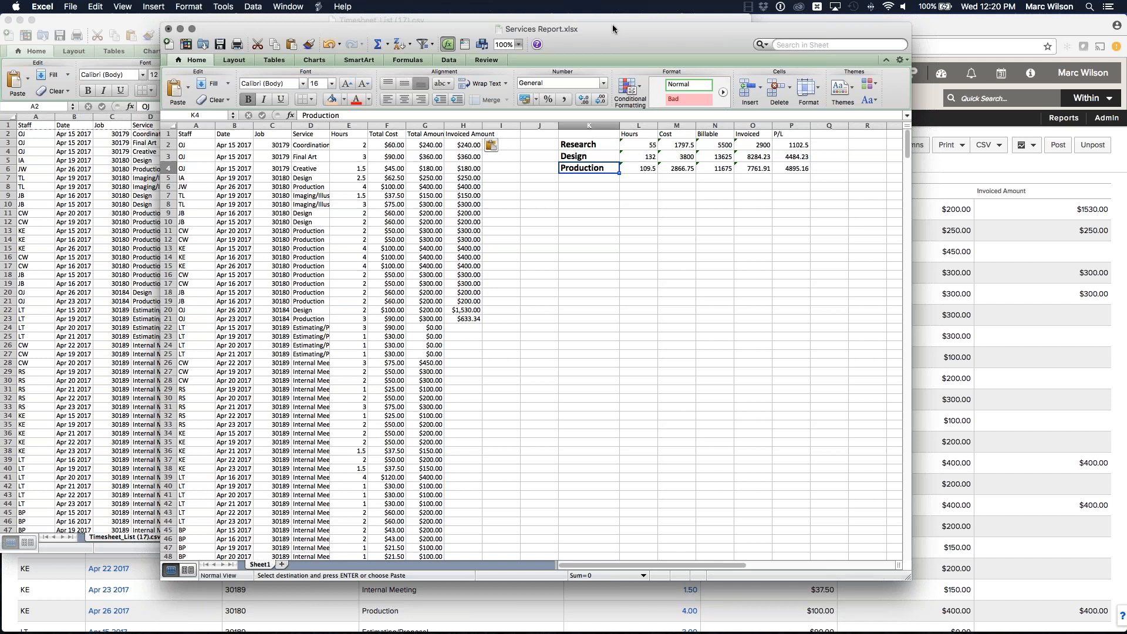
# Step: Close the CSV file while keeping the copied data on the clipboard
pyautogui.moveTo(613, 26); pyautogui.dragTo(1126, 47)
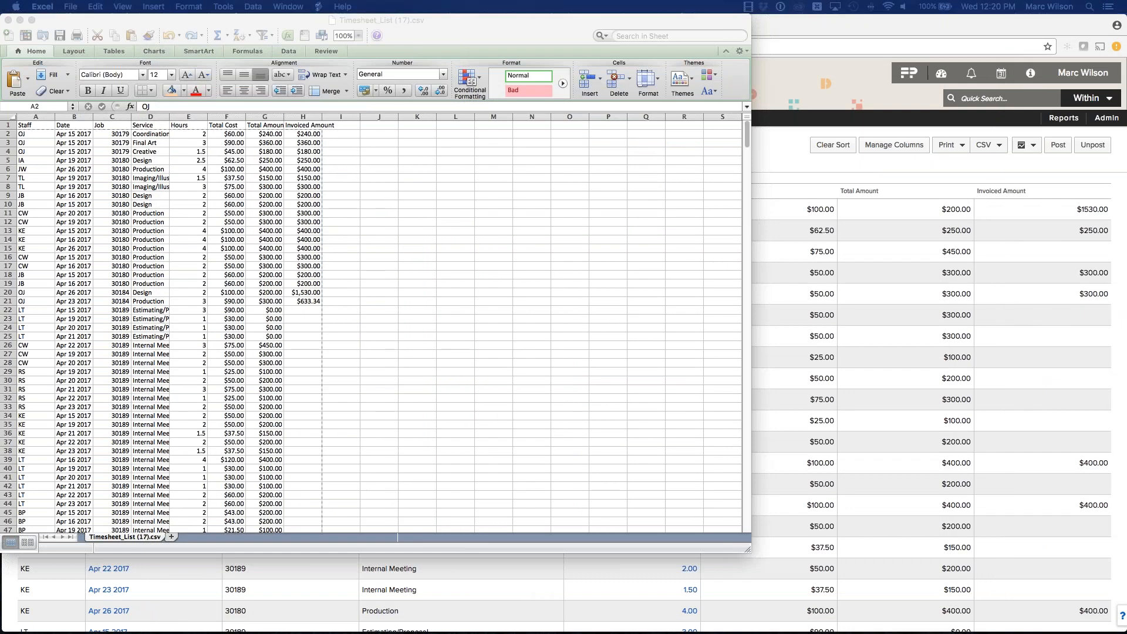
pyautogui.click(459, 22)
pyautogui.click(8, 20)
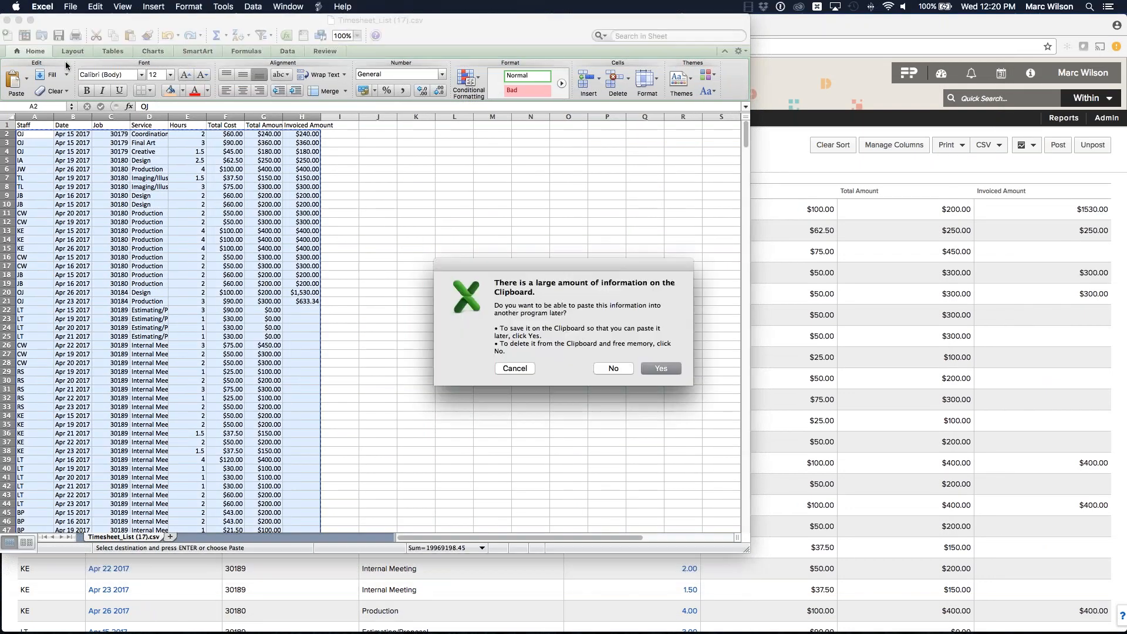
pyautogui.click(653, 367)
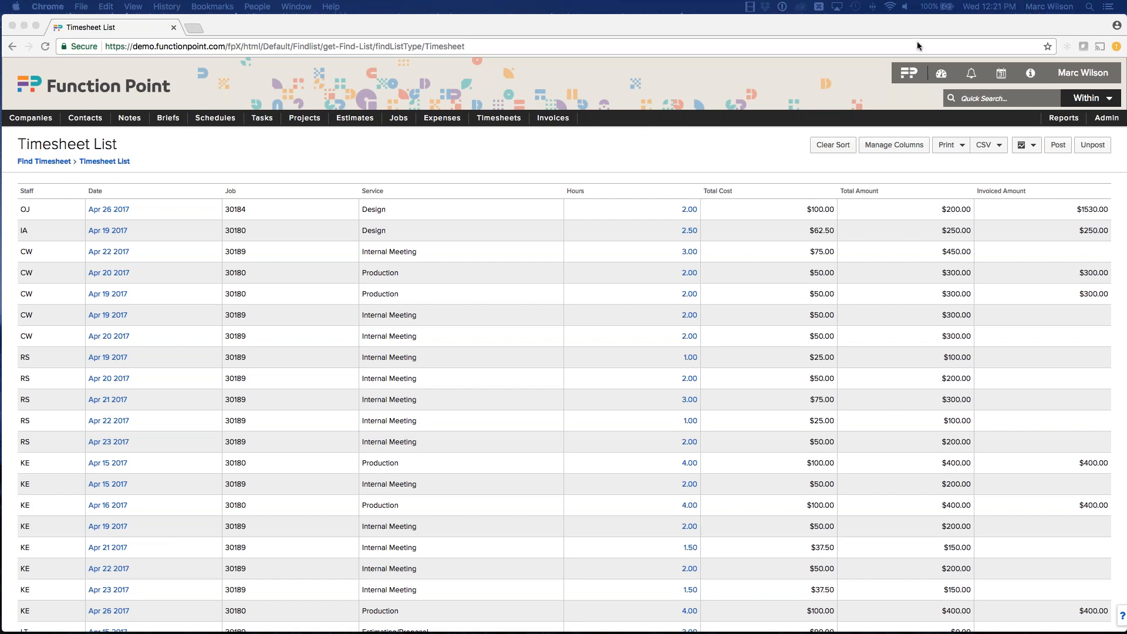
# Step: Open the Company Find page and examine its search fields, including the custom fields
pyautogui.click(653, 65)
pyautogui.click(284, 153)
pyautogui.click(31, 135)
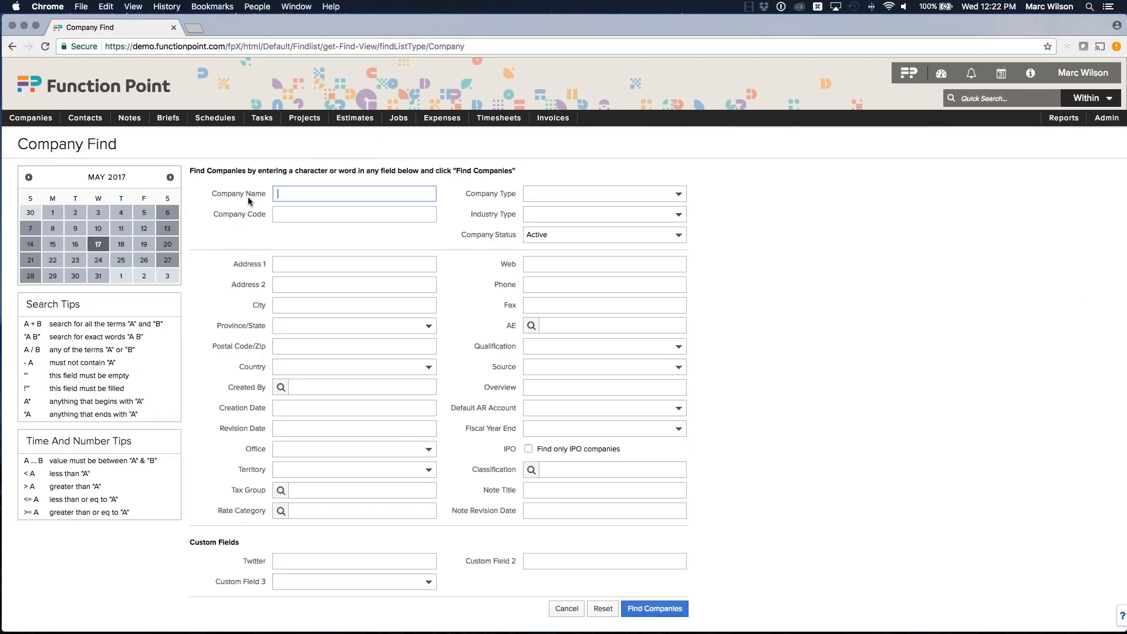
pyautogui.doubleClick(262, 306)
pyautogui.click(257, 306)
pyautogui.moveTo(245, 365); pyautogui.dragTo(255, 366)
pyautogui.click(248, 365)
pyautogui.moveTo(187, 544); pyautogui.dragTo(253, 545)
pyautogui.click(237, 543)
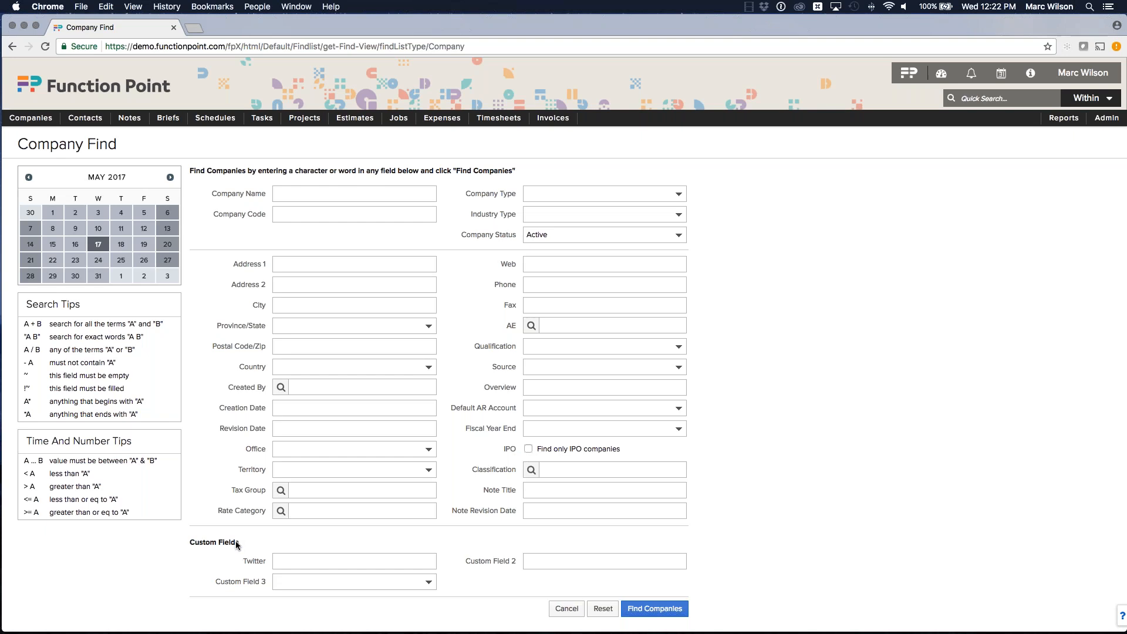
# Step: Open the Invoice Find page, then return to the Company Find page
pyautogui.moveTo(553, 118)
pyautogui.click(541, 138)
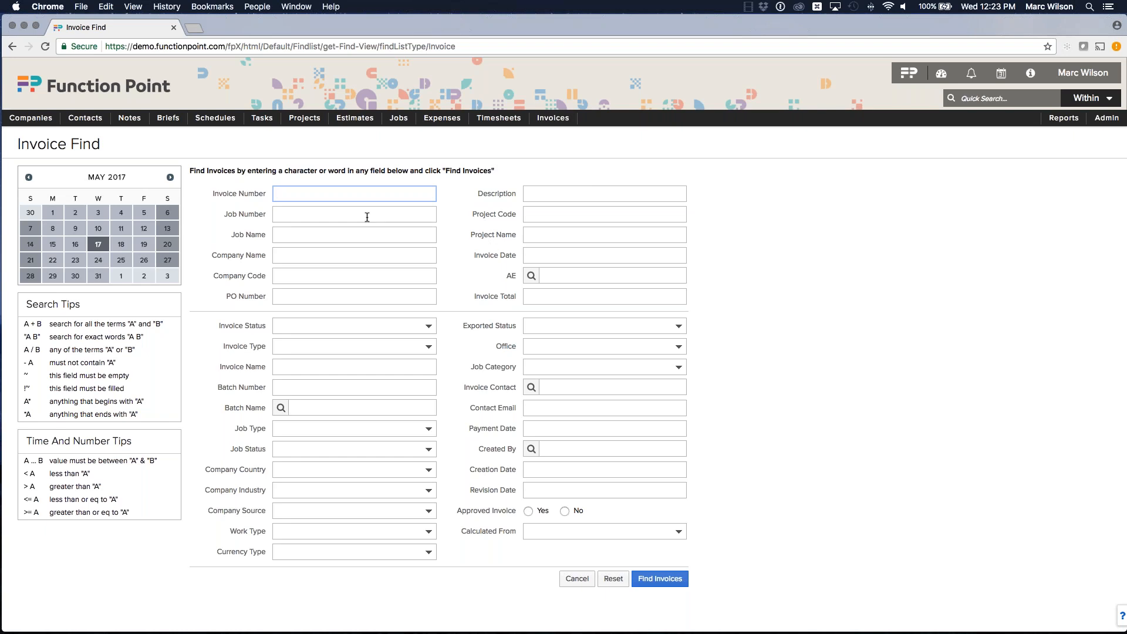
pyautogui.click(32, 136)
pyautogui.moveTo(185, 545); pyautogui.dragTo(245, 546)
pyautogui.click(241, 542)
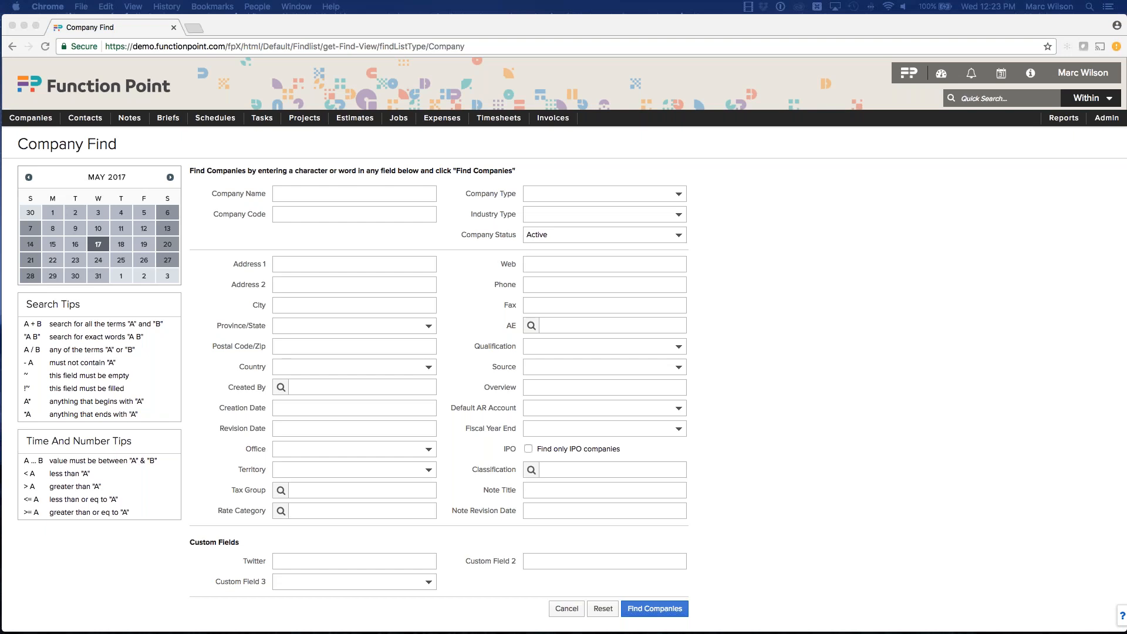
# Step: Switch to the Invoice Value VS Company Report workbook and examine its company list input column
pyautogui.moveTo(1126, 62); pyautogui.dragTo(723, 54)
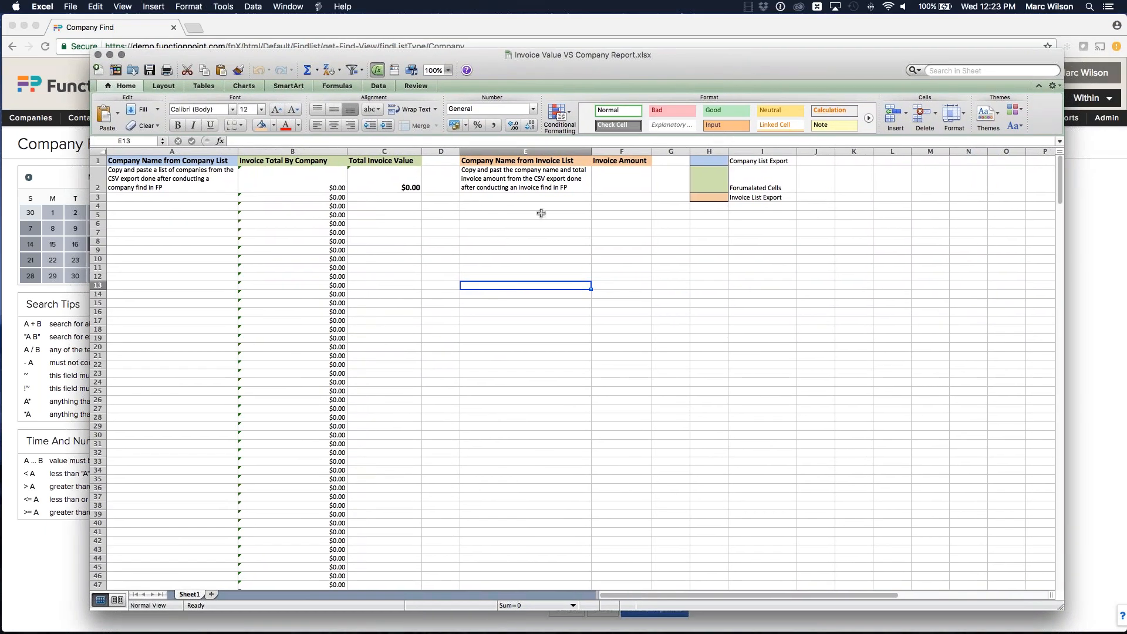
pyautogui.moveTo(166, 201); pyautogui.dragTo(171, 364)
pyautogui.click(172, 361)
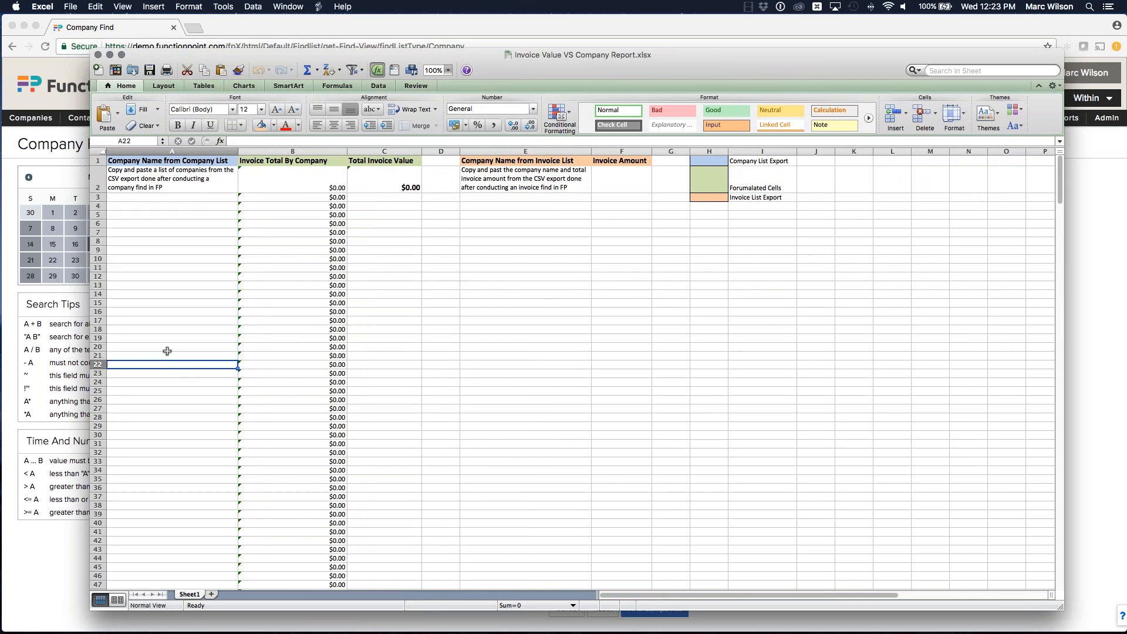
# Step: Examine the workbook's invoice list input columns, then minimise the workbook
pyautogui.moveTo(528, 198); pyautogui.dragTo(528, 355)
pyautogui.click(556, 295)
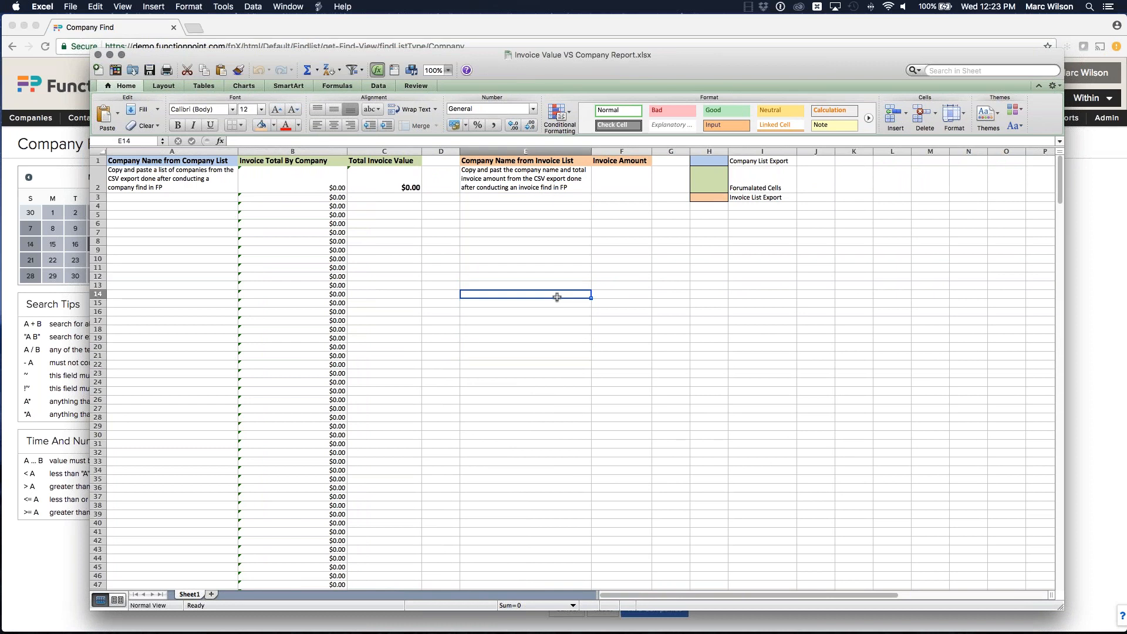
pyautogui.hscroll(1, 556, 295)
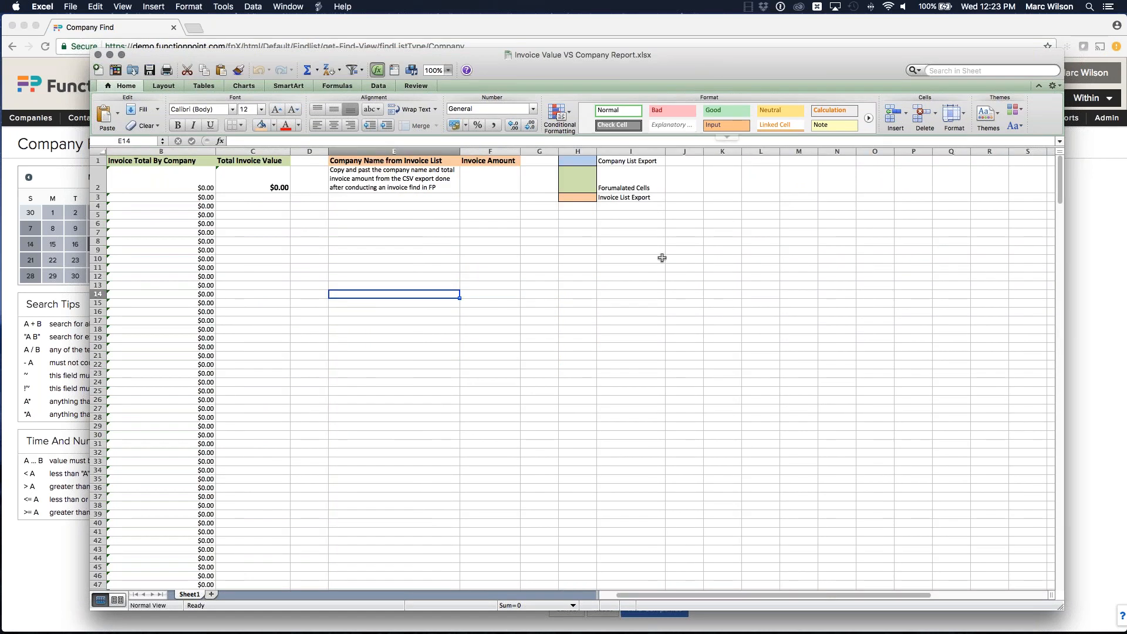
pyautogui.hscroll(-1, 662, 254)
pyautogui.press('super+m')
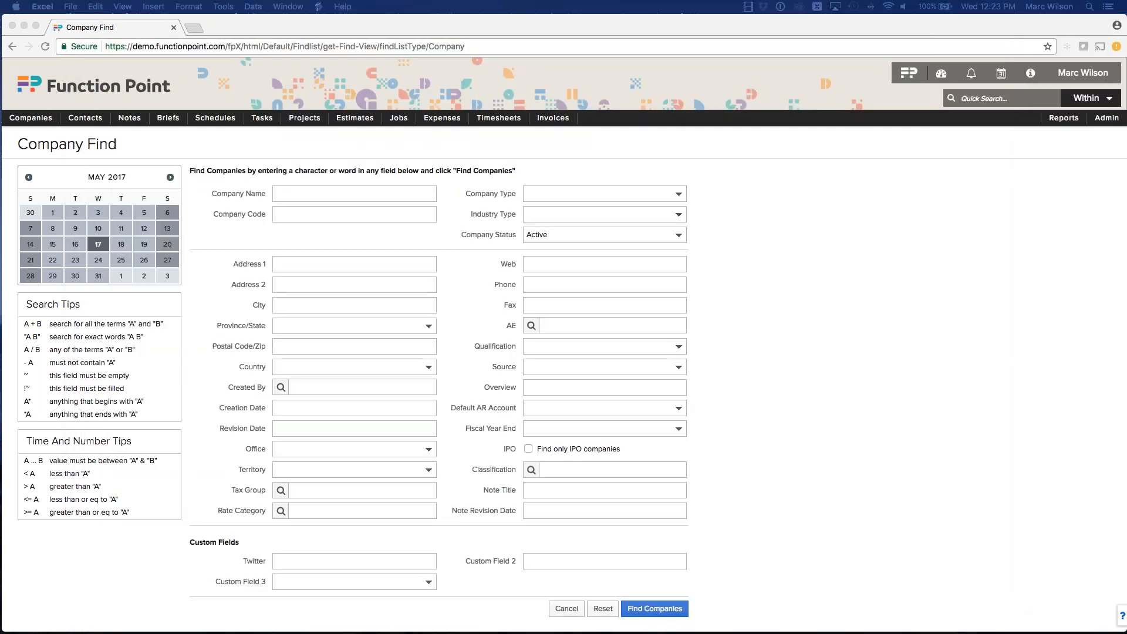
# Step: Search for active companies with the Country set to Canada
pyautogui.click(229, 165)
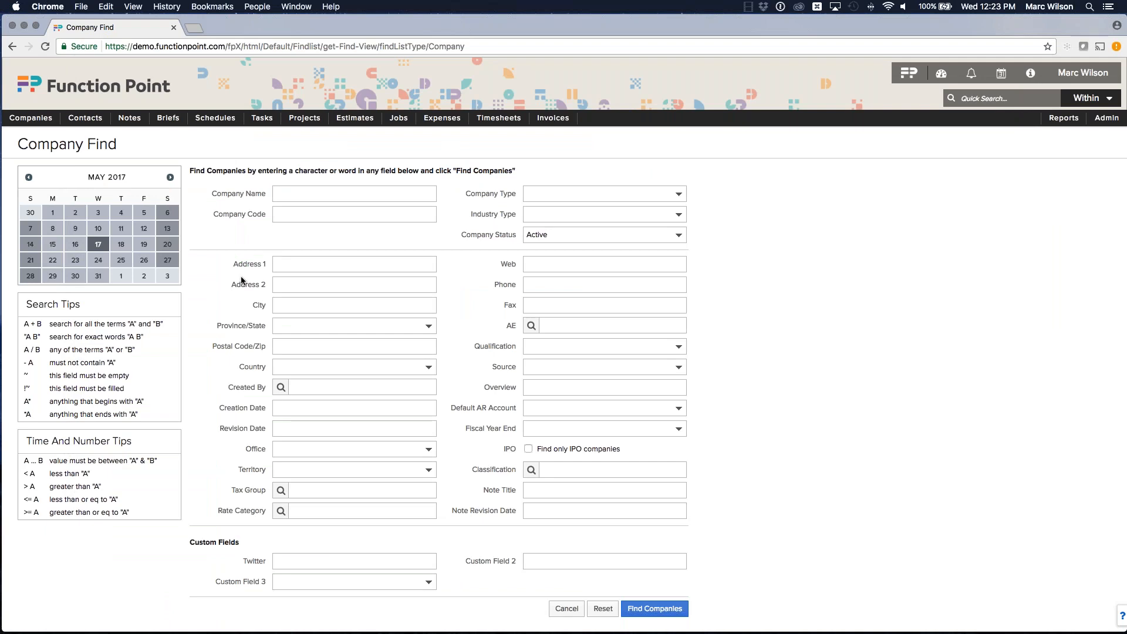
pyautogui.click(281, 367)
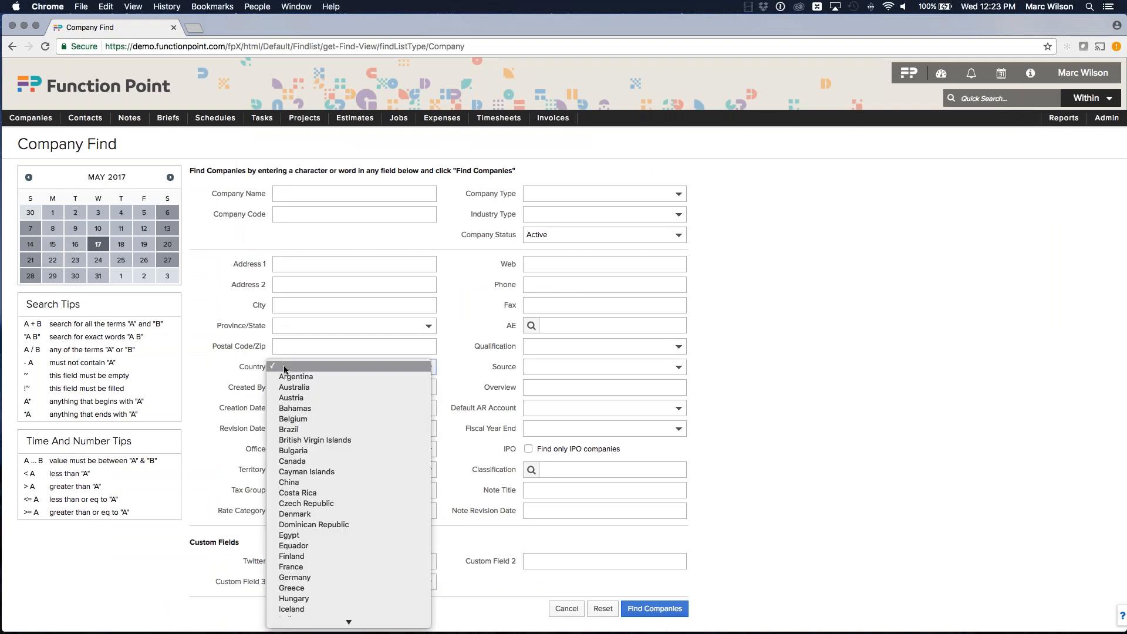
pyautogui.click(303, 462)
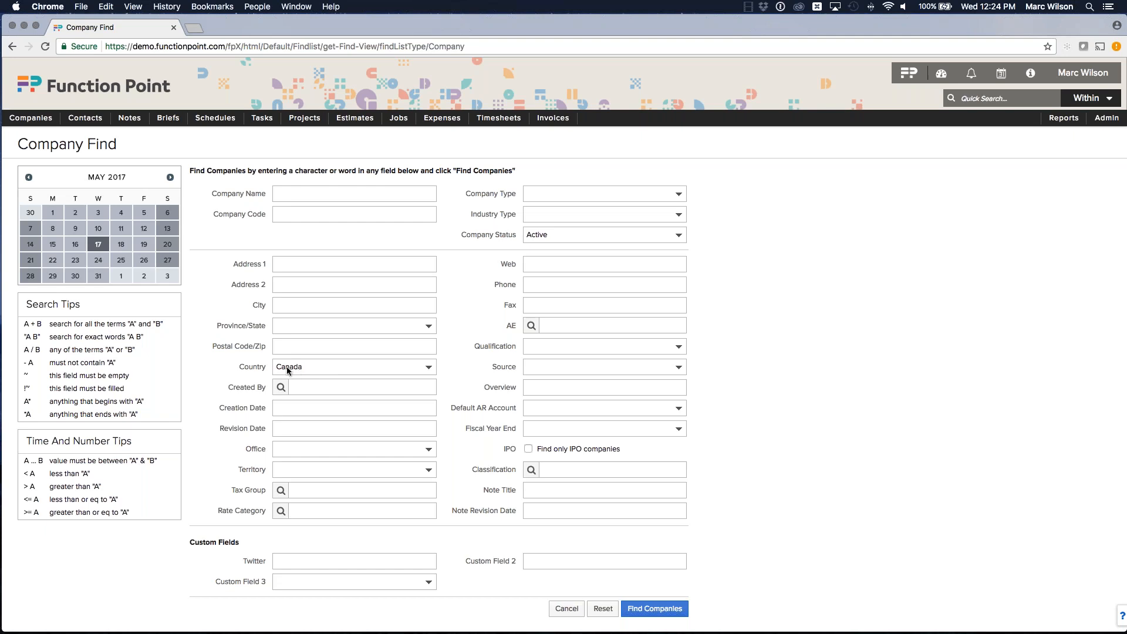
pyautogui.click(651, 604)
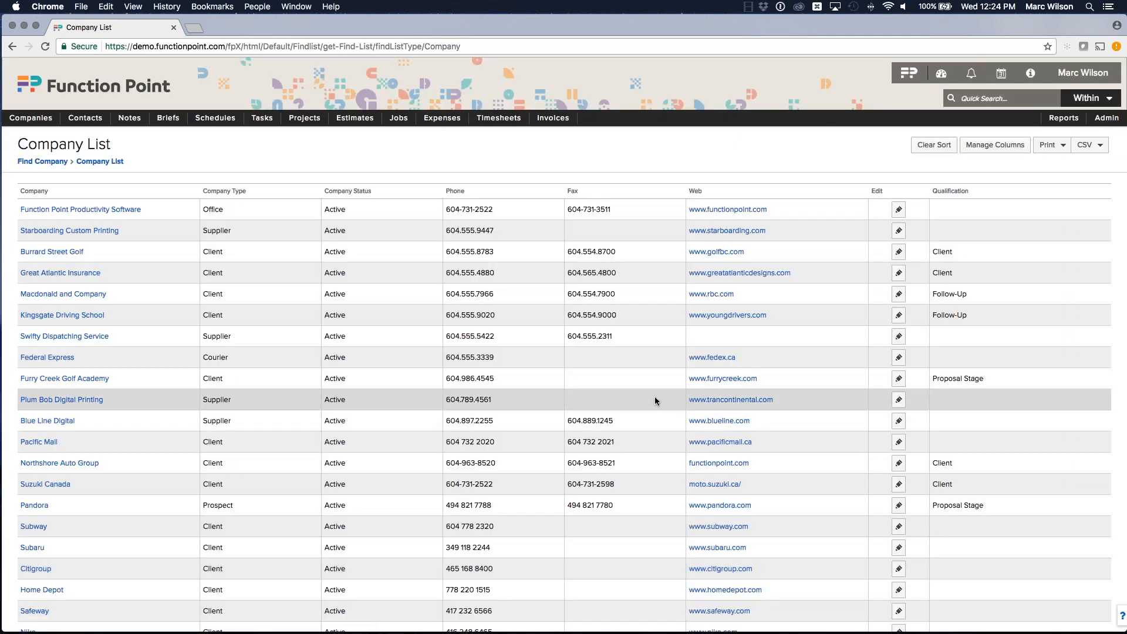
# Step: Export the company list's current view to CSV, open the downloaded file and move its window aside
pyautogui.scroll(-5, 629, 357)
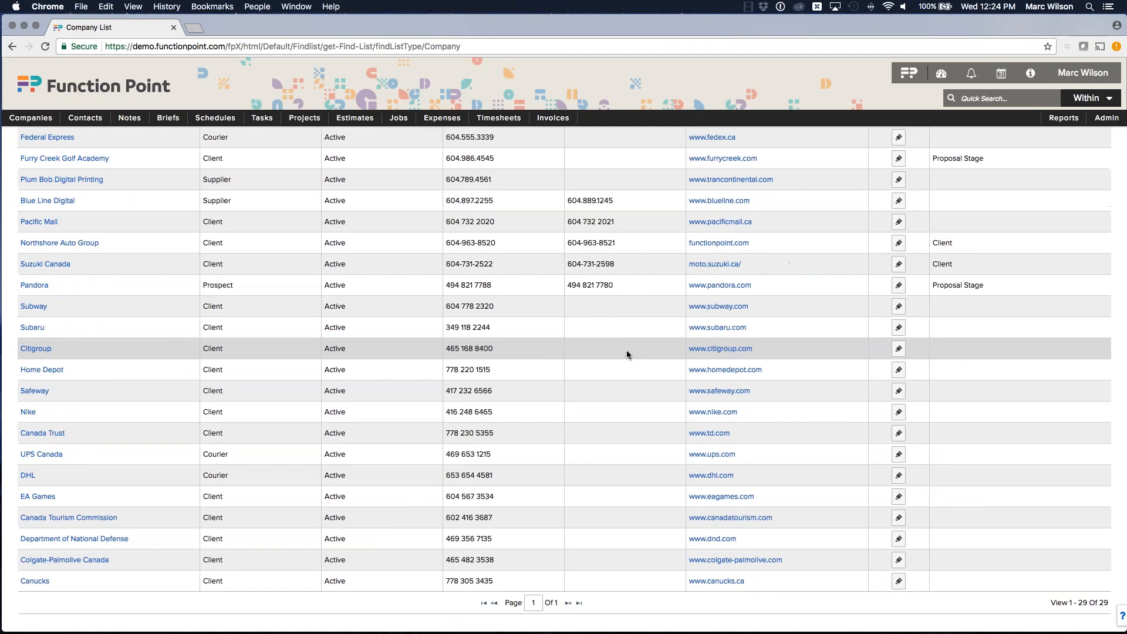
pyautogui.scroll(5, 631, 350)
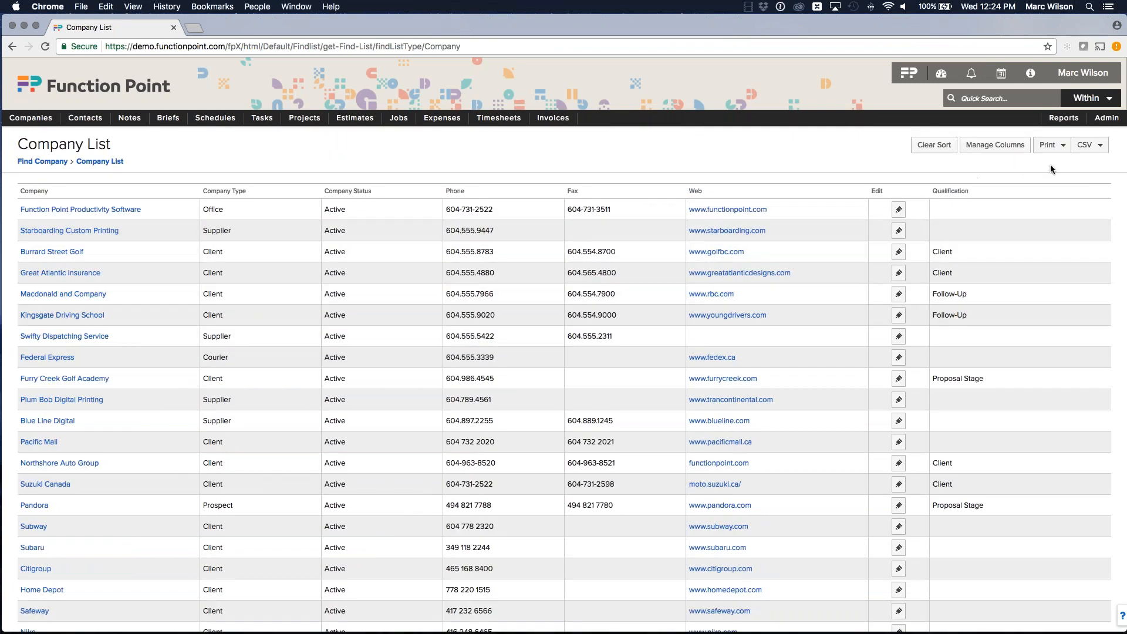
pyautogui.click(1086, 145)
pyautogui.click(1068, 177)
pyautogui.click(64, 619)
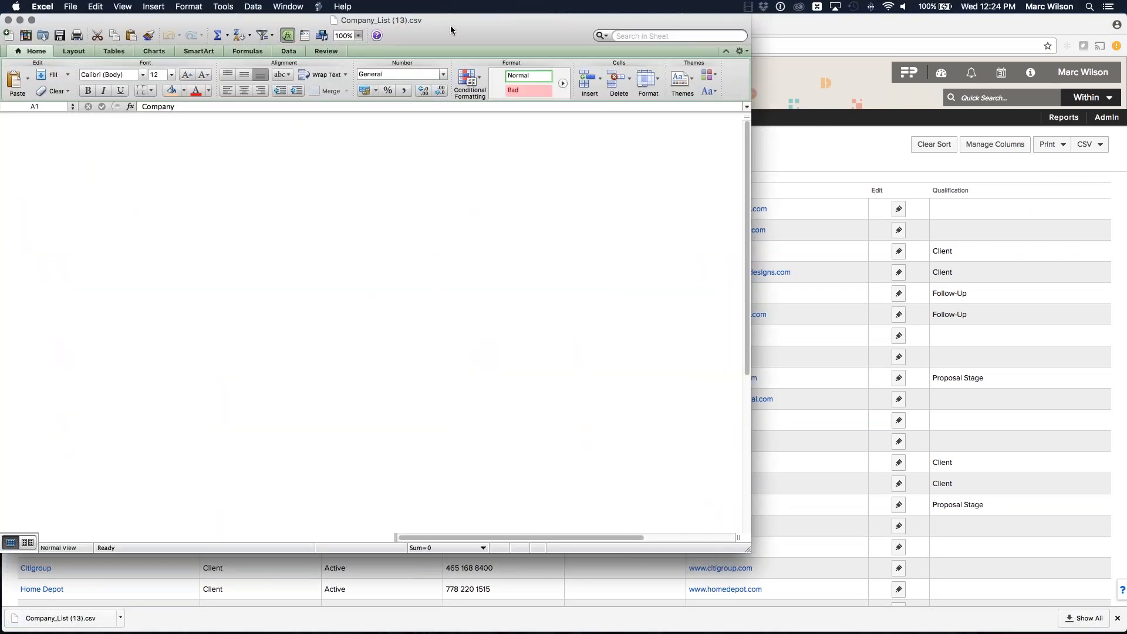
pyautogui.moveTo(463, 27); pyautogui.dragTo(528, 633)
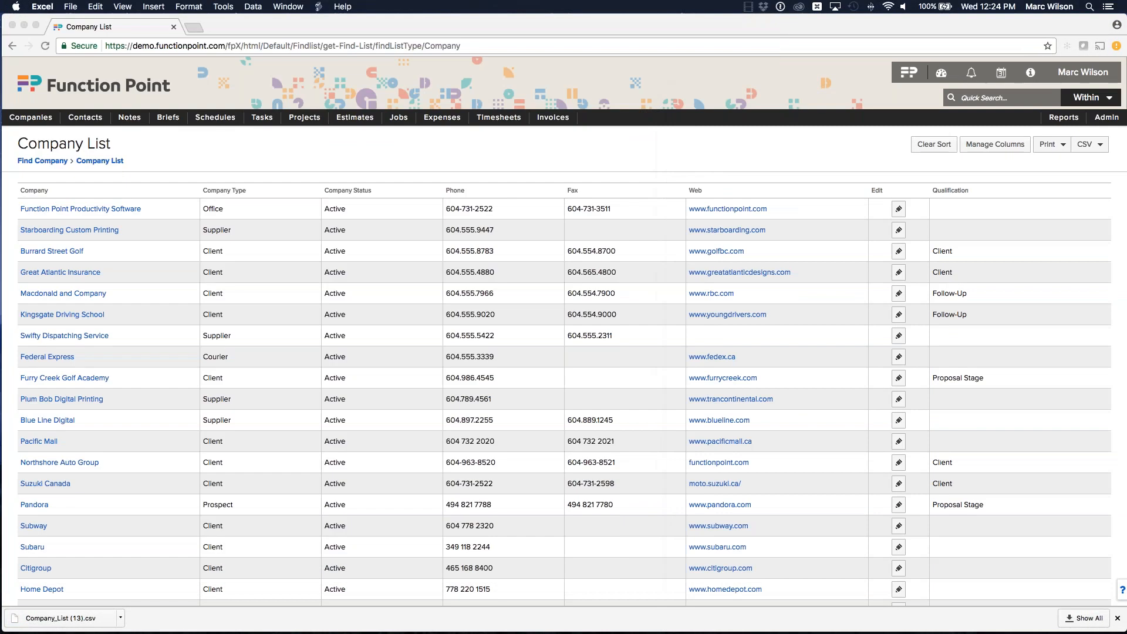
# Step: Open Invoice Find and search for invoices with an Invoice Date of jan1... today
pyautogui.click(553, 117)
pyautogui.click(544, 141)
pyautogui.click(538, 254)
pyautogui.write('jan...')
pyautogui.press('BackSpace')
pyautogui.write('1... today')
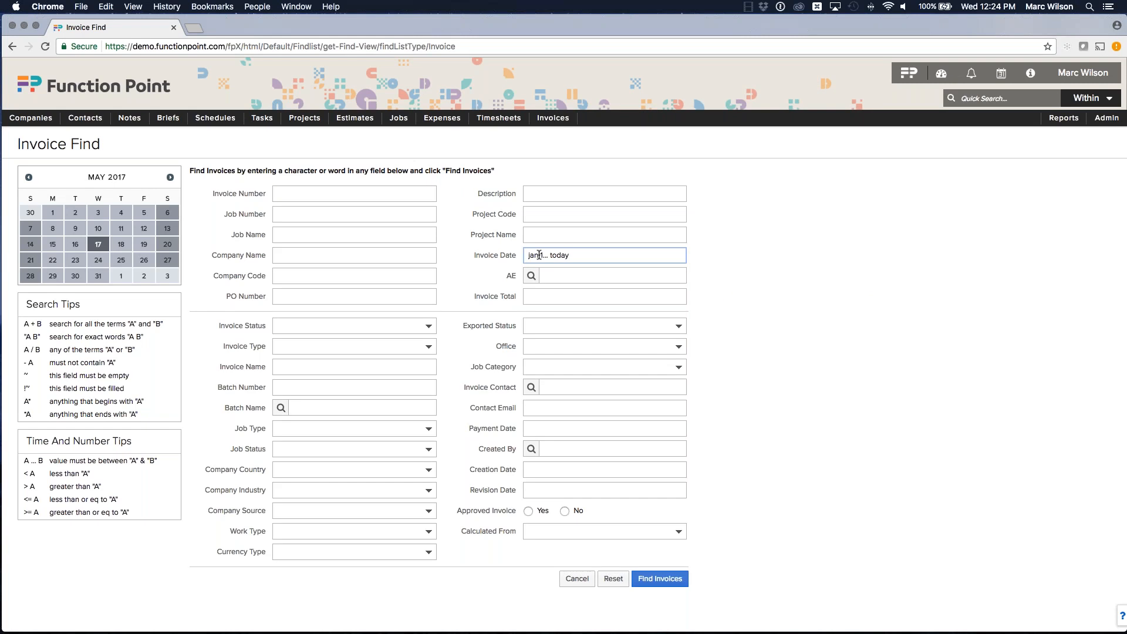
pyautogui.click(840, 277)
pyautogui.click(653, 580)
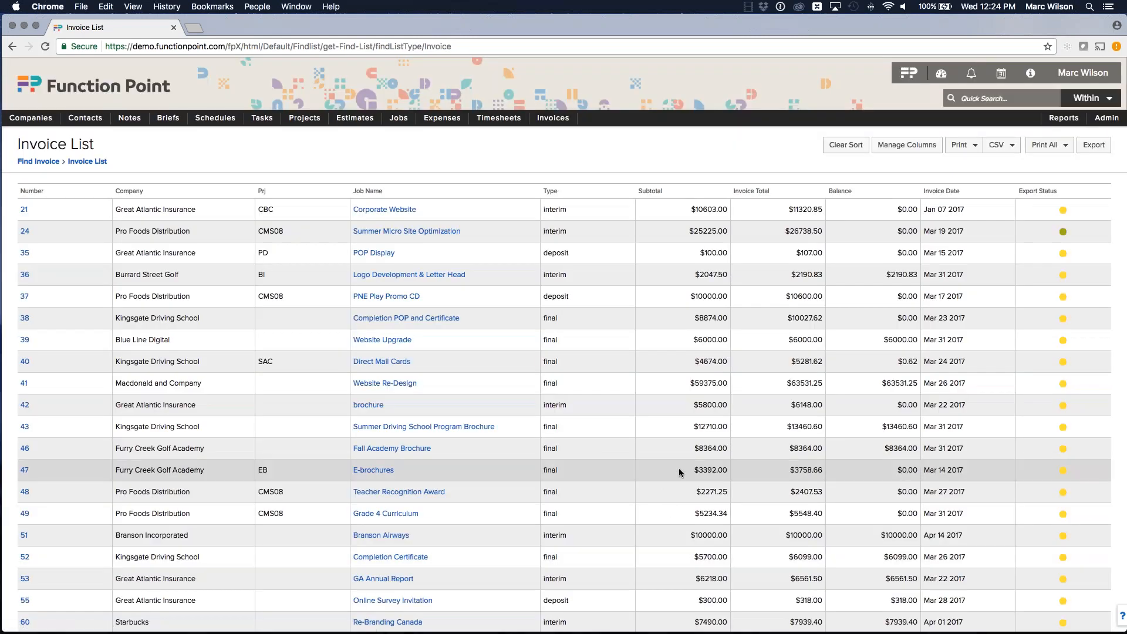
# Step: Export the invoice list's current view to CSV, open the downloaded file and minimise it
pyautogui.click(998, 145)
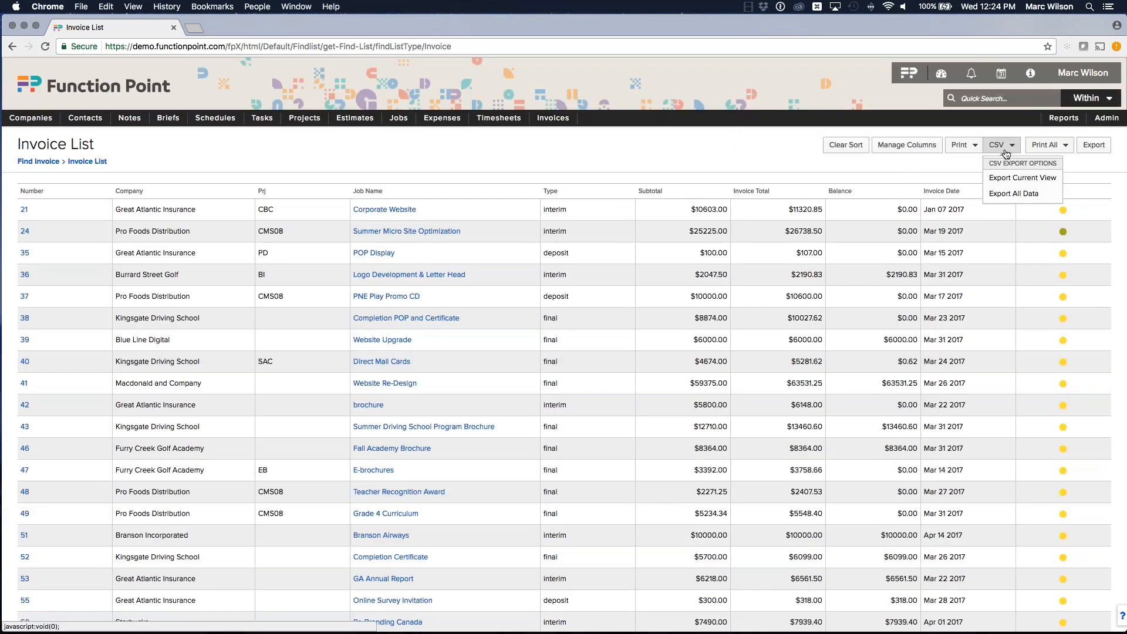
pyautogui.click(1019, 179)
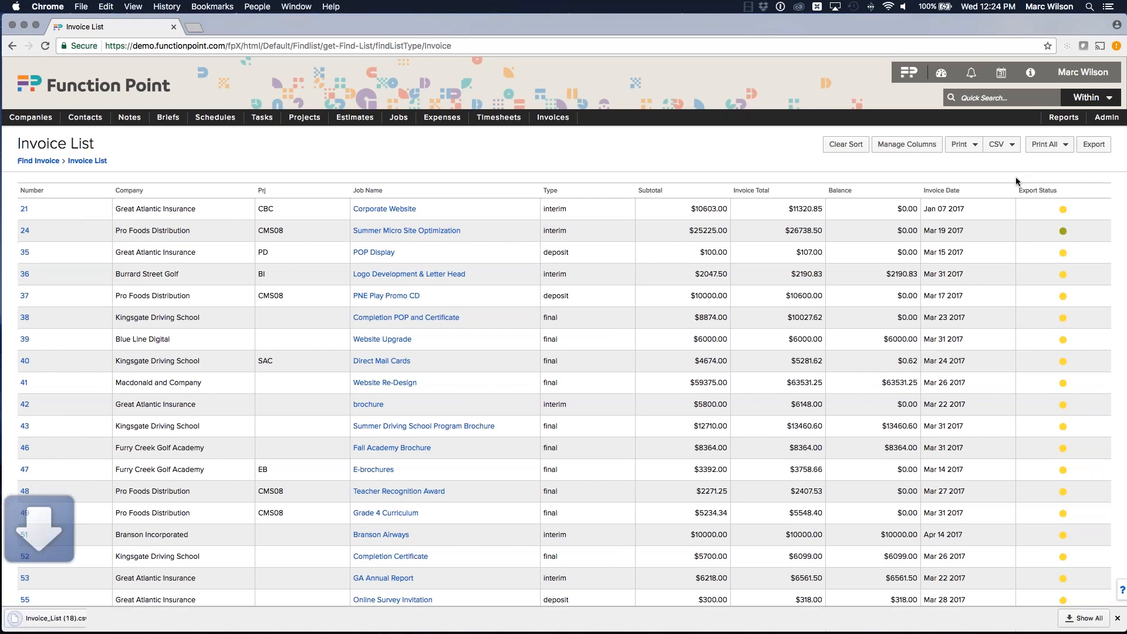
pyautogui.click(65, 618)
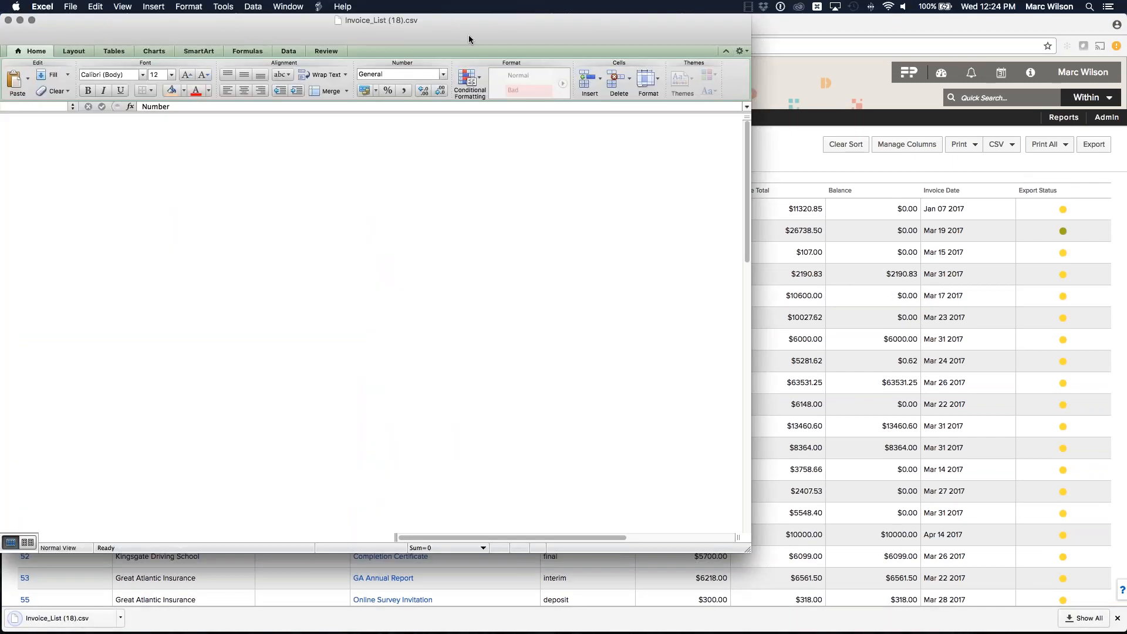
pyautogui.doubleClick(502, 21)
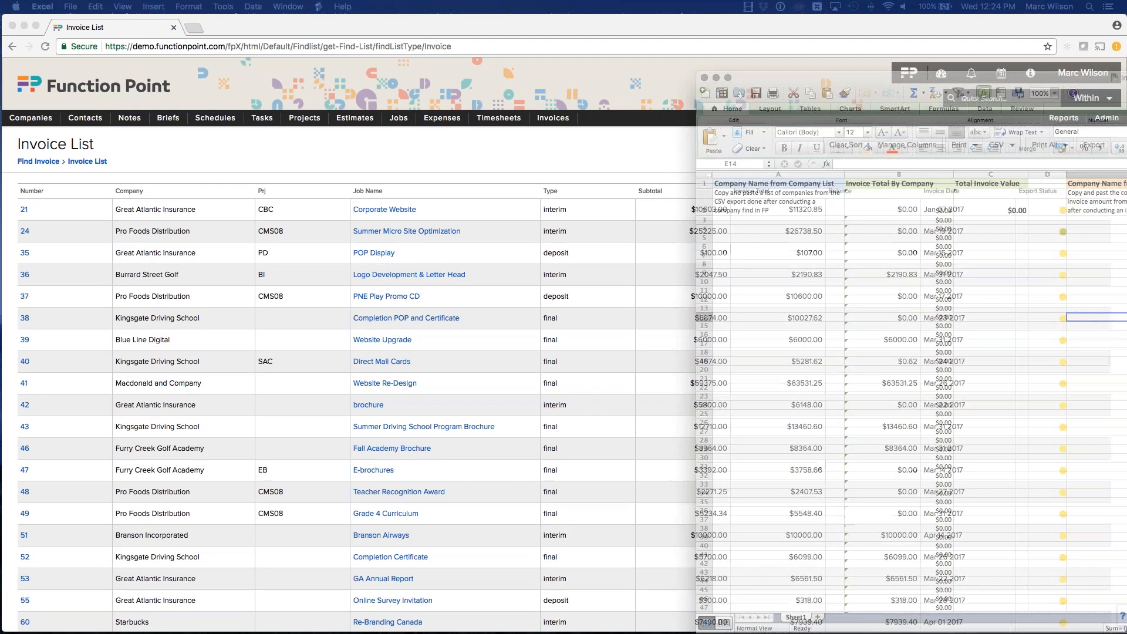
# Step: Paste the company names into the Company Name from Company List column starting at cell A3
pyautogui.moveTo(1126, 65); pyautogui.dragTo(724, 49)
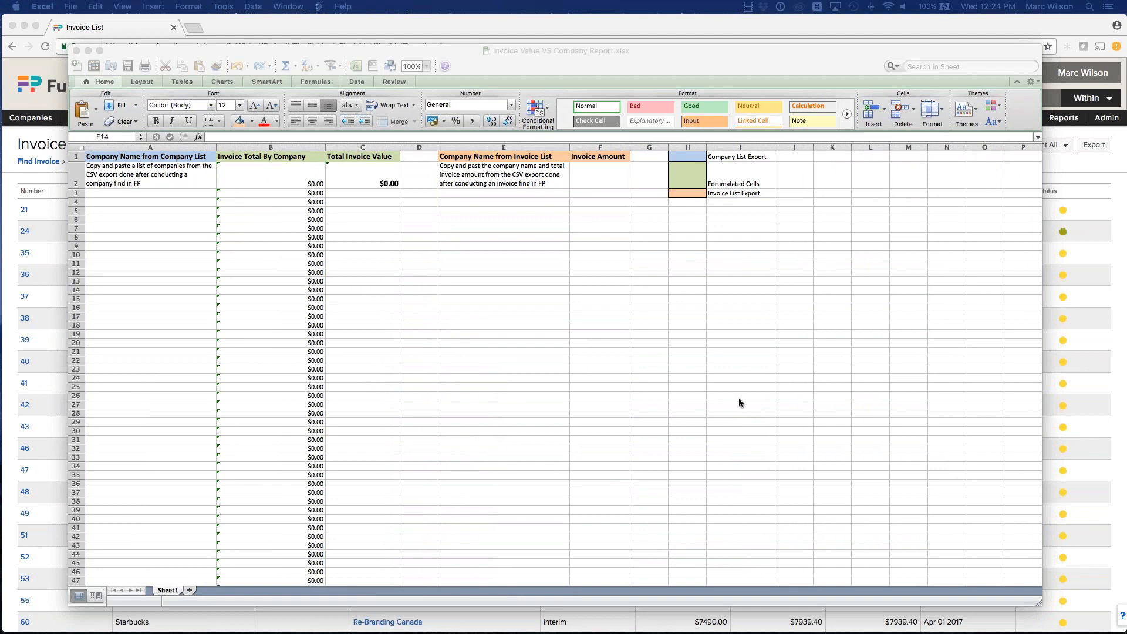
pyautogui.click(146, 245)
pyautogui.click(122, 193)
pyautogui.write('Function Point Productivity Software Starboarding Custom Printing Burrard Street Golf Great Atlantic Insurance Macdonald and Company Kingsgate Driving School Swifty Dispatching Service Federal Express Furry Creek Golf Academy Plum Bob Digital Printing Blue Line Digital Pacific Mall Northshore Auto Group Suzuki Canada Pandora Subway Subaru Citigroup Home Depot Safeway Nike Canada Trust UPS Canada DHL EA Games Canada Tourism Commission Department of National Defense Colgate-Palmolive Canada Canucks')
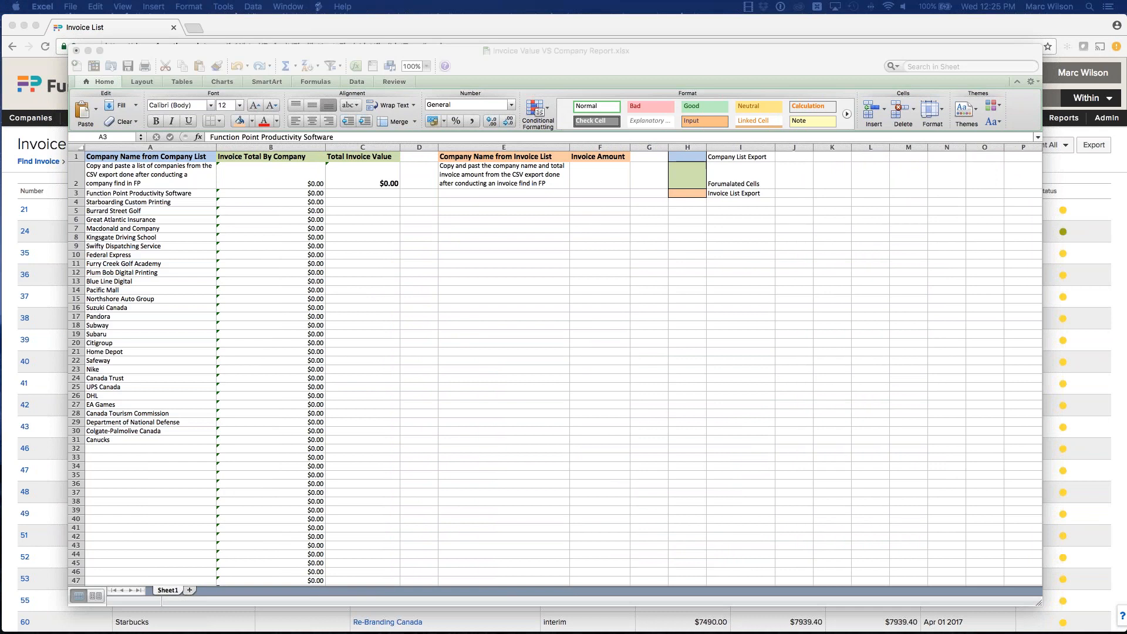
# Step: In the invoice CSV, delete the Prj, Job Name, Type and Subtotal columns
pyautogui.moveTo(1126, 86); pyautogui.dragTo(730, 80)
pyautogui.moveTo(356, 165); pyautogui.dragTo(466, 166)
pyautogui.rightClick(441, 168)
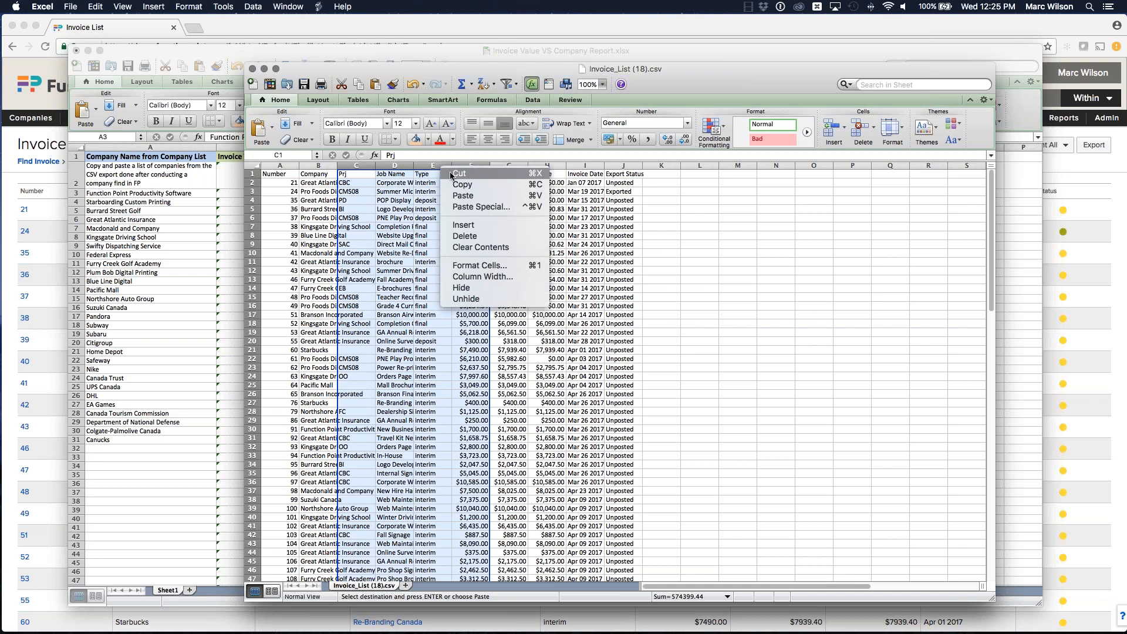
pyautogui.click(464, 236)
# Step: Copy the Company and Invoice Total values from the invoice CSV and minimise it
pyautogui.click(318, 183)
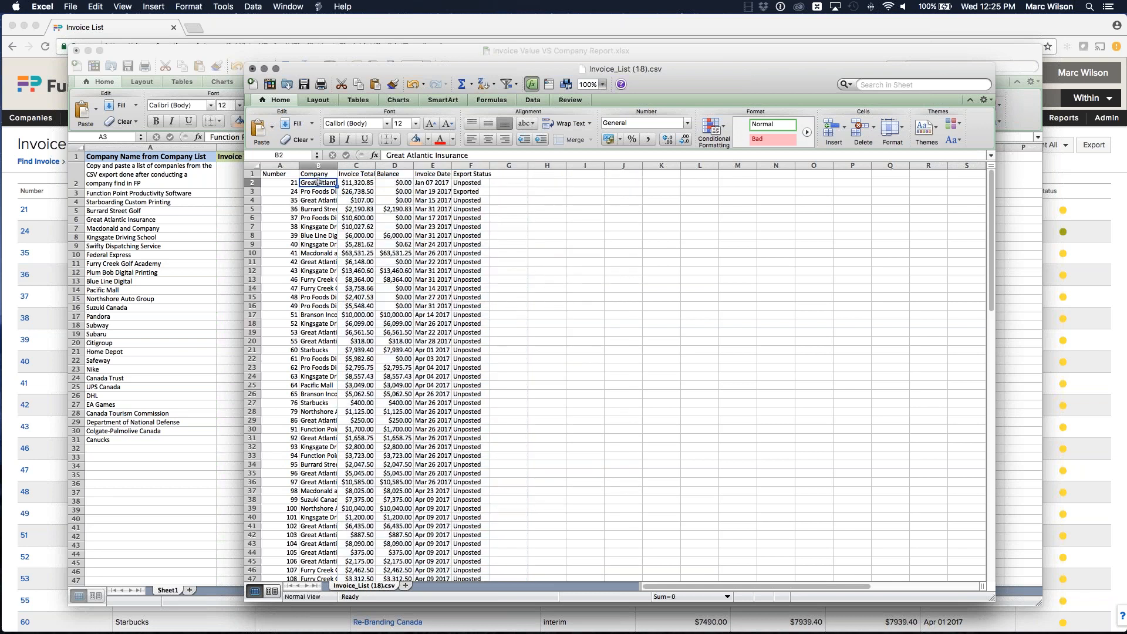
pyautogui.moveTo(317, 183); pyautogui.dragTo(364, 376)
pyautogui.press('super+c')
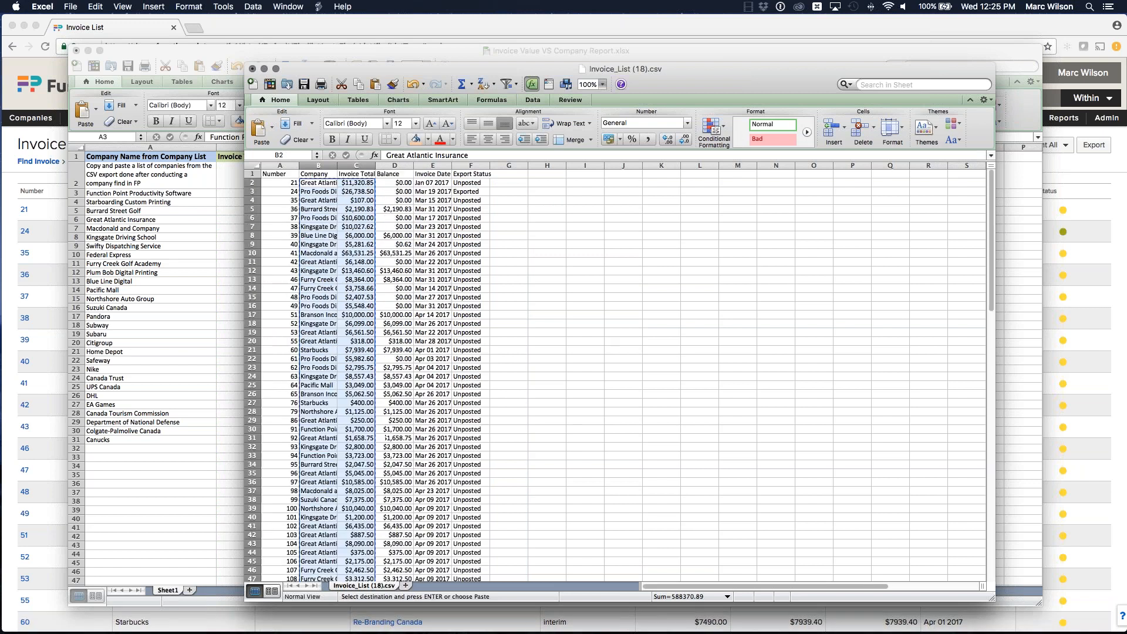
pyautogui.doubleClick(695, 68)
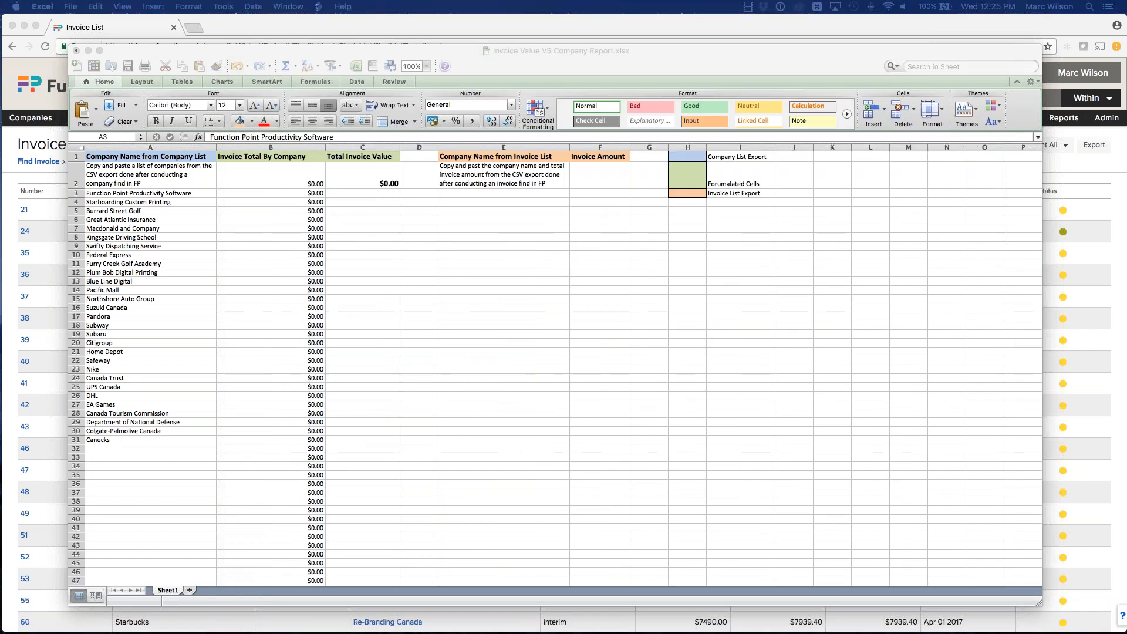
# Step: Paste the invoice companies and amounts into the Company Name from Invoice List column starting at E3
pyautogui.click(493, 190)
pyautogui.click(485, 190)
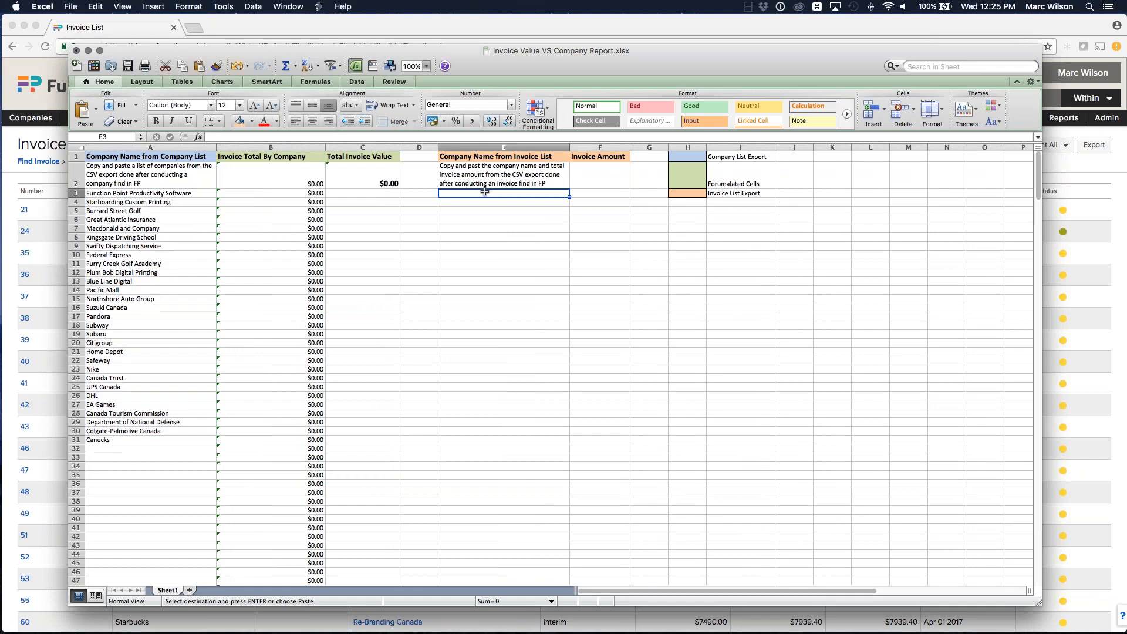
pyautogui.press('super+v')
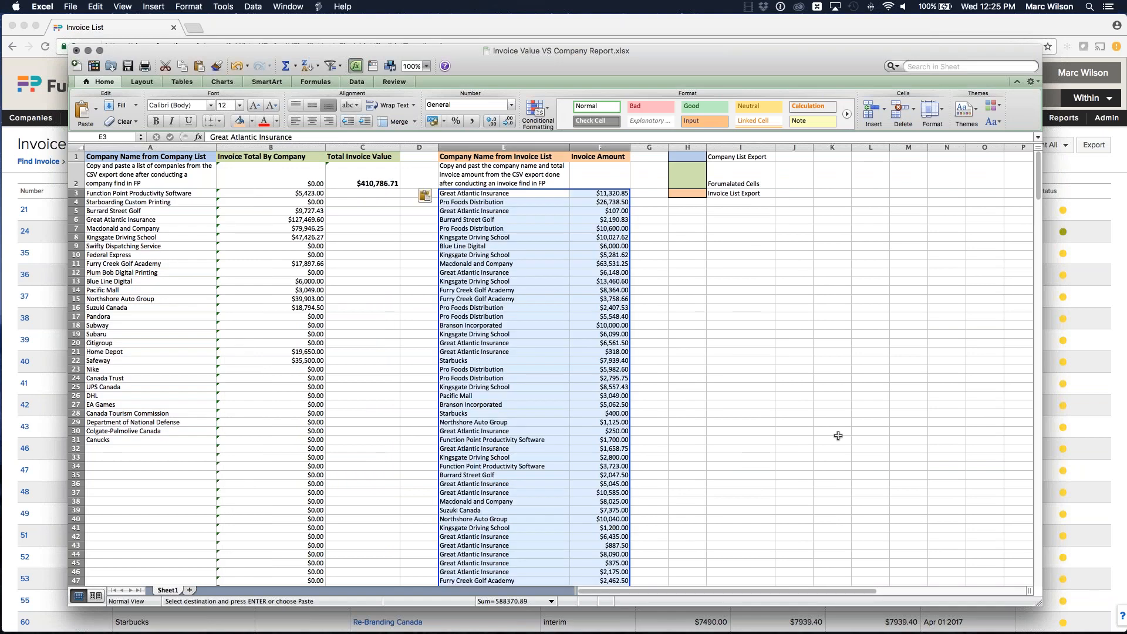
# Step: Examine the Total Invoice Value formula and the SUMIF formula in the Invoice Total By Company column
pyautogui.click(714, 344)
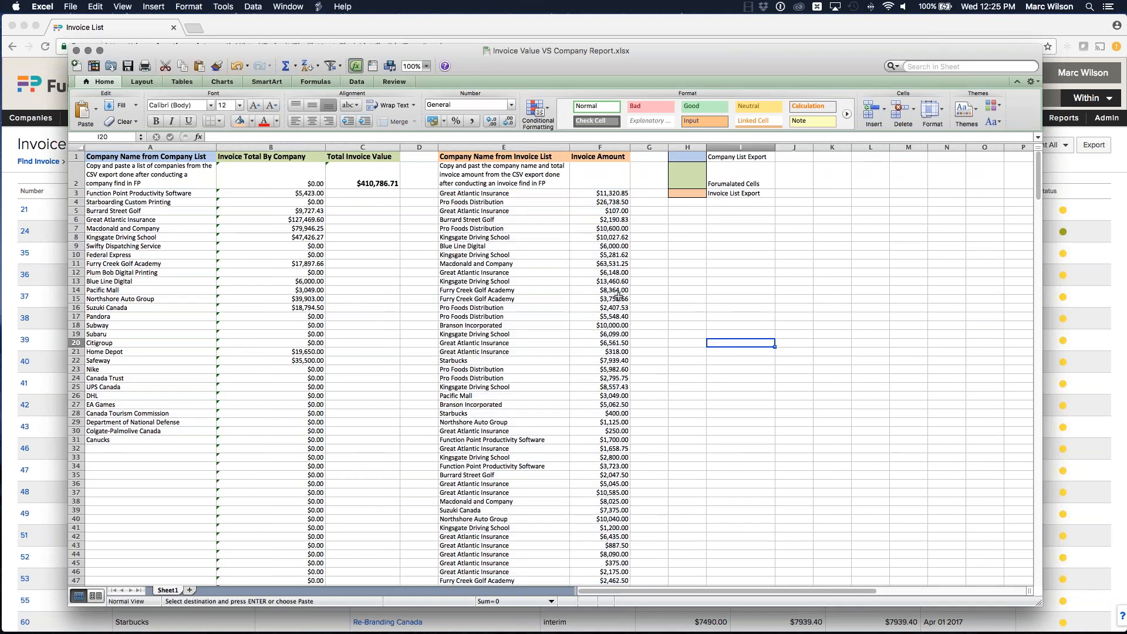
pyautogui.click(375, 180)
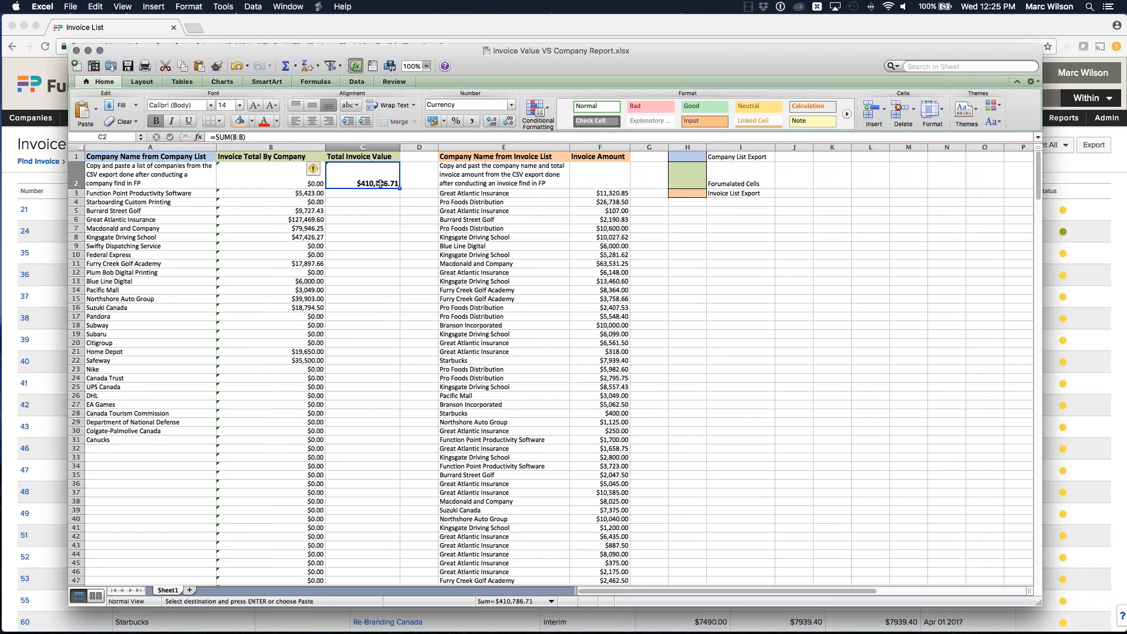
pyautogui.click(306, 194)
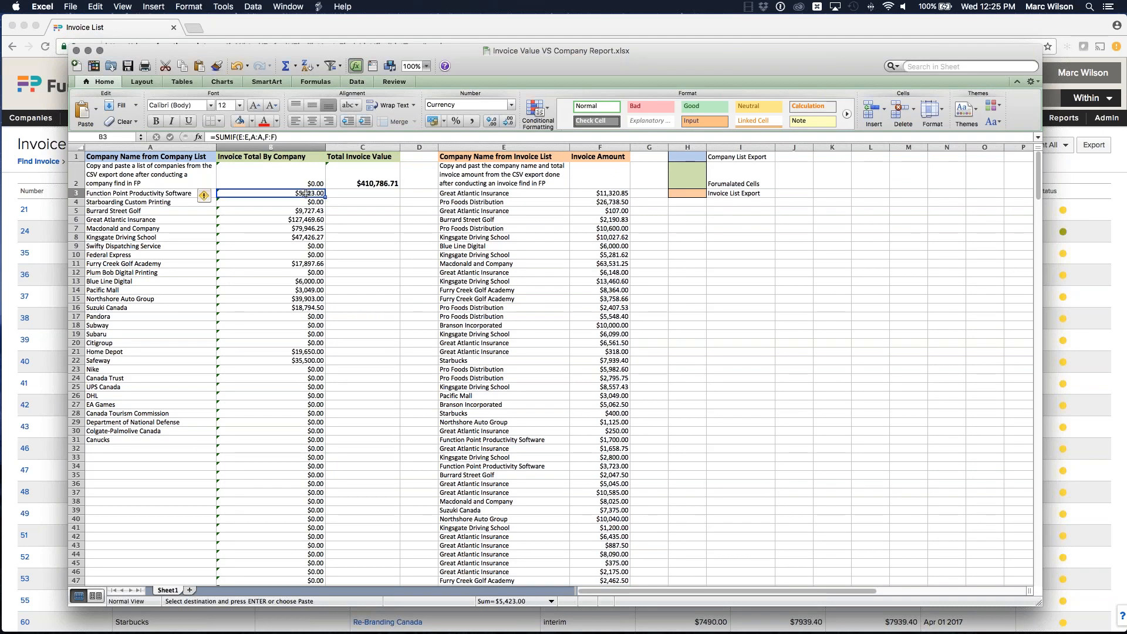
pyautogui.doubleClick(305, 194)
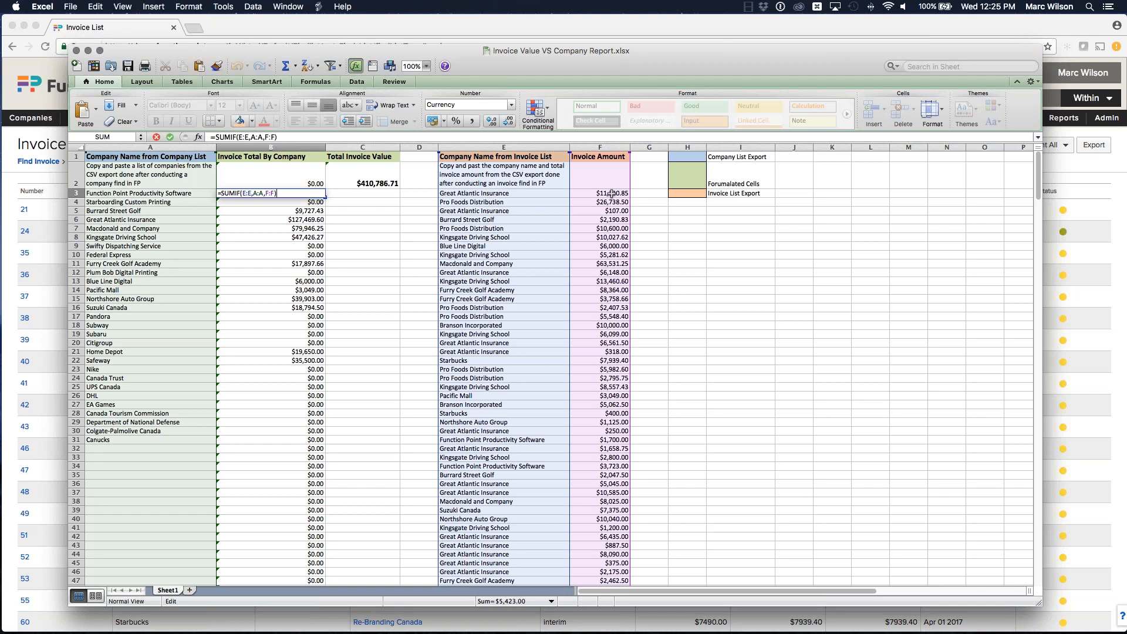
pyautogui.press('Return')
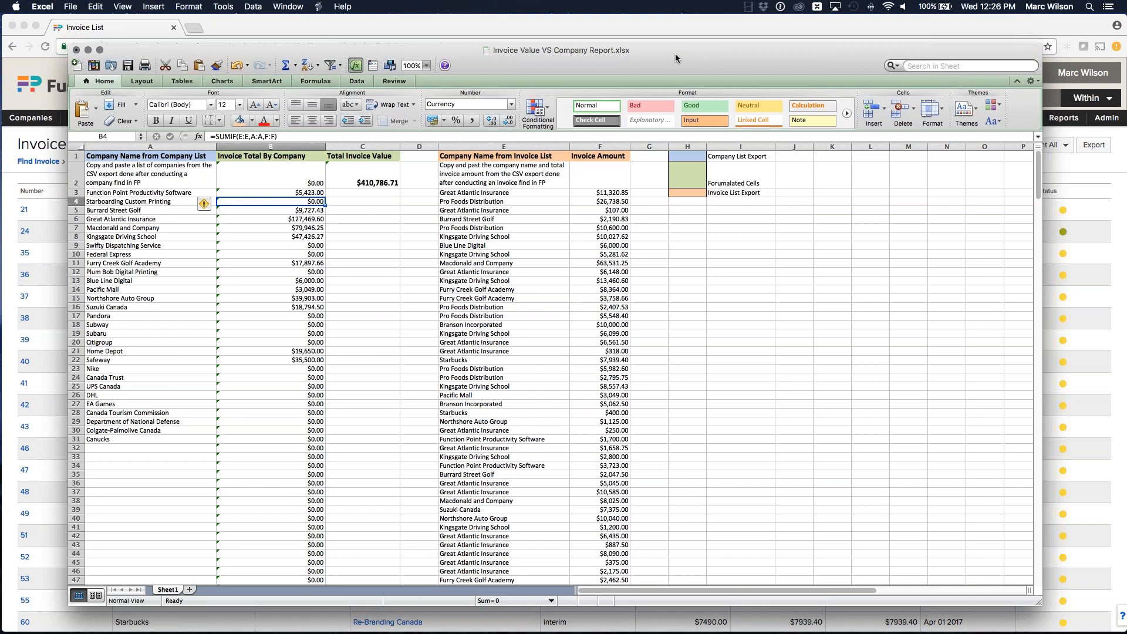
# Step: Minimise the workbook and open the Profit Analysis report parameters from the Analyze reports
pyautogui.doubleClick(675, 54)
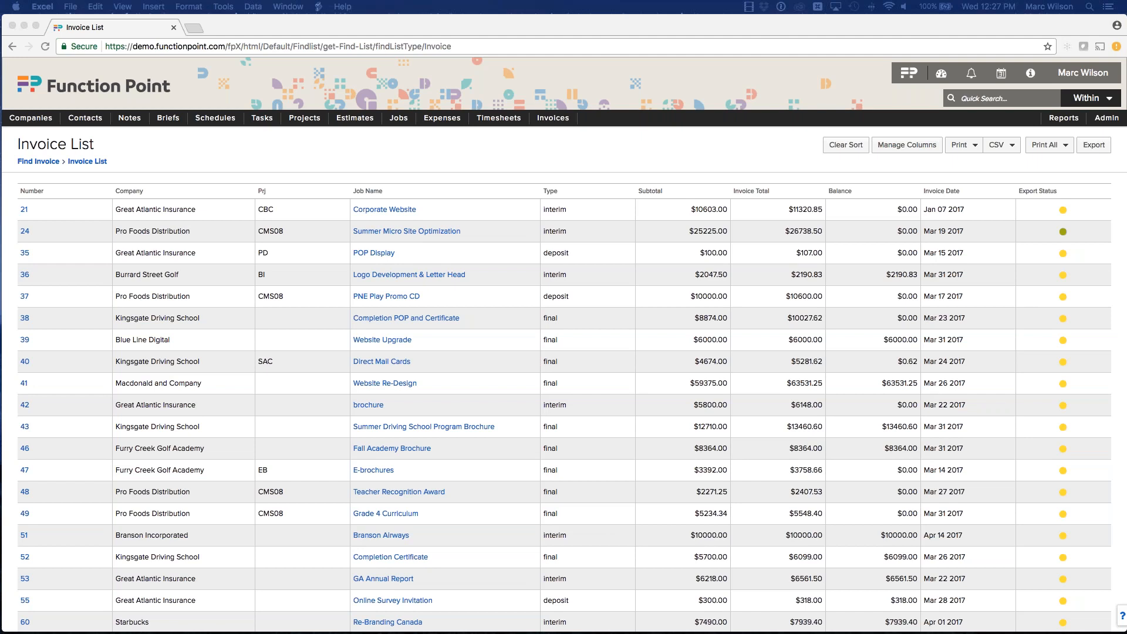
pyautogui.click(576, 76)
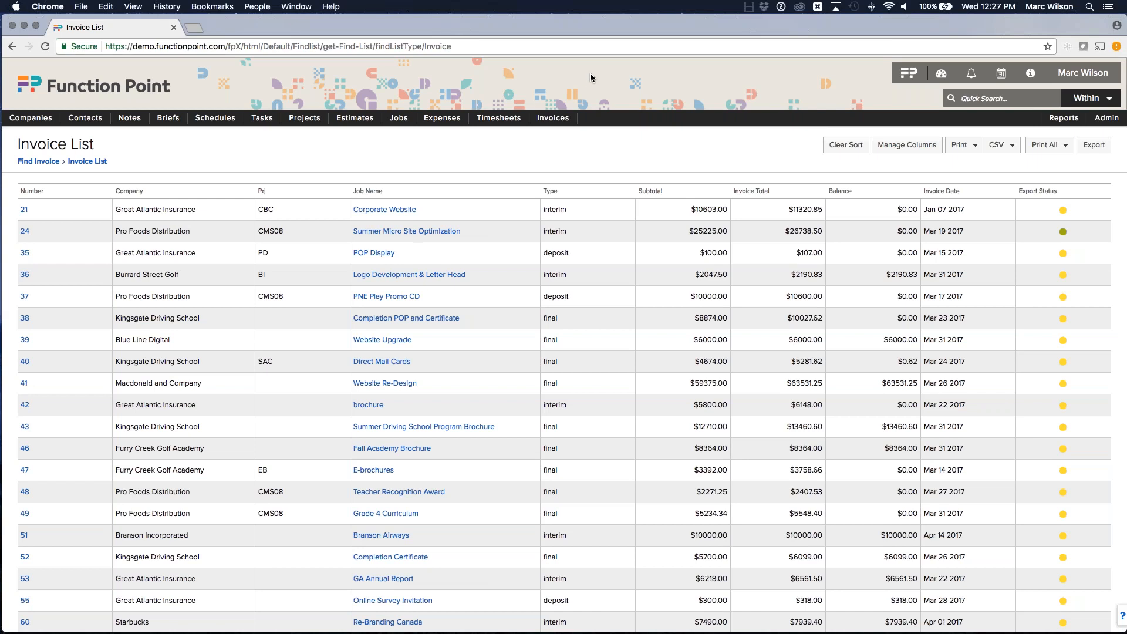
pyautogui.click(907, 73)
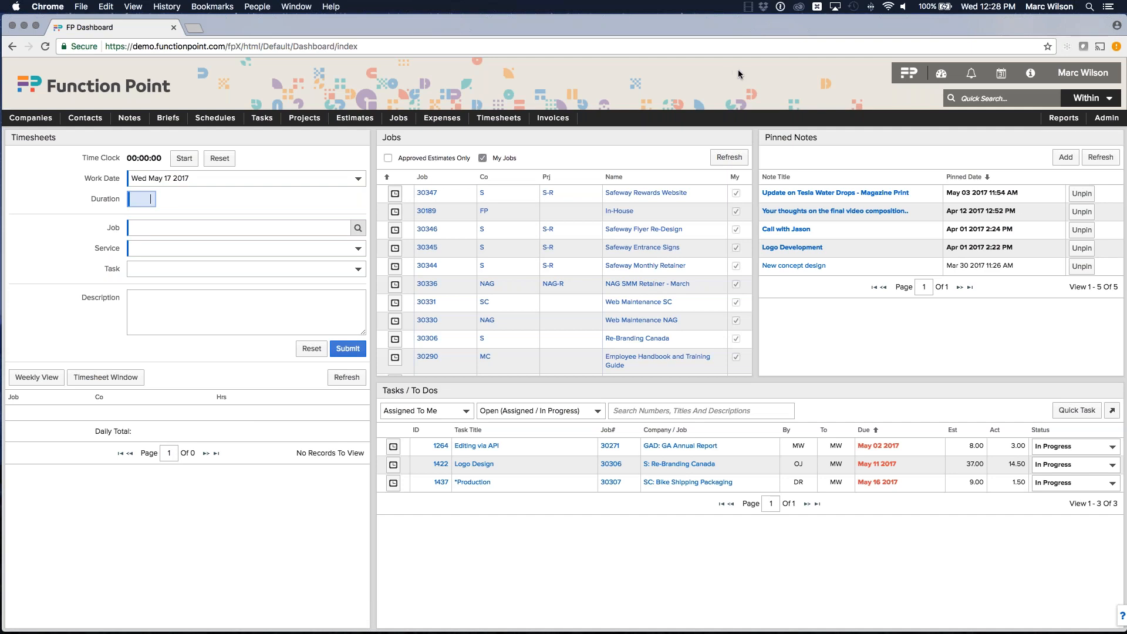
pyautogui.click(1063, 118)
pyautogui.click(1045, 134)
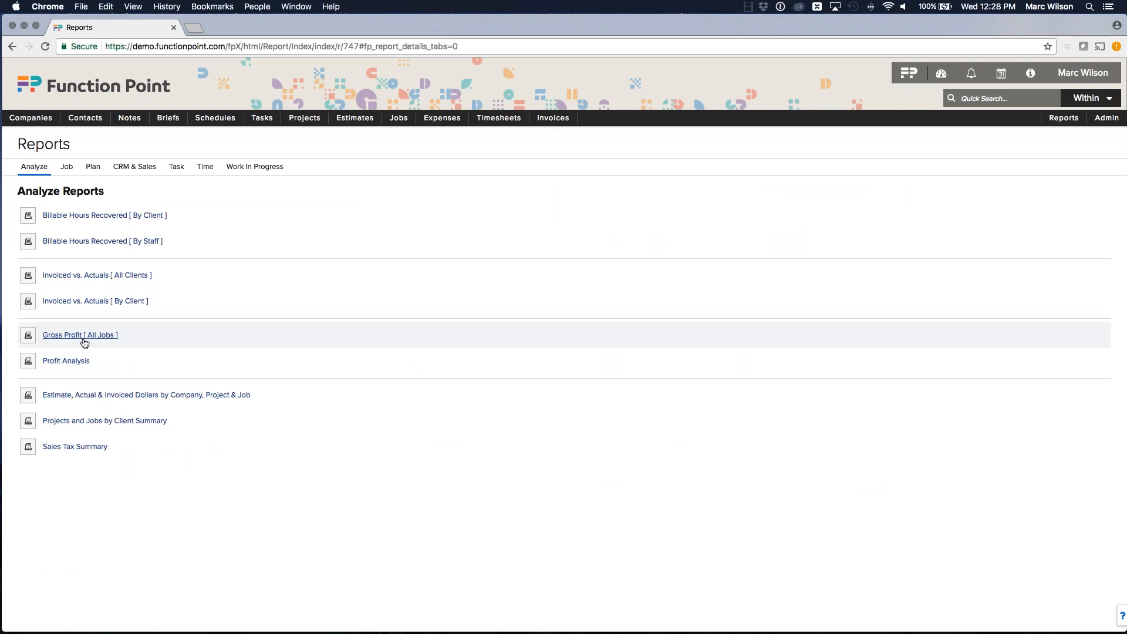
pyautogui.click(62, 363)
pyautogui.click(359, 469)
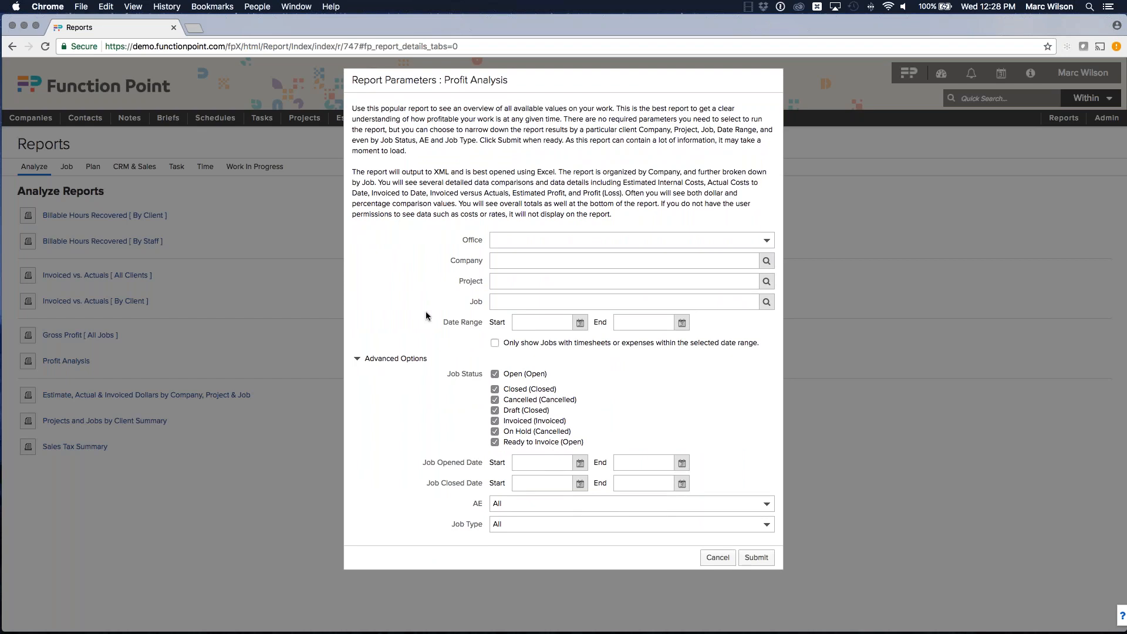
# Step: Set the report's date range from Jan 01 2017 to May 17 2017, limited to jobs with timesheets or expenses in range
pyautogui.moveTo(442, 324); pyautogui.dragTo(475, 326)
pyautogui.click(542, 323)
pyautogui.write('jan 1')
pyautogui.click(673, 360)
pyautogui.click(681, 434)
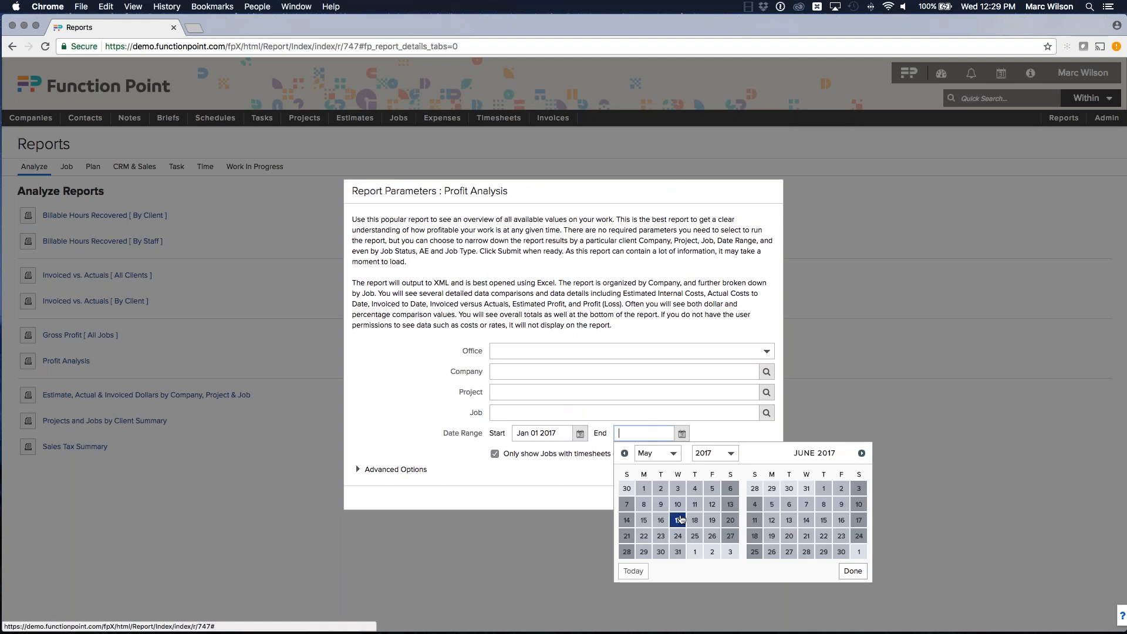
pyautogui.click(681, 520)
# Step: Restrict the Job Status options to Closed and Invoiced only and submit the Profit Analysis report
pyautogui.click(370, 471)
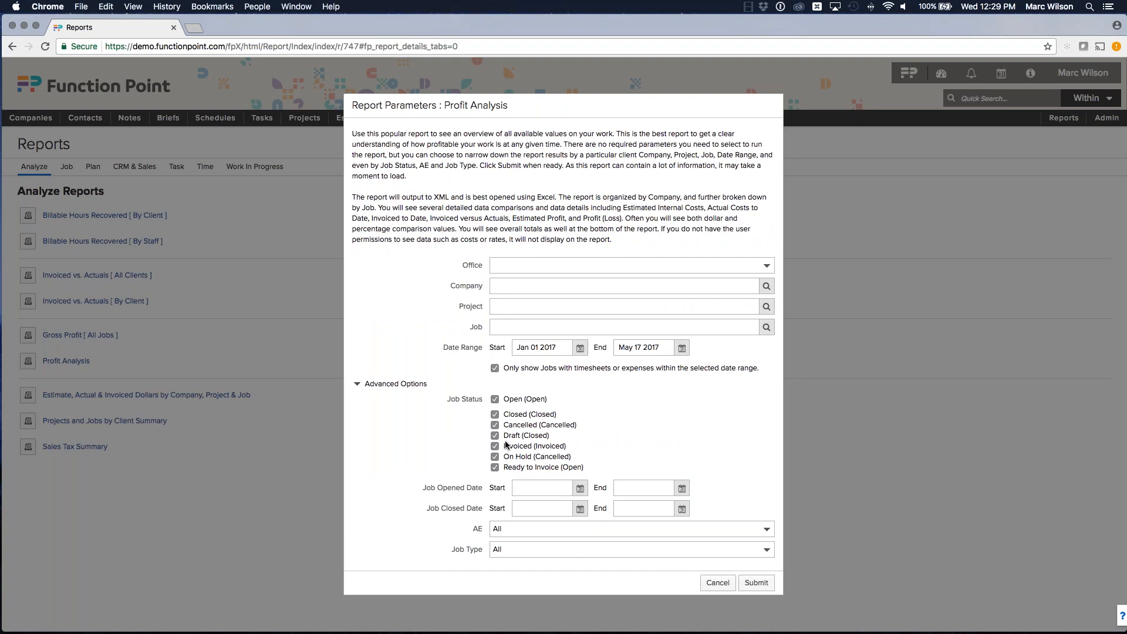
pyautogui.click(495, 399)
pyautogui.click(495, 425)
pyautogui.click(495, 435)
pyautogui.click(495, 457)
pyautogui.click(495, 467)
pyautogui.click(756, 583)
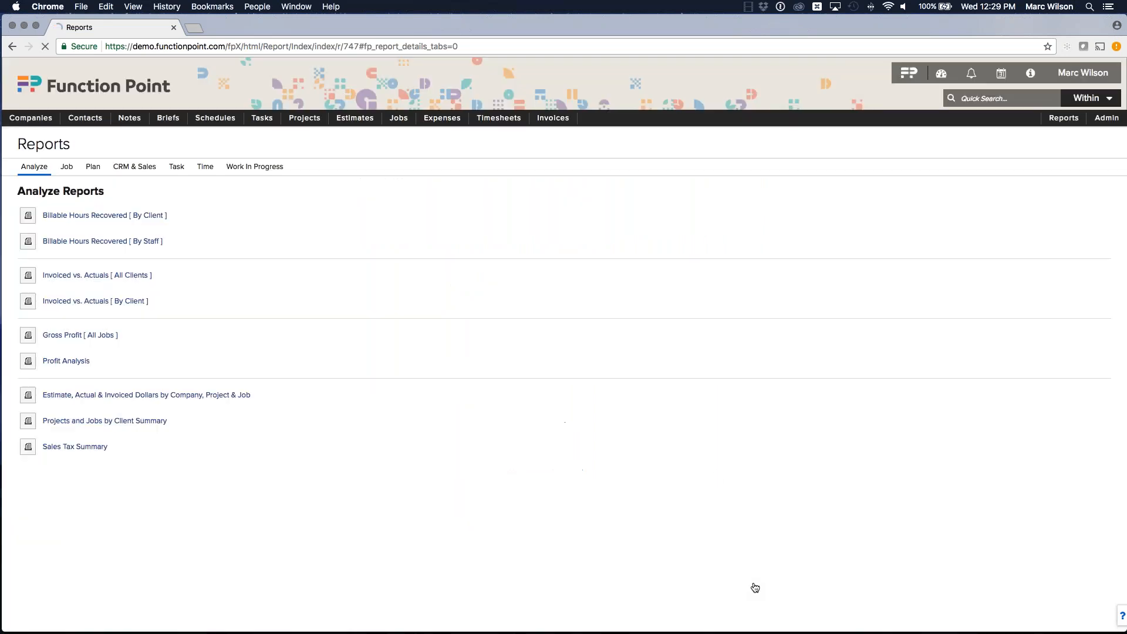
# Step: Open the downloaded profit analysis report in Excel, zoom to 150% and enlarge the window
pyautogui.click(35, 618)
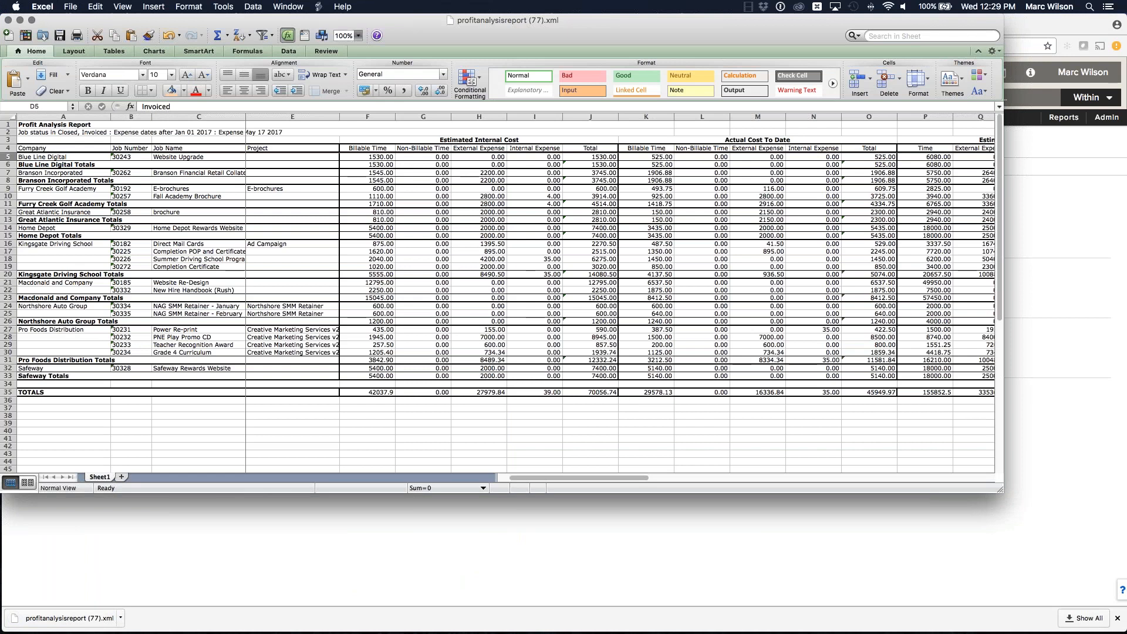
pyautogui.click(358, 36)
pyautogui.click(355, 59)
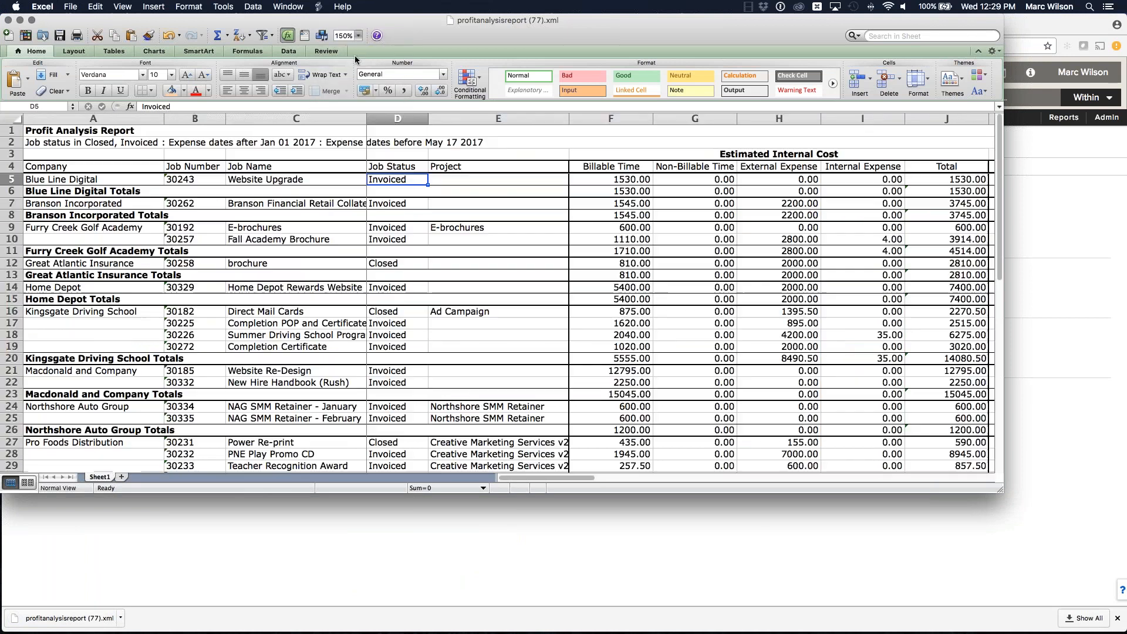
pyautogui.moveTo(999, 489); pyautogui.dragTo(1085, 534)
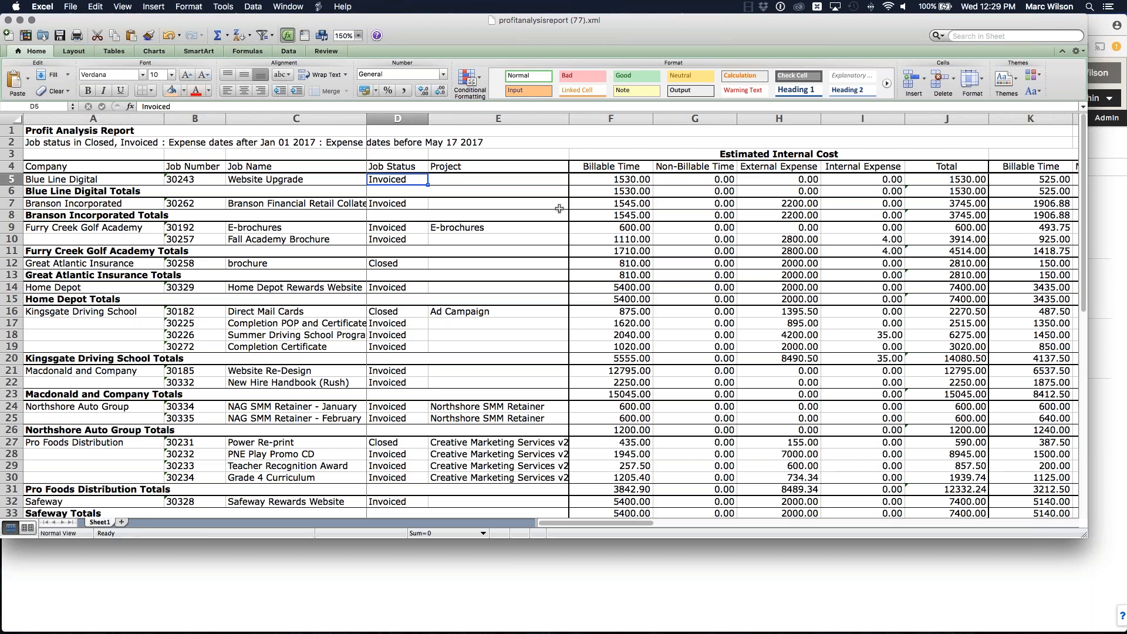
# Step: Examine the company, job and company totals rows of the Profit Analysis report
pyautogui.scroll(-2, 579, 293)
pyautogui.scroll(2, 579, 294)
pyautogui.click(140, 216)
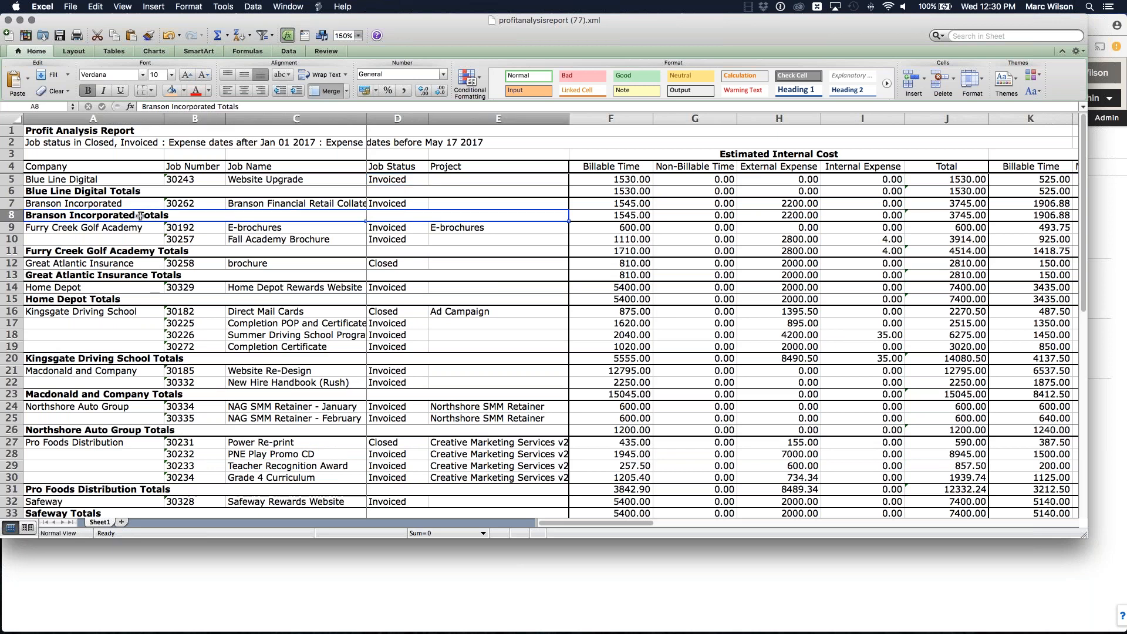
pyautogui.moveTo(240, 240); pyautogui.dragTo(240, 230)
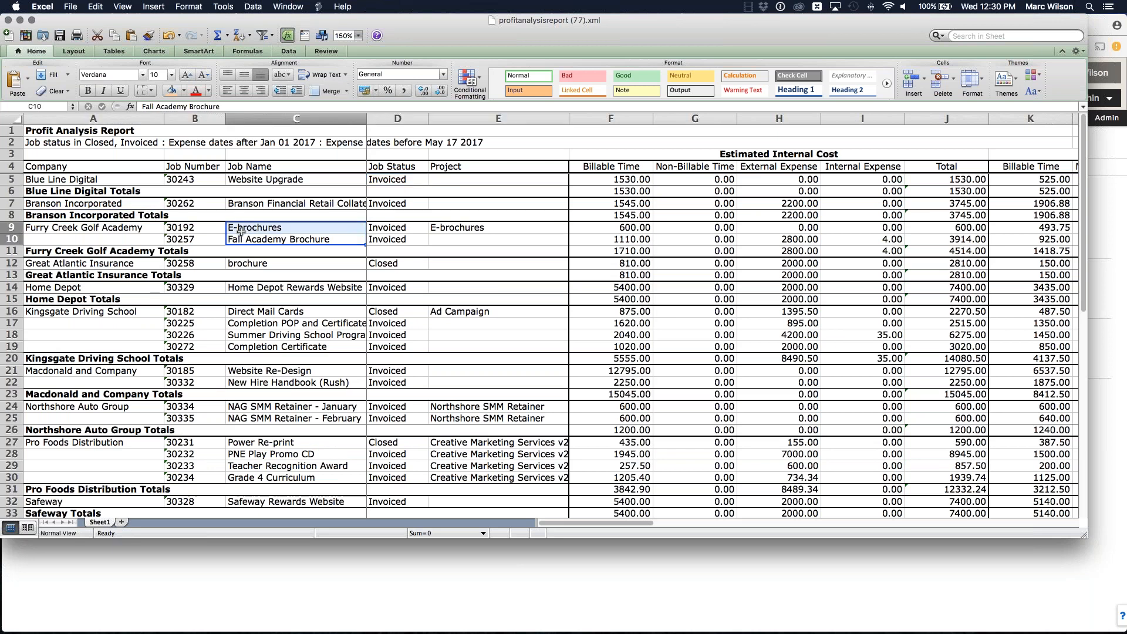
pyautogui.click(450, 228)
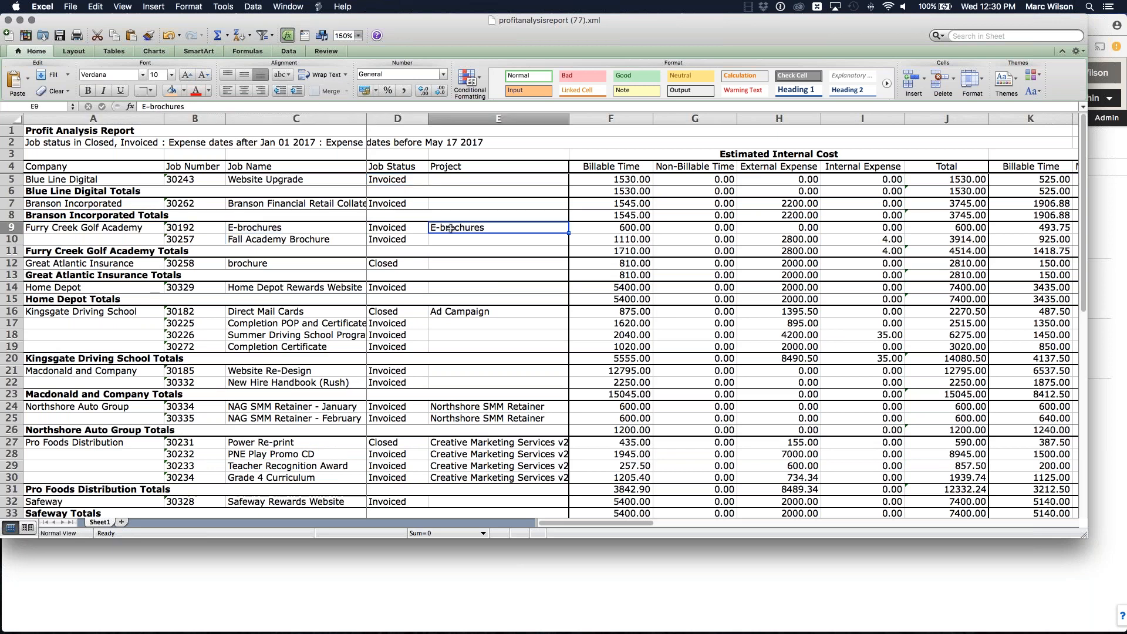
pyautogui.click(242, 250)
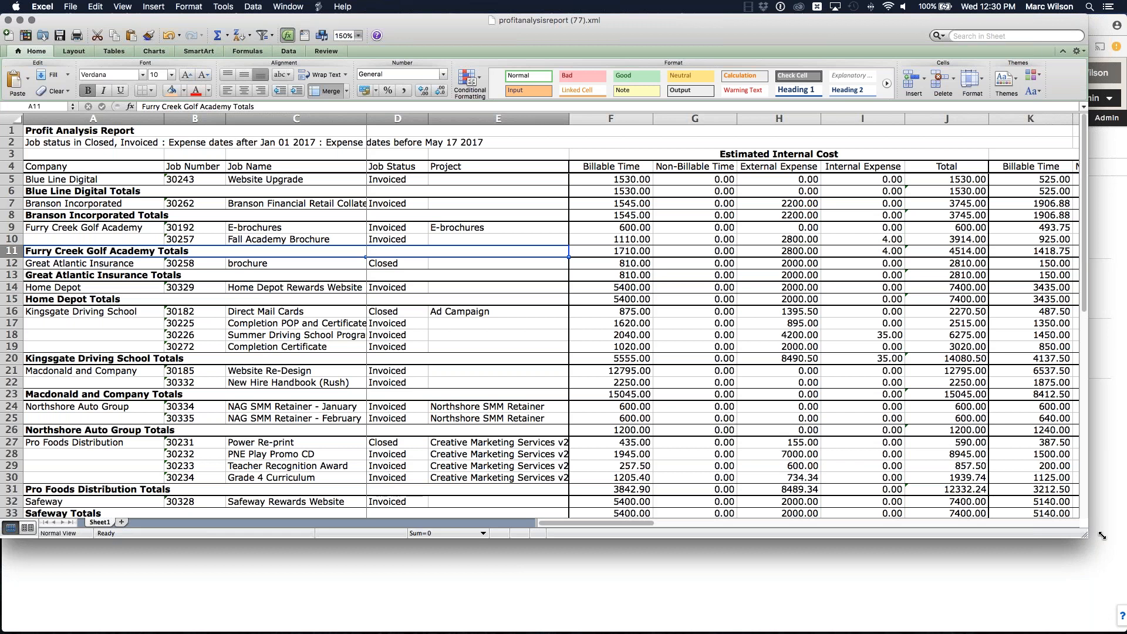
pyautogui.moveTo(1087, 317); pyautogui.dragTo(1109, 317)
# Step: Review the report's column groups from Estimated Internal Cost across to Invoiced vs. Actuals and Estimated Profit
pyautogui.click(756, 155)
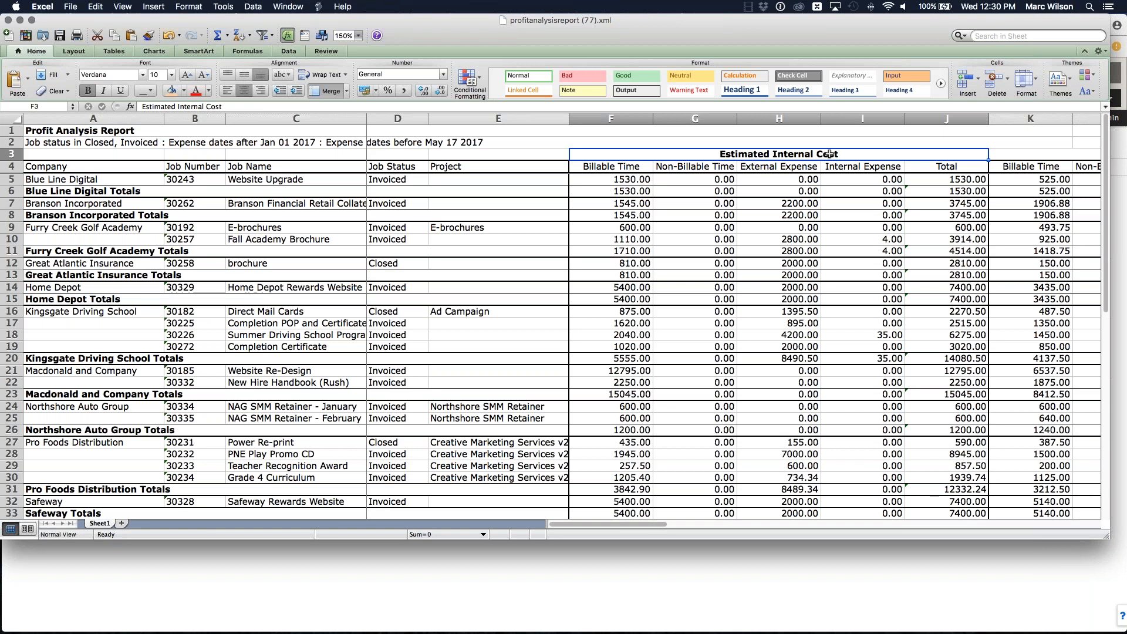
pyautogui.click(612, 166)
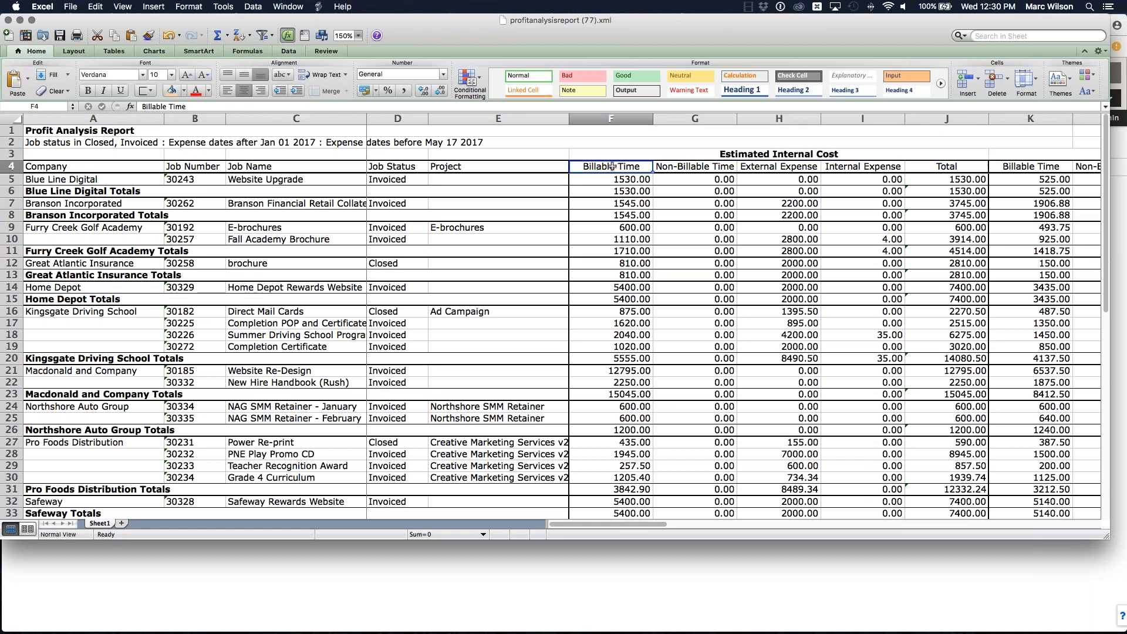
pyautogui.click(693, 168)
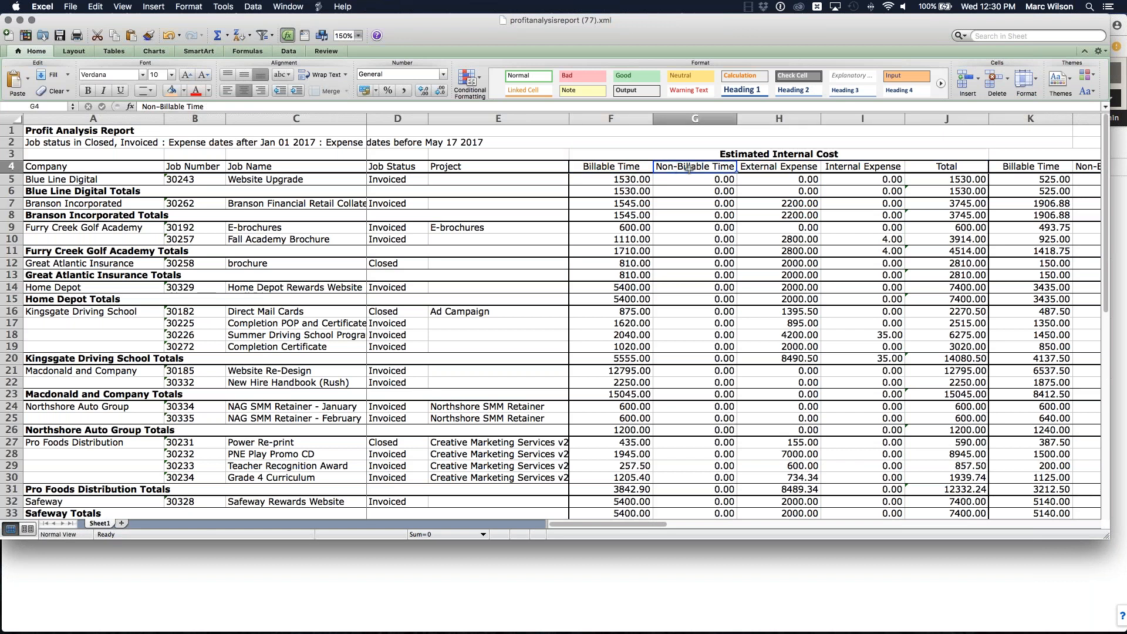
pyautogui.click(784, 168)
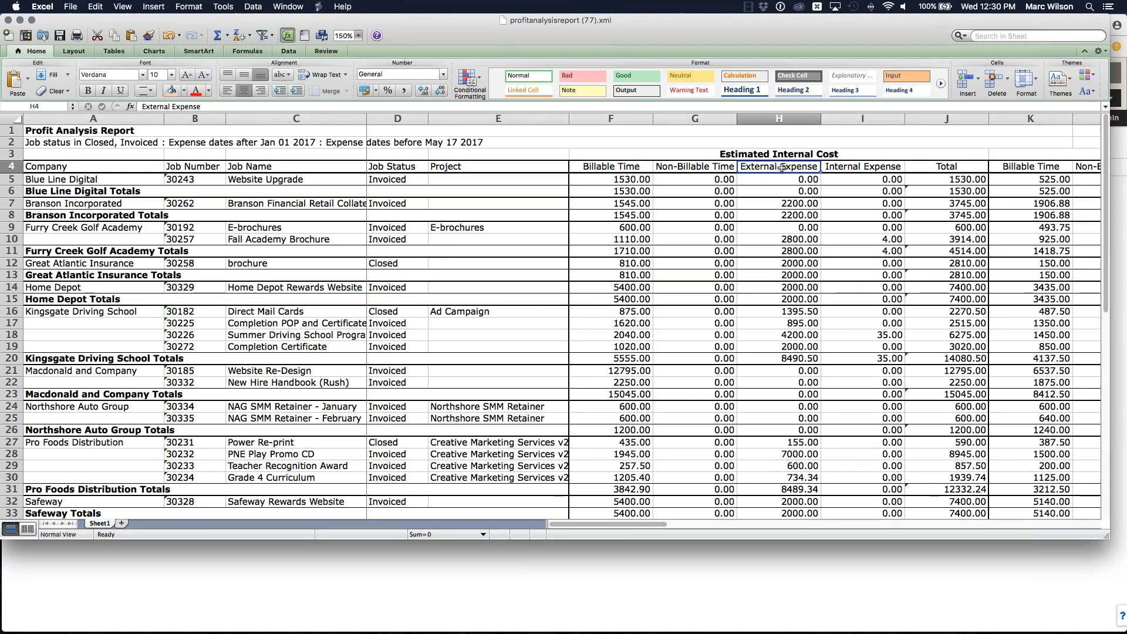
pyautogui.hscroll(4, 792, 175)
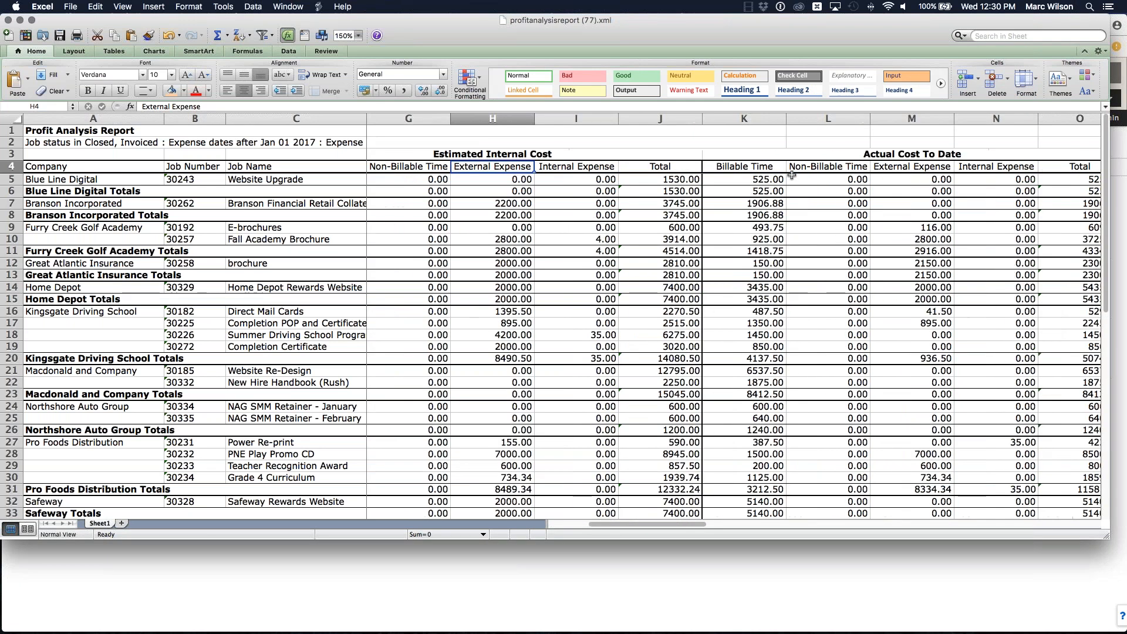
pyautogui.click(750, 154)
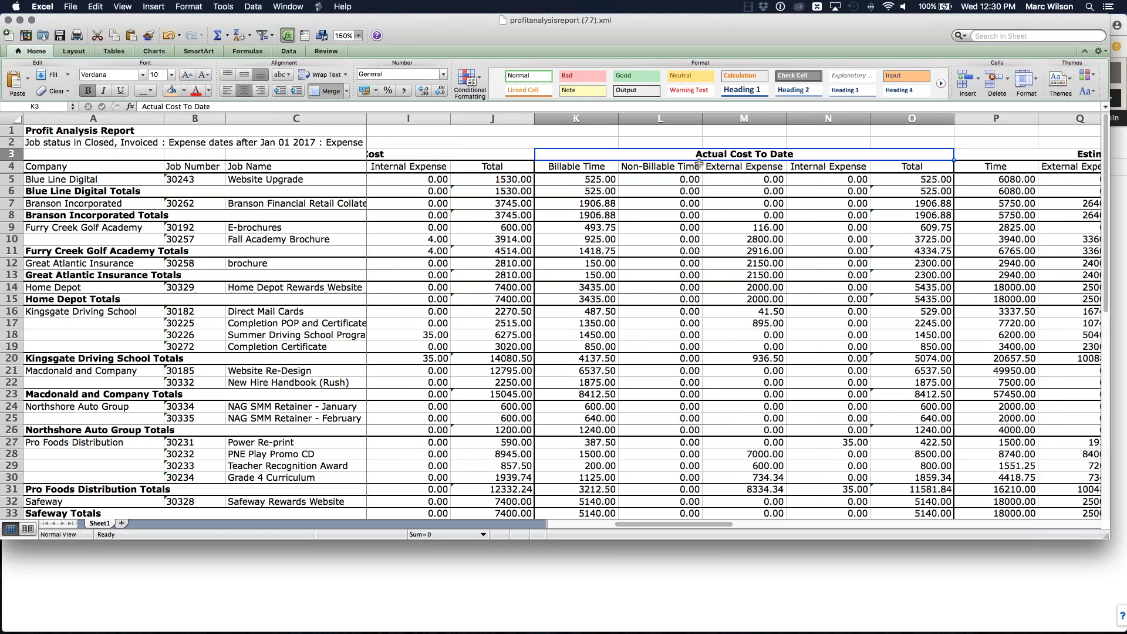
pyautogui.hscroll(-5, 668, 169)
pyautogui.hscroll(3, 810, 164)
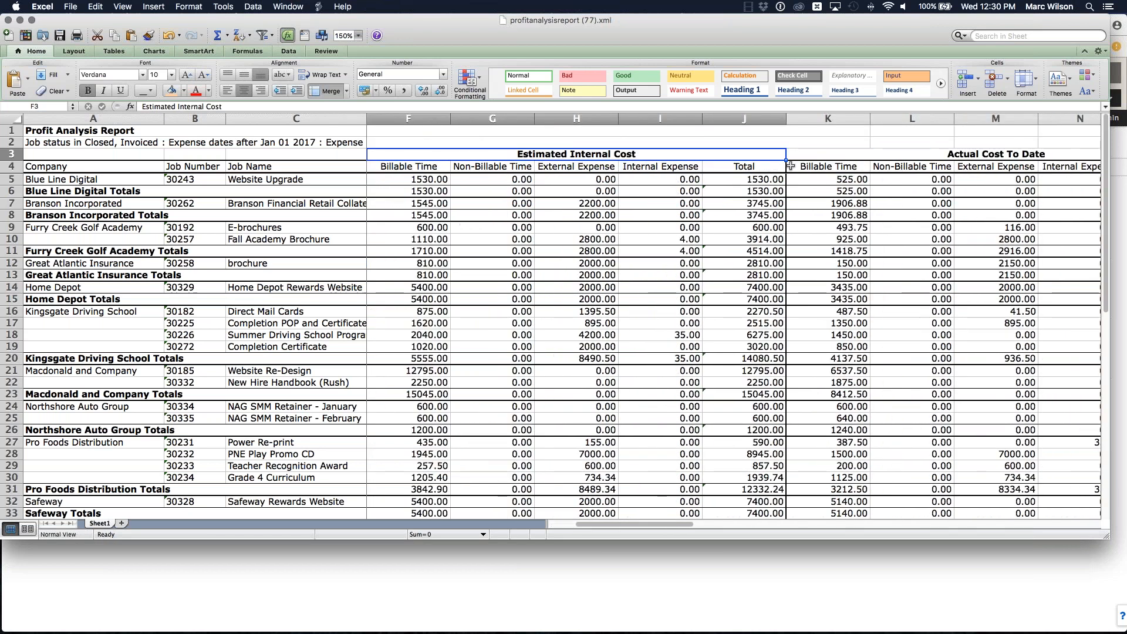
pyautogui.hscroll(1, 950, 155)
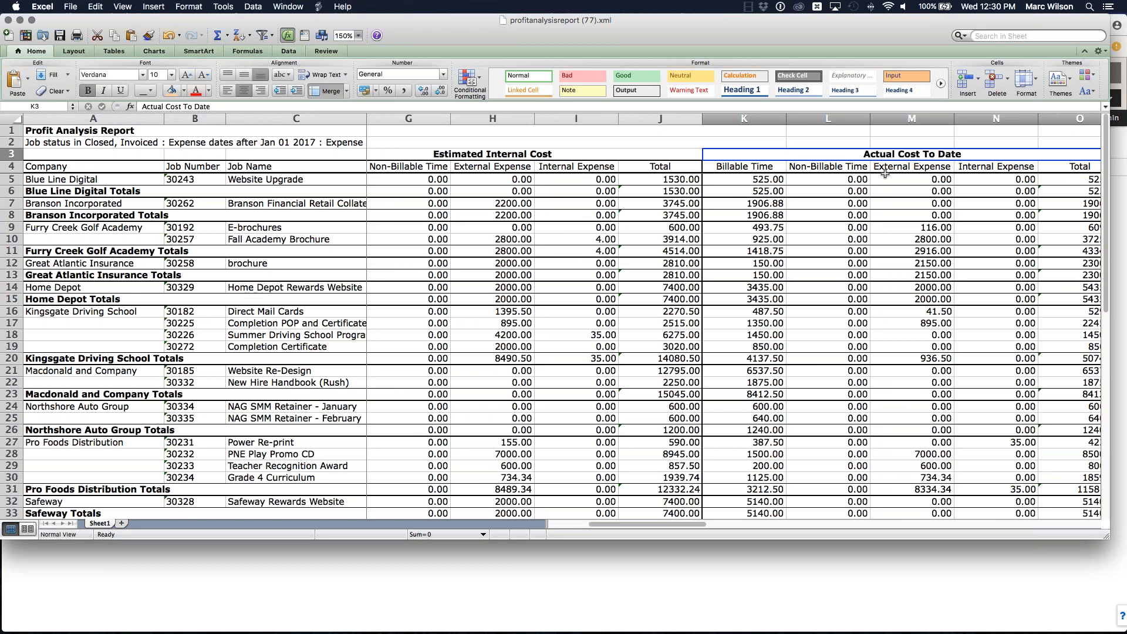
pyautogui.hscroll(2, 835, 234)
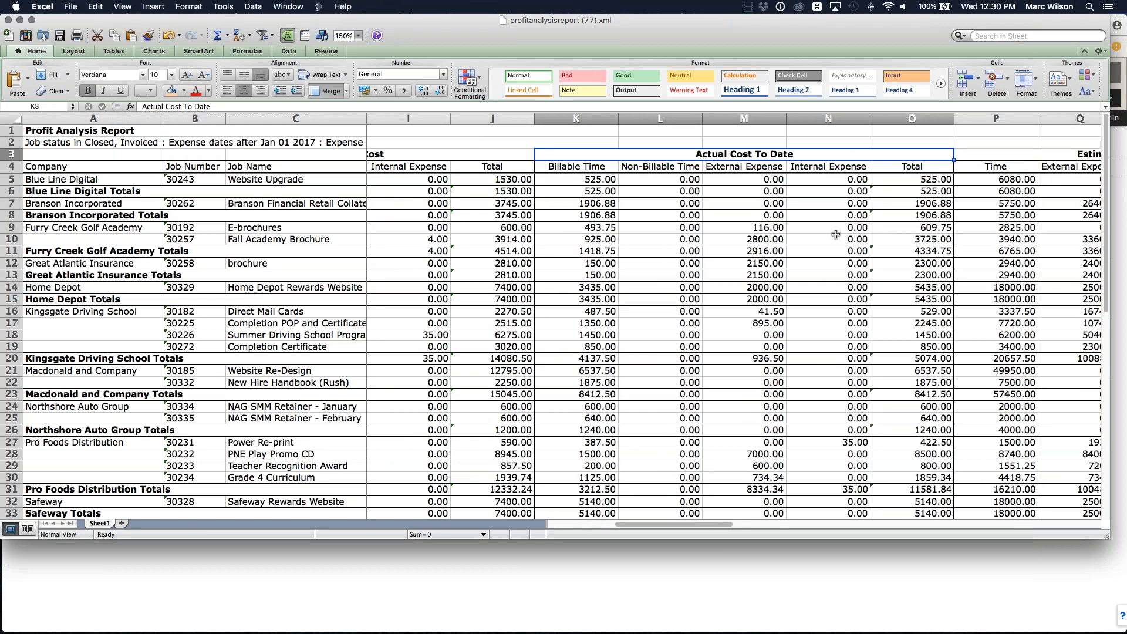
pyautogui.hscroll(1, 791, 214)
pyautogui.hscroll(3, 791, 213)
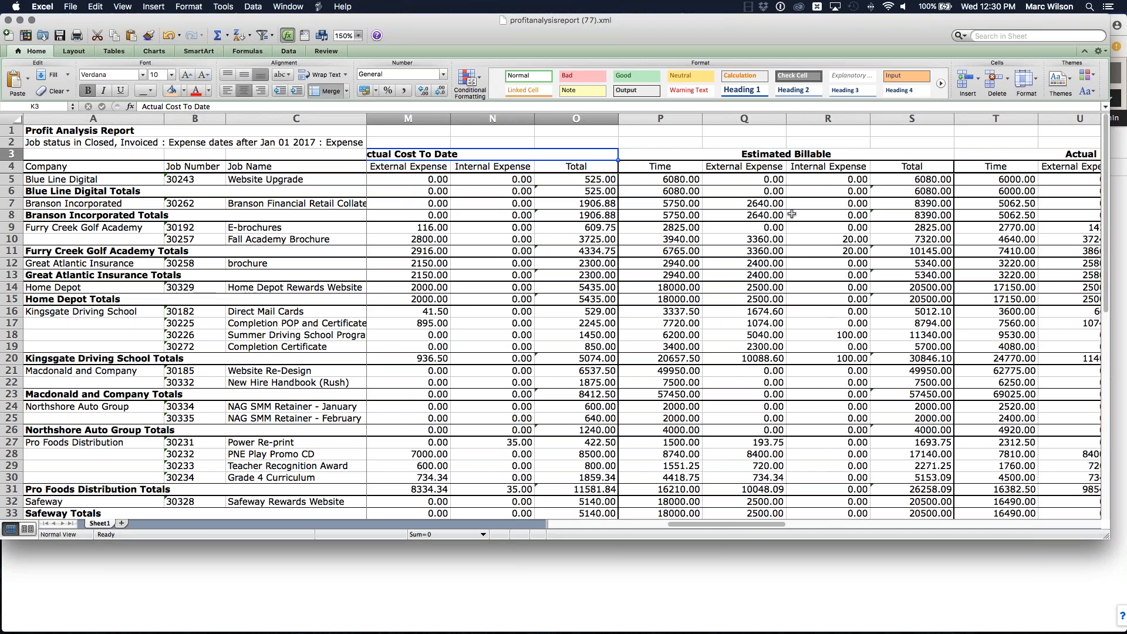
pyautogui.press('Right')
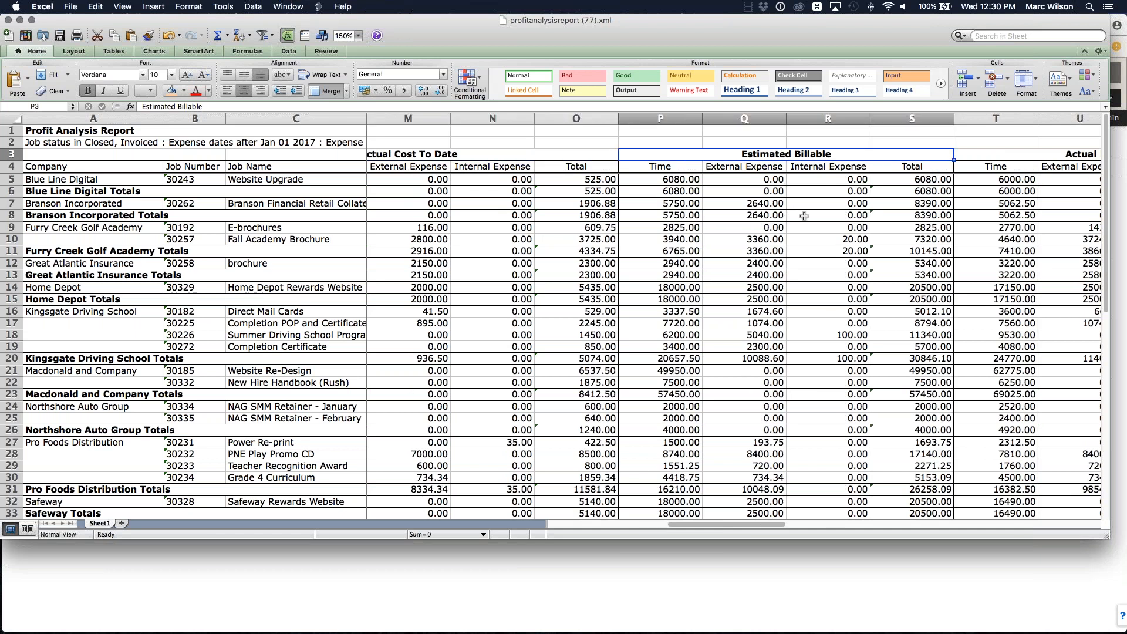
pyautogui.hscroll(2, 801, 191)
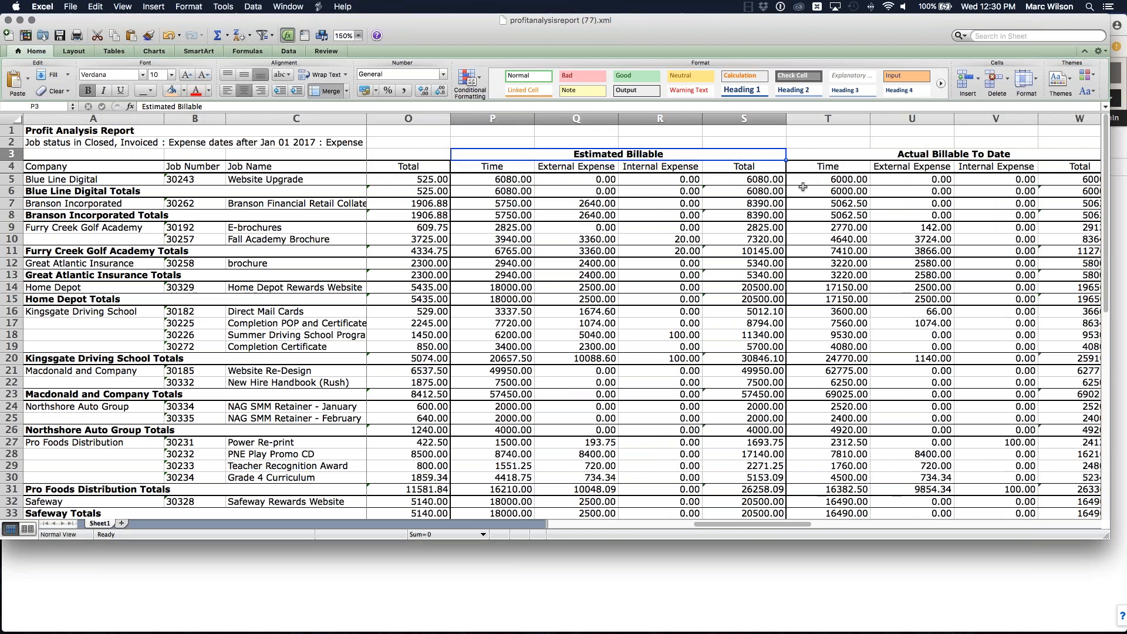
pyautogui.click(902, 153)
pyautogui.hscroll(1, 886, 235)
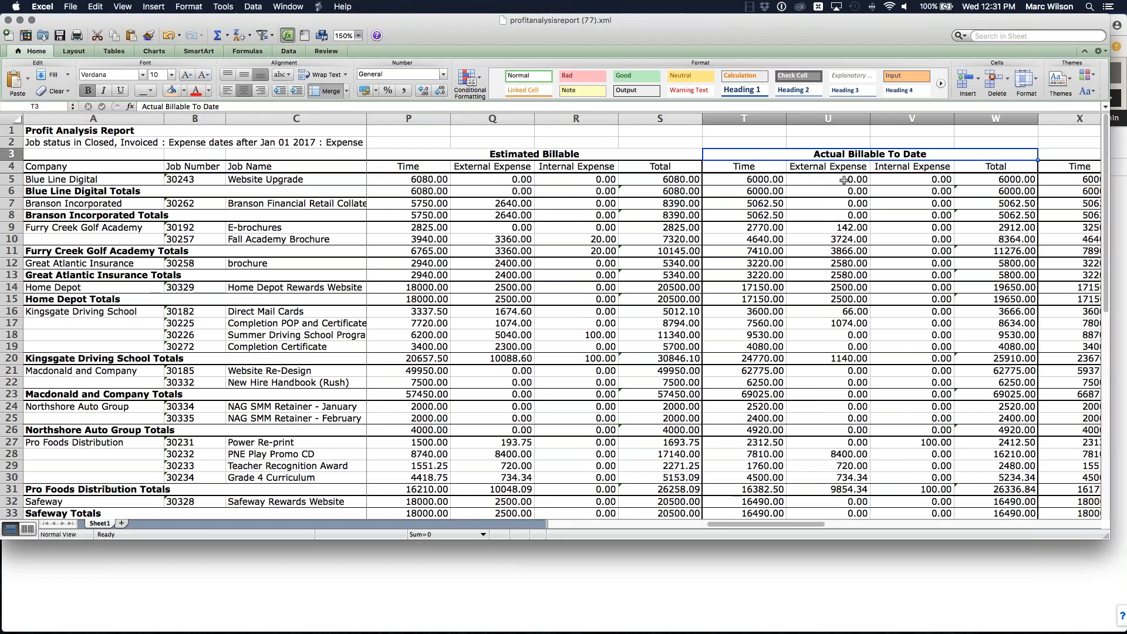
pyautogui.hscroll(2, 843, 180)
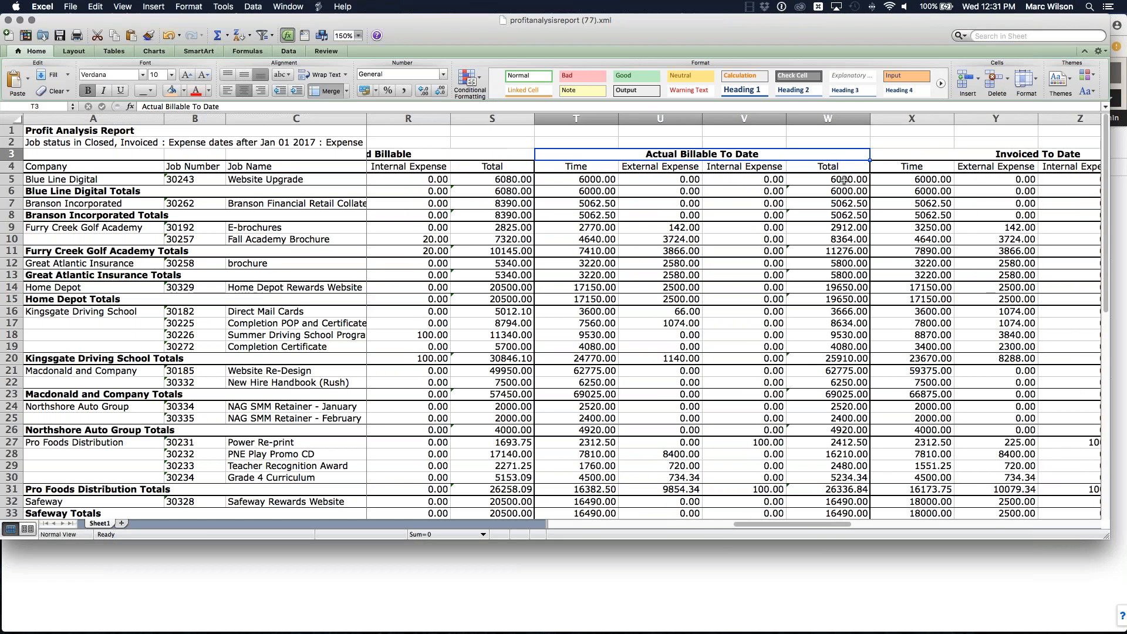
pyautogui.click(686, 168)
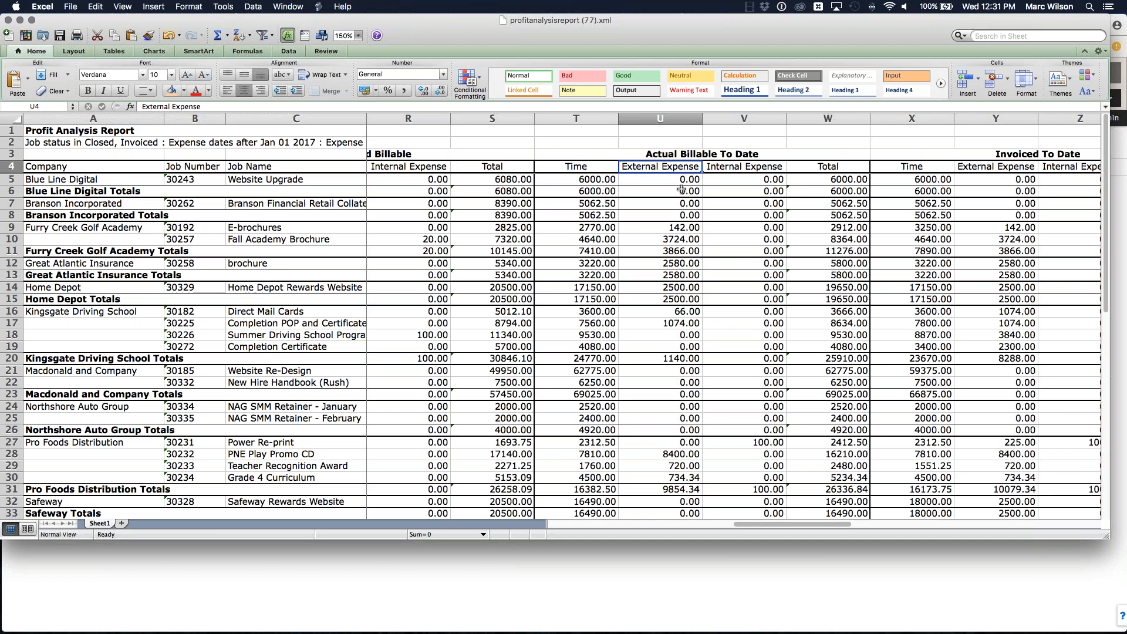
pyautogui.hscroll(3, 683, 189)
pyautogui.click(778, 155)
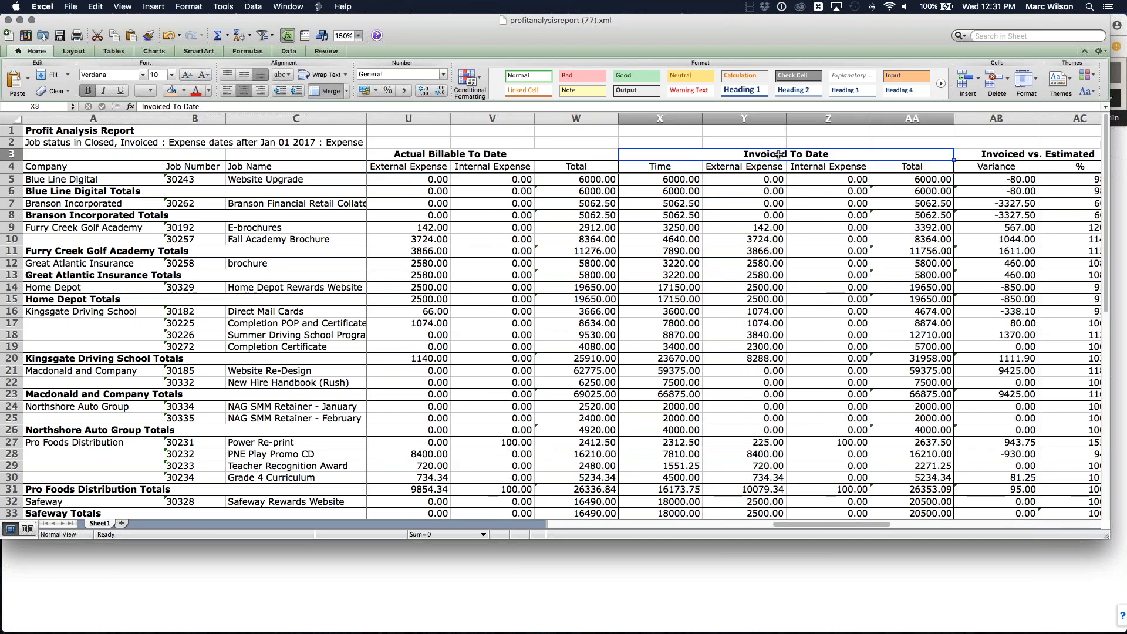
pyautogui.click(738, 170)
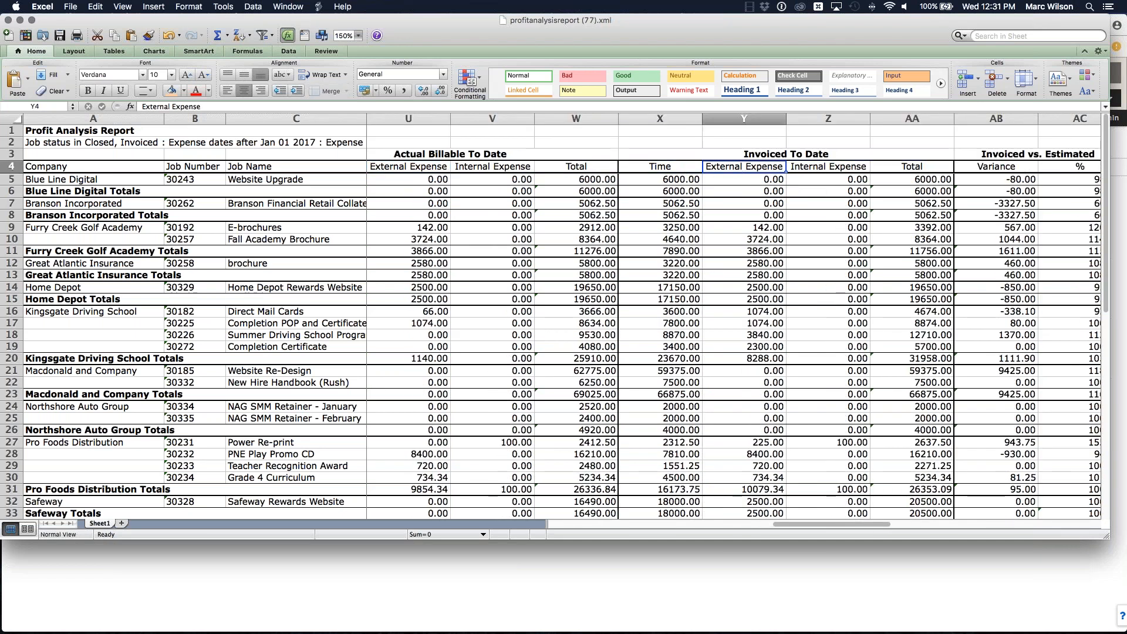
pyautogui.hscroll(5, 693, 167)
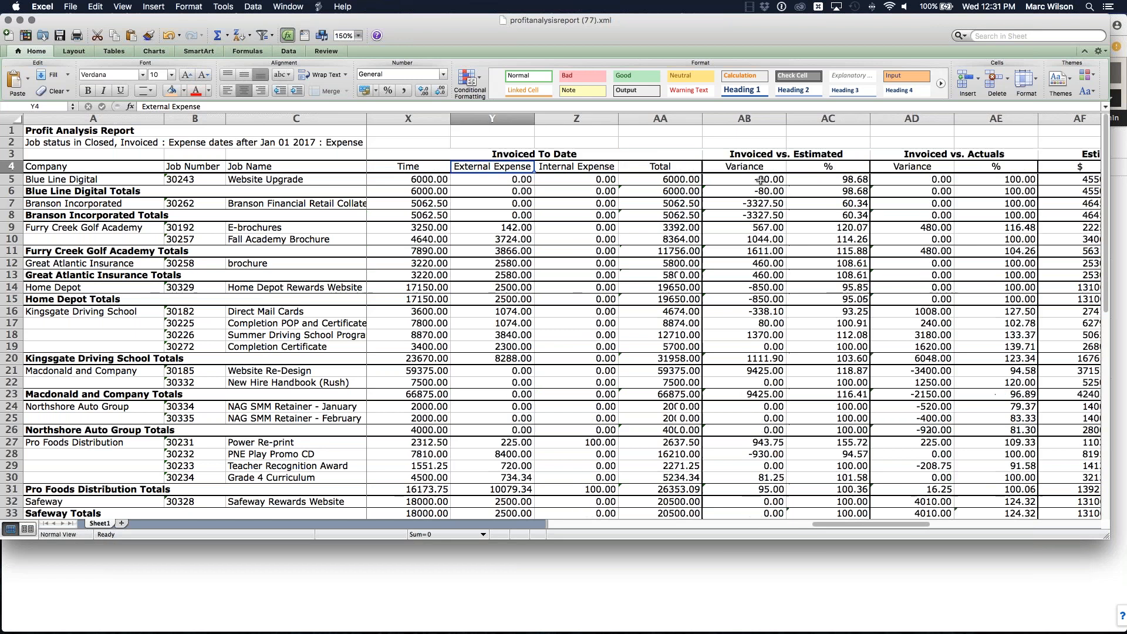
pyautogui.click(628, 153)
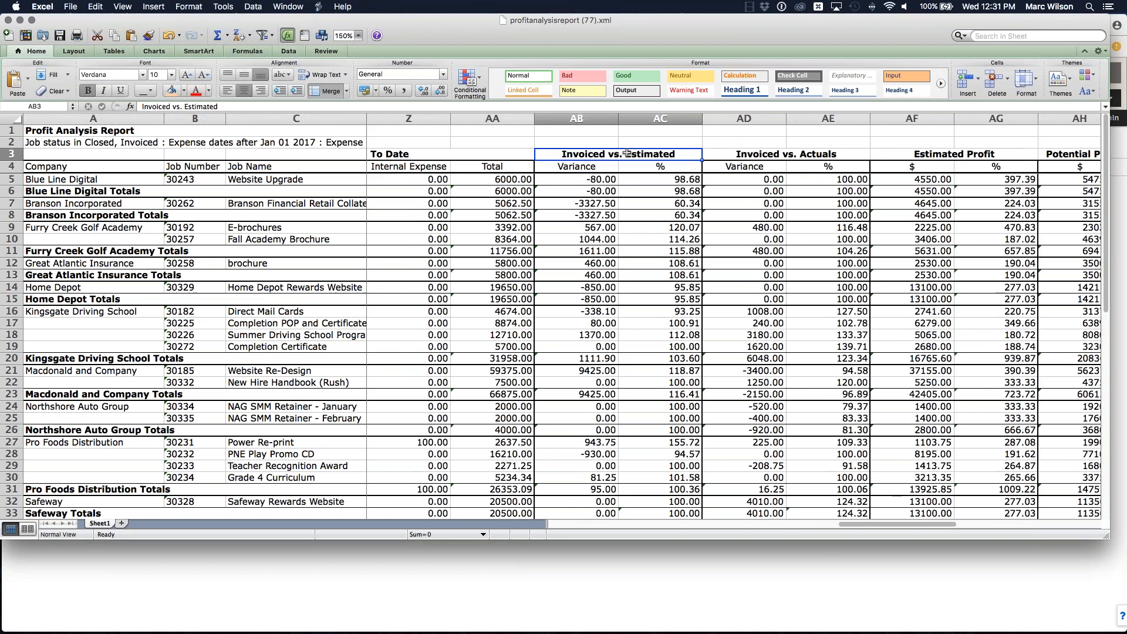
pyautogui.click(761, 154)
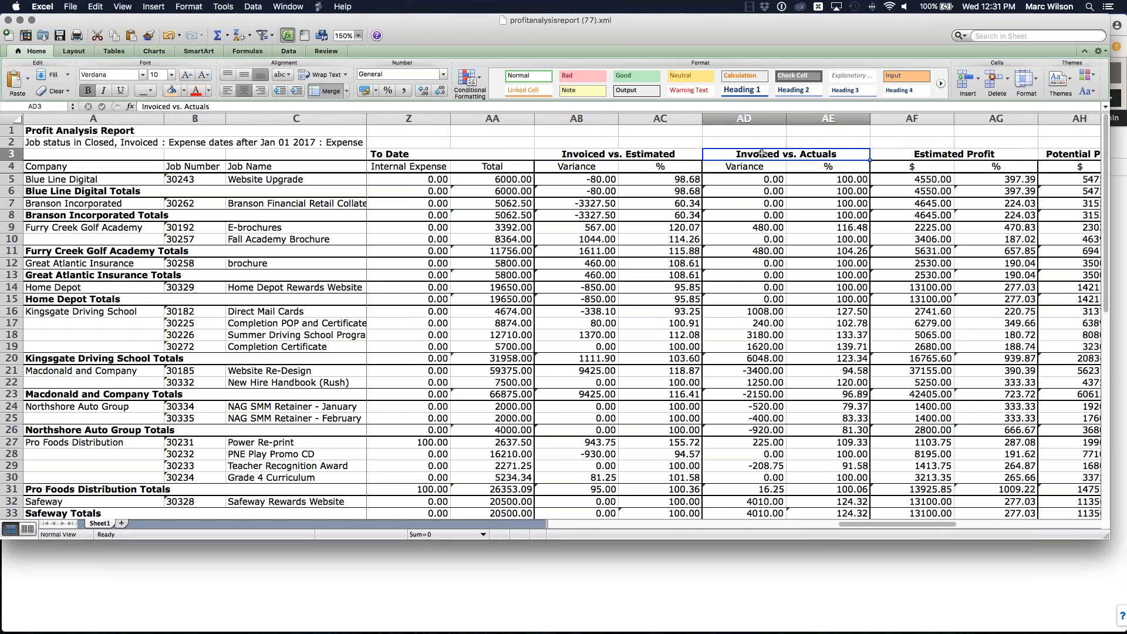
pyautogui.click(697, 154)
pyautogui.click(766, 154)
pyautogui.click(645, 153)
pyautogui.press('Right')
# Step: Merge cells AB2 to AE2 above the Invoiced vs. Estimated and Actuals columns and enter the heading WIP
pyautogui.moveTo(589, 141); pyautogui.dragTo(816, 140)
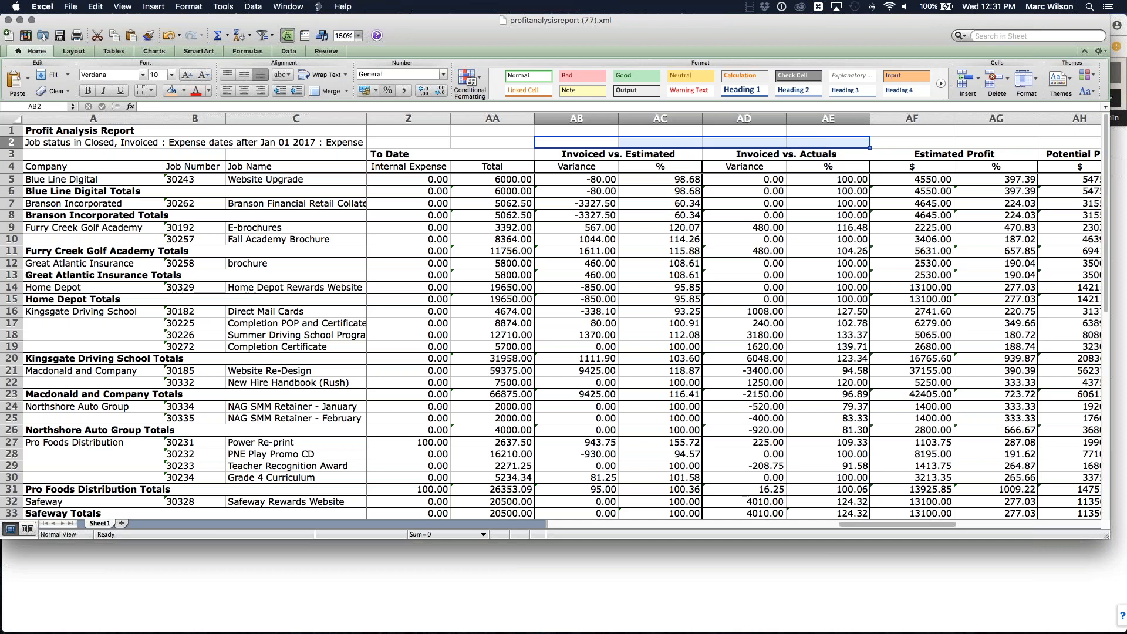
pyautogui.click(327, 92)
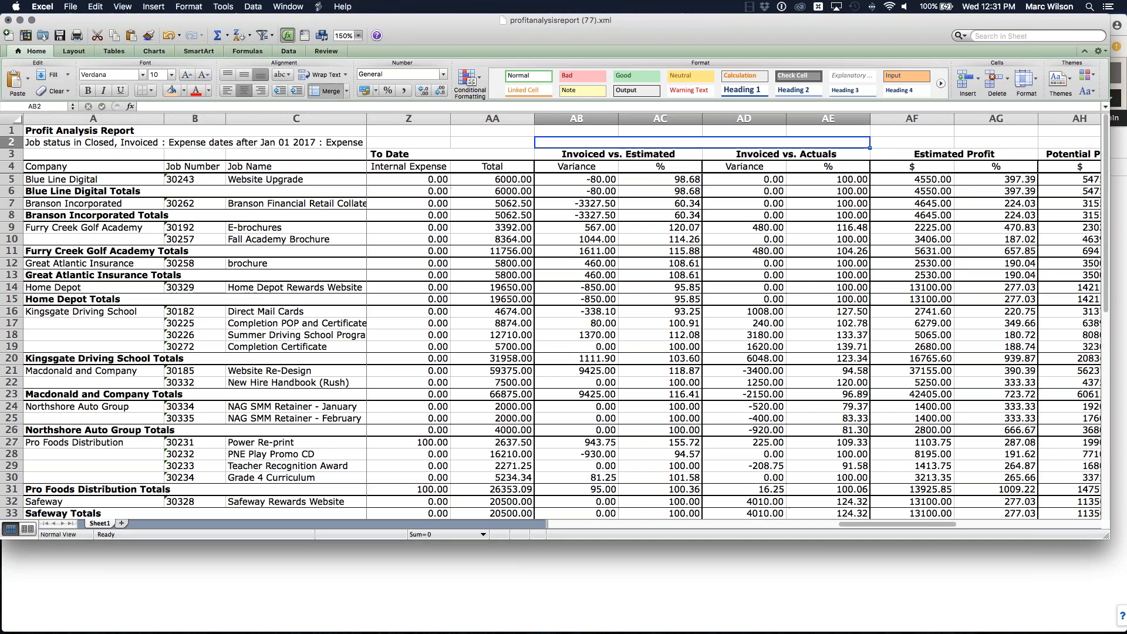
pyautogui.write('Work')
pyautogui.press('BackSpace')
pyautogui.press('BackSpace')
pyautogui.press('BackSpace')
pyautogui.write('IP')
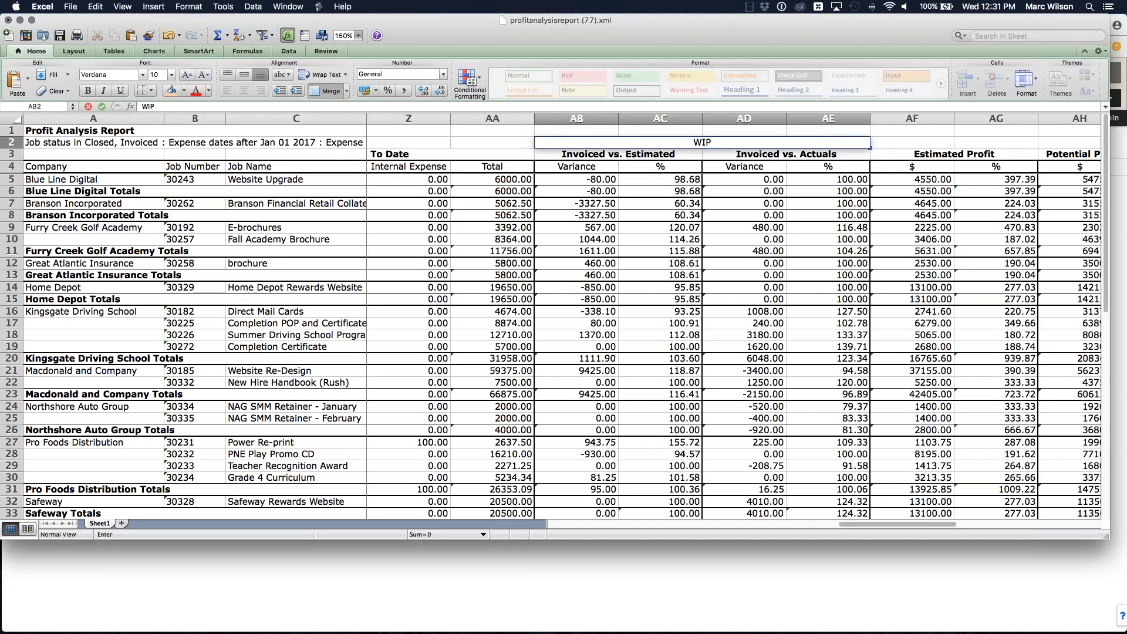
pyautogui.press('Return')
# Step: Fill the merged WIP heading cell with a light blue colour
pyautogui.click(558, 142)
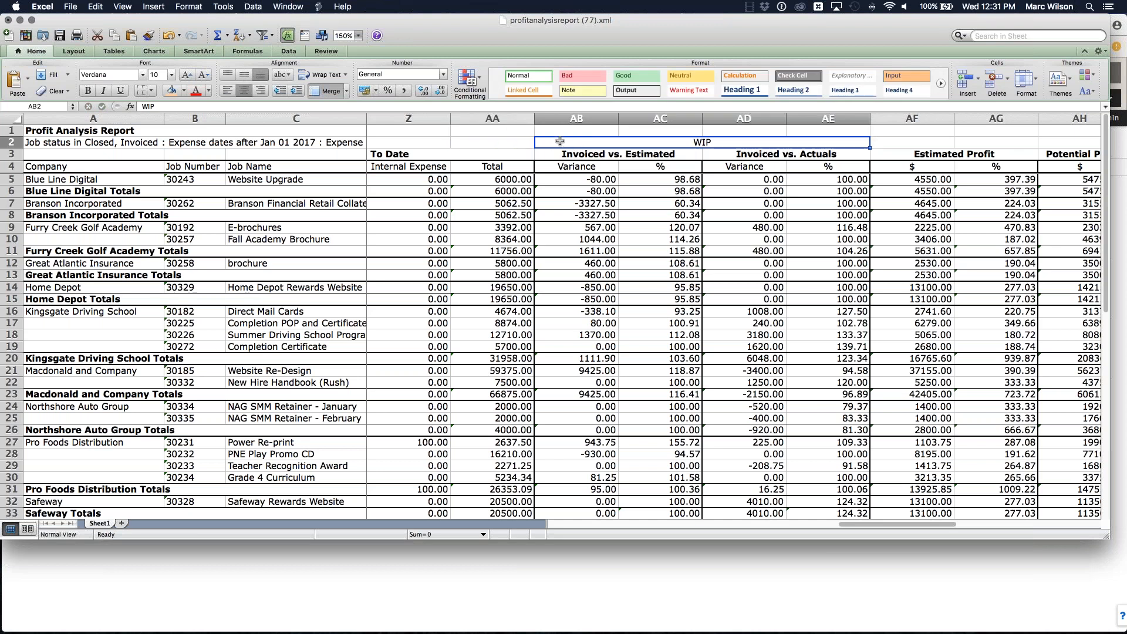
pyautogui.click(183, 90)
pyautogui.click(200, 122)
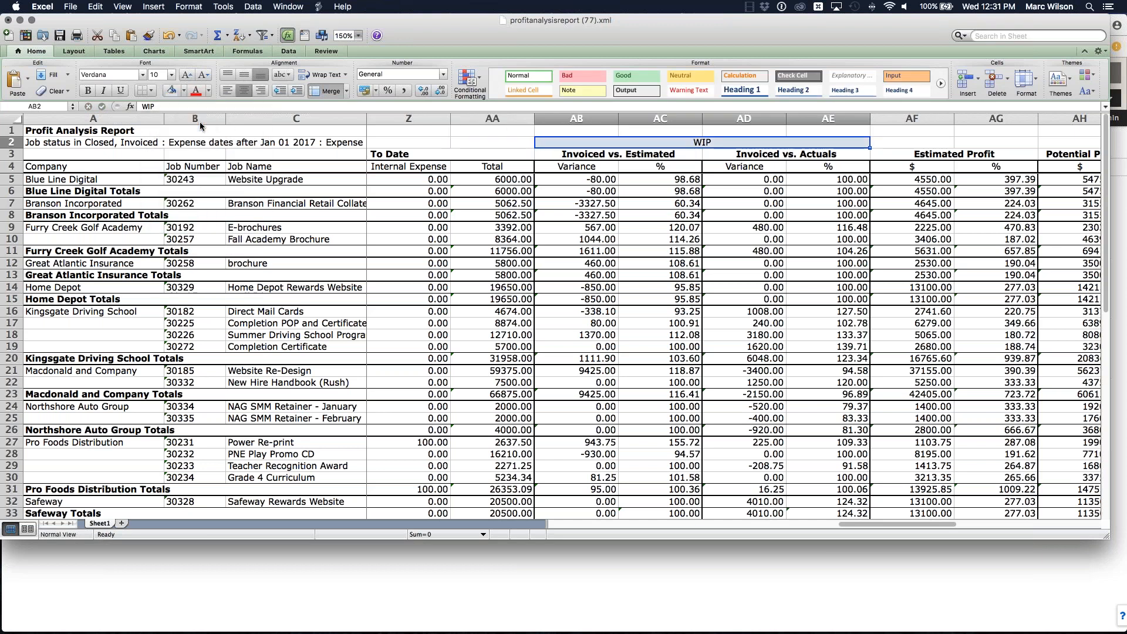
# Step: Examine the Invoiced vs. Estimated and Invoiced vs. Actuals headings grouped under the WIP heading
pyautogui.click(493, 143)
pyautogui.click(756, 143)
pyautogui.click(603, 155)
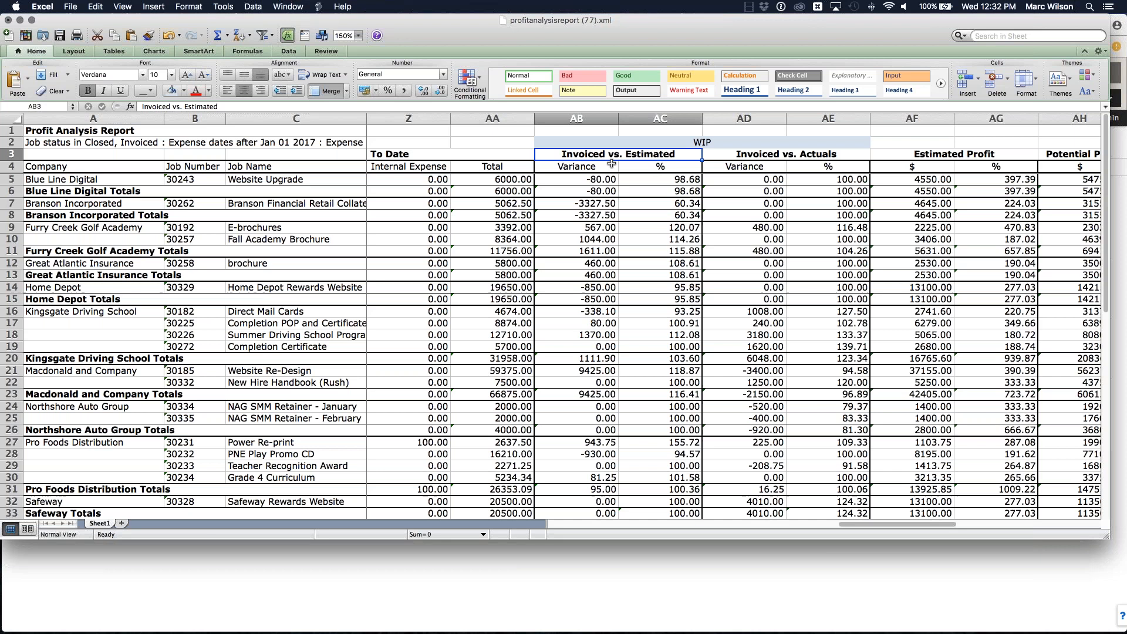
pyautogui.hscroll(-3, 610, 164)
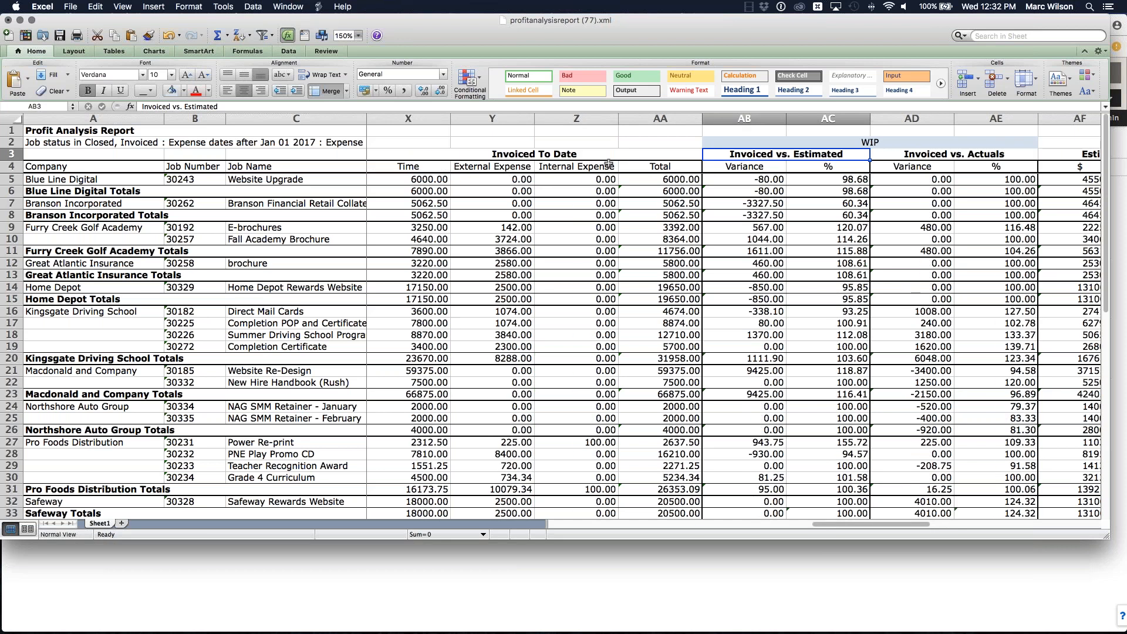
pyautogui.hscroll(2, 745, 173)
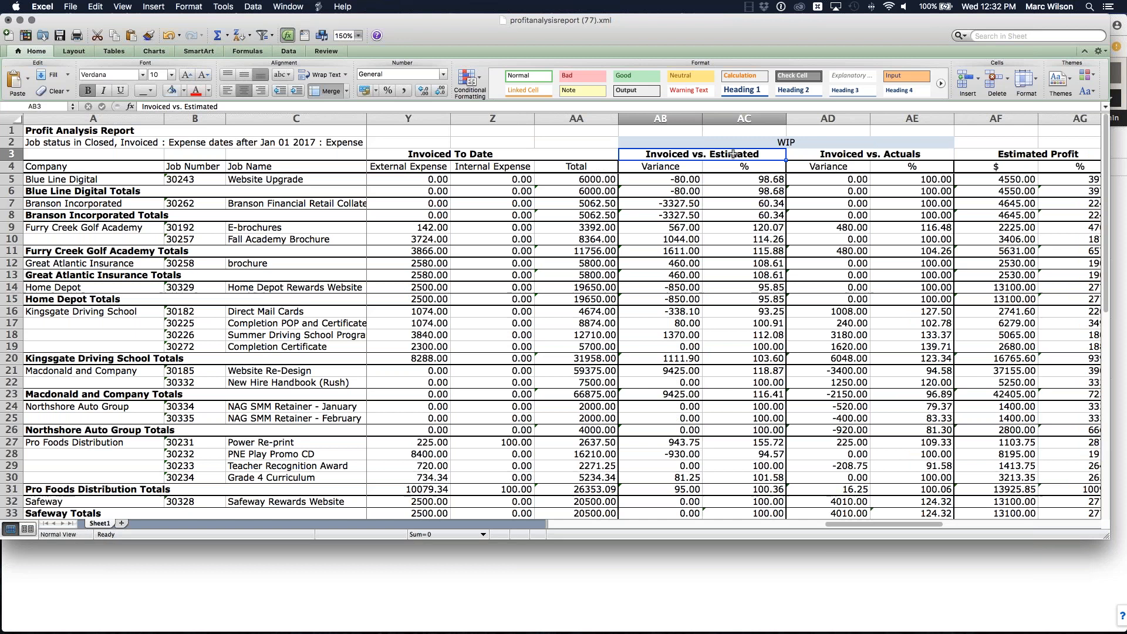
pyautogui.click(883, 157)
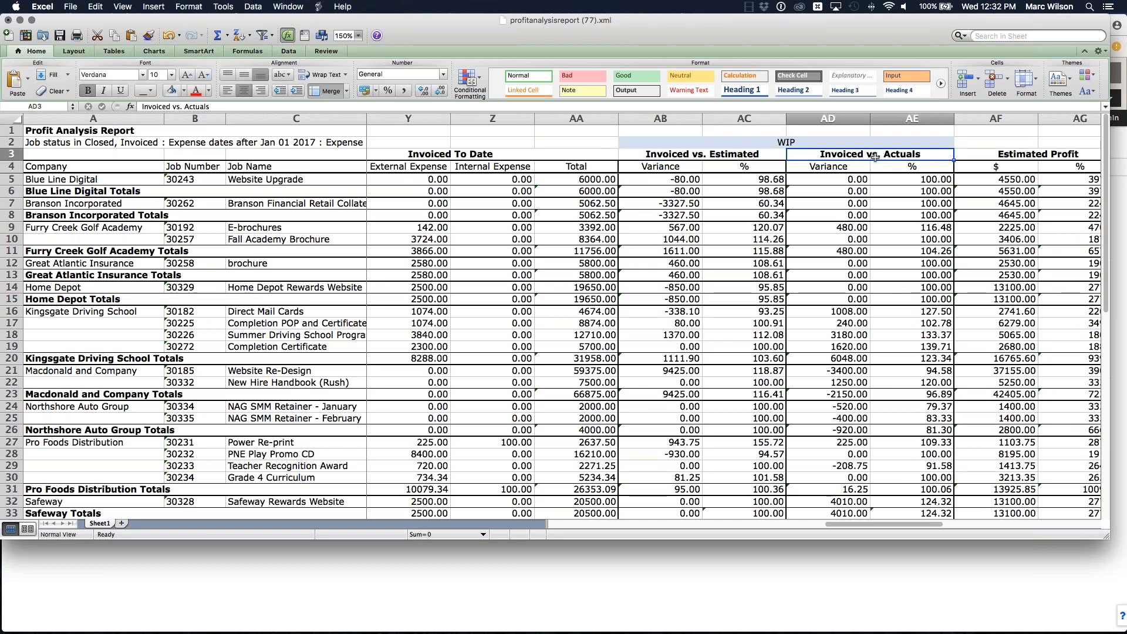
pyautogui.click(739, 155)
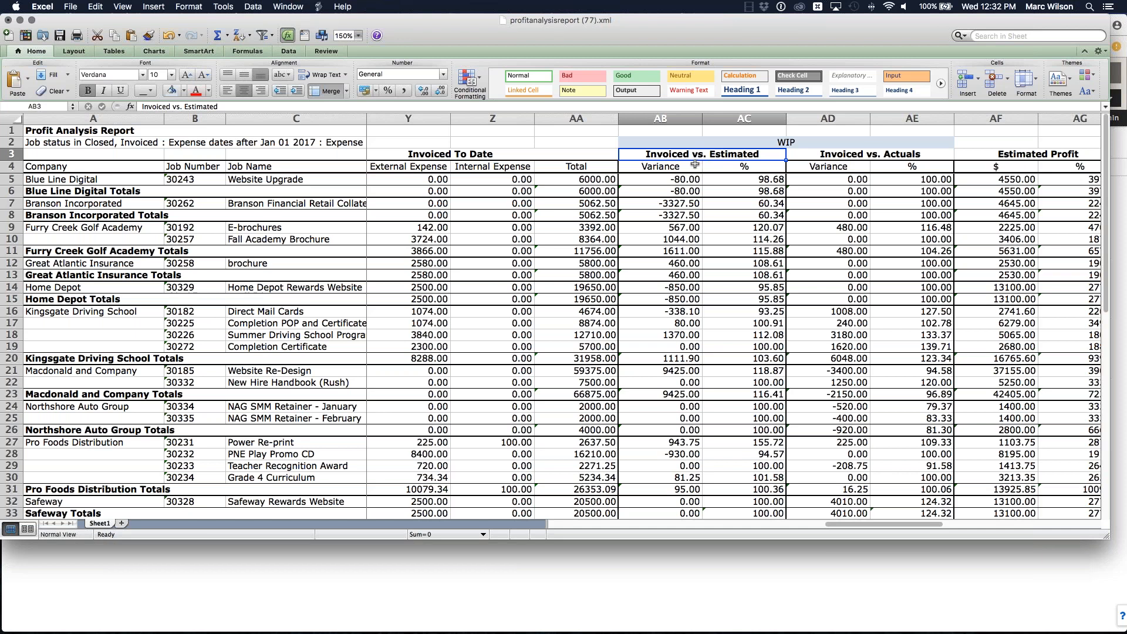
pyautogui.click(842, 157)
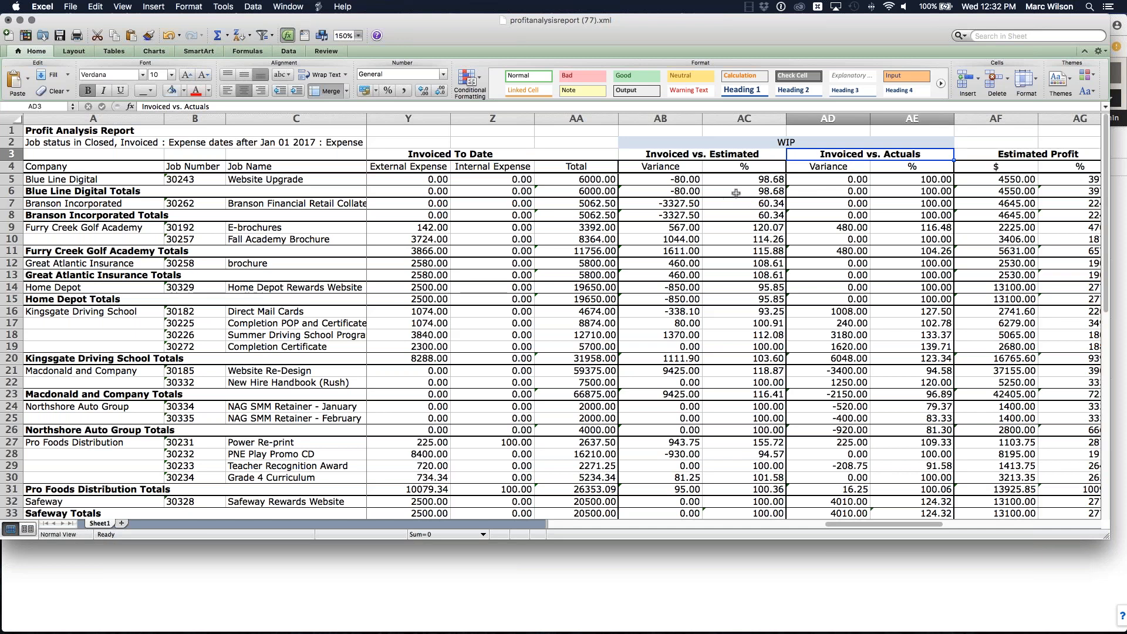
# Step: Inspect the variance formula for the first job in the Invoiced vs. Estimated column
pyautogui.click(227, 179)
pyautogui.click(11, 179)
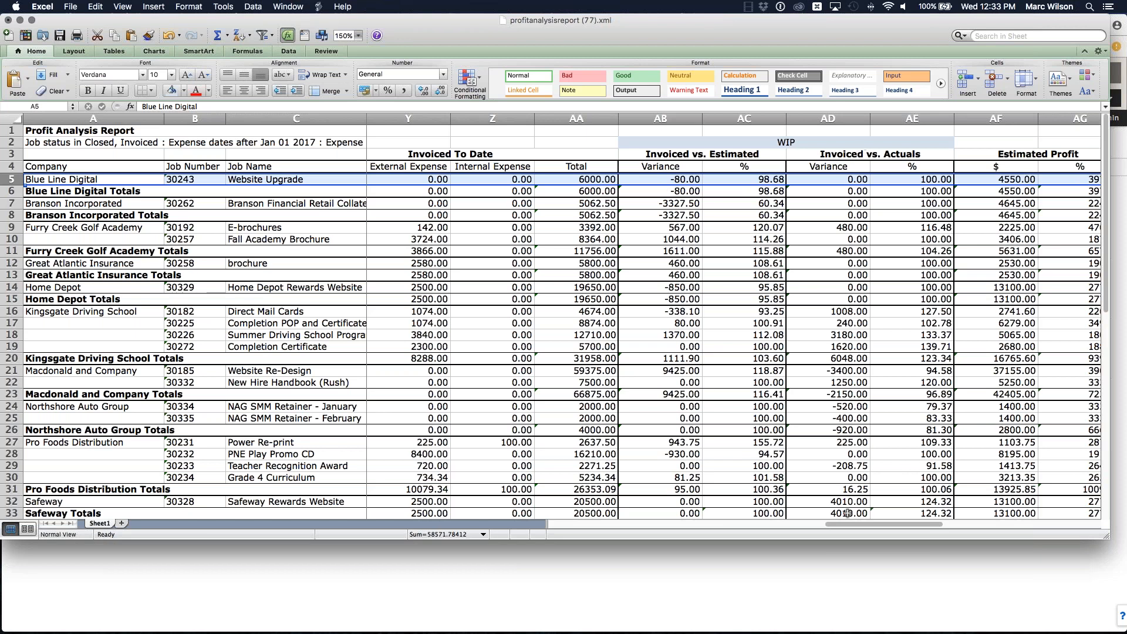
pyautogui.moveTo(846, 523); pyautogui.dragTo(824, 523)
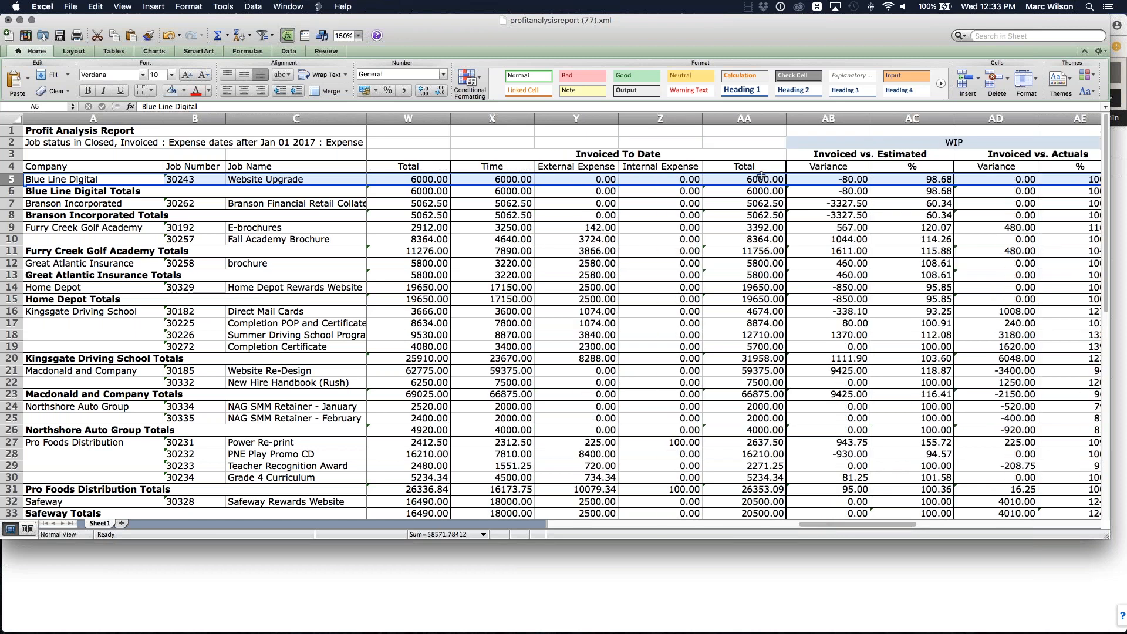
pyautogui.moveTo(854, 522); pyautogui.dragTo(817, 521)
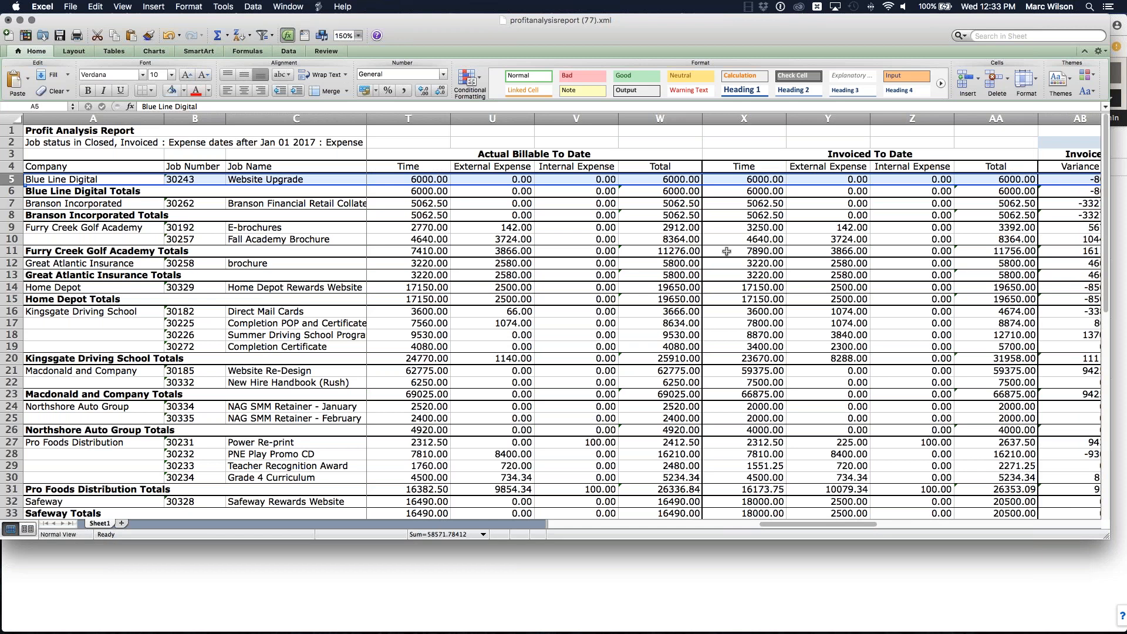
pyautogui.moveTo(819, 521); pyautogui.dragTo(767, 521)
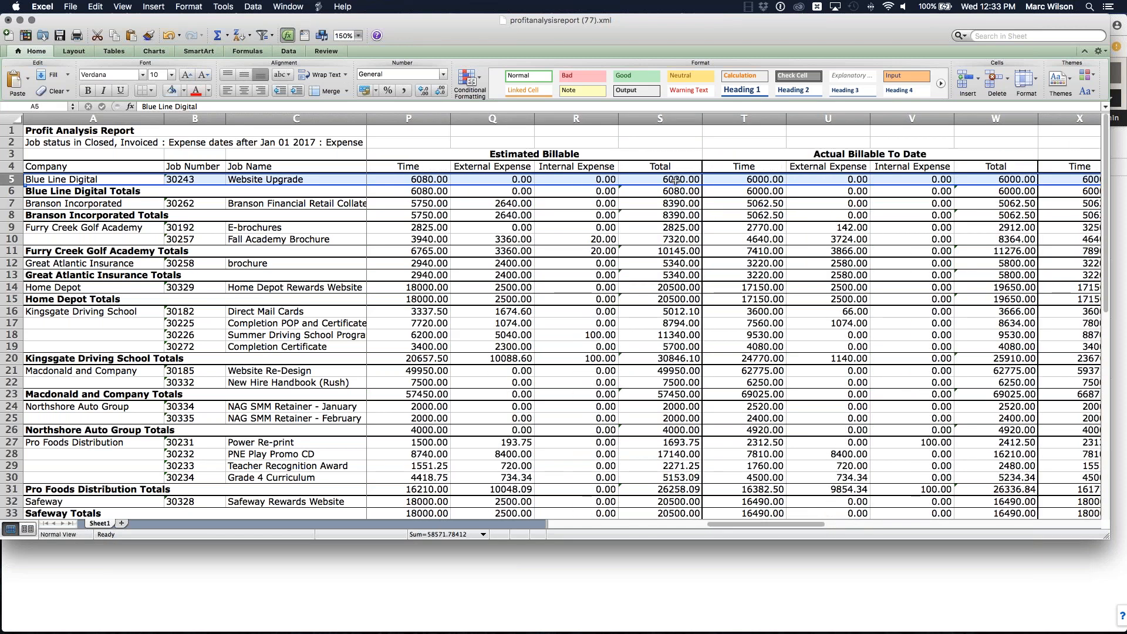
pyautogui.moveTo(786, 522); pyautogui.dragTo(882, 524)
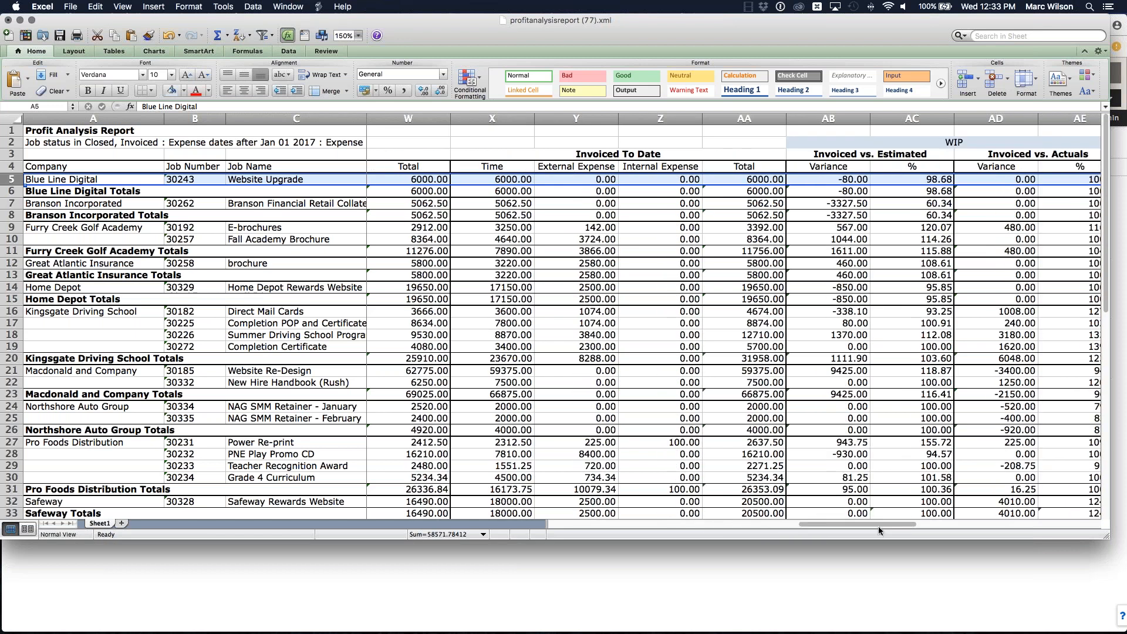
pyautogui.click(828, 179)
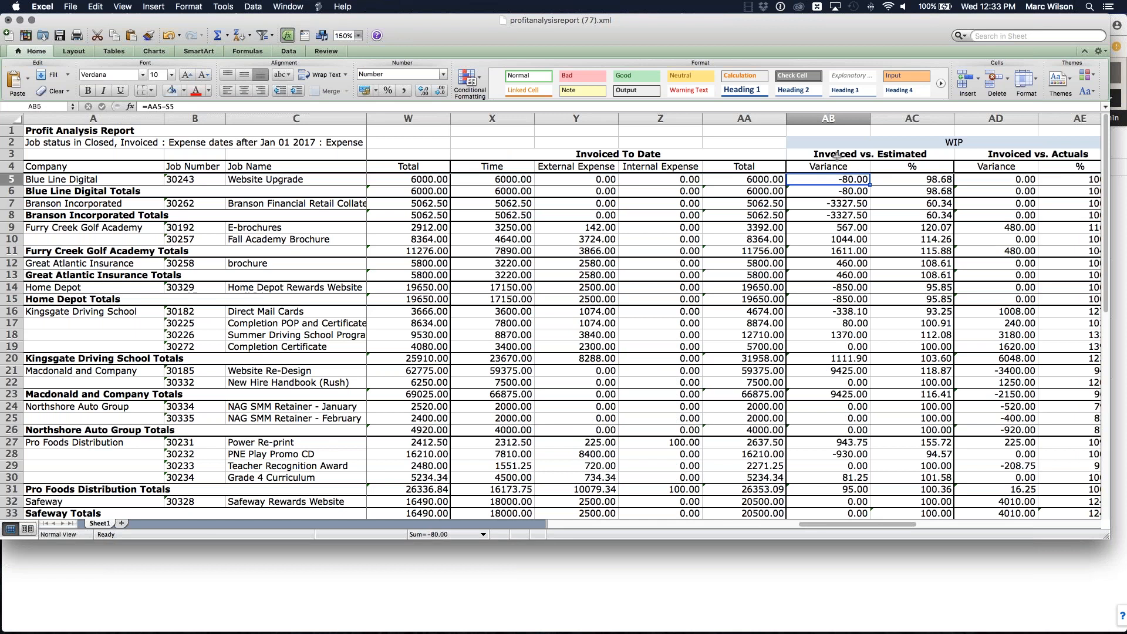
# Step: Review the column group headings from Estimated Internal Cost and Estimated Billable through Estimated Profit and Potential Profit
pyautogui.moveTo(852, 523); pyautogui.dragTo(887, 522)
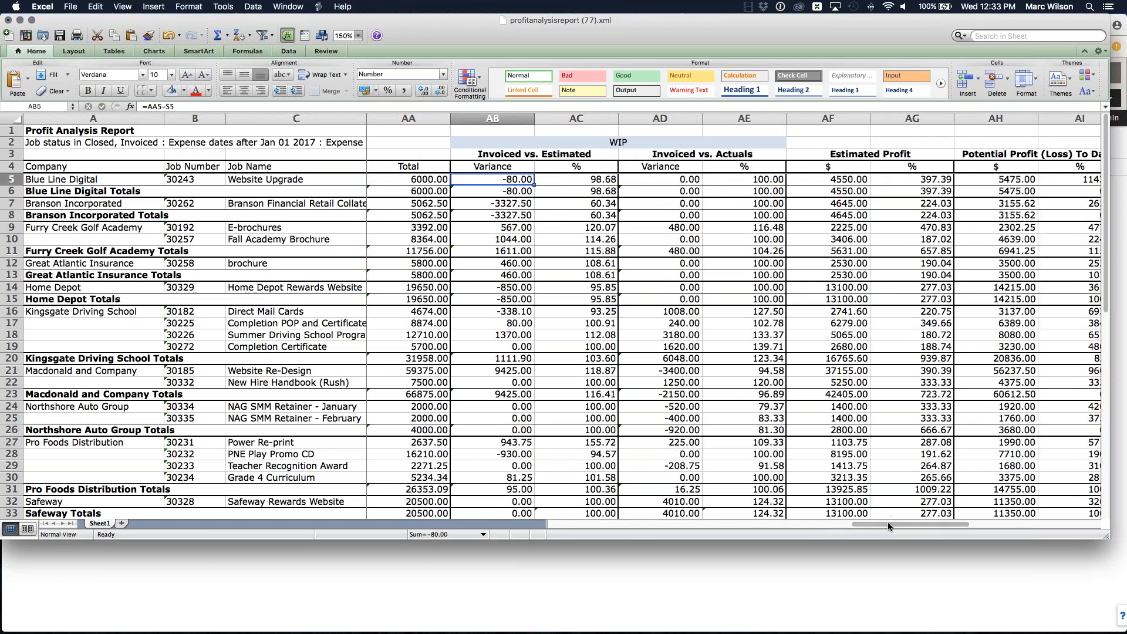
pyautogui.click(558, 153)
pyautogui.click(703, 154)
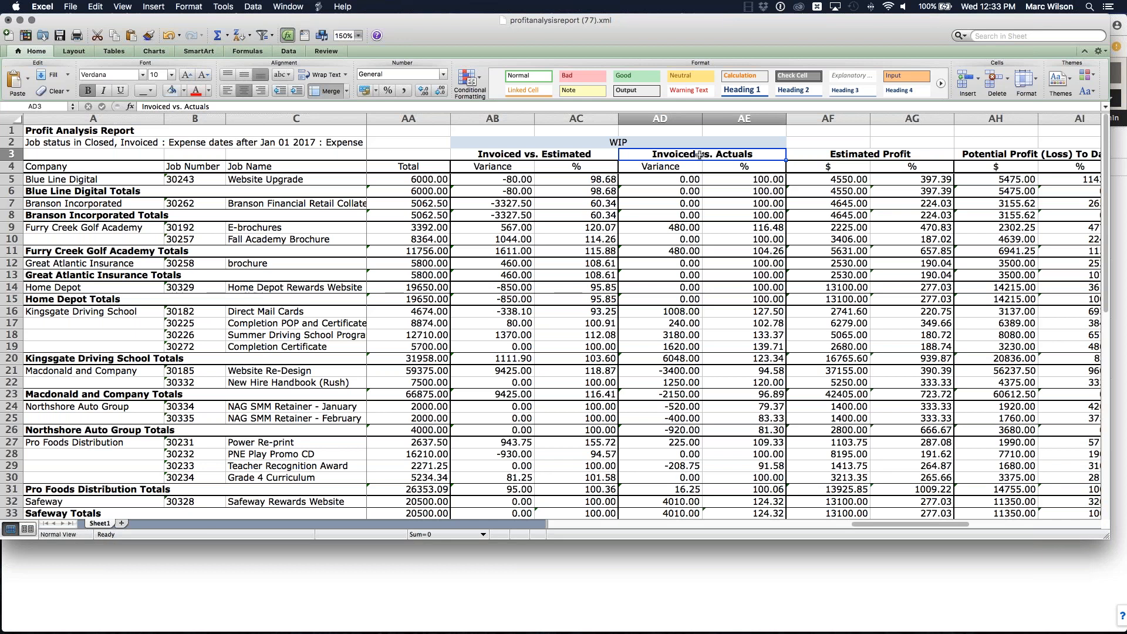
pyautogui.moveTo(883, 523); pyautogui.dragTo(915, 522)
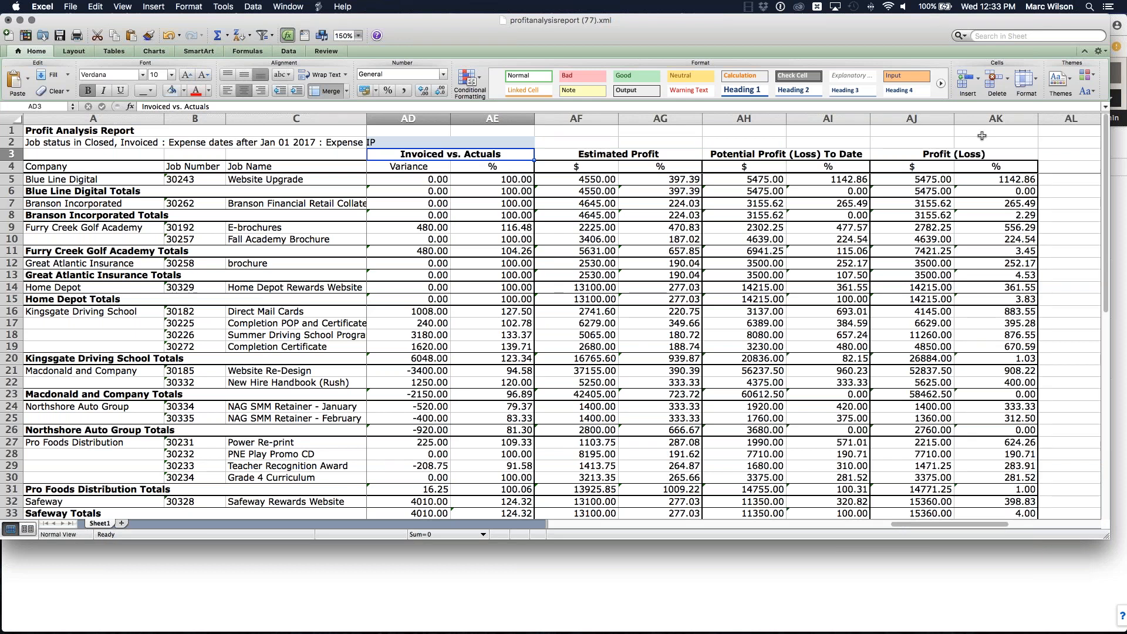
pyautogui.click(651, 154)
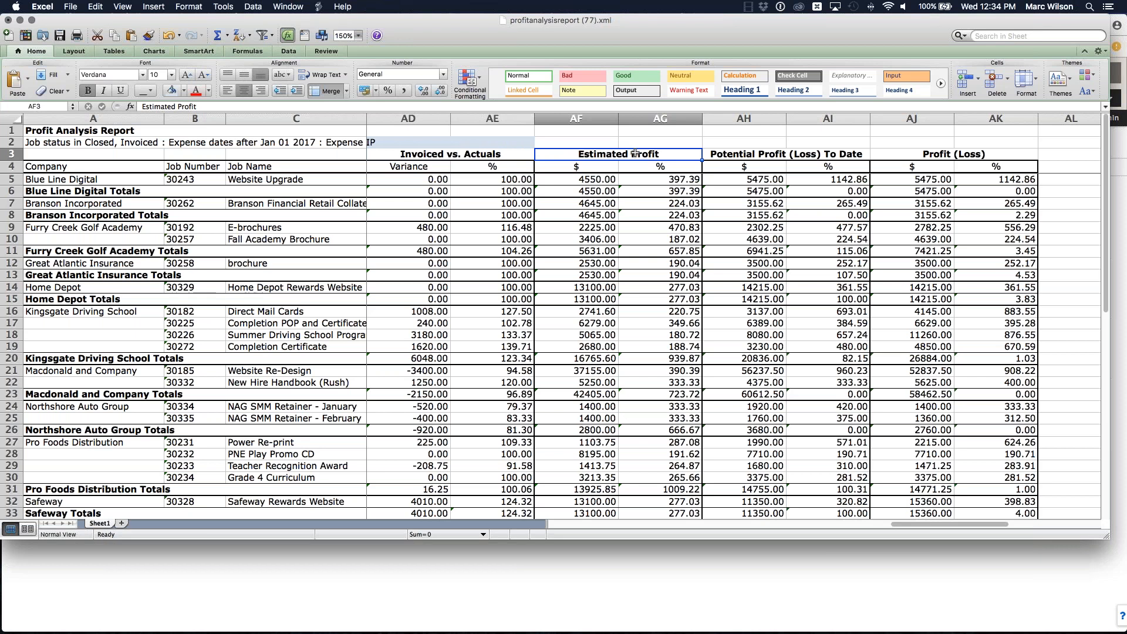
pyautogui.moveTo(915, 524); pyautogui.dragTo(600, 520)
pyautogui.click(731, 152)
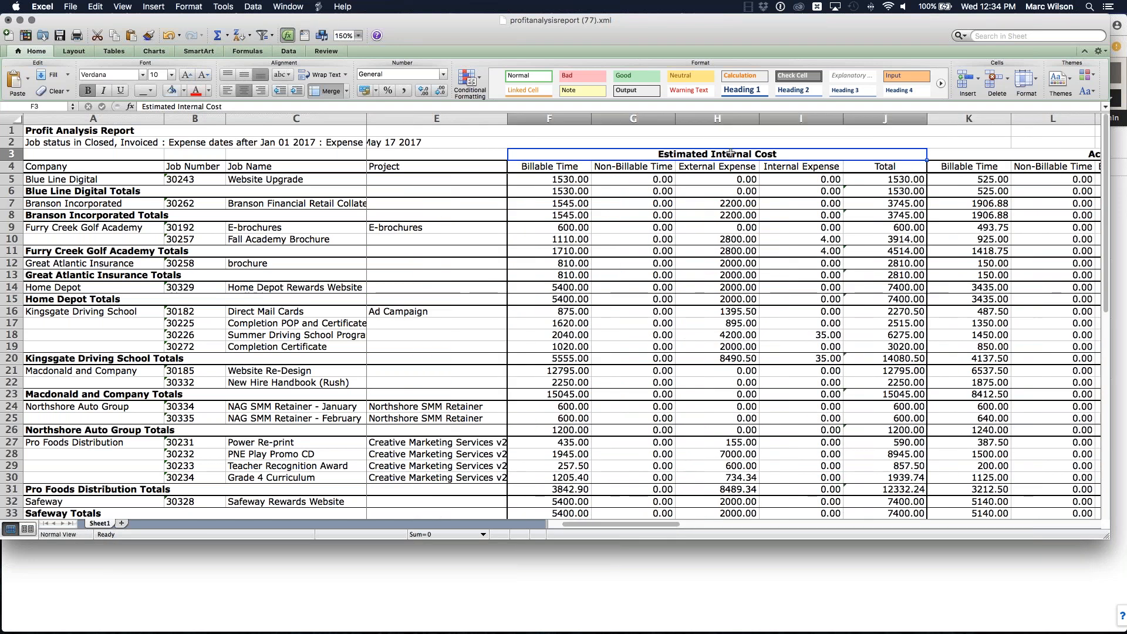
pyautogui.moveTo(656, 523); pyautogui.dragTo(763, 523)
pyautogui.click(781, 155)
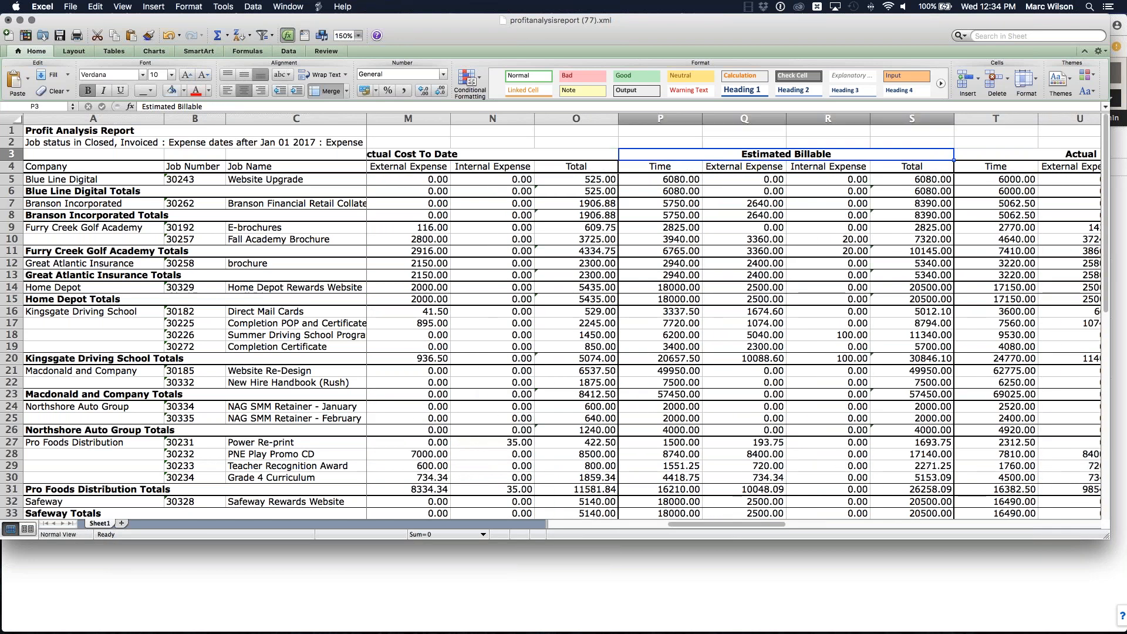
pyautogui.moveTo(760, 527); pyautogui.dragTo(985, 525)
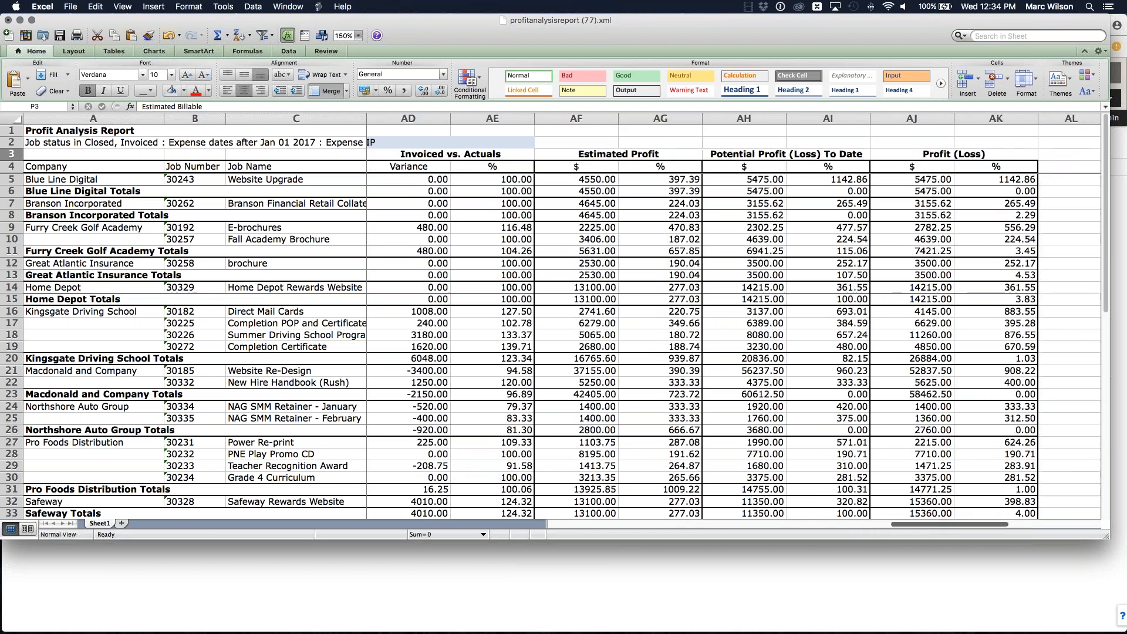
pyautogui.click(625, 155)
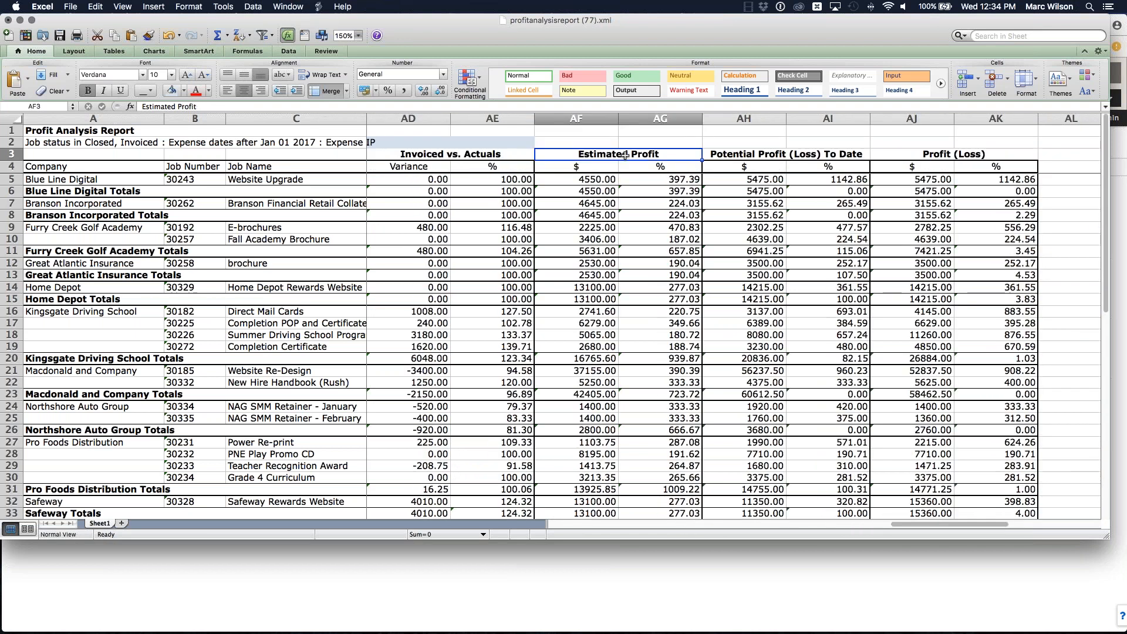
pyautogui.click(771, 155)
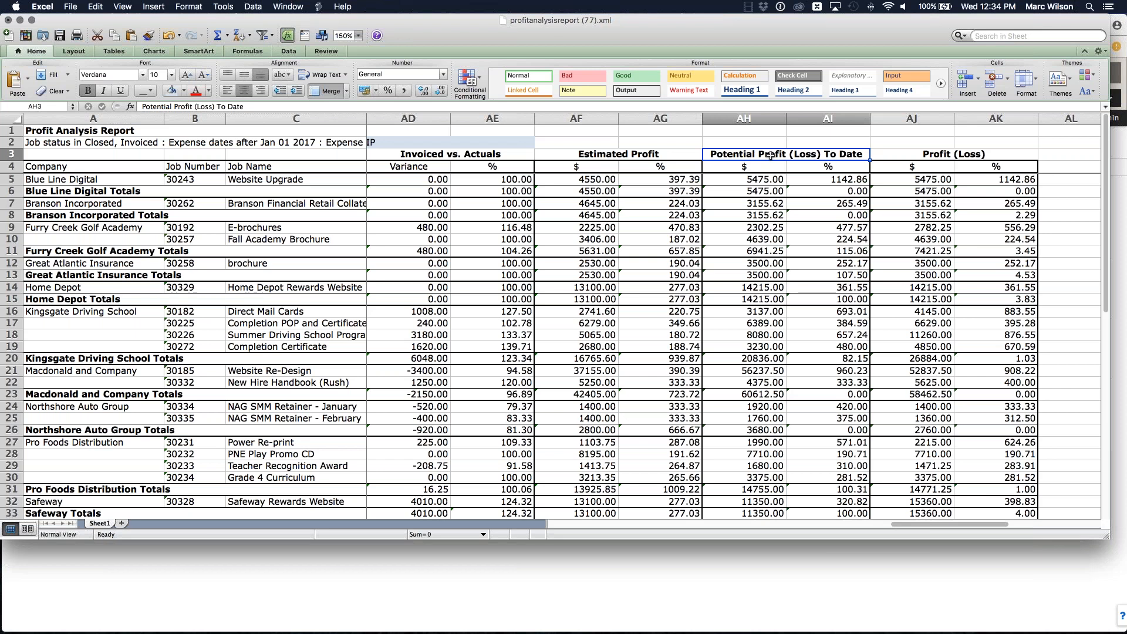
# Step: Inspect the first job's formulas in the Estimated Profit, Potential Profit (Loss) To Date and Profit (Loss) columns
pyautogui.click(752, 180)
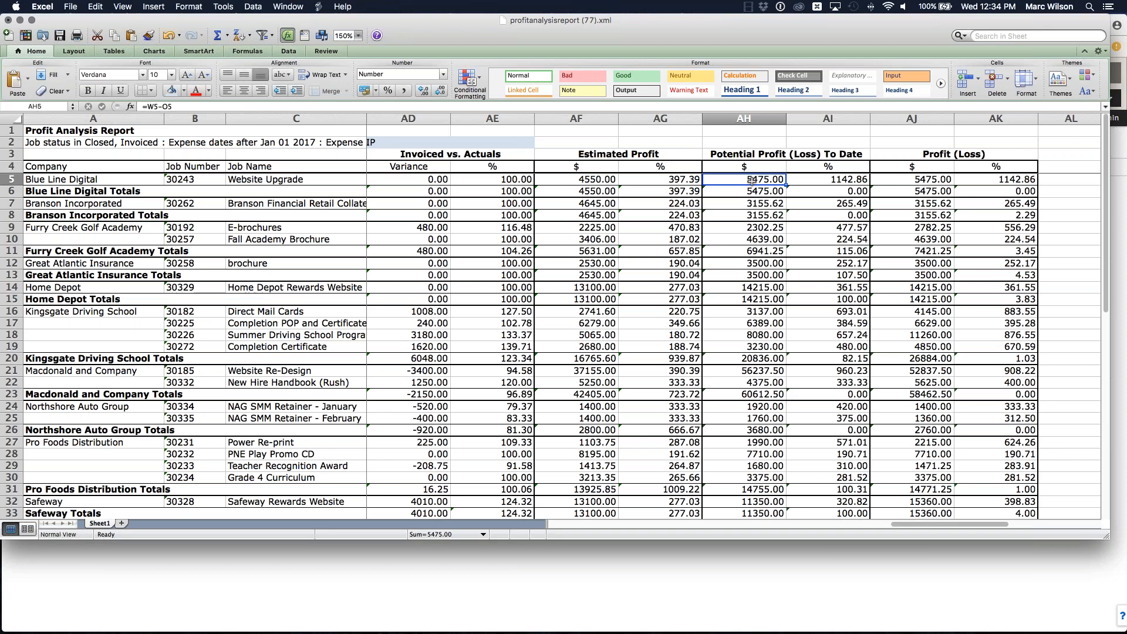
pyautogui.click(929, 179)
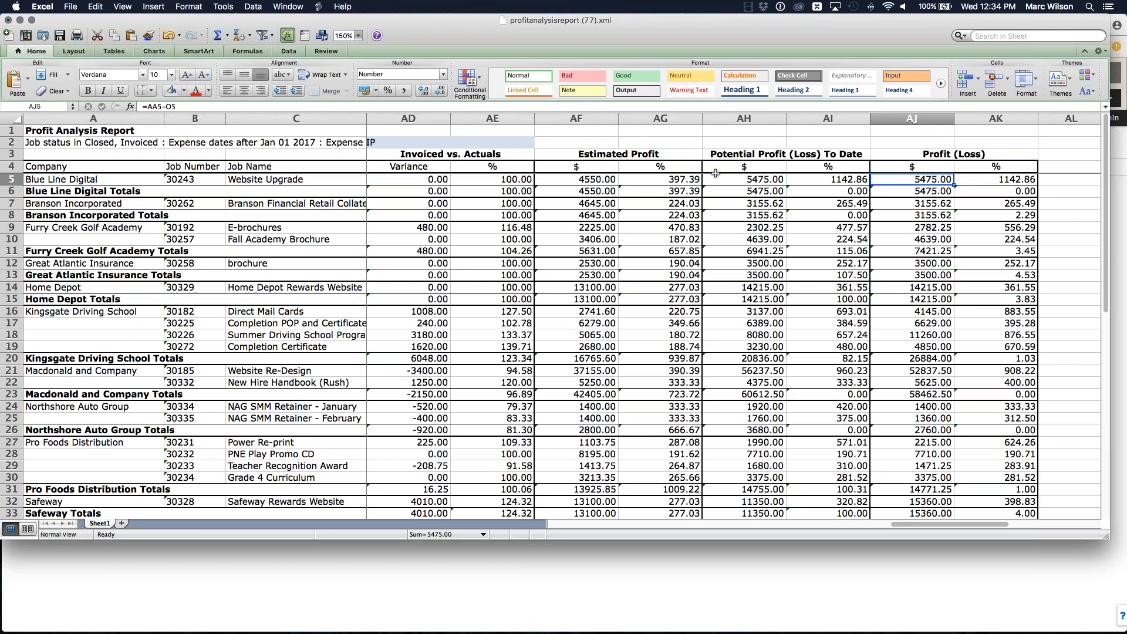
pyautogui.click(619, 153)
pyautogui.click(787, 154)
pyautogui.click(933, 155)
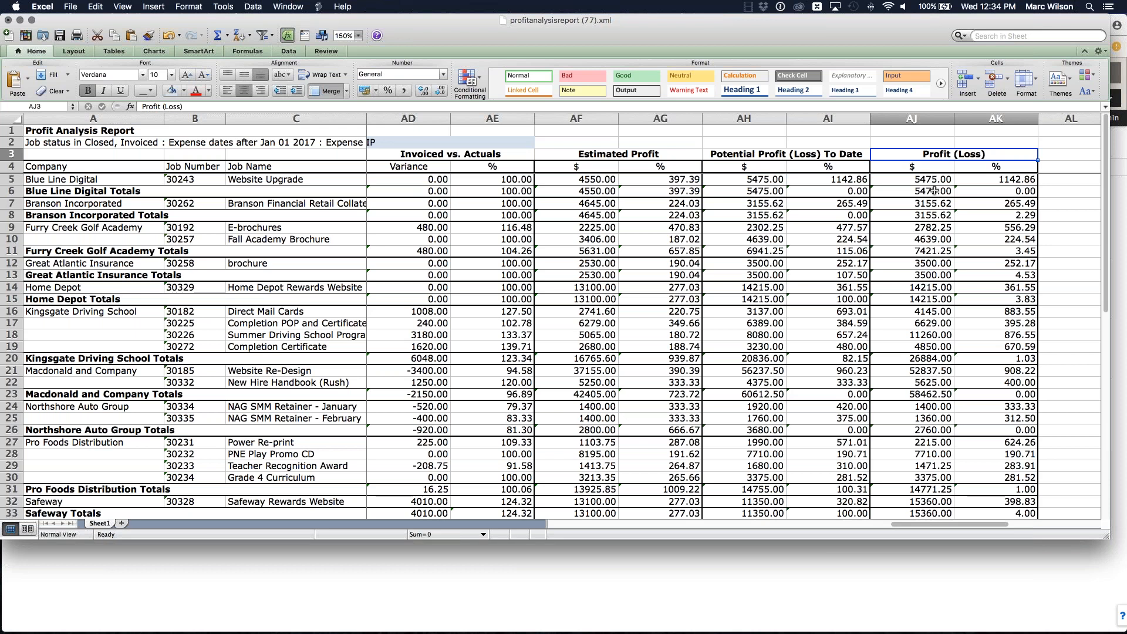
pyautogui.hscroll(-2, 933, 190)
pyautogui.click(671, 179)
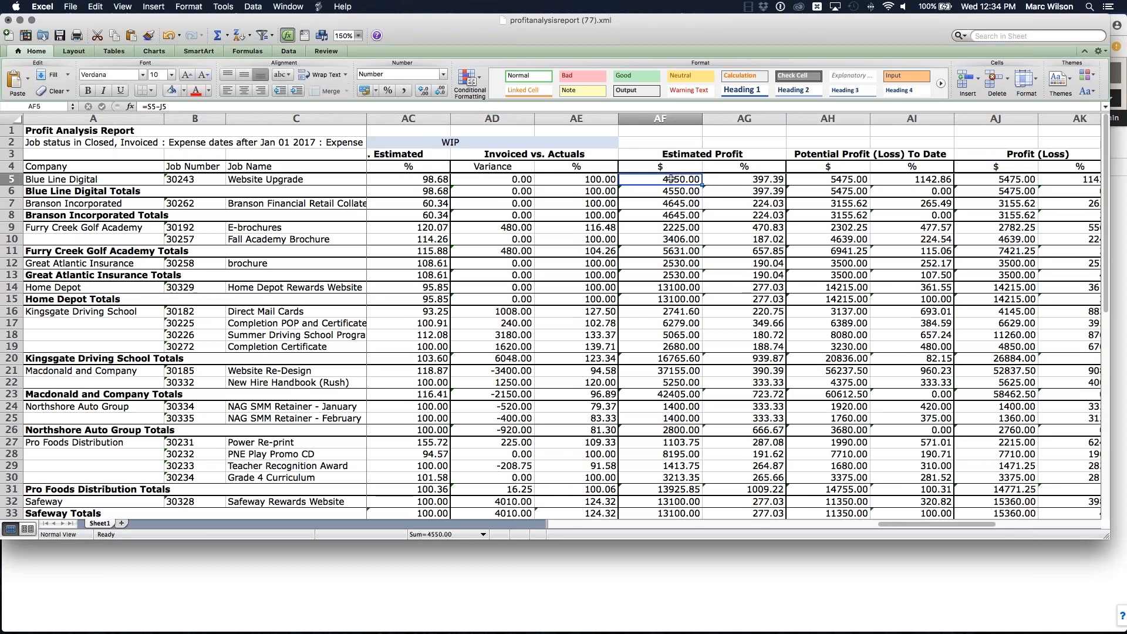
pyautogui.hscroll(3, 618, 182)
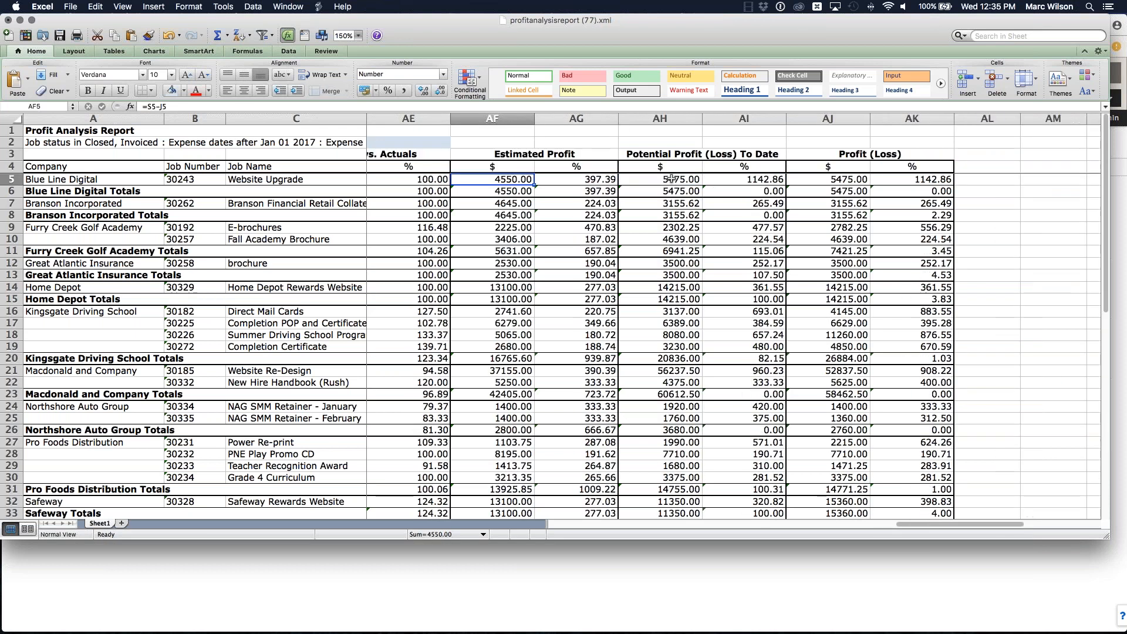
pyautogui.click(616, 181)
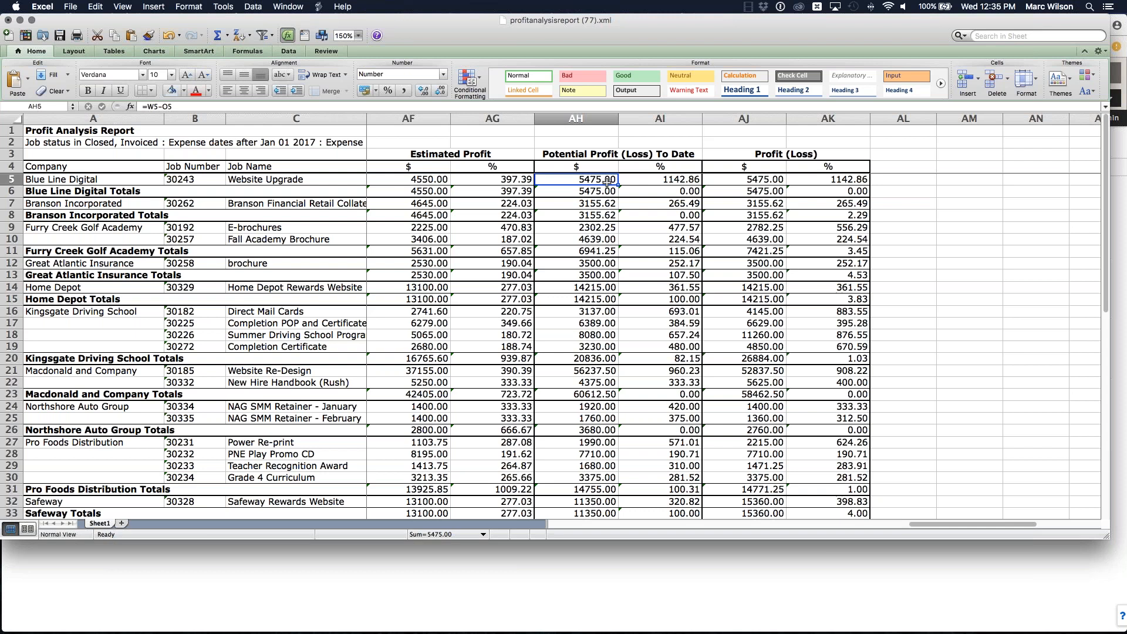
pyautogui.click(767, 179)
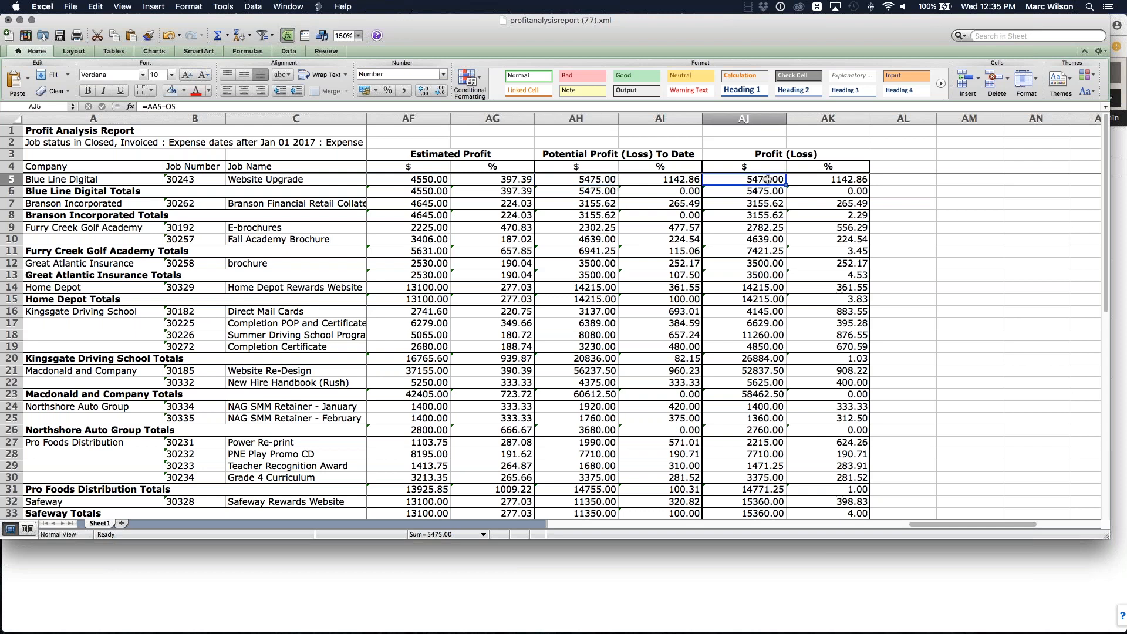
pyautogui.moveTo(942, 522); pyautogui.dragTo(933, 524)
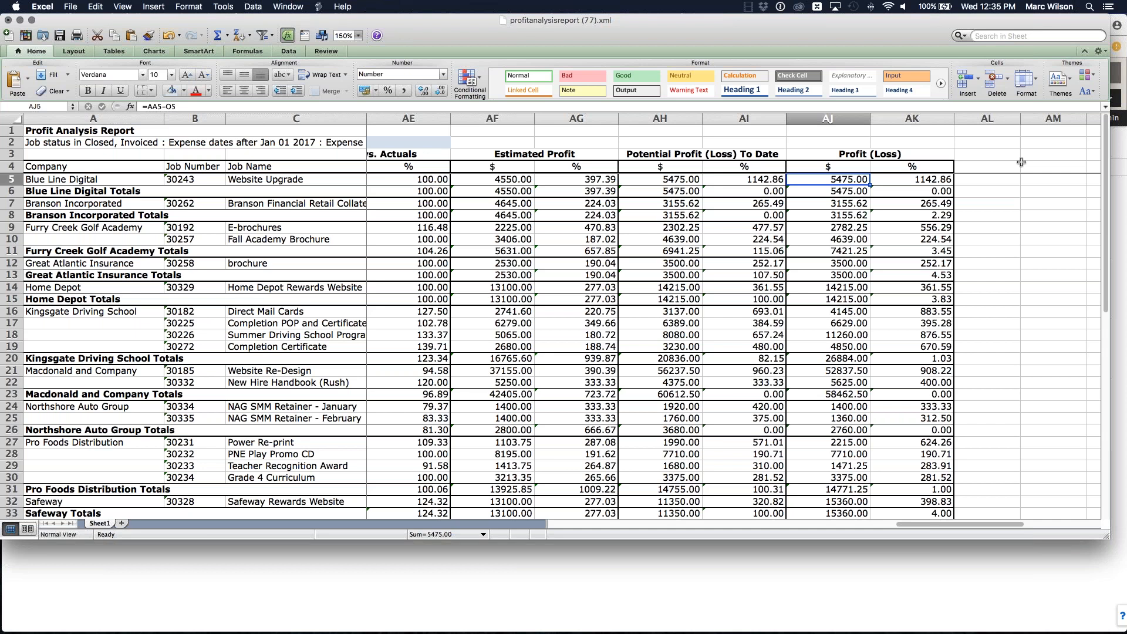
pyautogui.click(513, 178)
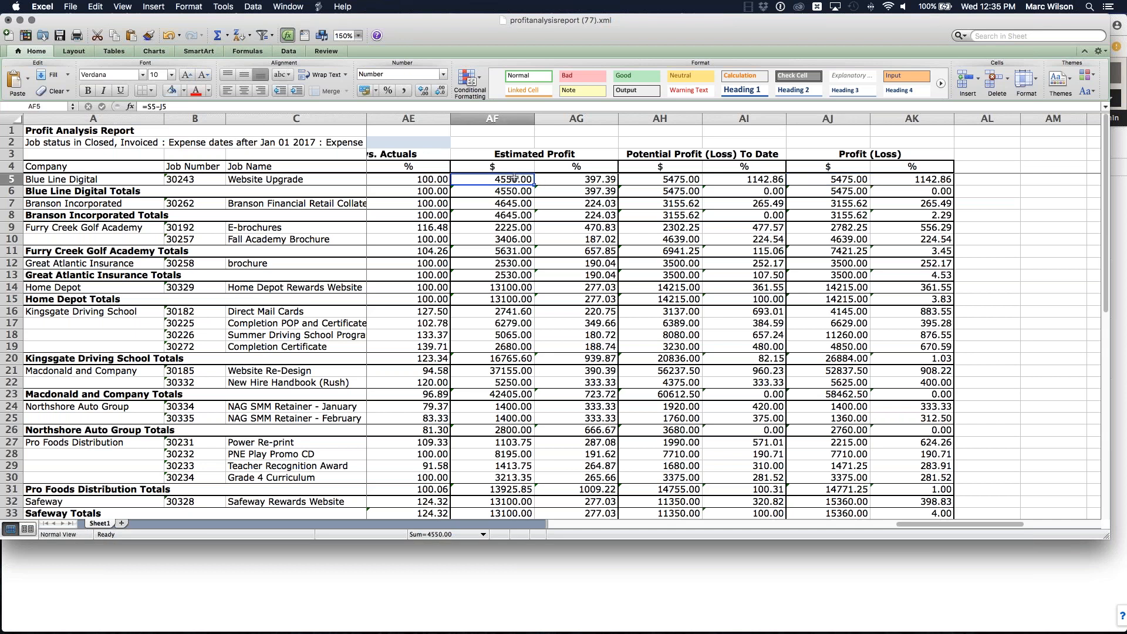
pyautogui.click(678, 180)
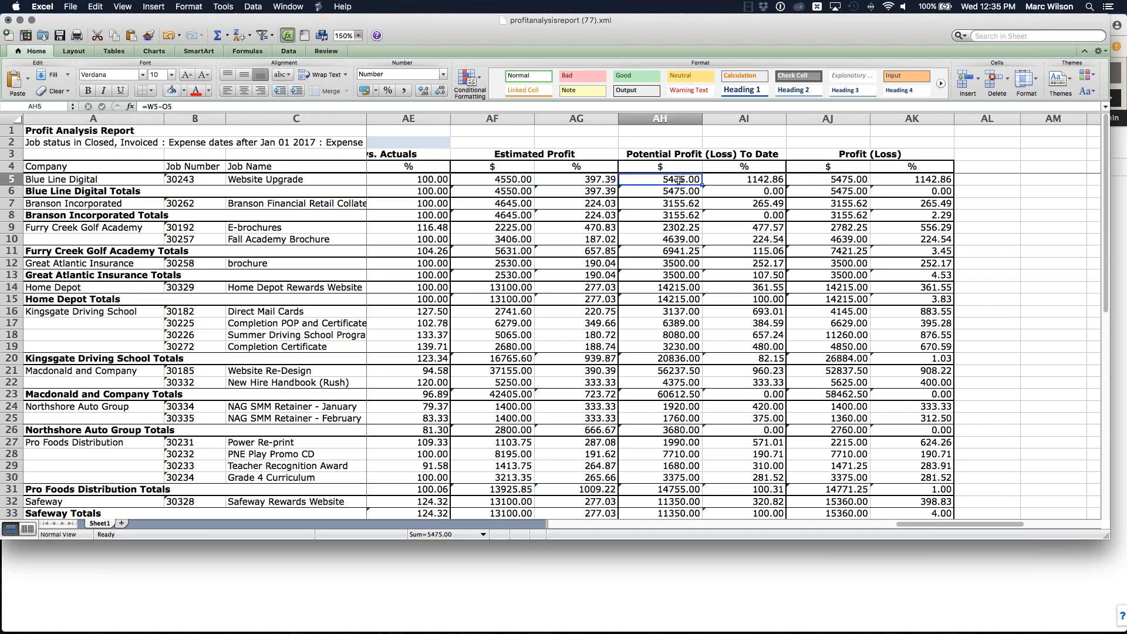
pyautogui.click(855, 177)
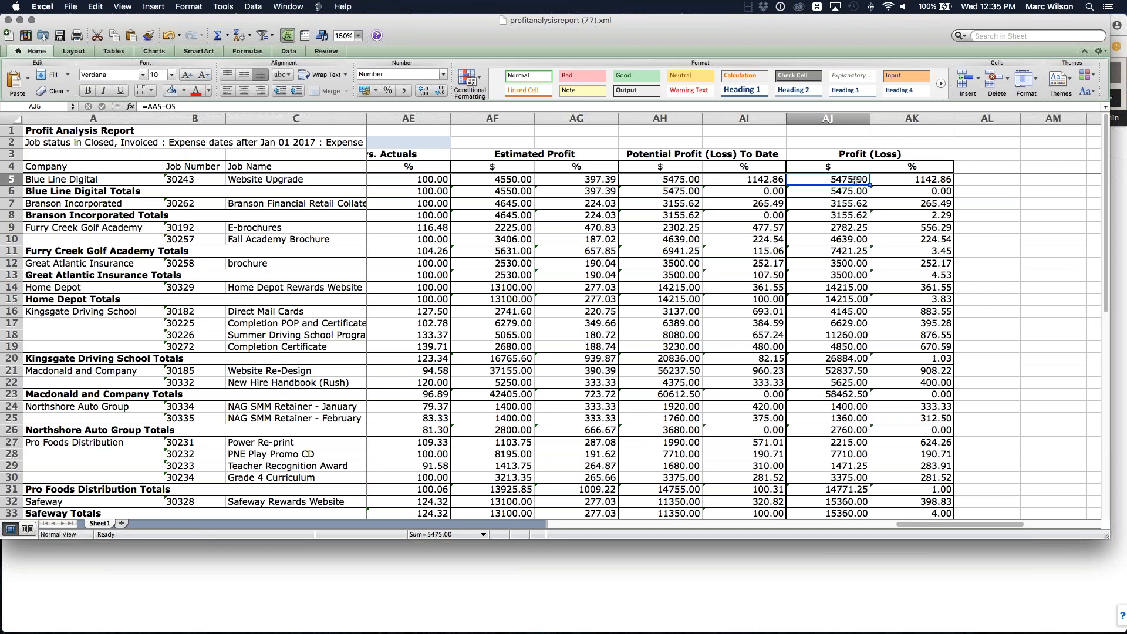
pyautogui.click(531, 182)
pyautogui.click(1019, 167)
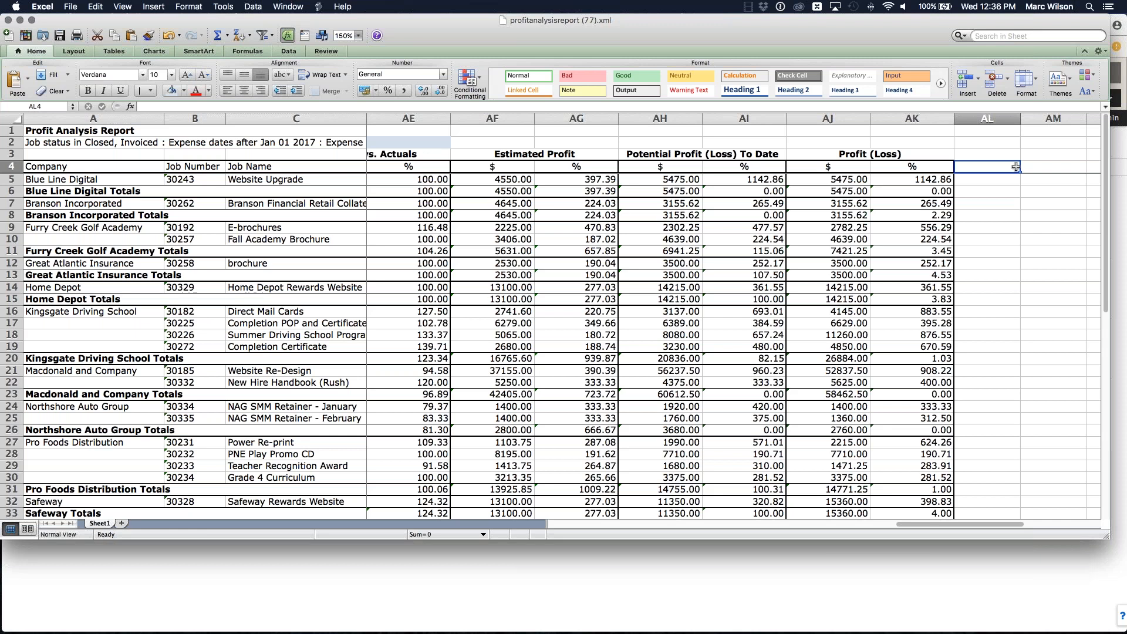
pyautogui.click(1116, 46)
pyautogui.moveTo(806, 18)
pyautogui.mouseDown()
pyautogui.moveTo(810, 33)
pyautogui.moveTo(809, 19)
pyautogui.mouseUp()
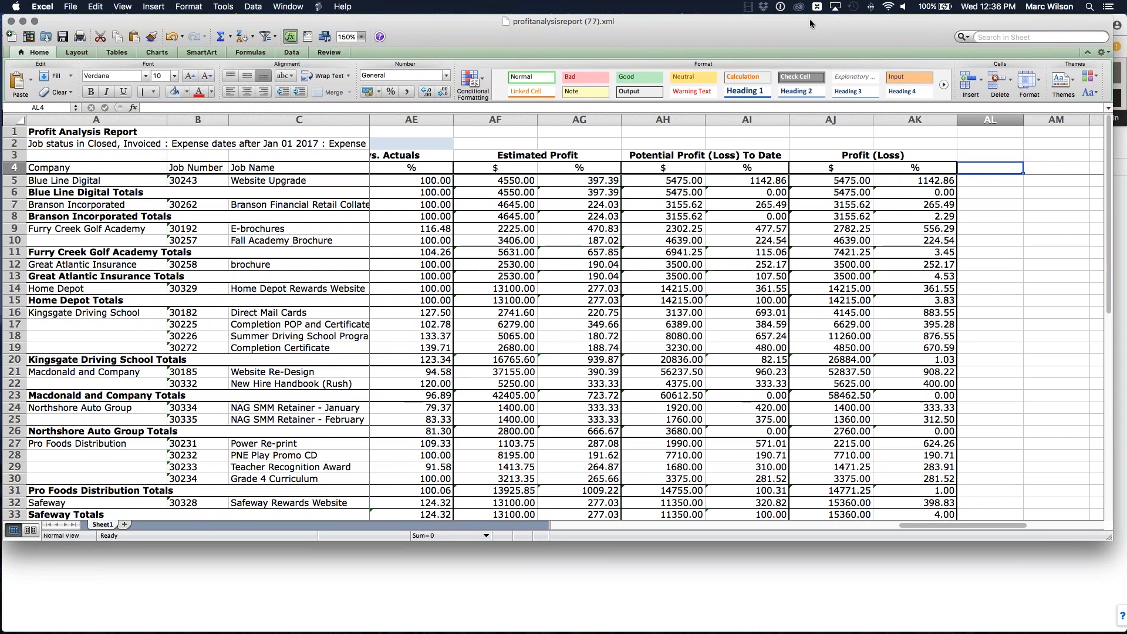
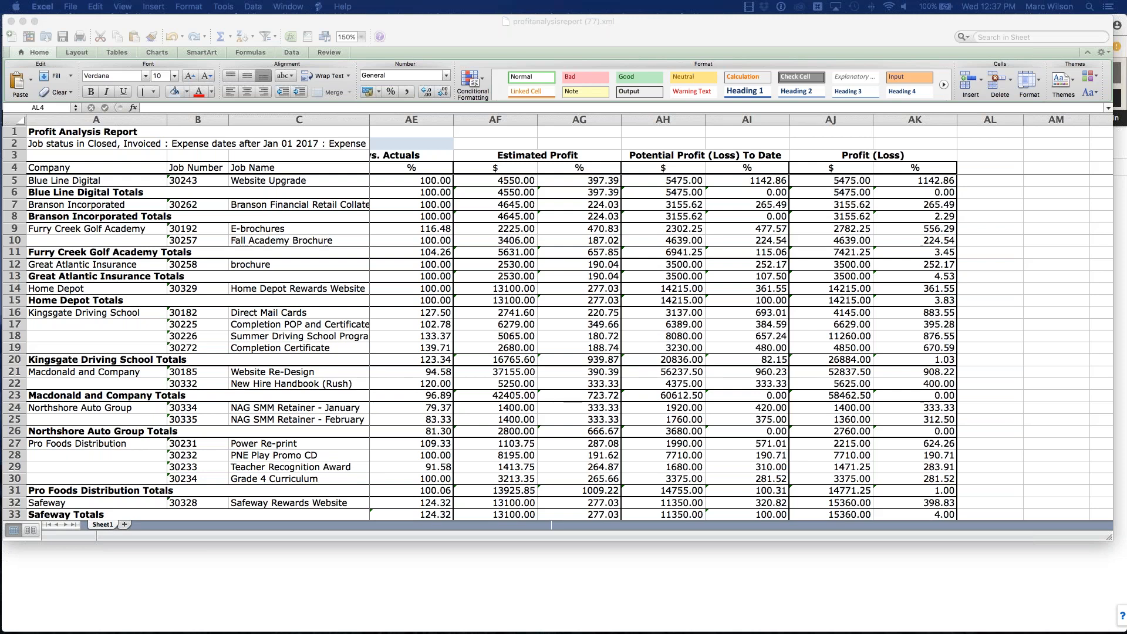
# Step: Close the profit analysis workbook without saving changes
pyautogui.click(786, 20)
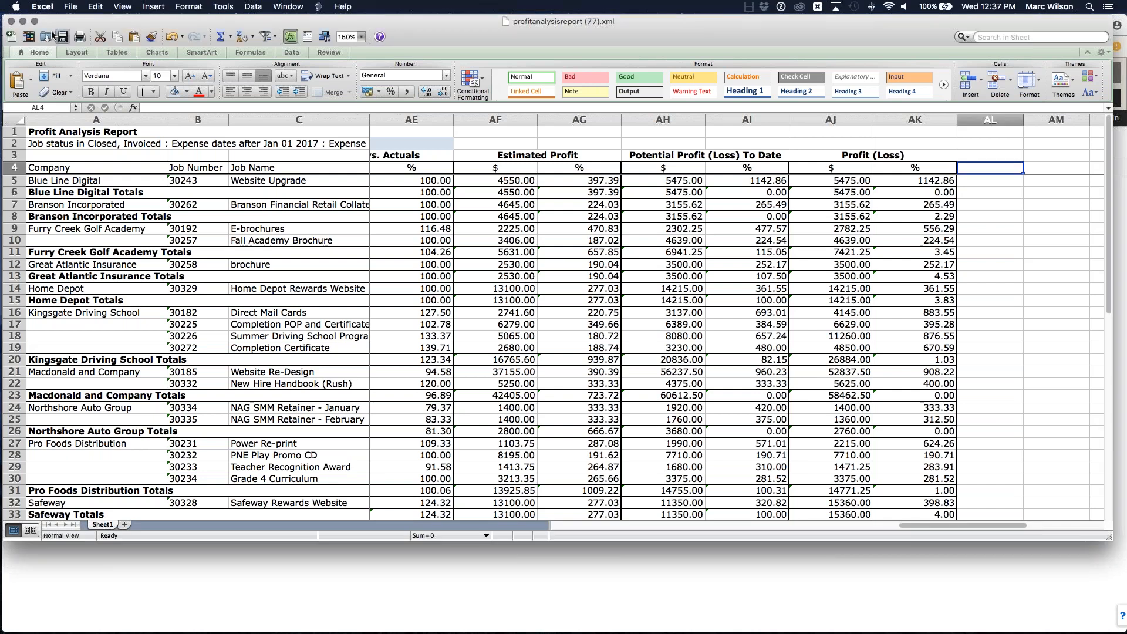
pyautogui.click(12, 22)
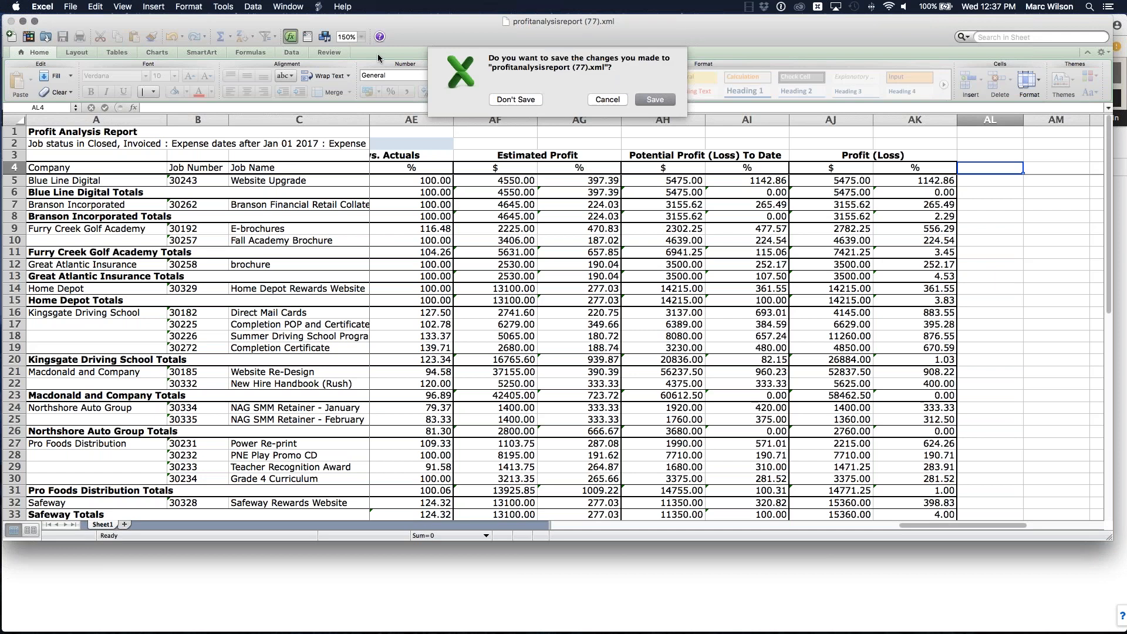
pyautogui.click(516, 99)
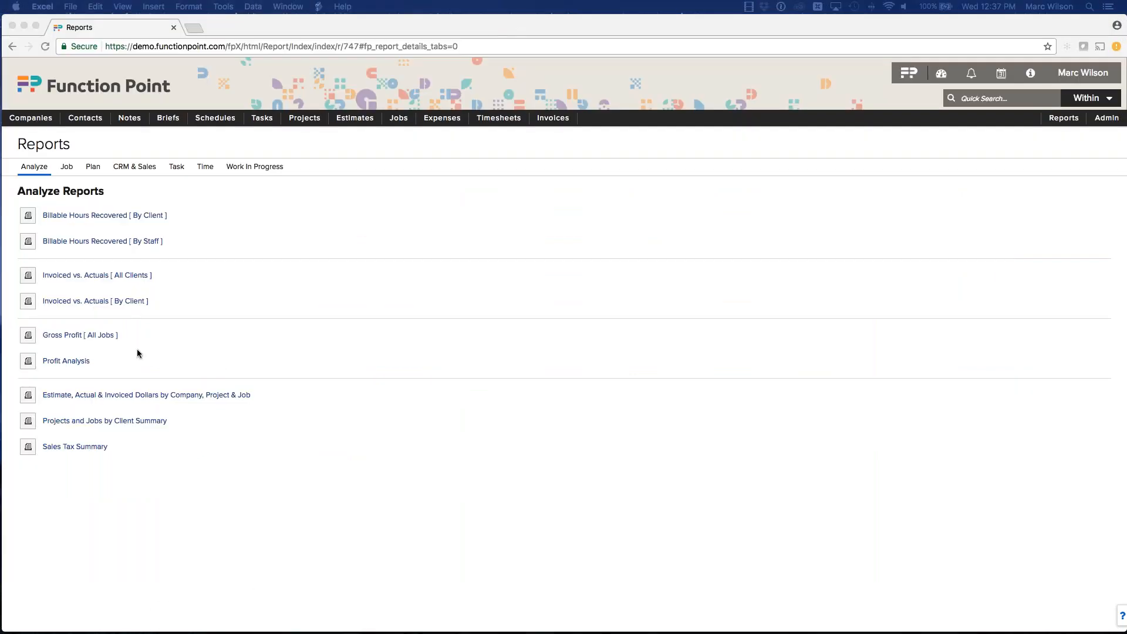
# Step: Run the Profit Analysis report with no parameters and show the downloaded file in Finder
pyautogui.click(72, 361)
pyautogui.click(71, 363)
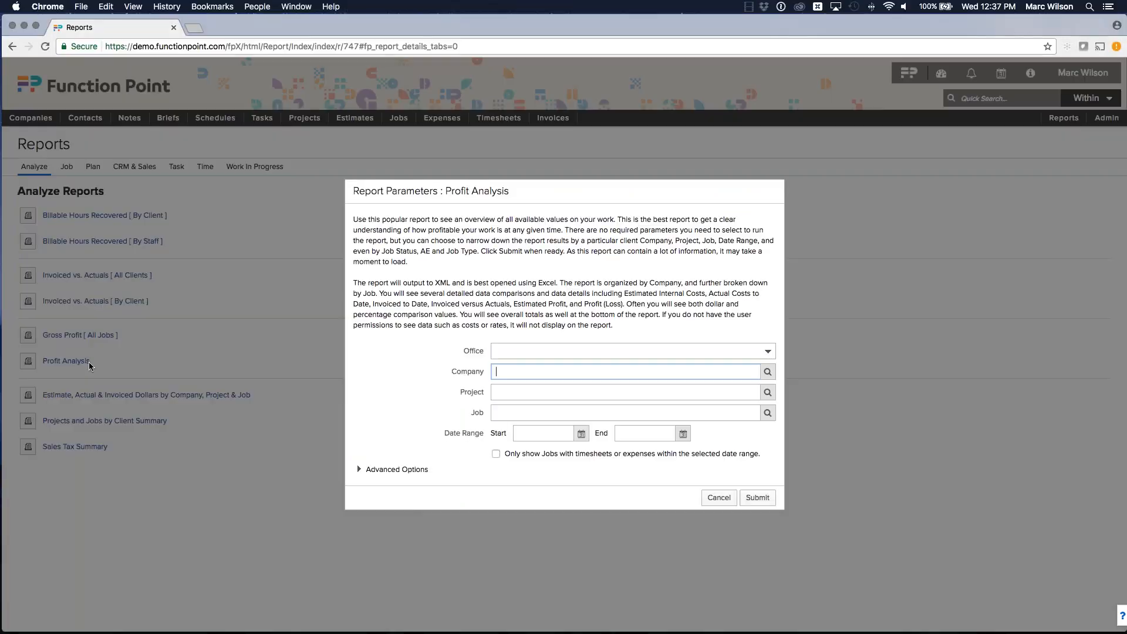
pyautogui.click(758, 498)
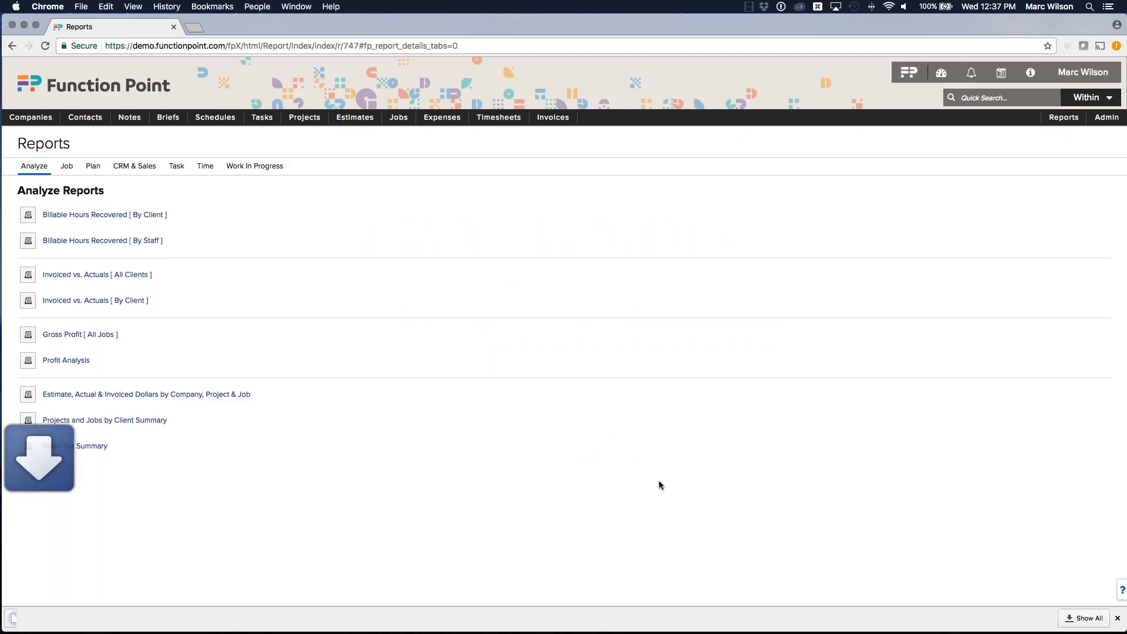
pyautogui.click(120, 619)
pyautogui.click(157, 602)
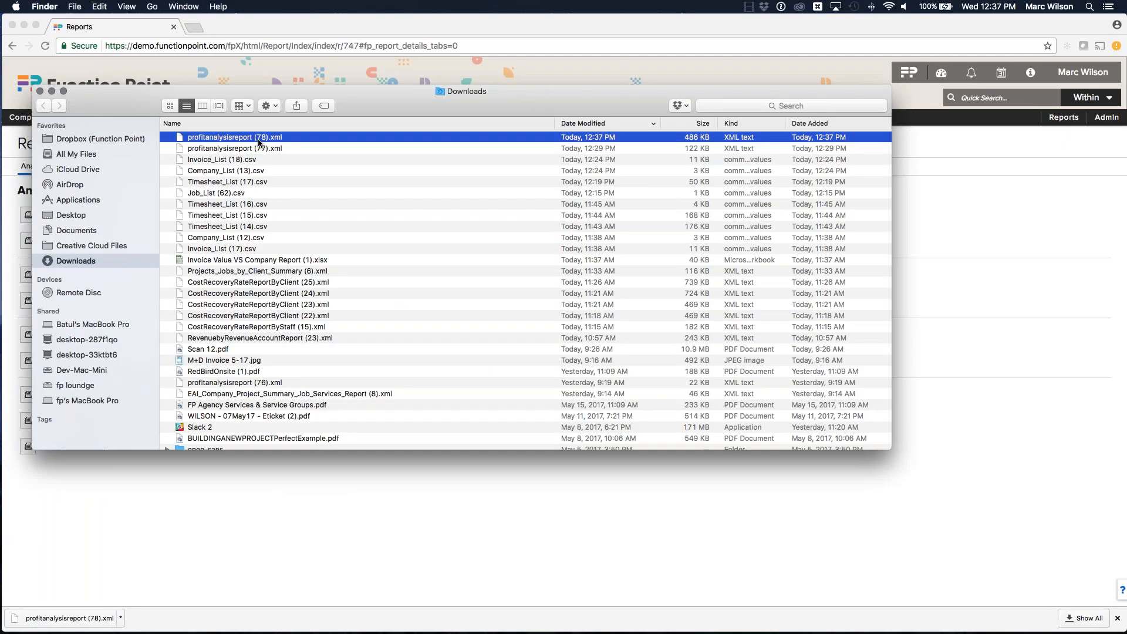
# Step: Set profitanalysisreport (78).xml to open with Safari through its Get Info window
pyautogui.rightClick(247, 140)
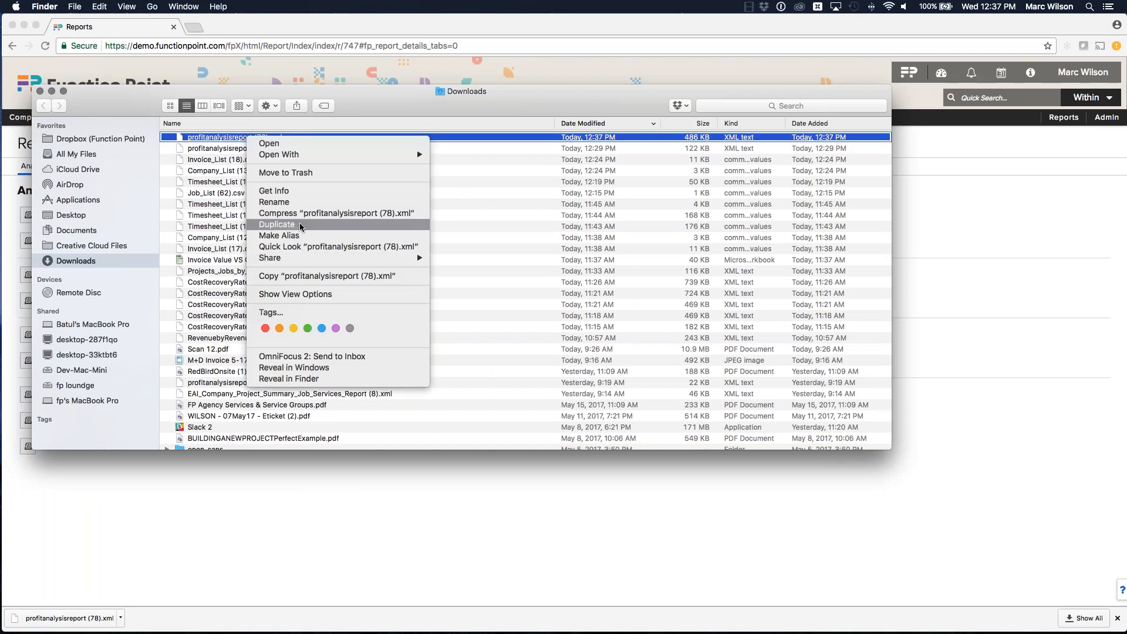
pyautogui.click(304, 193)
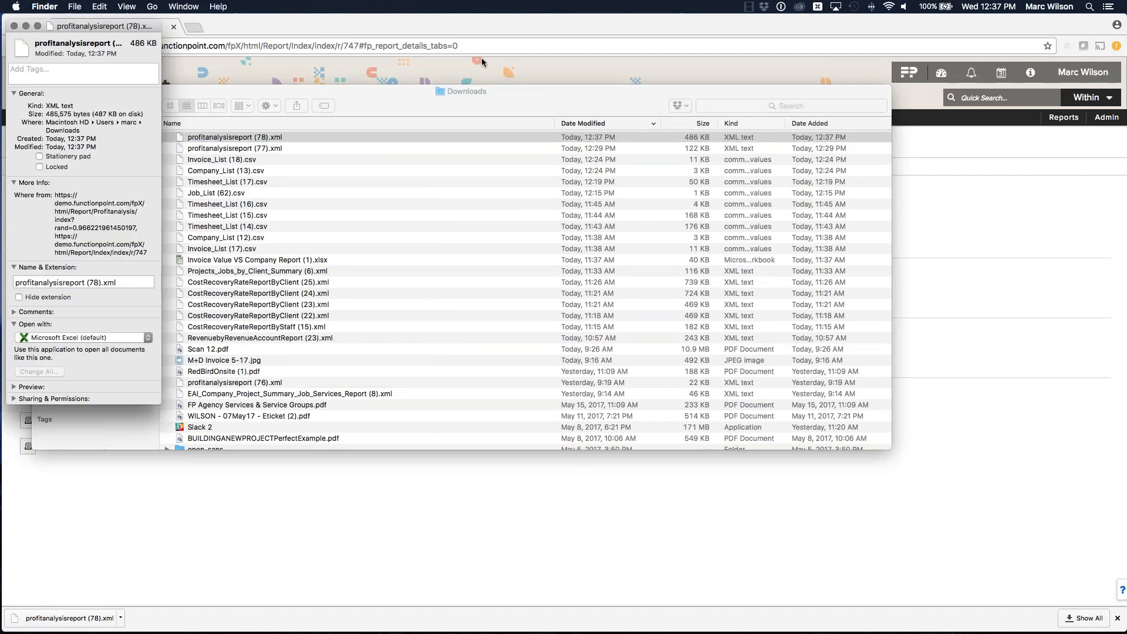
pyautogui.click(100, 338)
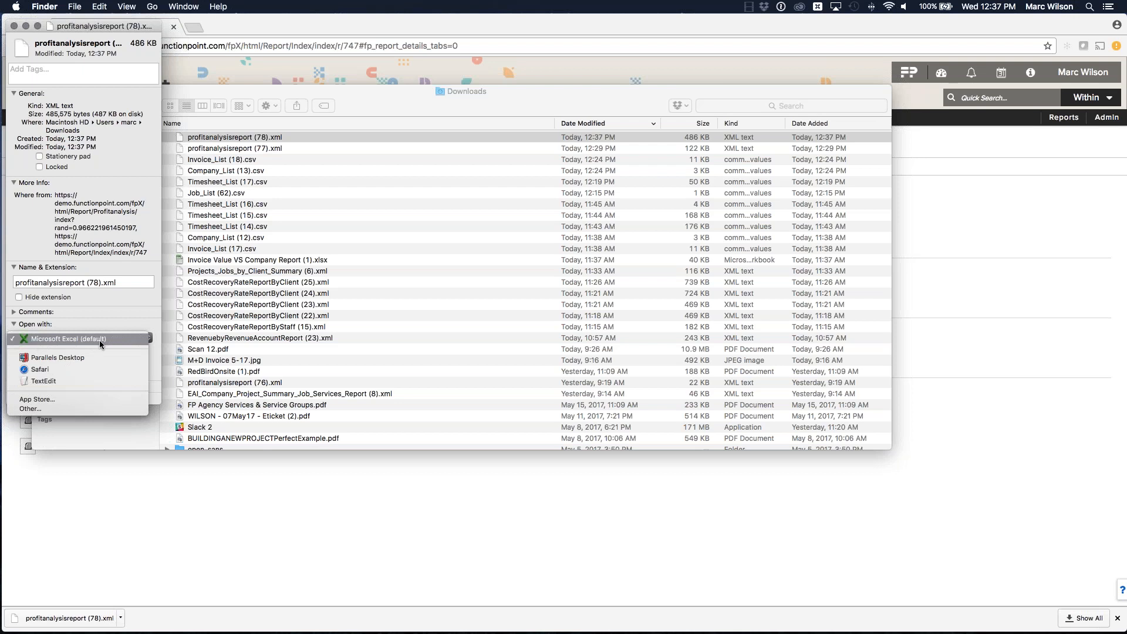
pyautogui.click(72, 364)
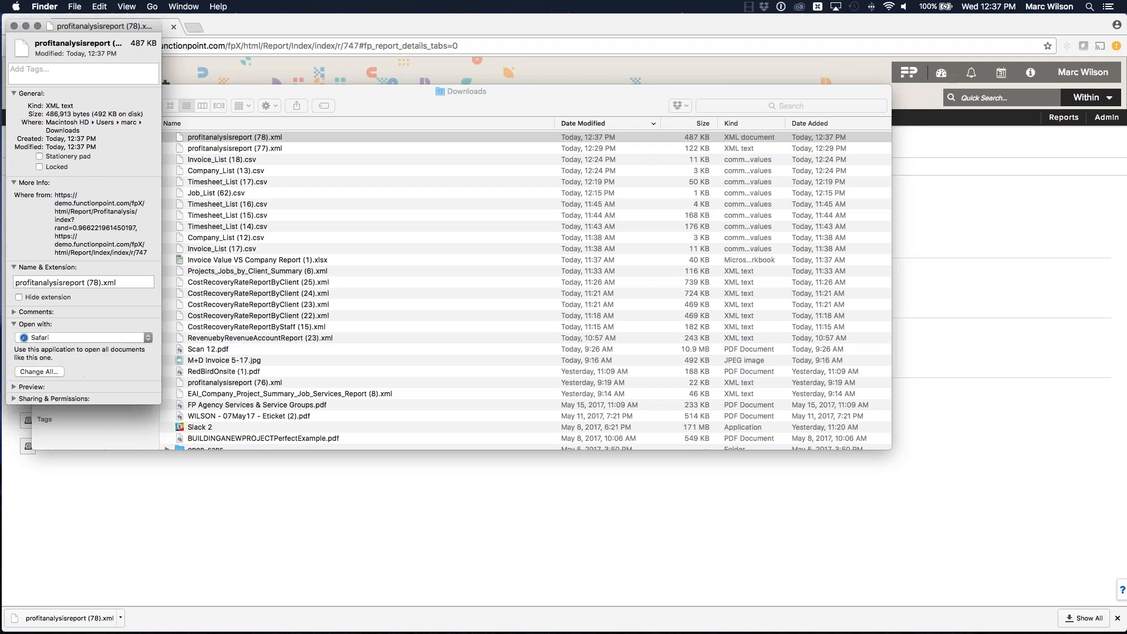
pyautogui.click(14, 26)
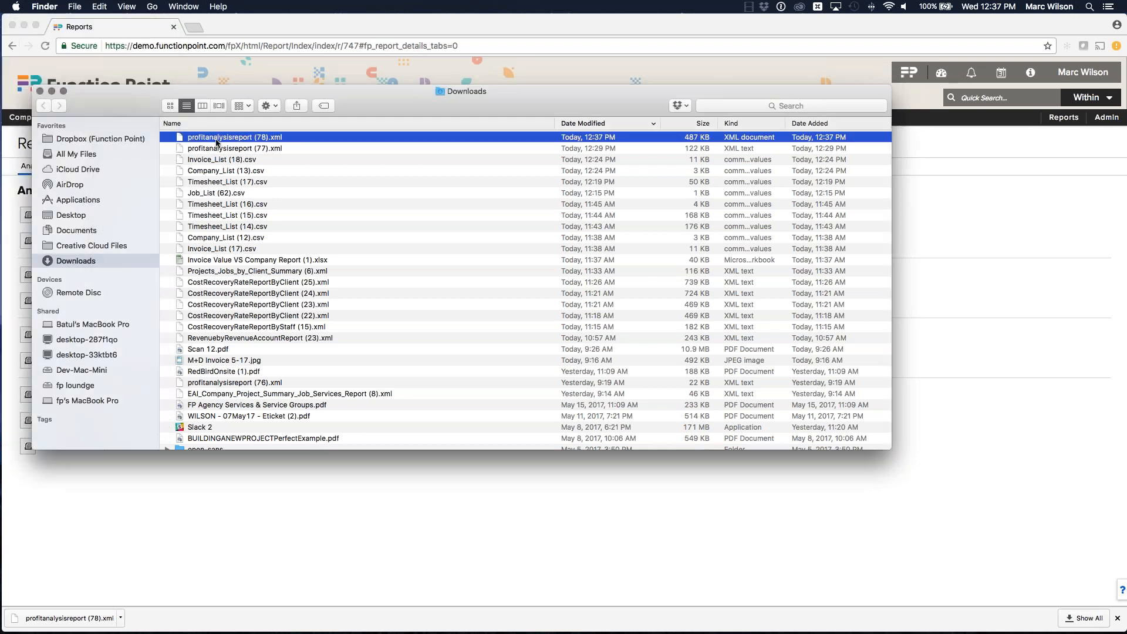
# Step: Close the Downloads window and open the downloaded report from the browser's download bar
pyautogui.click(40, 91)
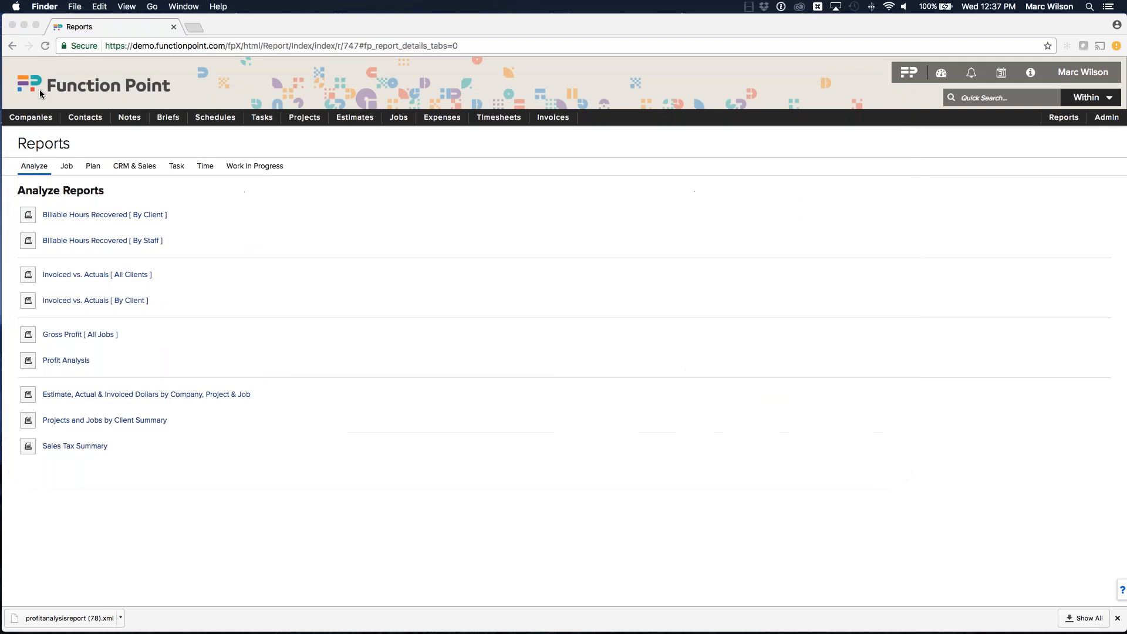
pyautogui.click(81, 621)
pyautogui.click(637, 246)
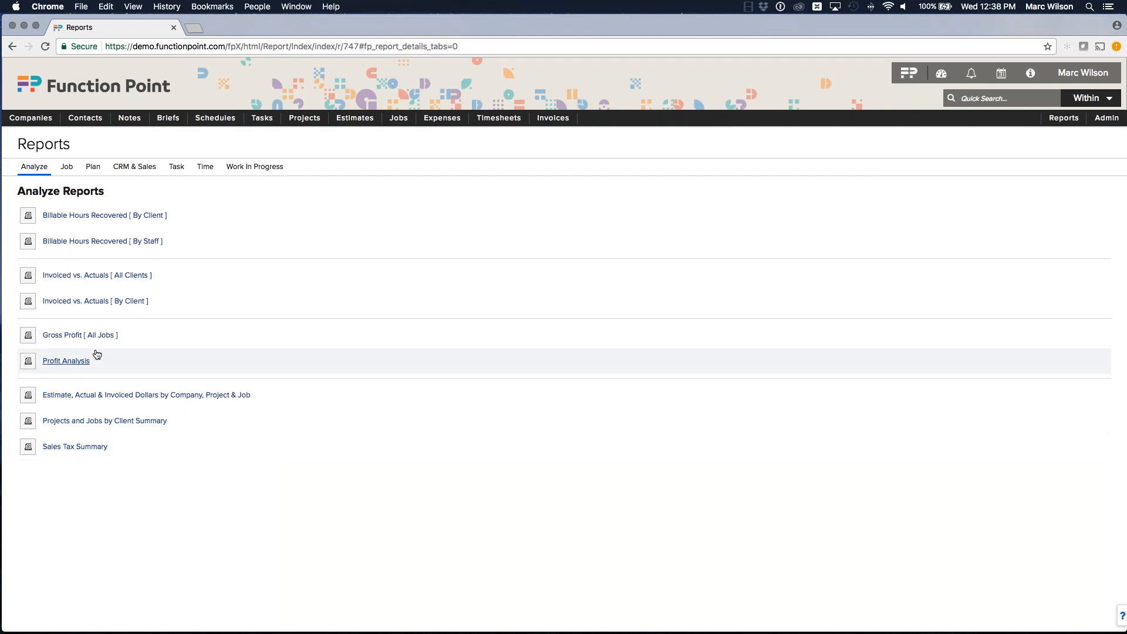
# Step: Run the Profit Analysis report again, open the downloaded file in Excel, and close the workbook
pyautogui.click(71, 363)
pyautogui.click(757, 498)
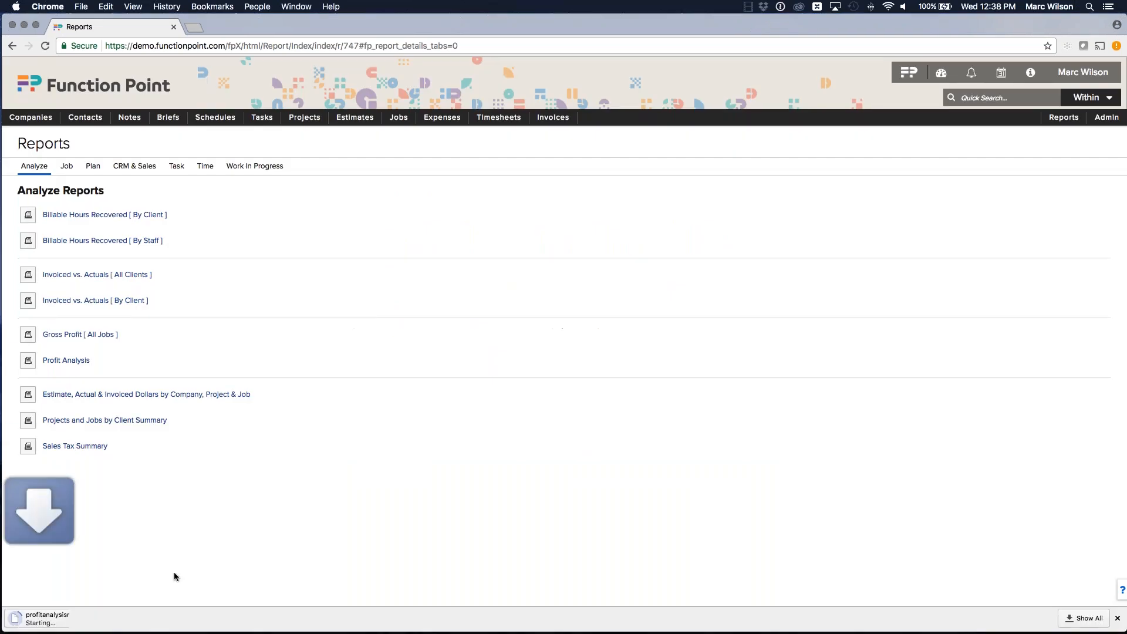
pyautogui.click(65, 617)
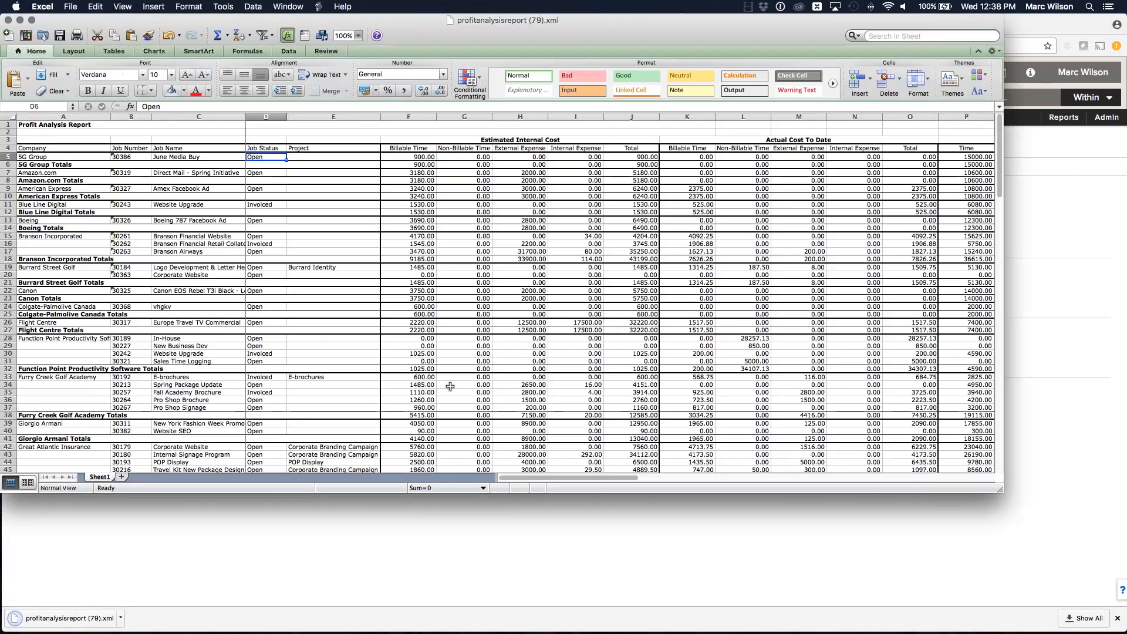
pyautogui.click(9, 22)
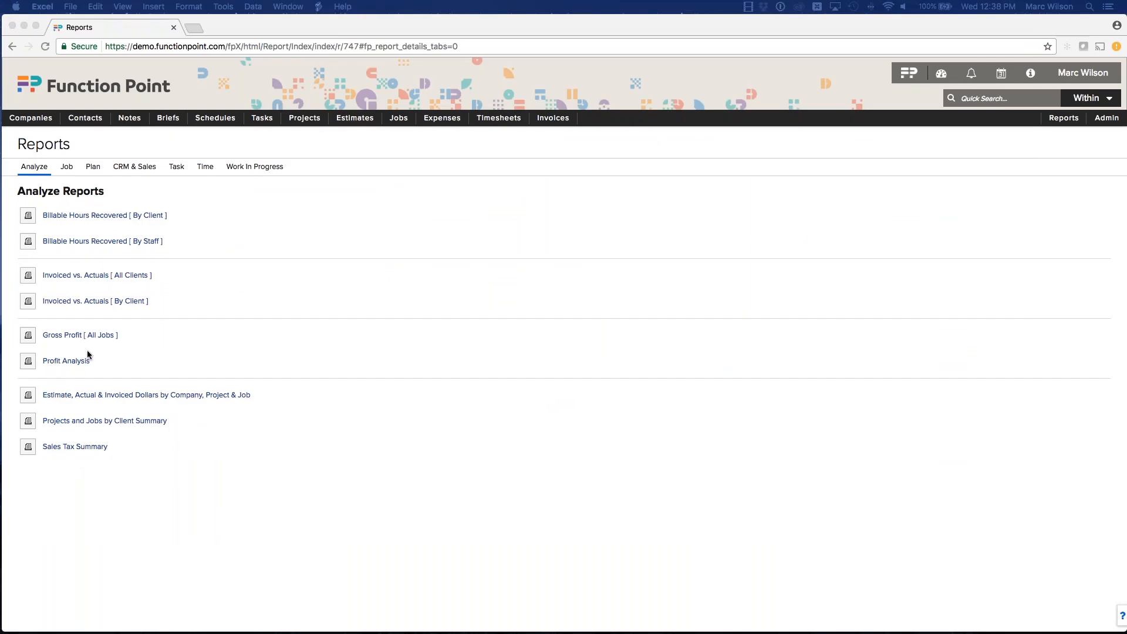
# Step: Generate another Profit Analysis report and reveal the new download in Finder
pyautogui.click(67, 362)
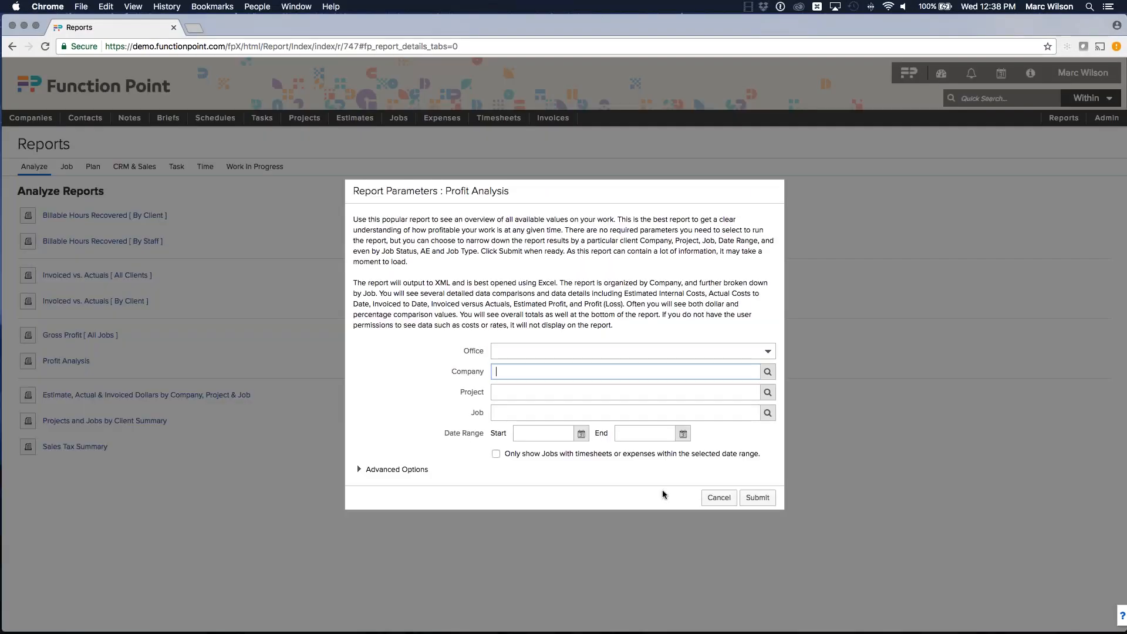
pyautogui.click(757, 497)
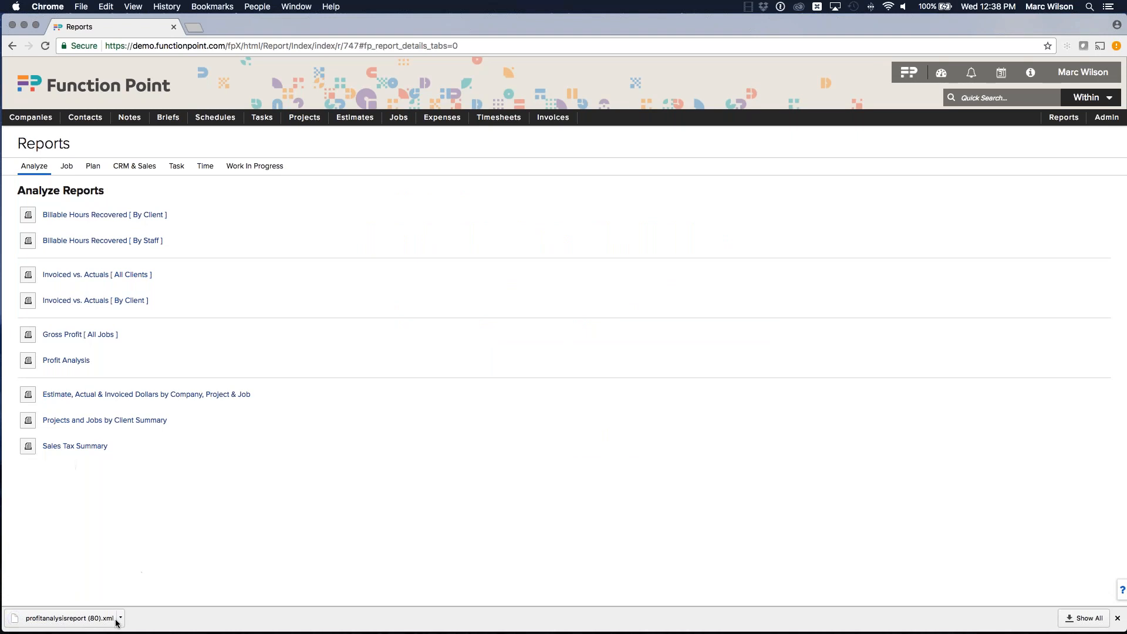
pyautogui.click(121, 619)
pyautogui.click(141, 601)
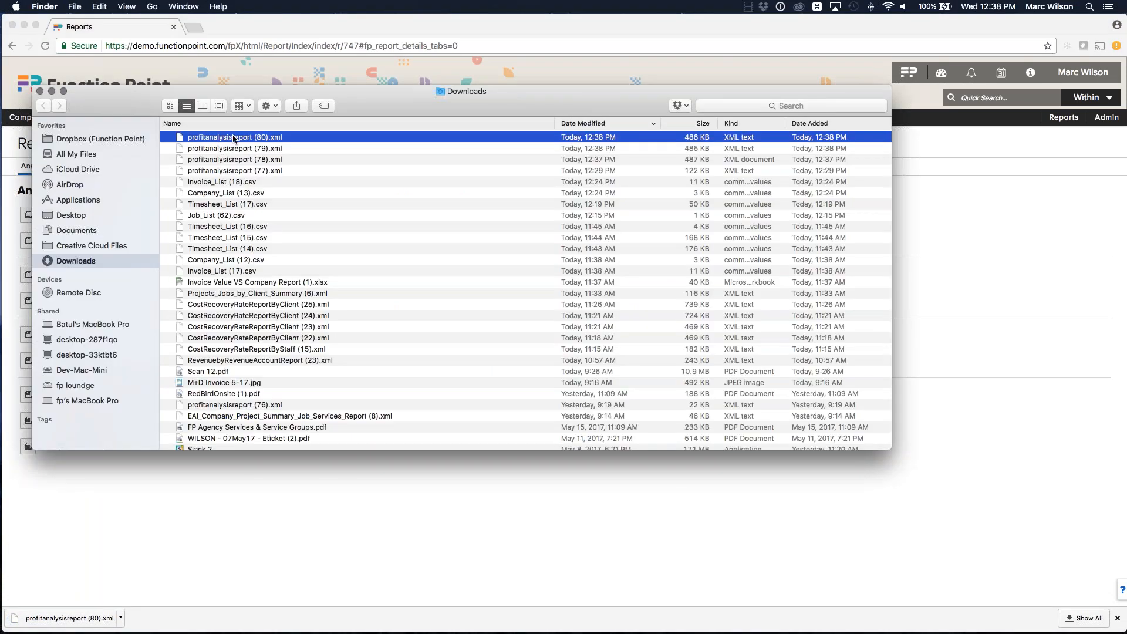
# Step: Set profitanalysisreport (80).xml to open with Microsoft Excel through its Get Info window
pyautogui.rightClick(233, 138)
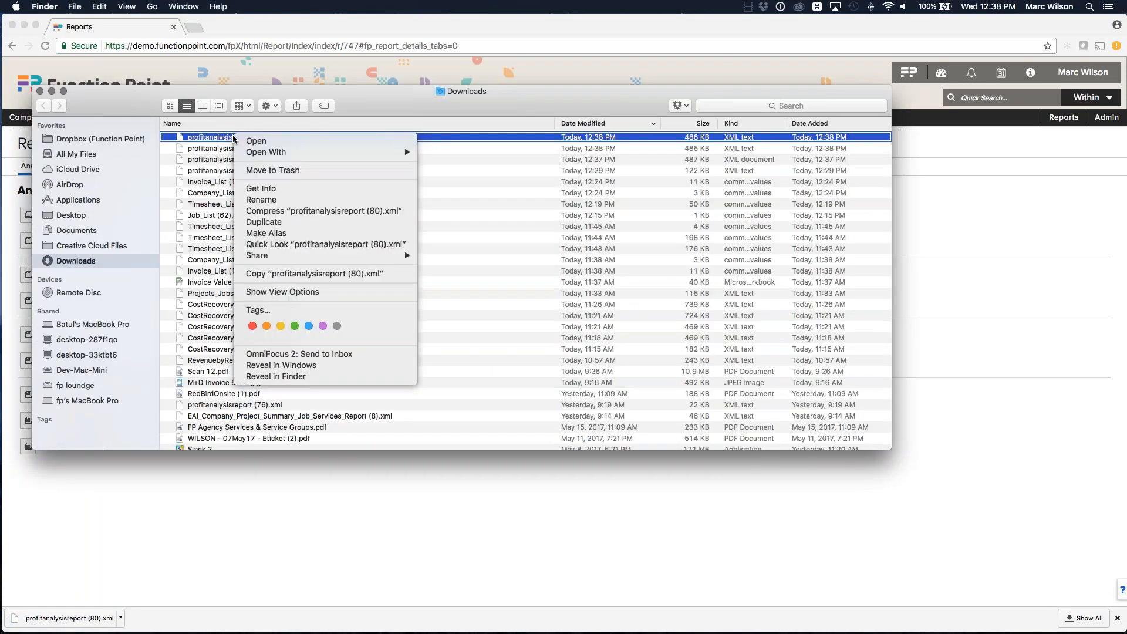
pyautogui.click(271, 189)
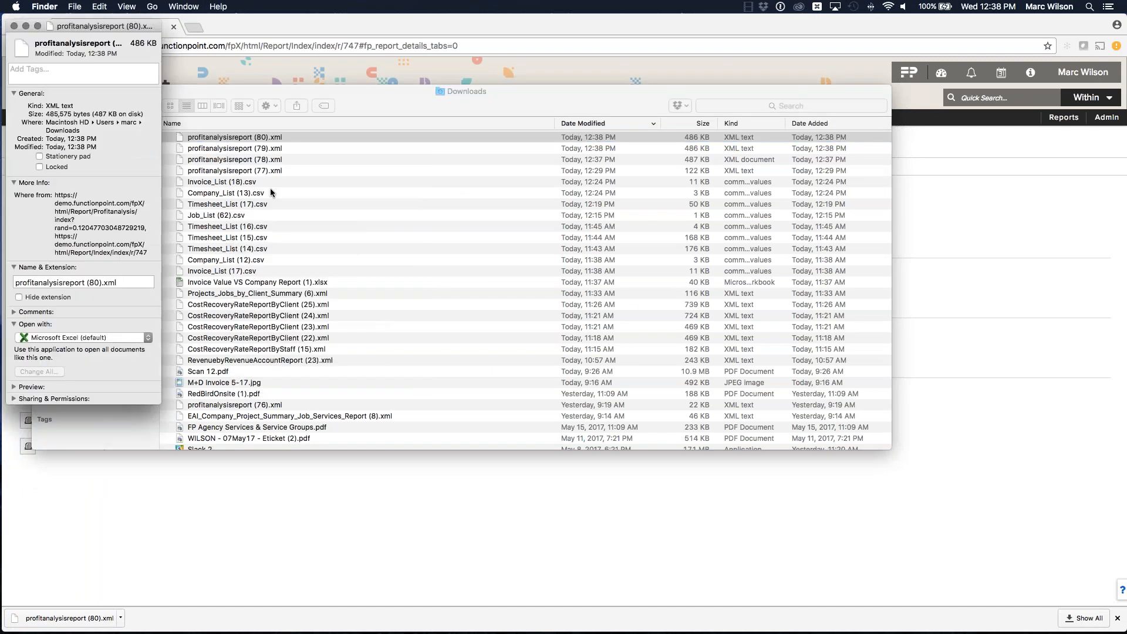
pyautogui.moveTo(96, 26); pyautogui.dragTo(553, 69)
pyautogui.click(557, 380)
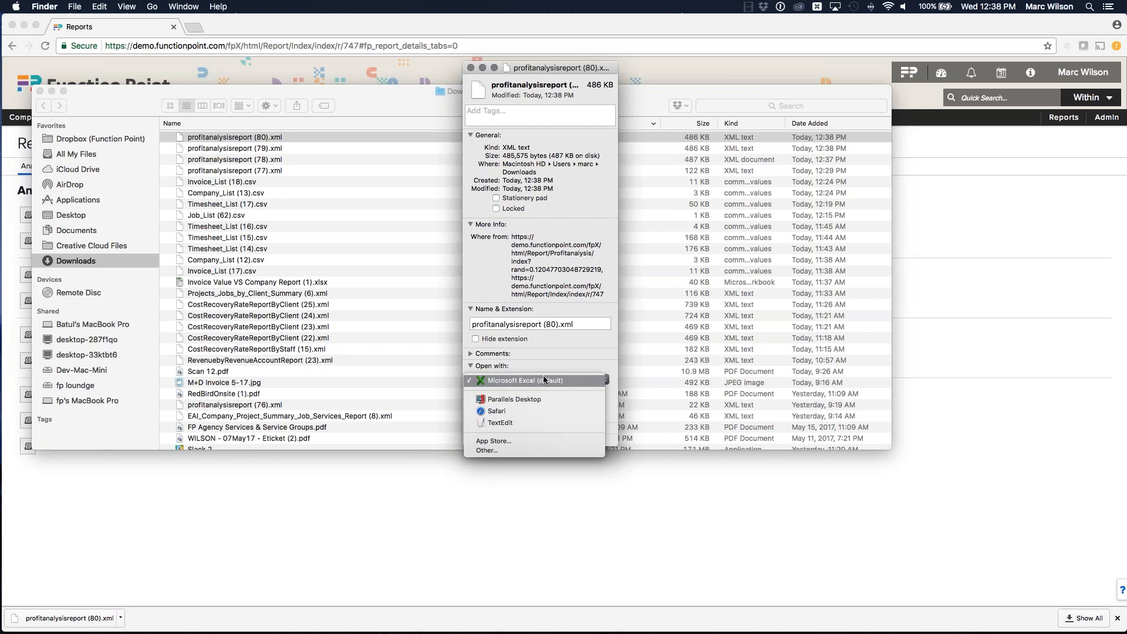
pyautogui.click(503, 381)
pyautogui.click(471, 67)
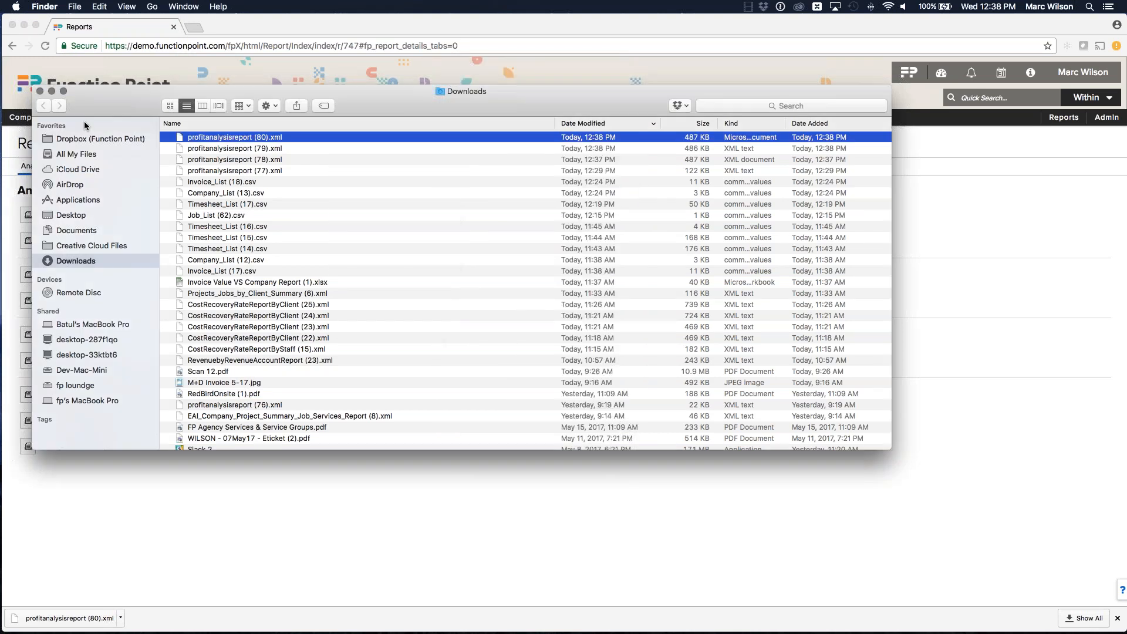
pyautogui.click(40, 91)
pyautogui.click(309, 133)
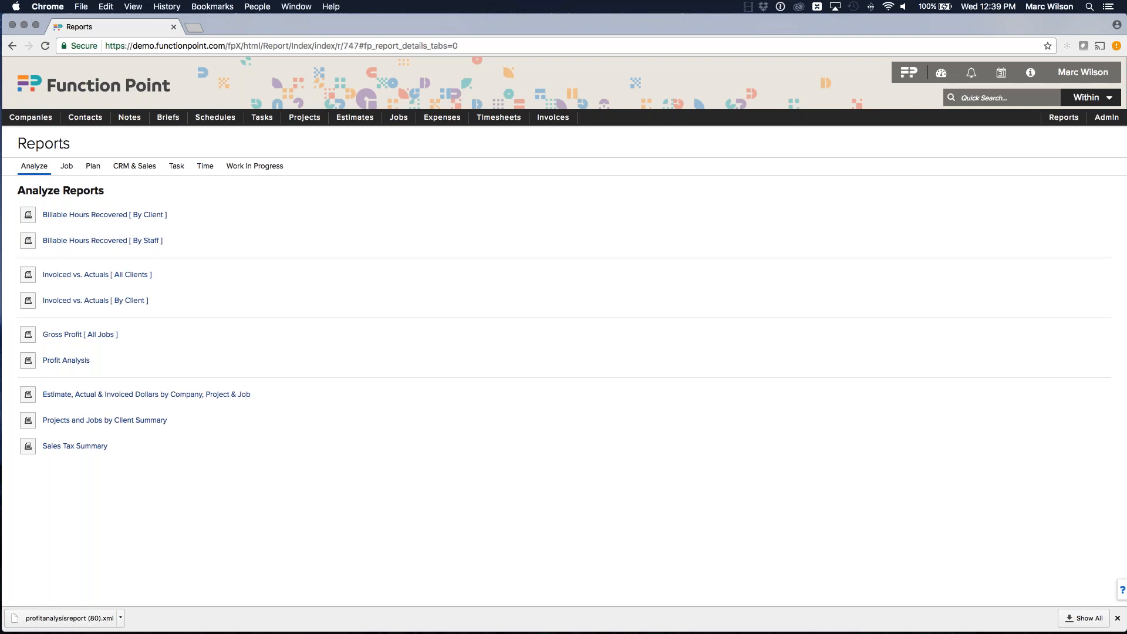
pyautogui.click(66, 361)
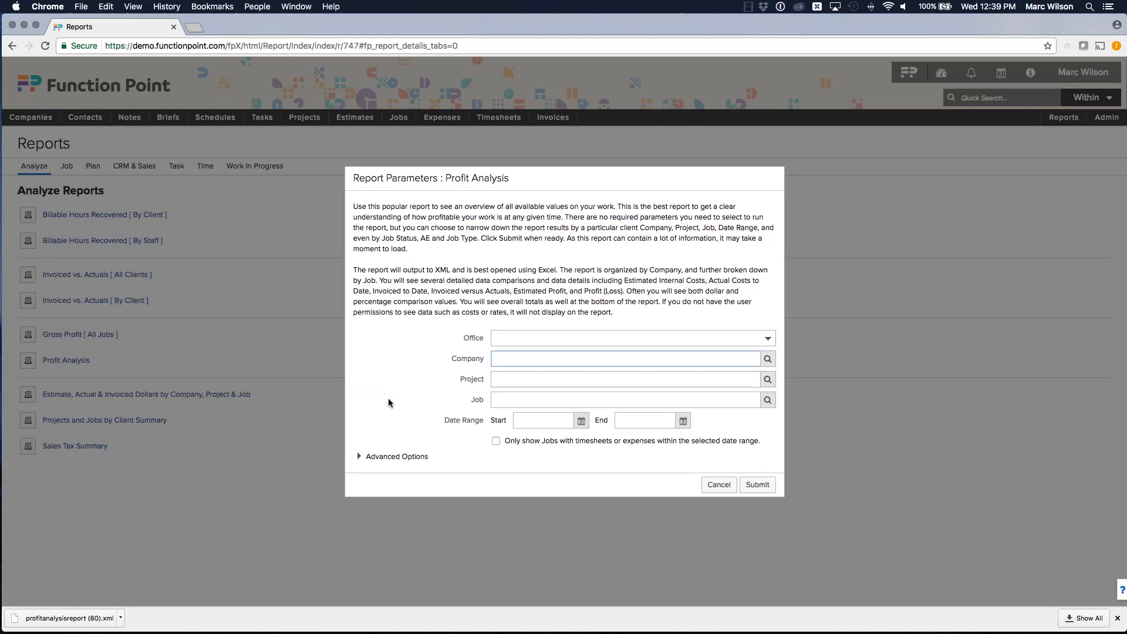
pyautogui.click(575, 542)
# Step: Reveal the downloads in Finder and open profitanalysisreport (77).xml
pyautogui.click(120, 618)
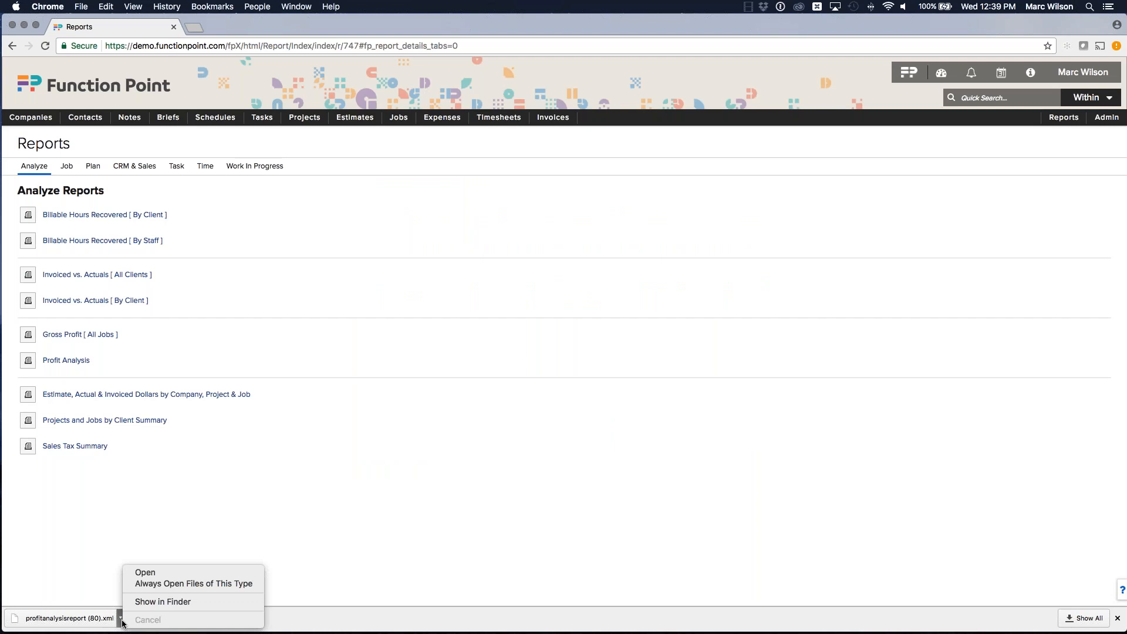
pyautogui.click(149, 598)
pyautogui.doubleClick(236, 170)
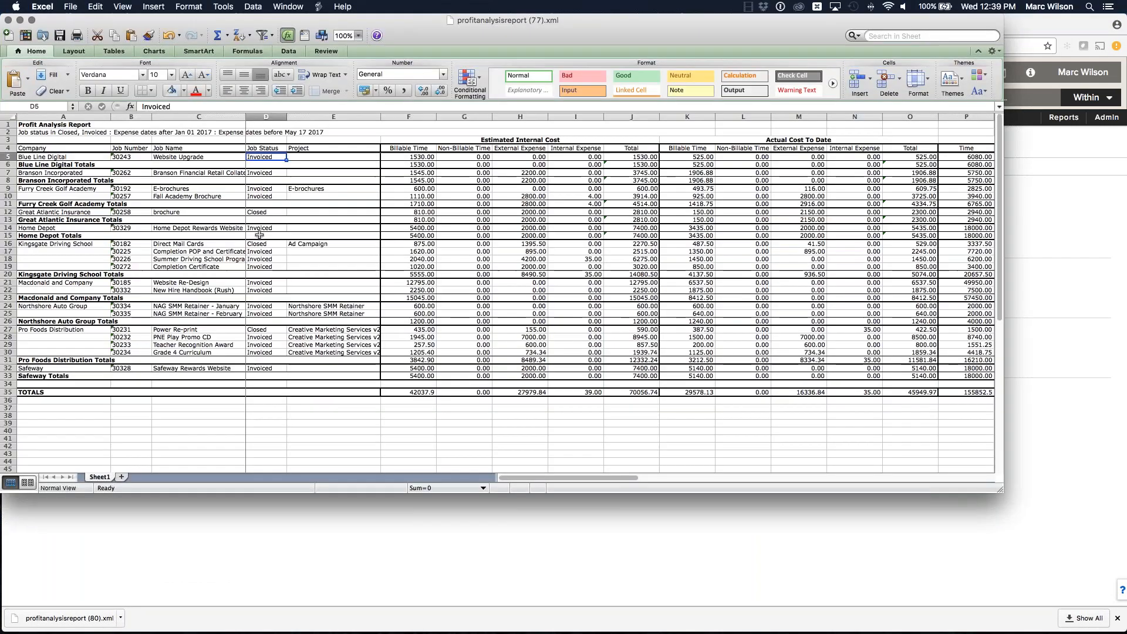
# Step: Enlarge the workbook window and set the sheet zoom to 150%
pyautogui.moveTo(425, 39); pyautogui.dragTo(475, 146)
pyautogui.click(400, 87)
pyautogui.click(41, 90)
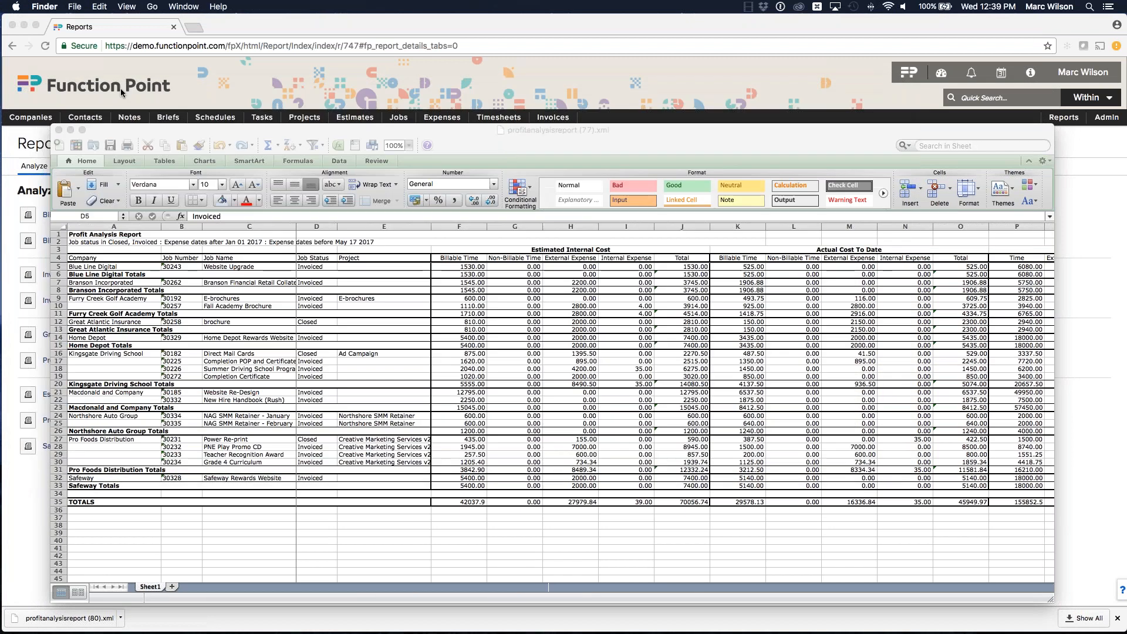
pyautogui.click(505, 149)
pyautogui.moveTo(406, 165); pyautogui.dragTo(374, 113)
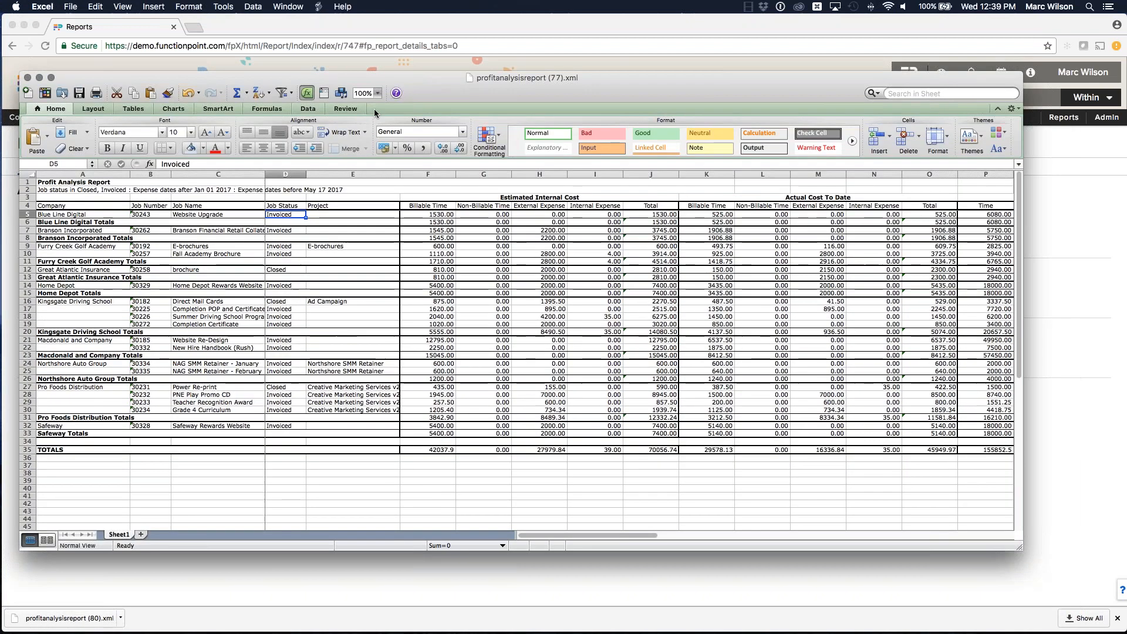
pyautogui.click(378, 93)
pyautogui.click(367, 116)
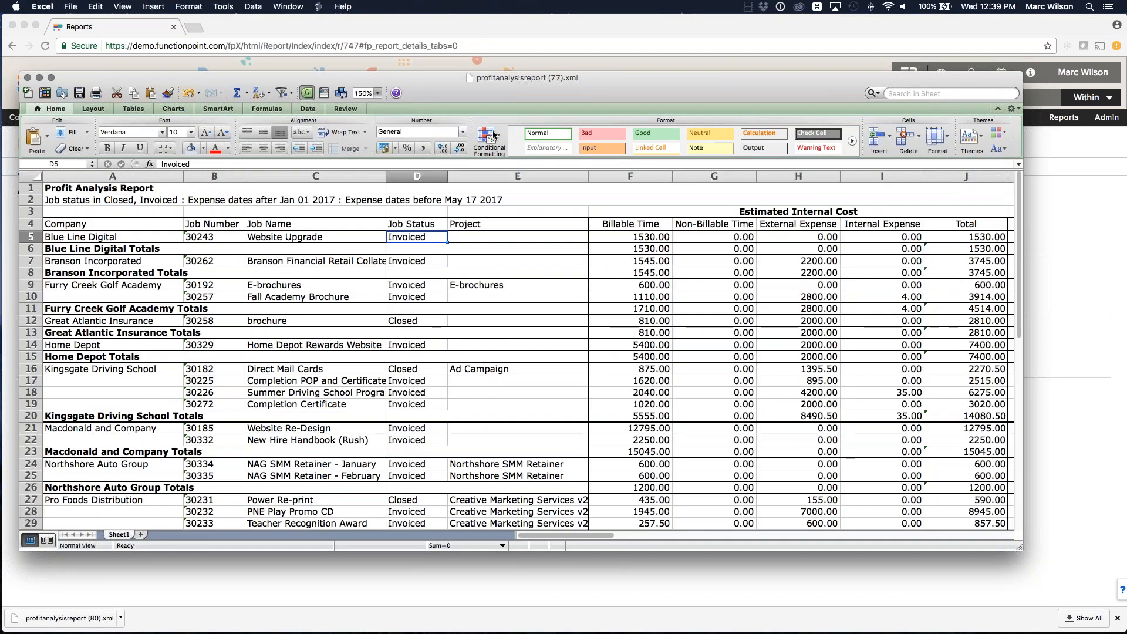
# Step: Examine the Estimated Profit, Potential Profit (Loss) To Date and Profit (Loss) column headings
pyautogui.click(923, 42)
pyautogui.hscroll(10, 610, 283)
pyautogui.hscroll(2, 623, 283)
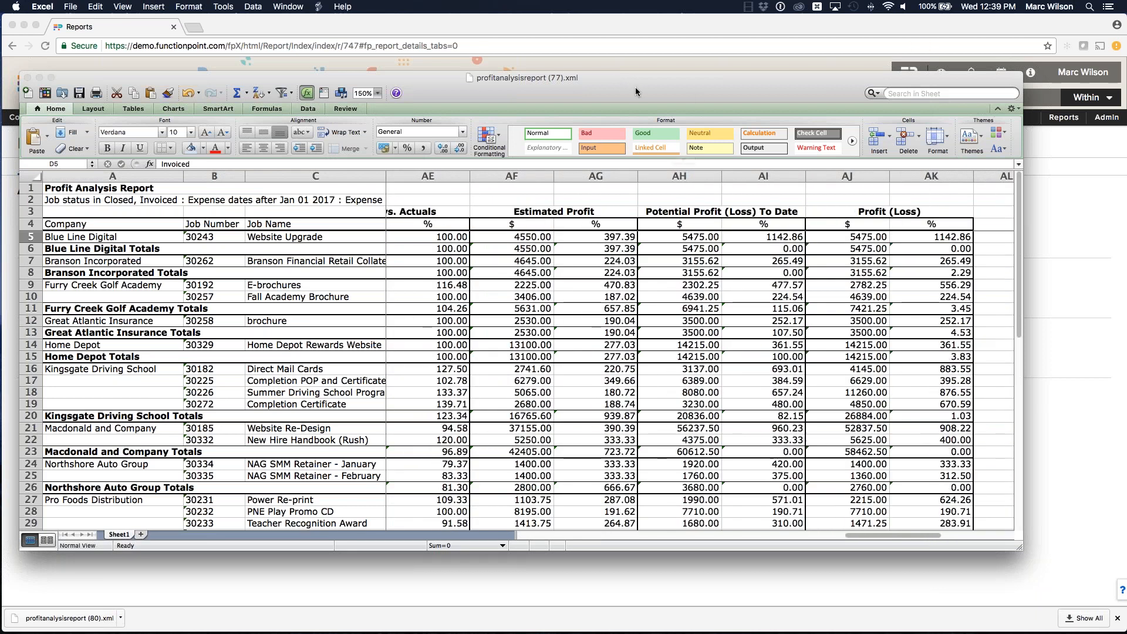
pyautogui.moveTo(635, 87); pyautogui.dragTo(582, 41)
pyautogui.moveTo(967, 503); pyautogui.dragTo(1068, 542)
pyautogui.click(490, 170)
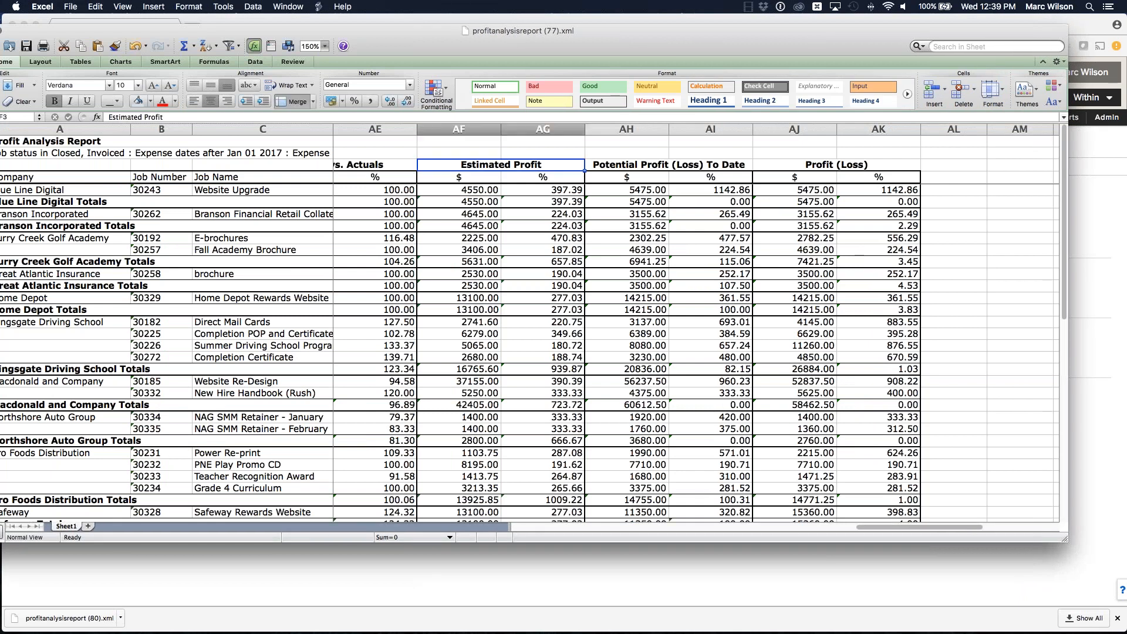
pyautogui.click(638, 165)
pyautogui.click(793, 165)
pyautogui.hscroll(2, 790, 164)
pyautogui.hscroll(-2, 640, 178)
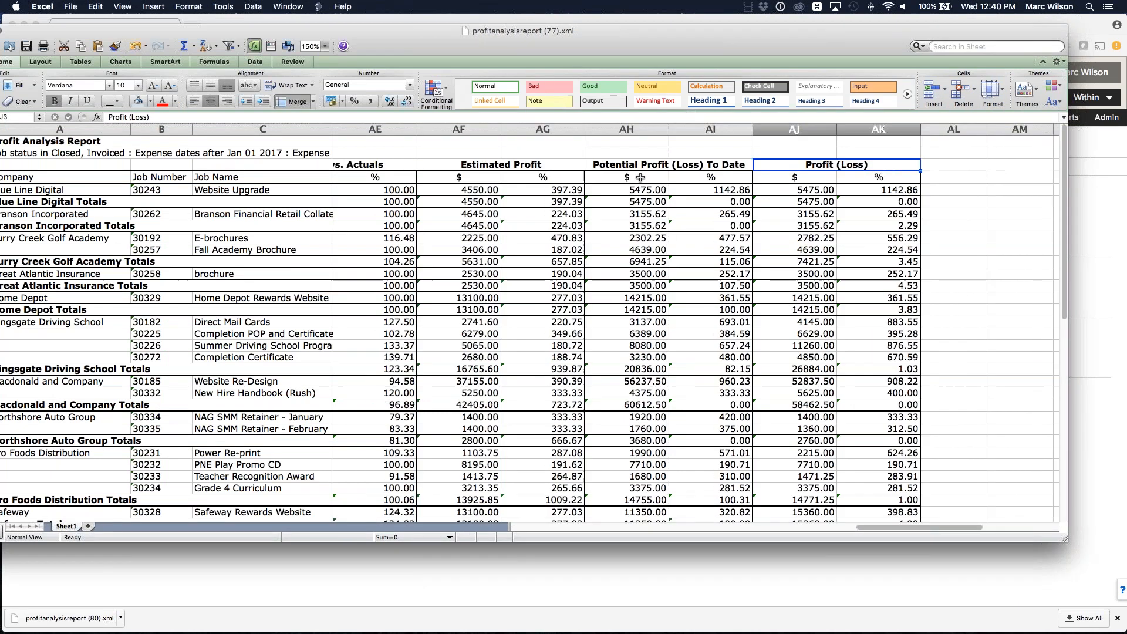
pyautogui.hscroll(-2, 639, 177)
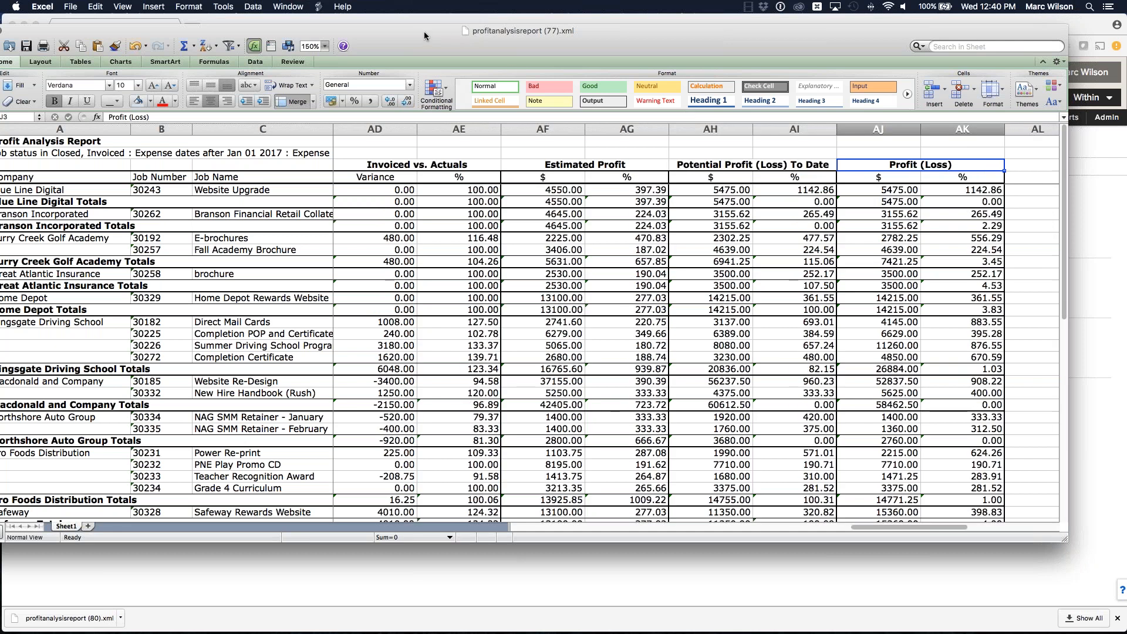
pyautogui.moveTo(424, 32); pyautogui.dragTo(480, 26)
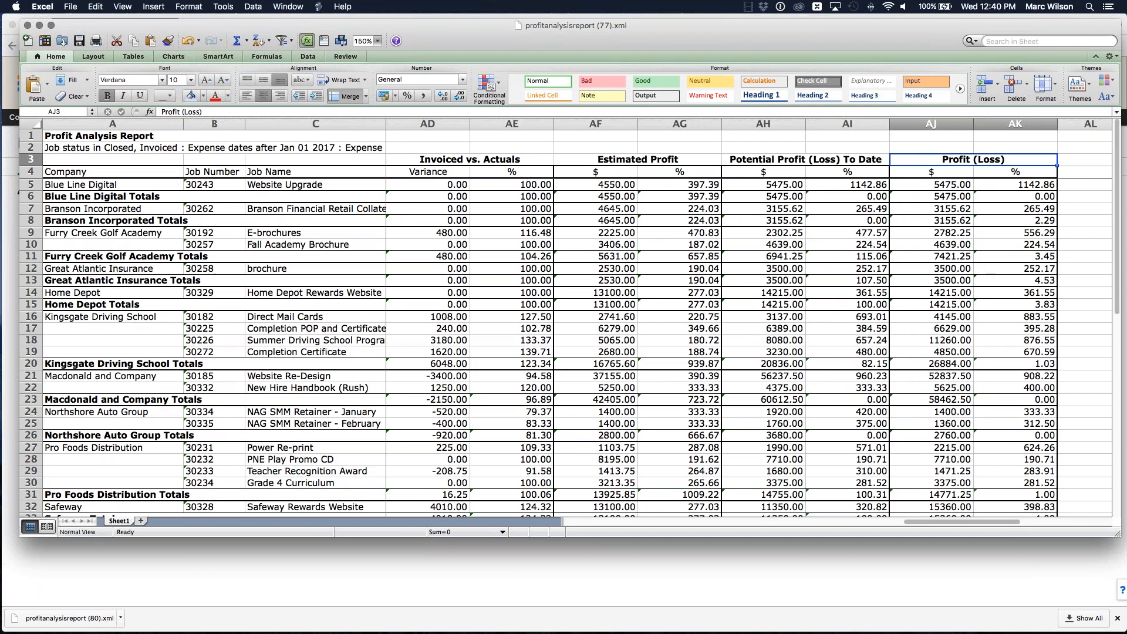
# Step: Close the workbook and find all jobs for the company Blue Line Digital
pyautogui.press('super+w')
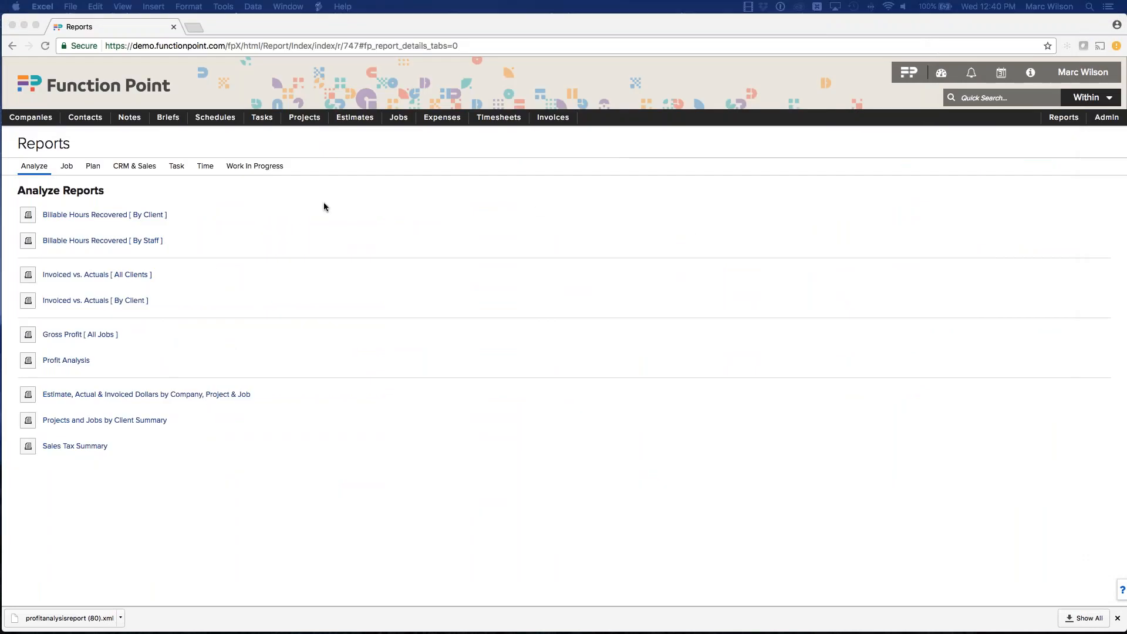
pyautogui.click(399, 117)
pyautogui.click(401, 134)
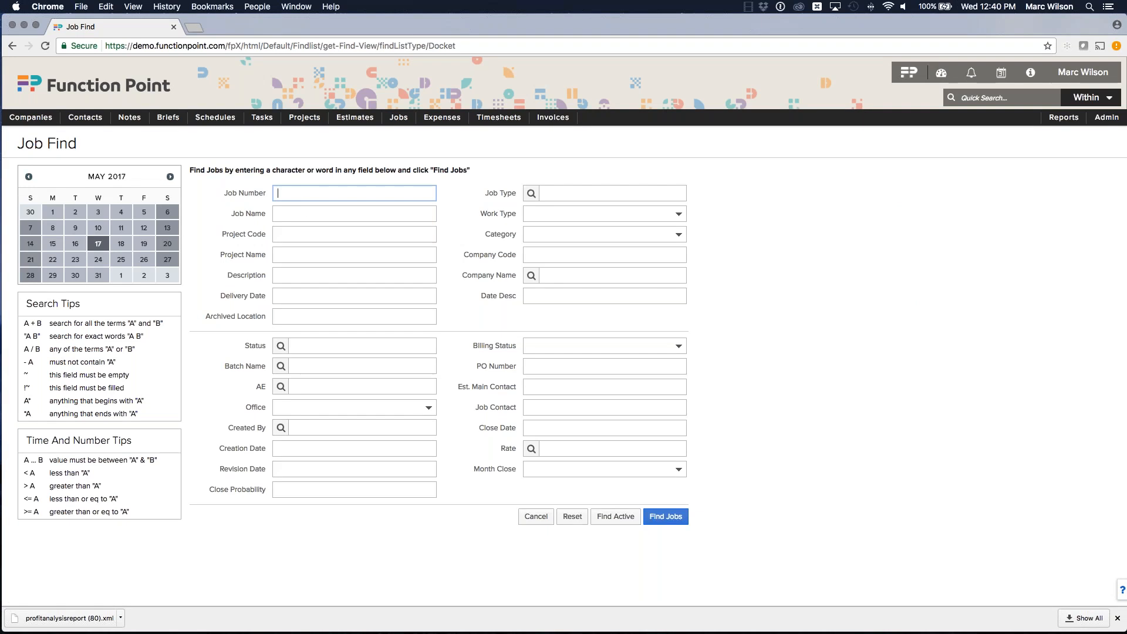
pyautogui.click(599, 276)
pyautogui.write('blue')
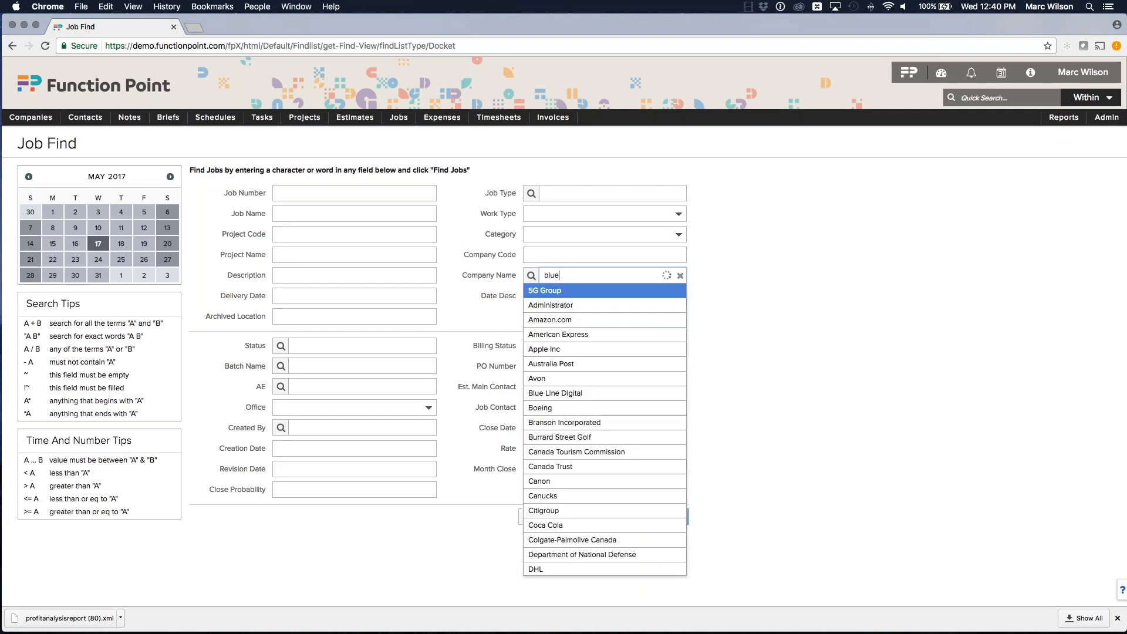
pyautogui.click(572, 292)
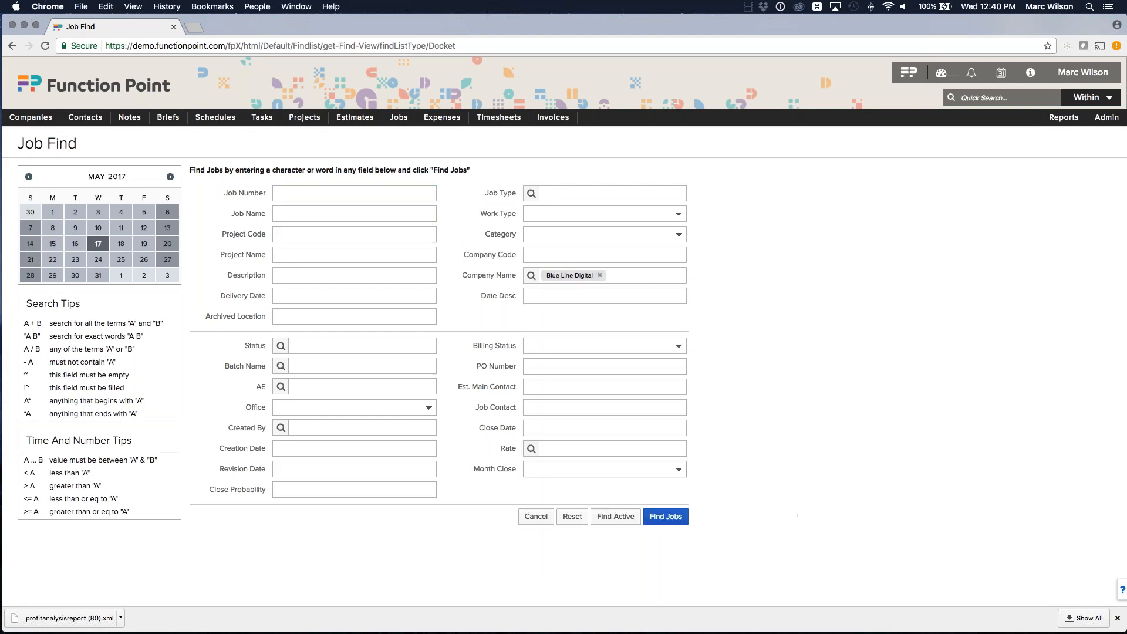
pyautogui.click(665, 516)
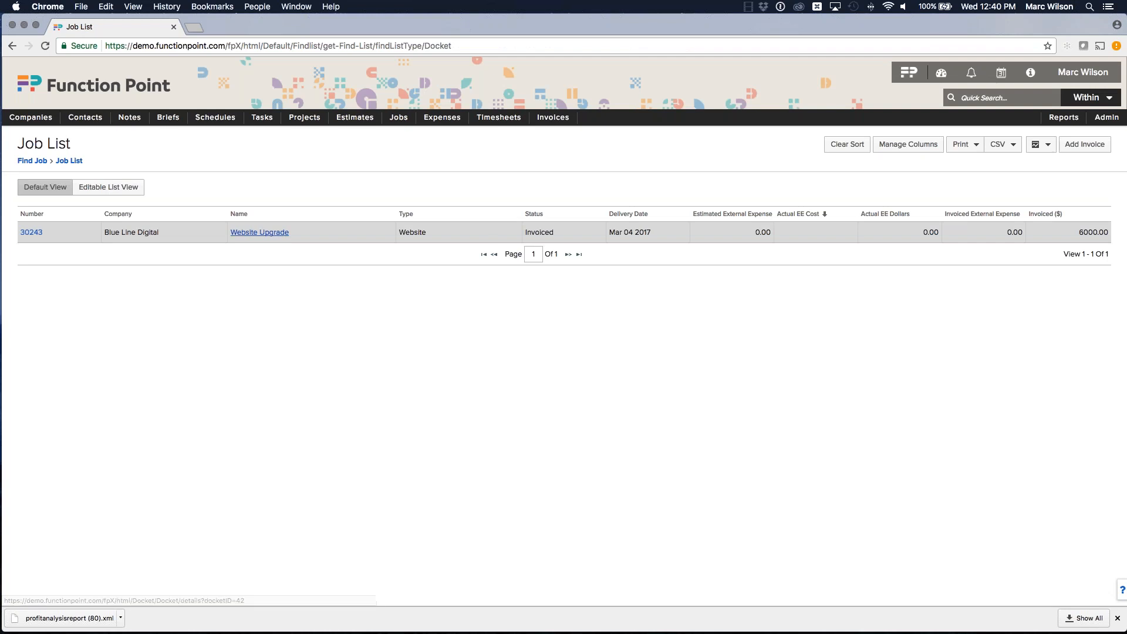
# Step: Open the Website Upgrade job and review its Invoices and Summary tabs
pyautogui.click(259, 233)
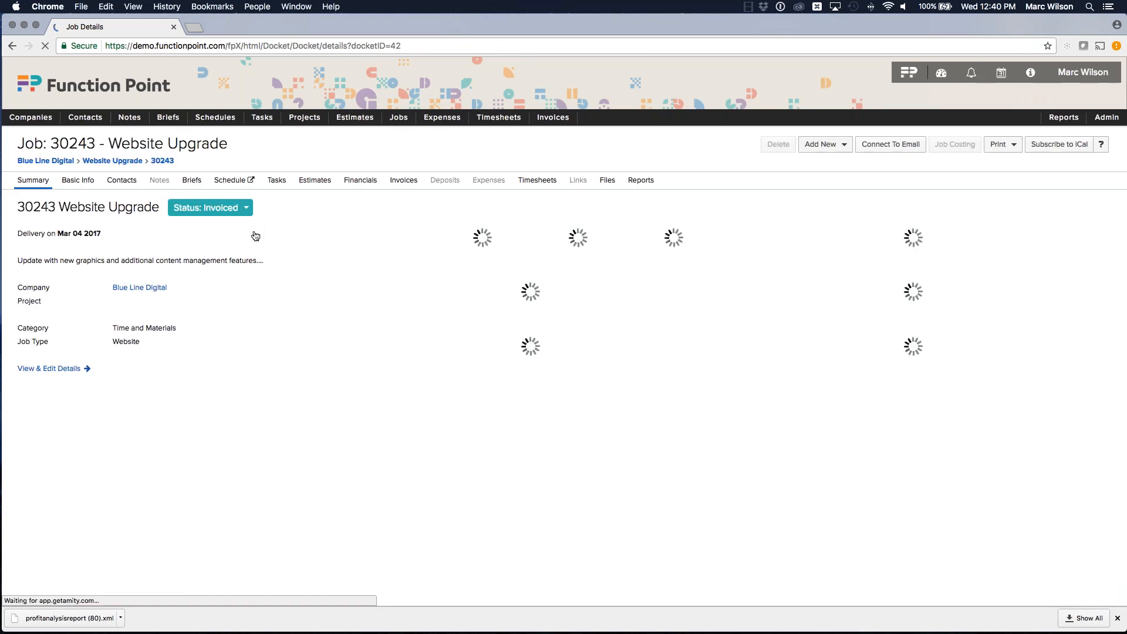
pyautogui.click(411, 182)
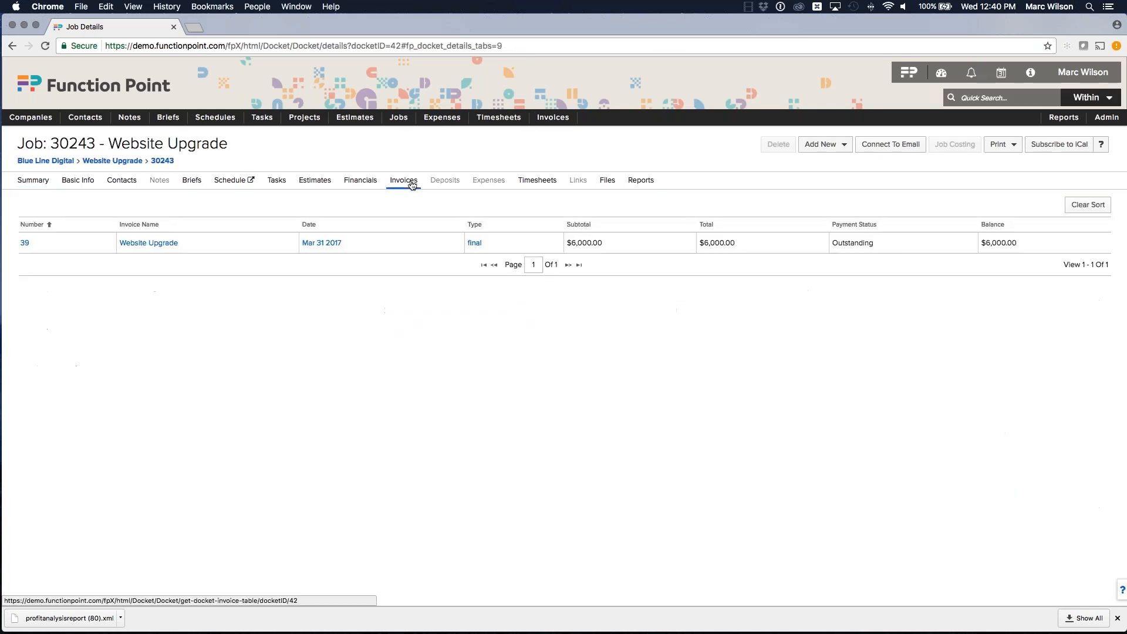
pyautogui.click(33, 180)
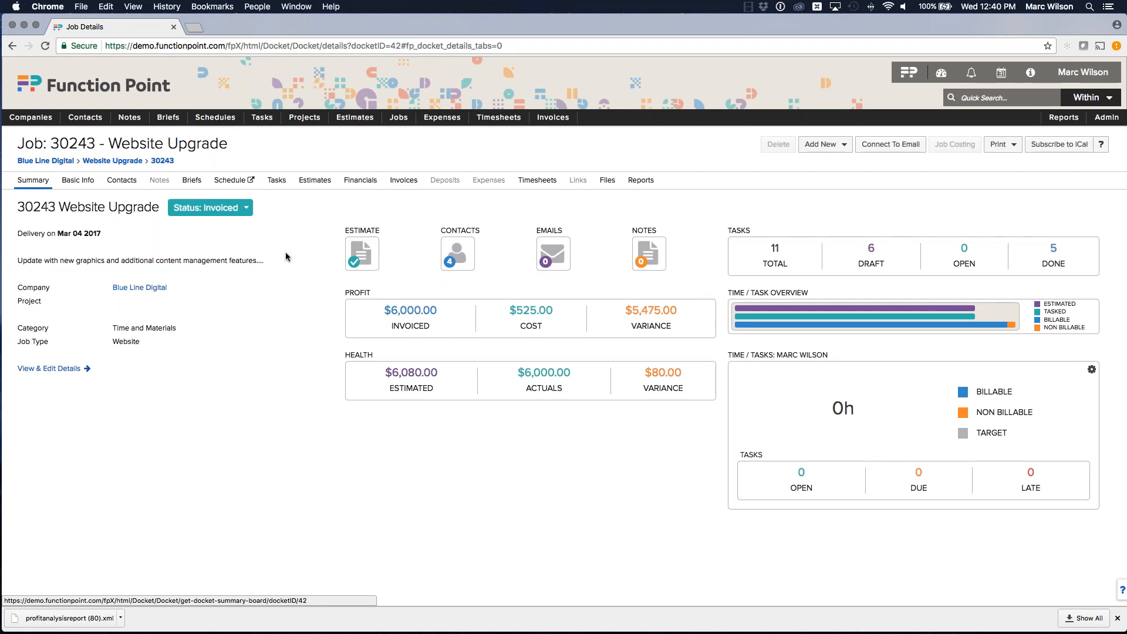
# Step: Open the job's Website Upgrade estimate and examine the cost and total on its Services tab
pyautogui.click(315, 180)
pyautogui.click(192, 251)
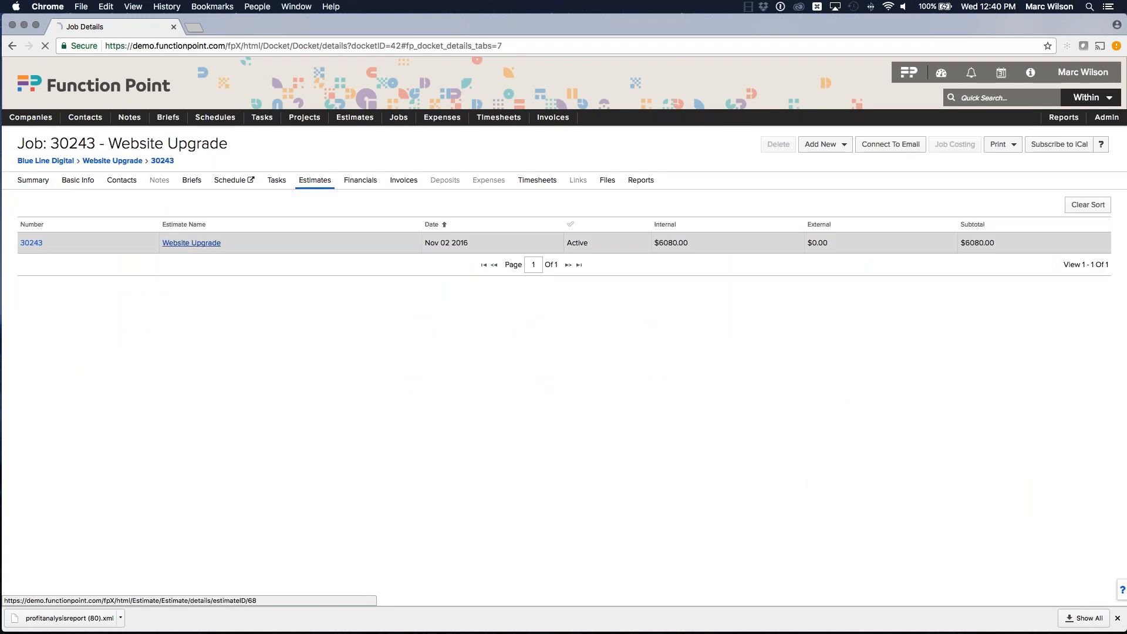
pyautogui.click(77, 181)
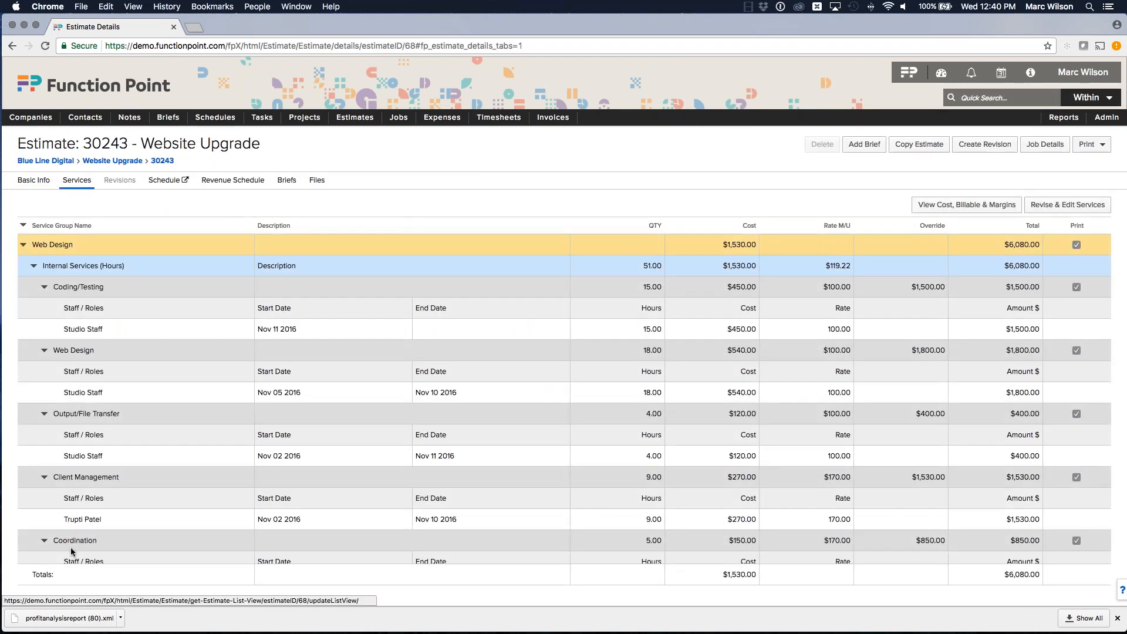
pyautogui.click(34, 265)
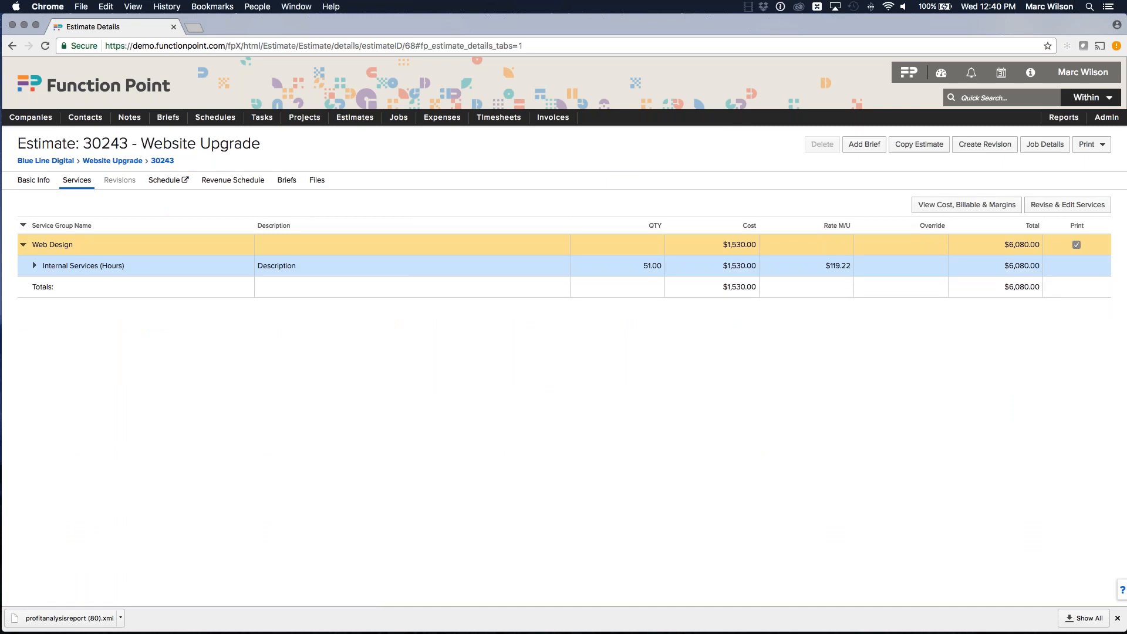
pyautogui.click(23, 244)
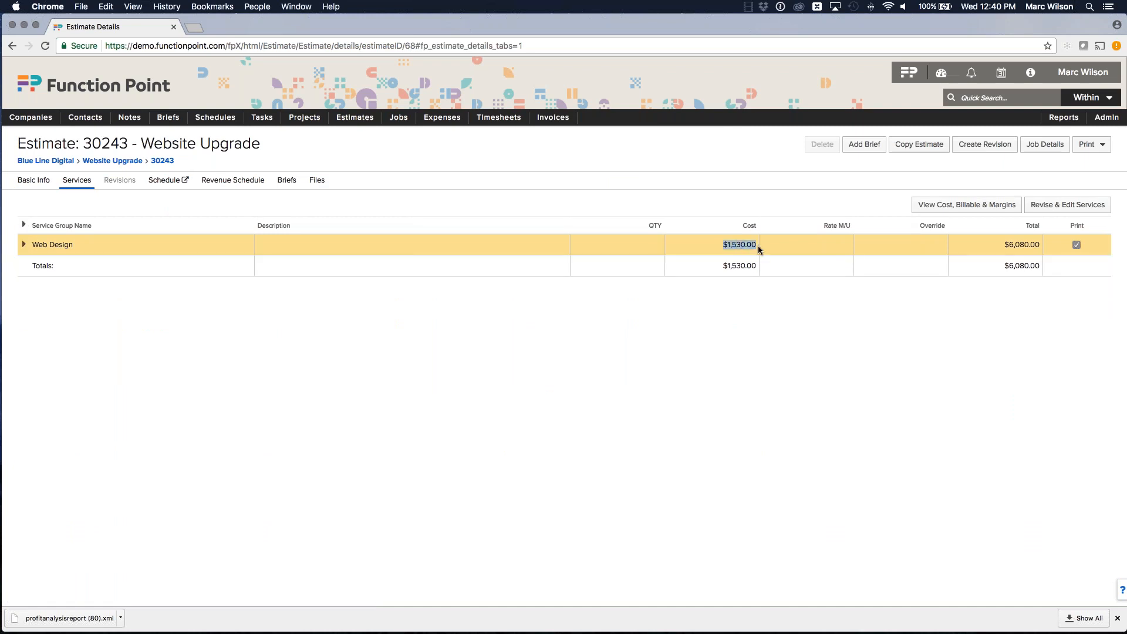
pyautogui.moveTo(1006, 245); pyautogui.dragTo(1038, 246)
pyautogui.click(1112, 246)
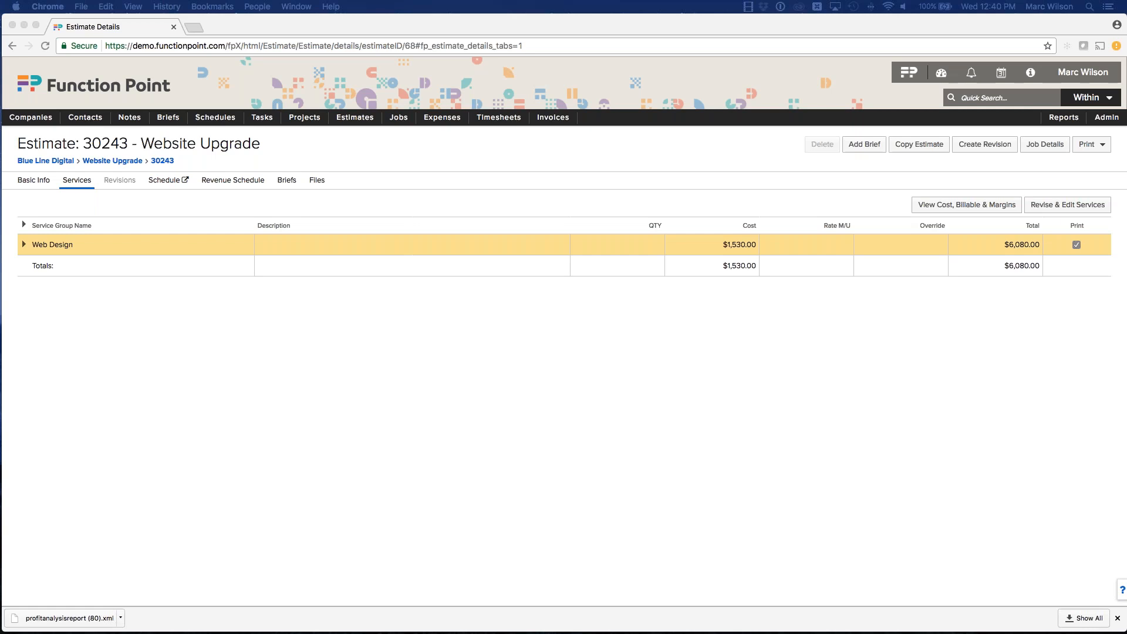
# Step: Examine the workbook's Estimated Internal Cost total for the Blue Line Digital job
pyautogui.hscroll(-8, 442, 289)
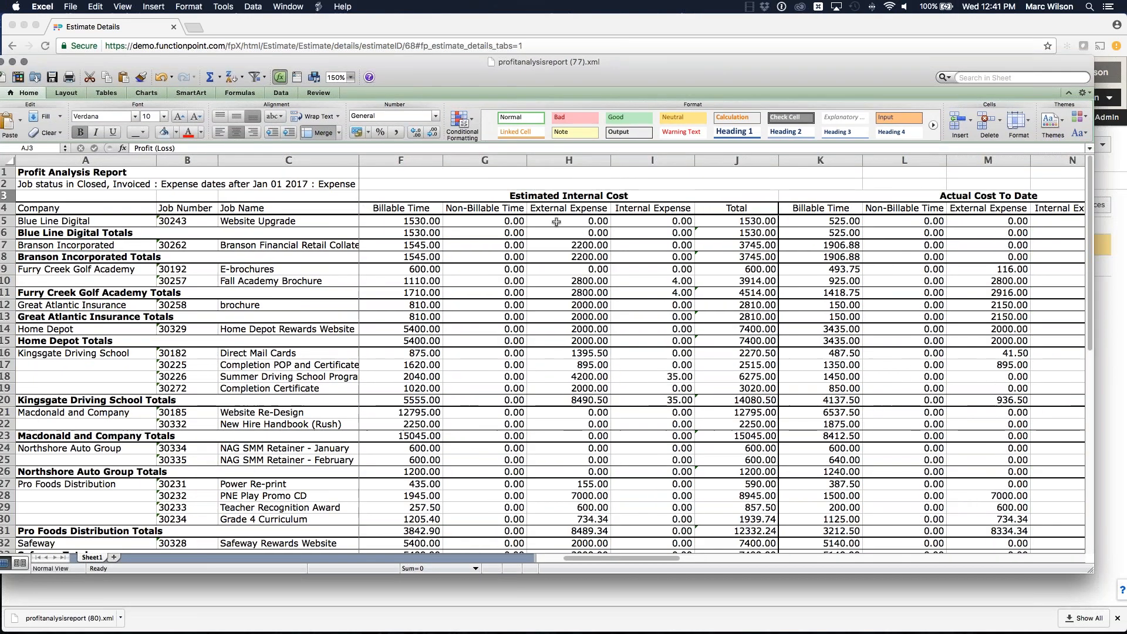
pyautogui.hscroll(-4, 727, 246)
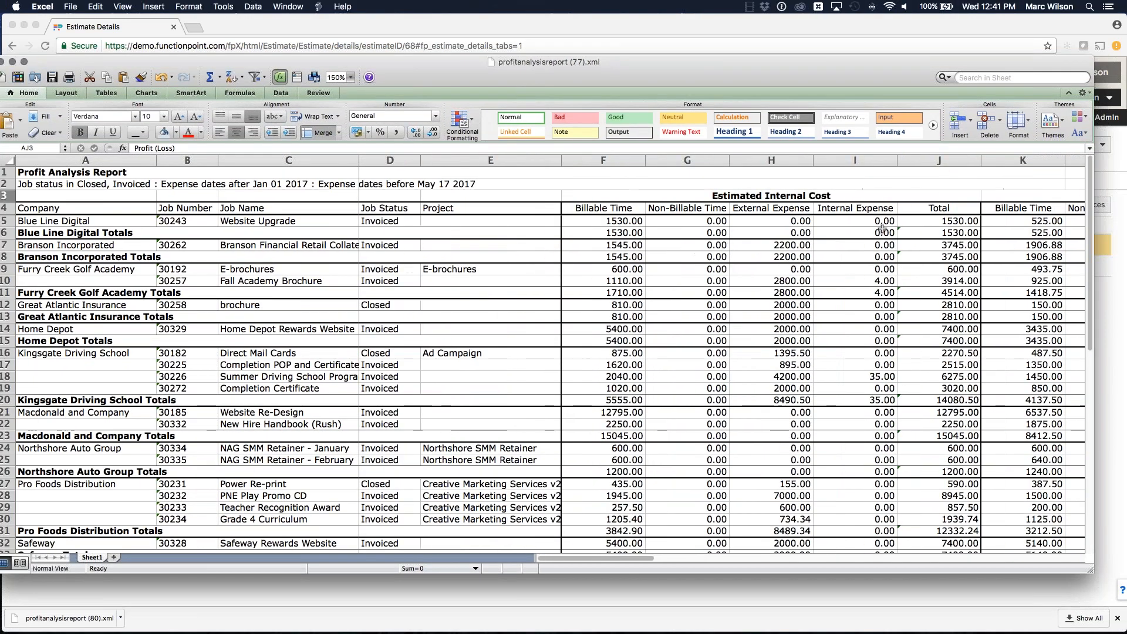
pyautogui.click(953, 222)
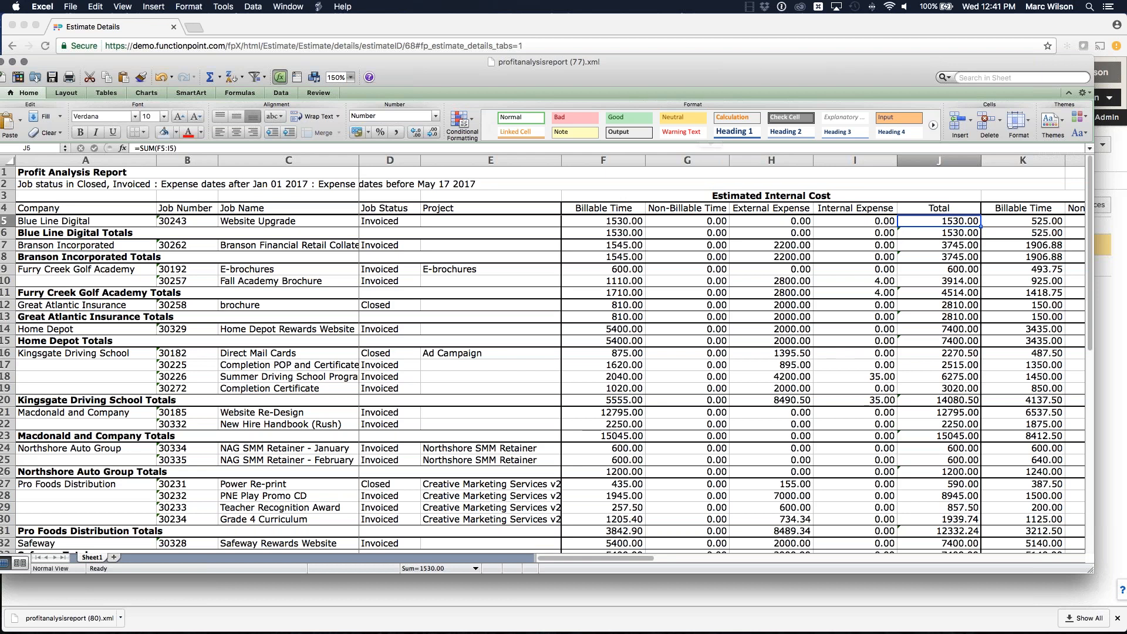
pyautogui.moveTo(763, 72); pyautogui.dragTo(1126, 73)
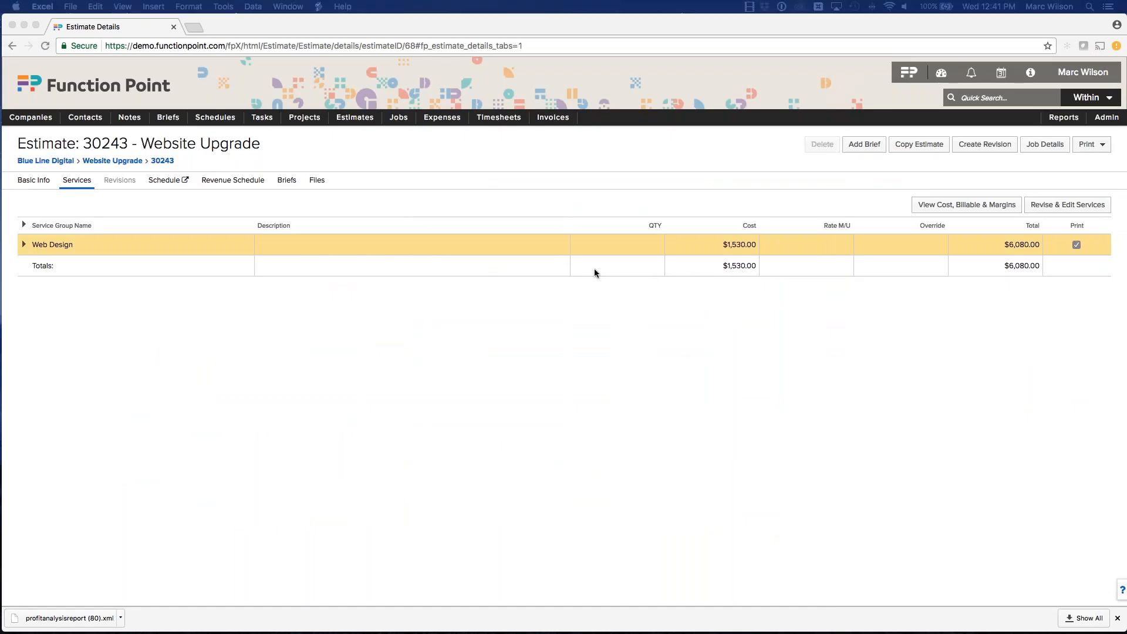
# Step: Expand the estimate's service groups and examine their cost and total figures
pyautogui.click(43, 249)
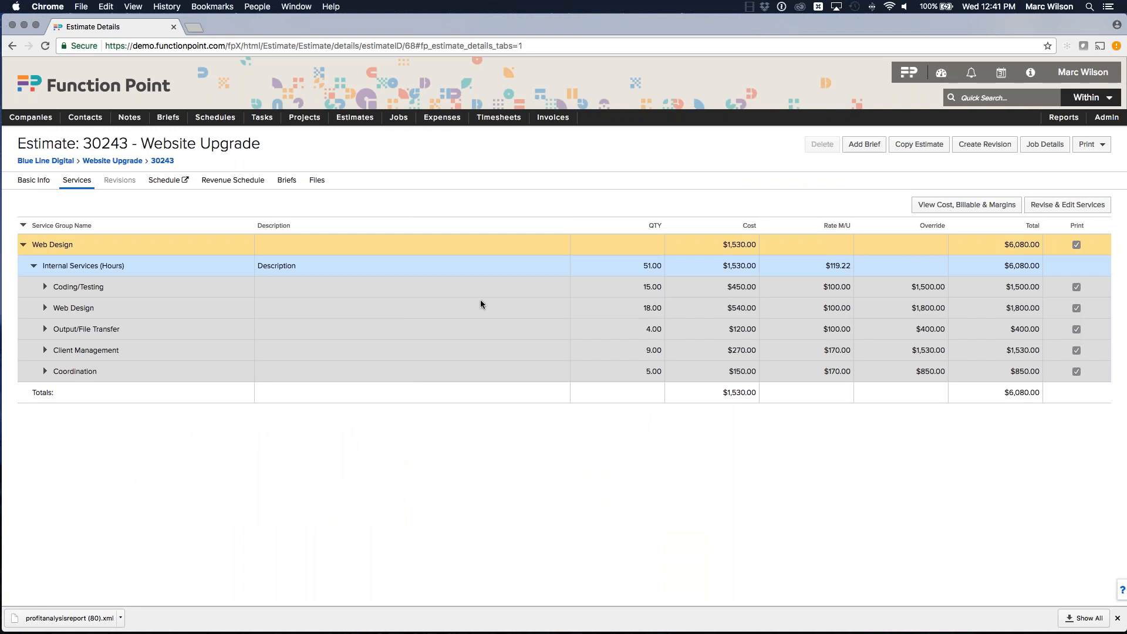
pyautogui.click(45, 287)
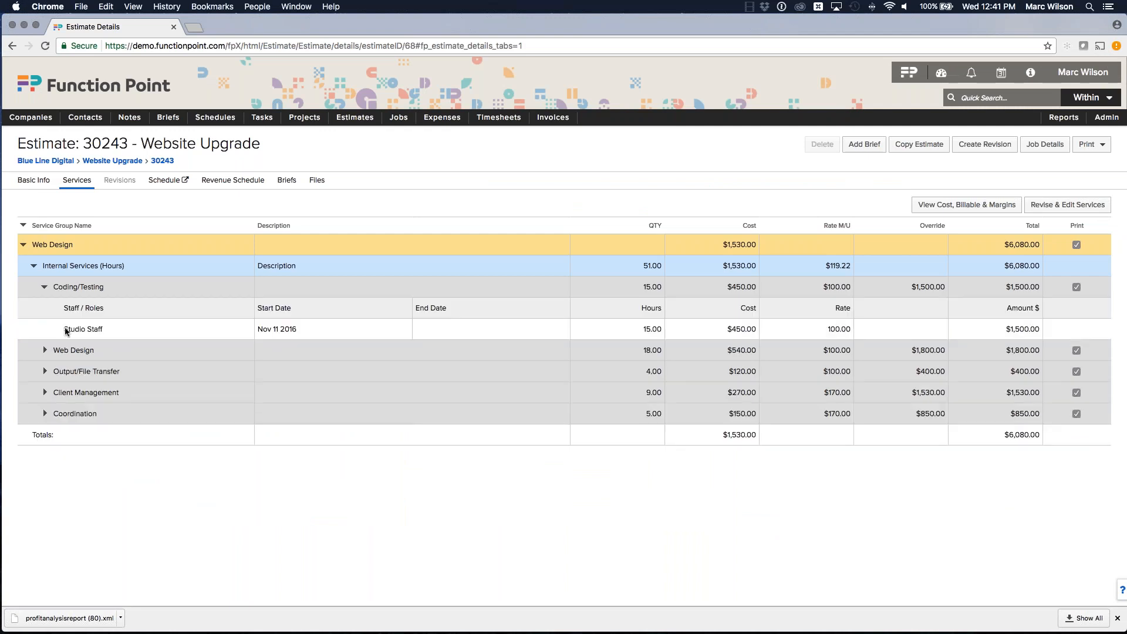
pyautogui.click(45, 287)
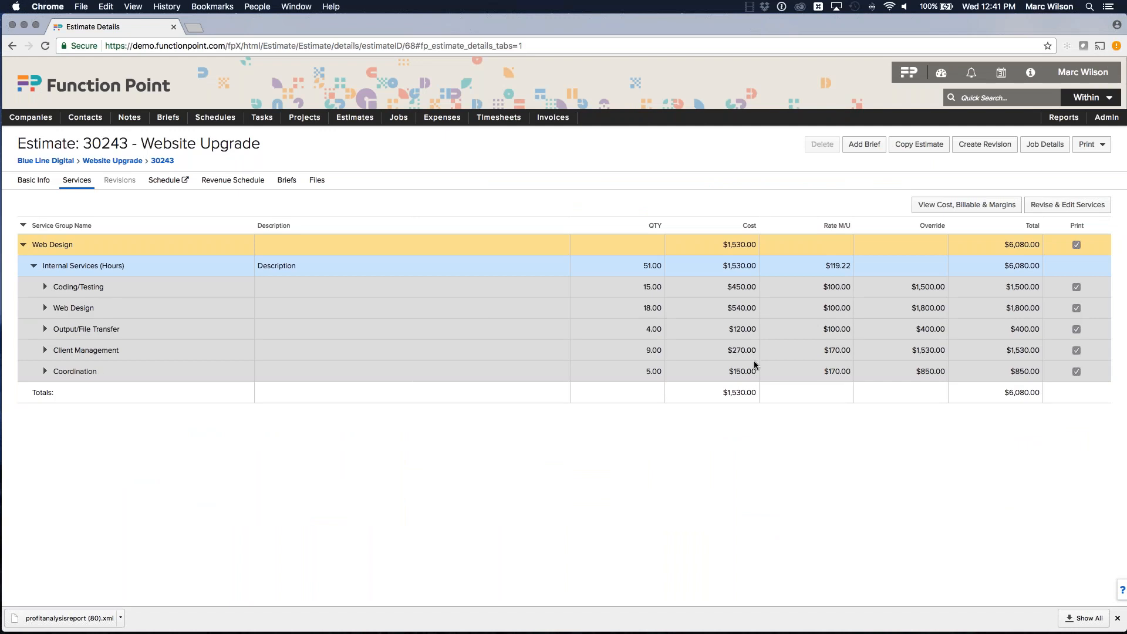
pyautogui.click(747, 393)
pyautogui.click(1032, 395)
pyautogui.doubleClick(740, 392)
pyautogui.click(752, 392)
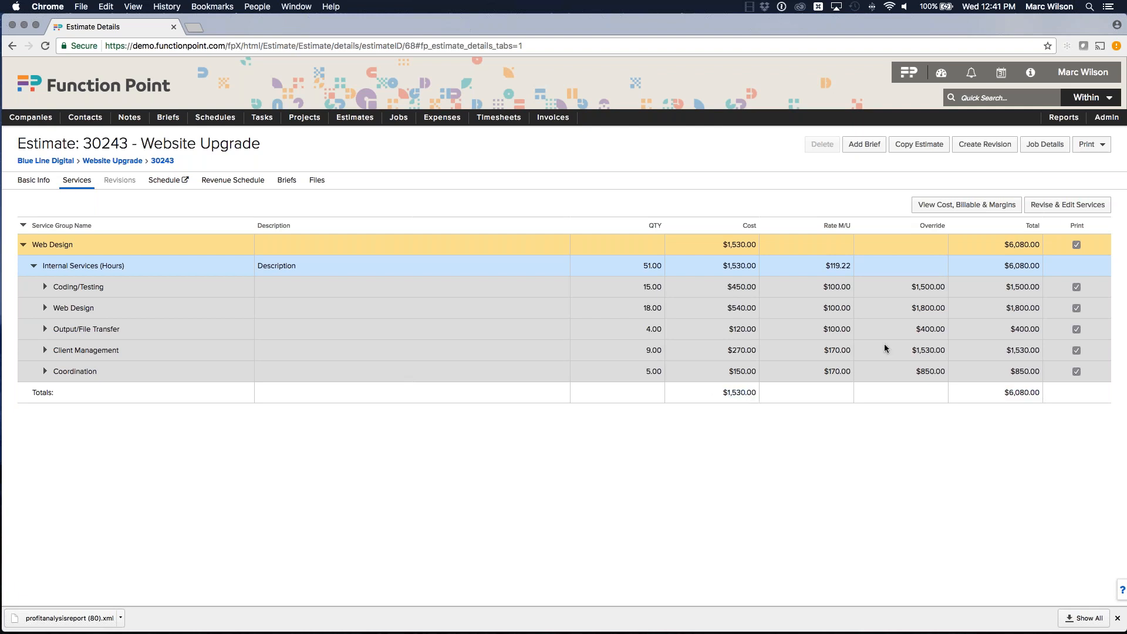
# Step: Open the estimate's Cost, Billable & Margins summary, review the margin figures, and close it
pyautogui.click(968, 207)
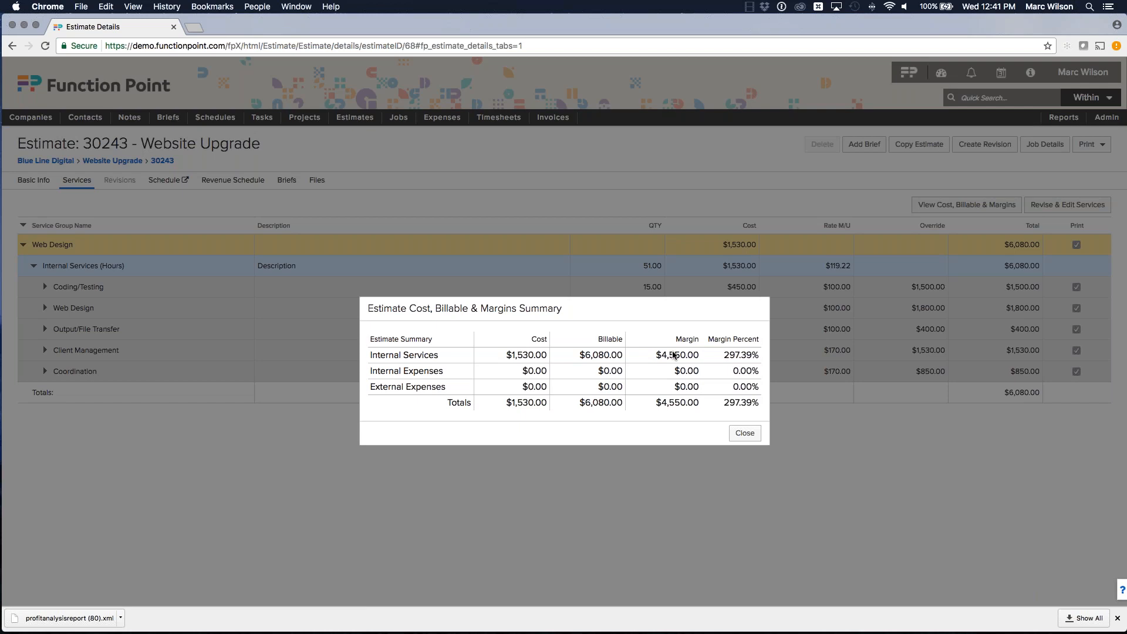
pyautogui.moveTo(531, 339); pyautogui.dragTo(756, 409)
pyautogui.click(745, 433)
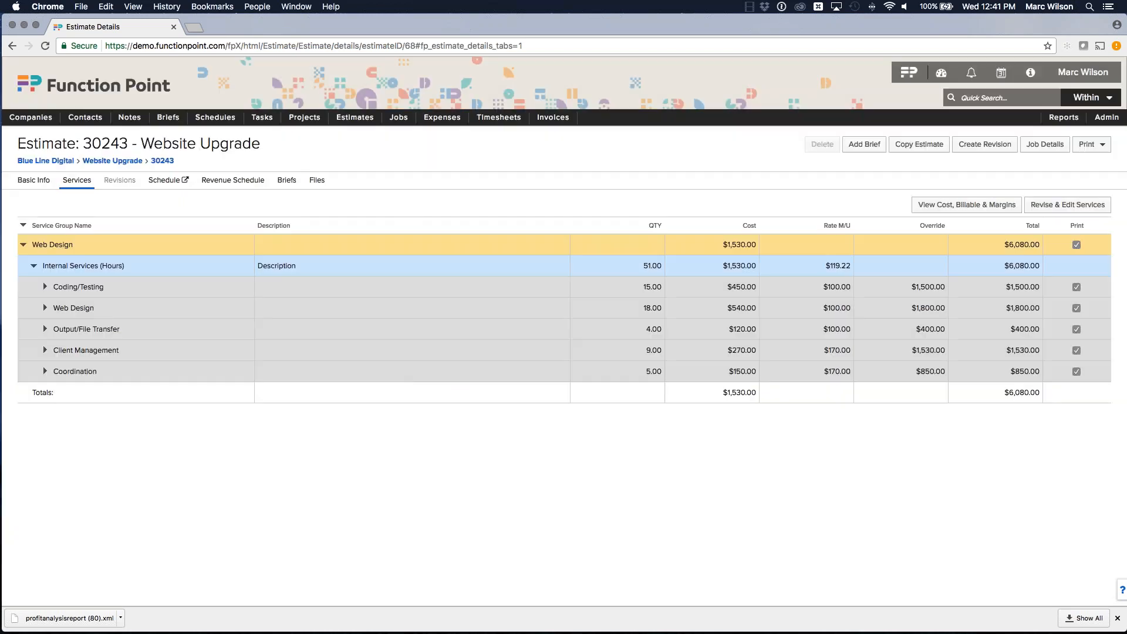
# Step: Compare the estimate totals with the workbook's Estimated Profit and Potential Profit (Loss) To Date columns
pyautogui.moveTo(722, 392); pyautogui.dragTo(762, 393)
pyautogui.moveTo(1007, 397); pyautogui.dragTo(1036, 396)
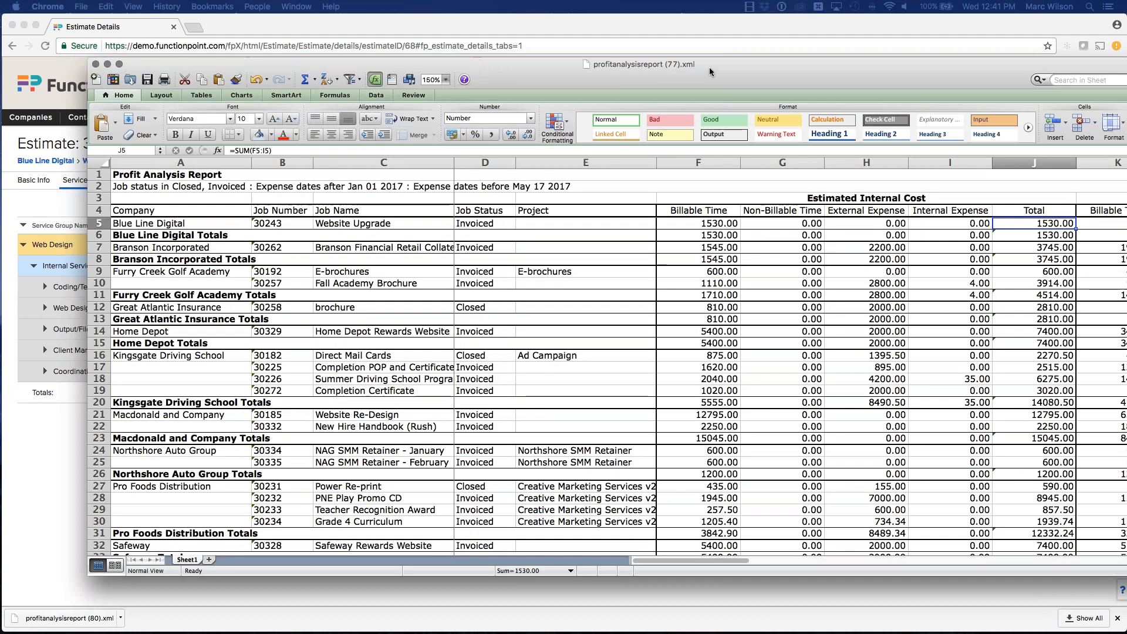
pyautogui.hscroll(10, 657, 215)
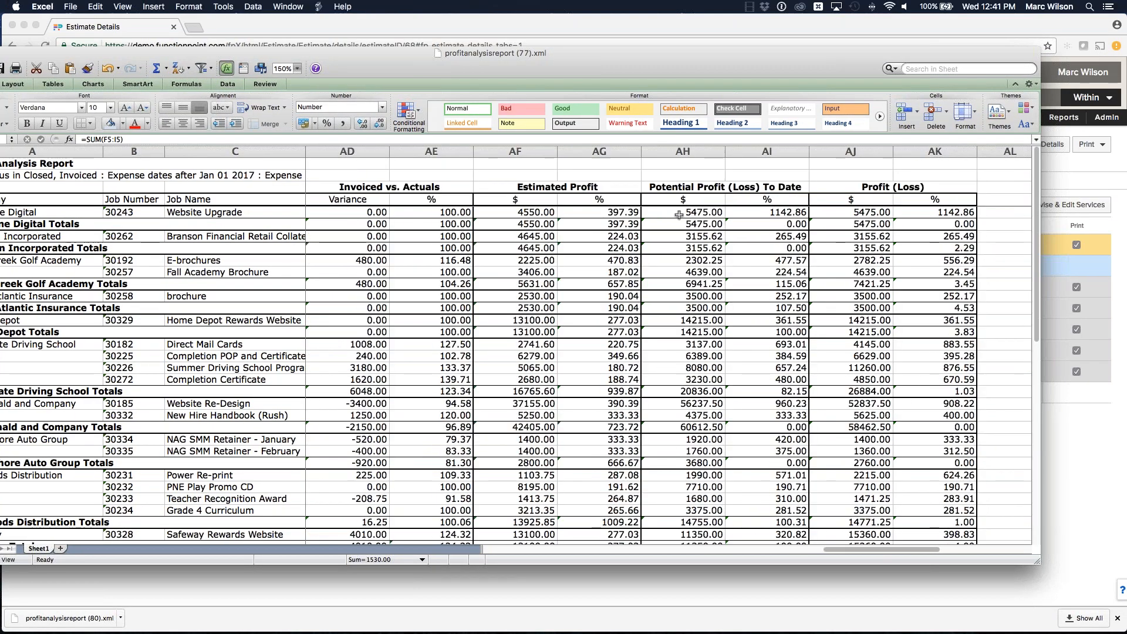
pyautogui.click(692, 186)
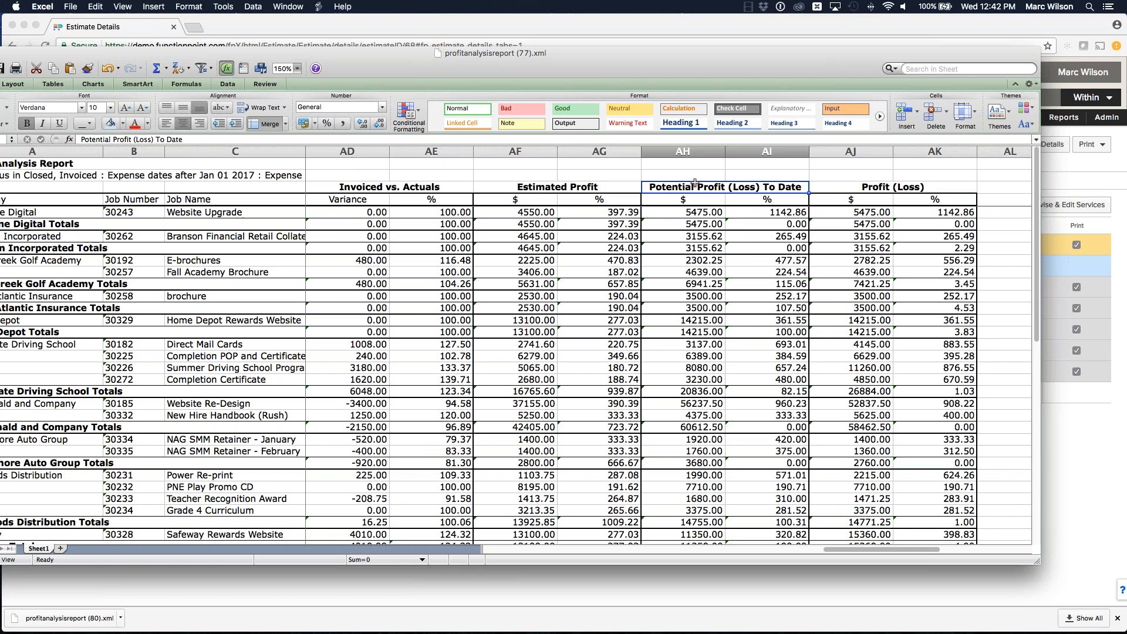
pyautogui.moveTo(516, 54); pyautogui.dragTo(1126, 76)
# Step: Return to the Website Upgrade job and review its Timesheets entries
pyautogui.click(658, 448)
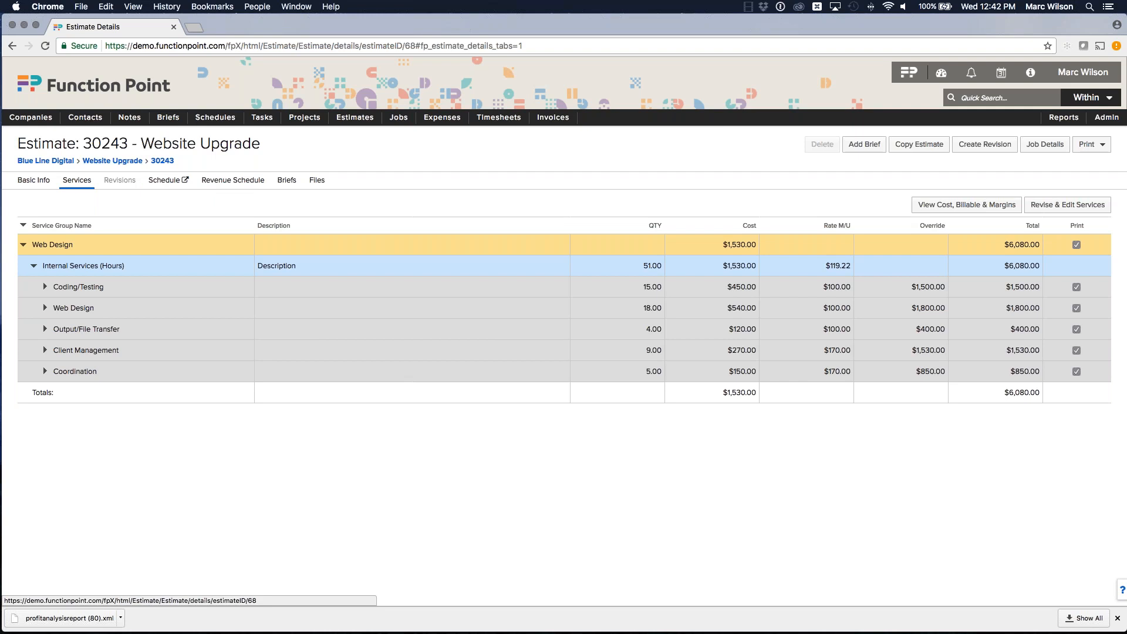
pyautogui.click(1045, 144)
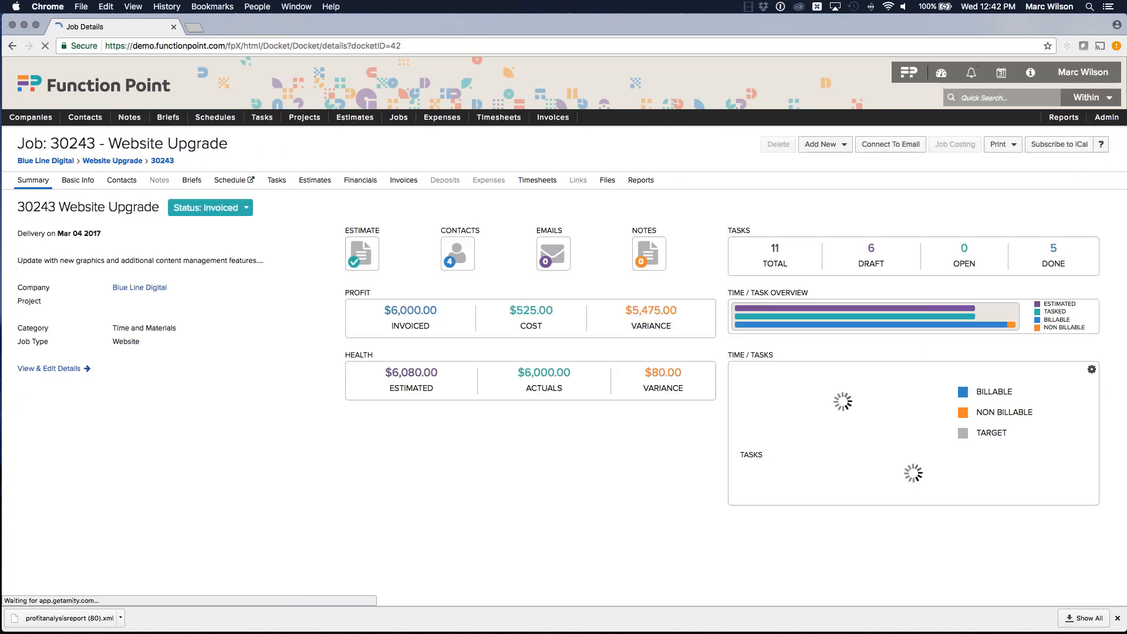
pyautogui.click(360, 180)
pyautogui.click(536, 180)
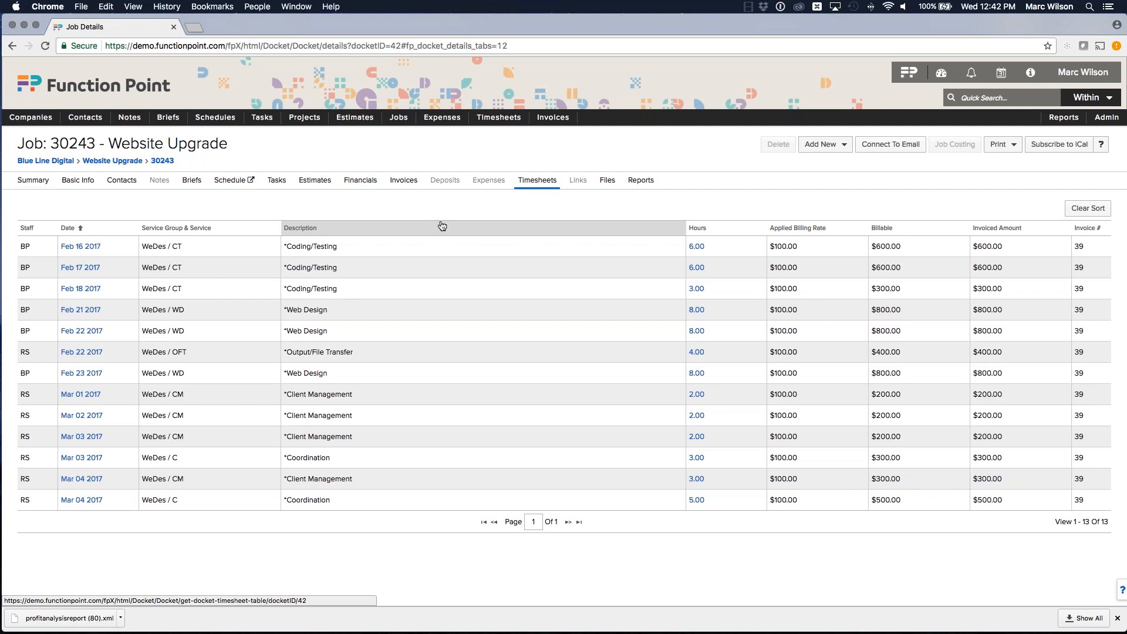
# Step: Open the job's Financials tab and examine the cost, actual and invoice totals
pyautogui.click(361, 180)
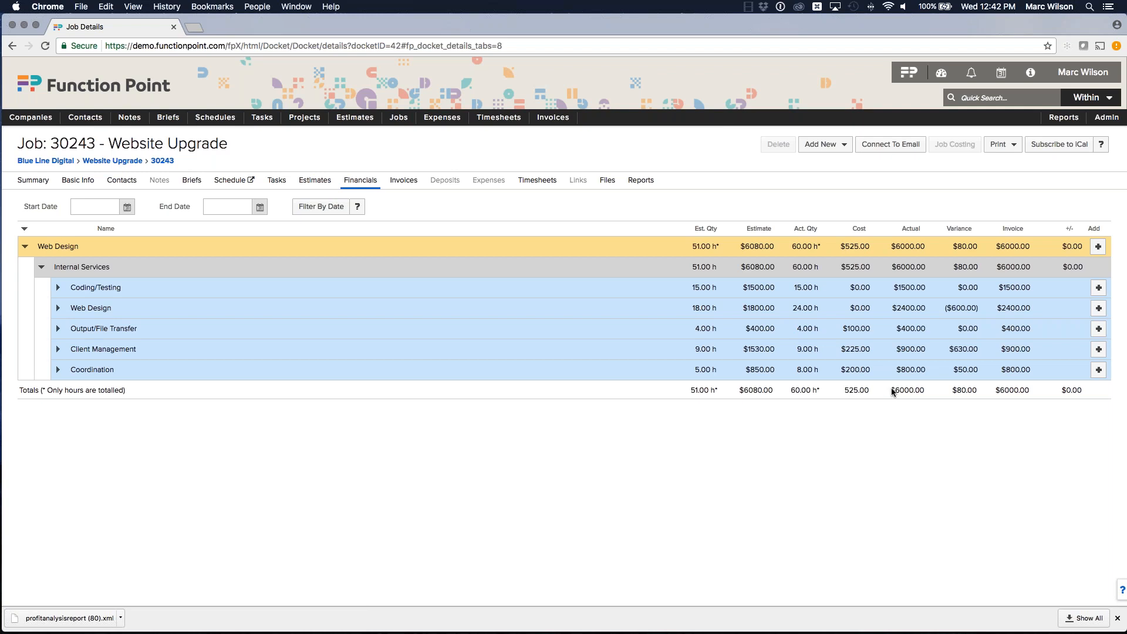
pyautogui.click(920, 390)
pyautogui.moveTo(1126, 34); pyautogui.dragTo(1126, 111)
pyautogui.click(559, 163)
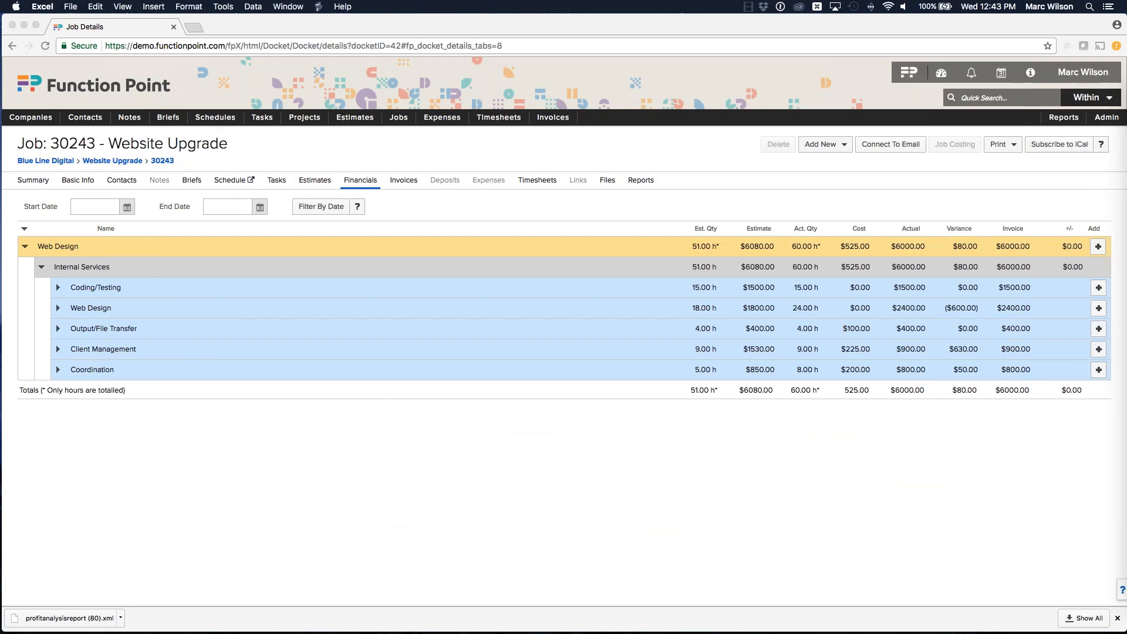
pyautogui.click(1000, 395)
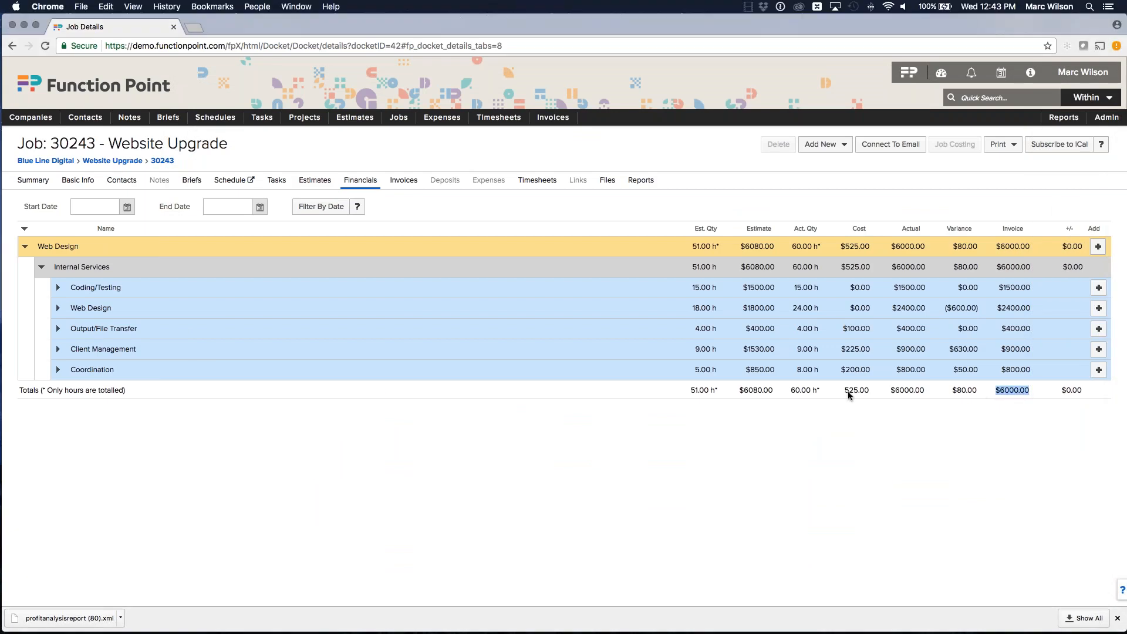
pyautogui.moveTo(848, 391); pyautogui.dragTo(867, 390)
# Step: Switch back to the browser and open the Timesheet List
pyautogui.press('super+Tab')
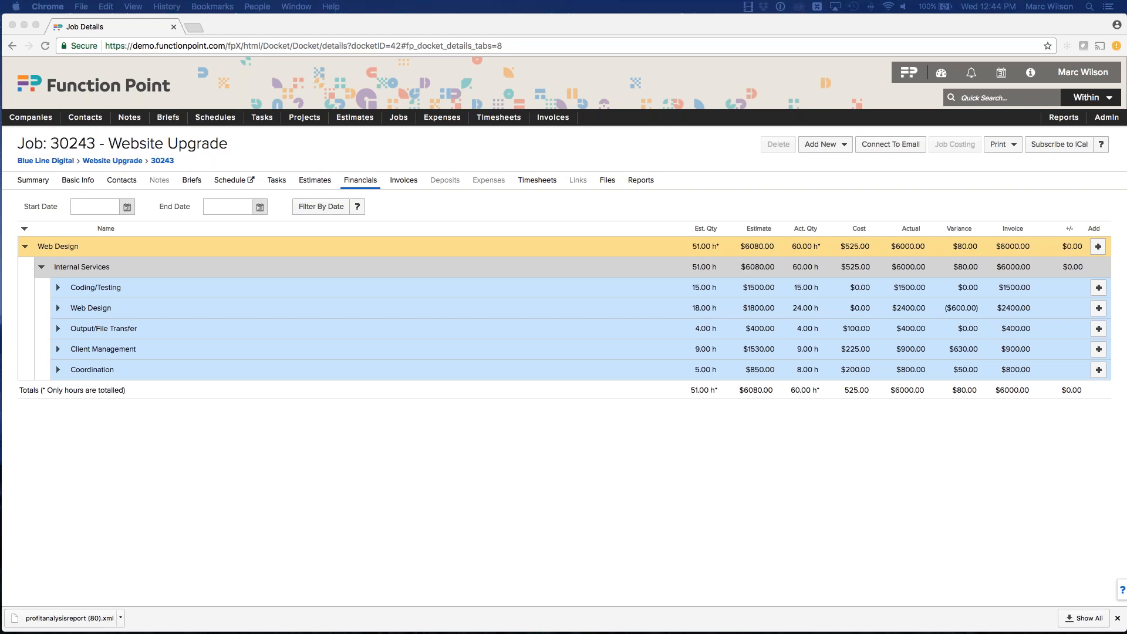
pyautogui.click(623, 136)
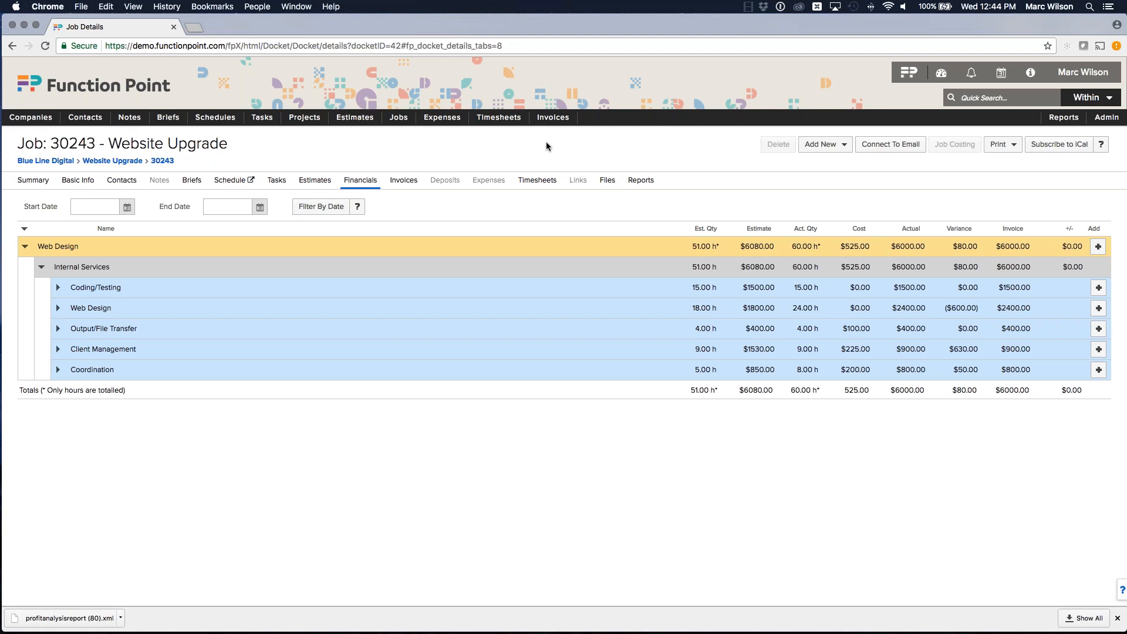
pyautogui.click(500, 134)
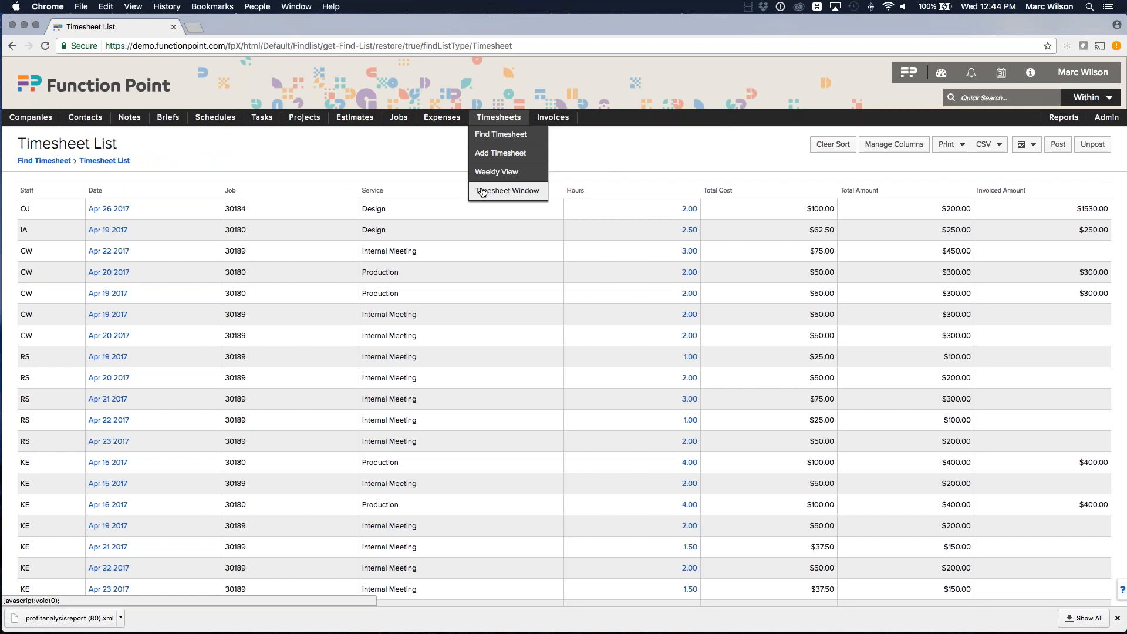
# Step: Examine the Timesheet List's services, total amounts and invoiced amounts for each entry
pyautogui.scroll(-1, 371, 210)
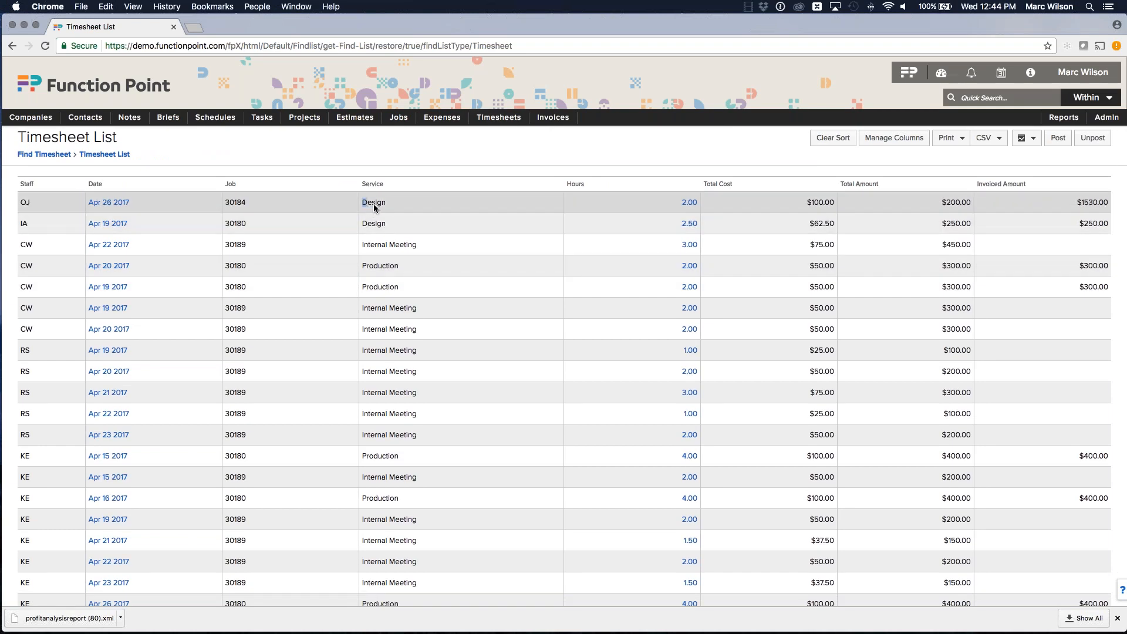
pyautogui.scroll(1, 372, 210)
pyautogui.doubleClick(370, 231)
pyautogui.doubleClick(369, 252)
pyautogui.doubleClick(385, 274)
pyautogui.click(387, 276)
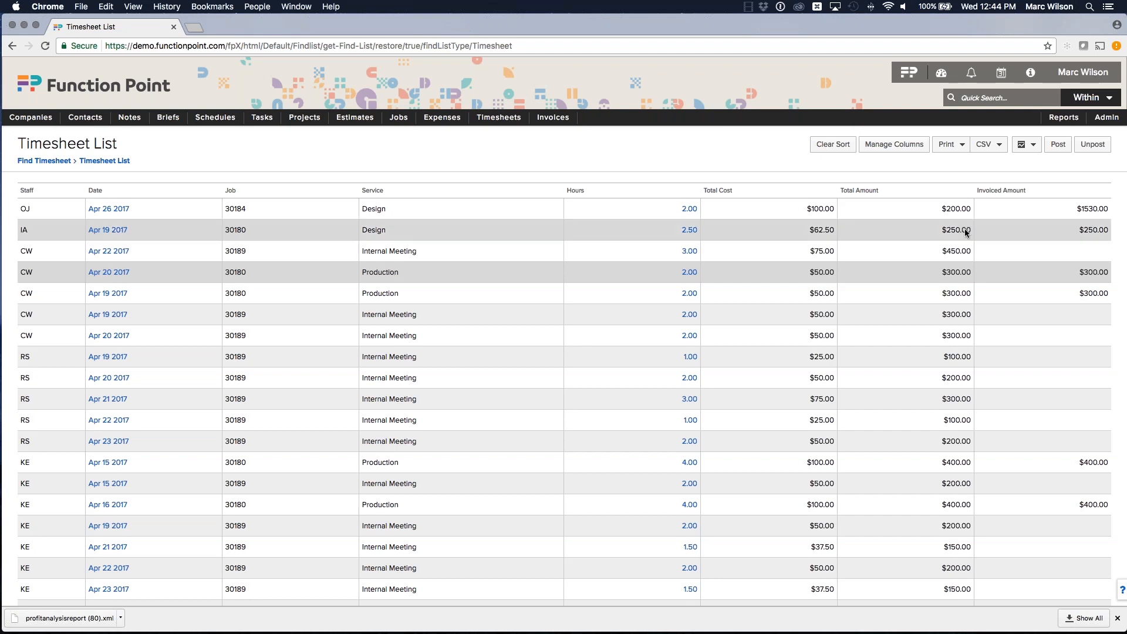
pyautogui.moveTo(1075, 209); pyautogui.dragTo(1103, 232)
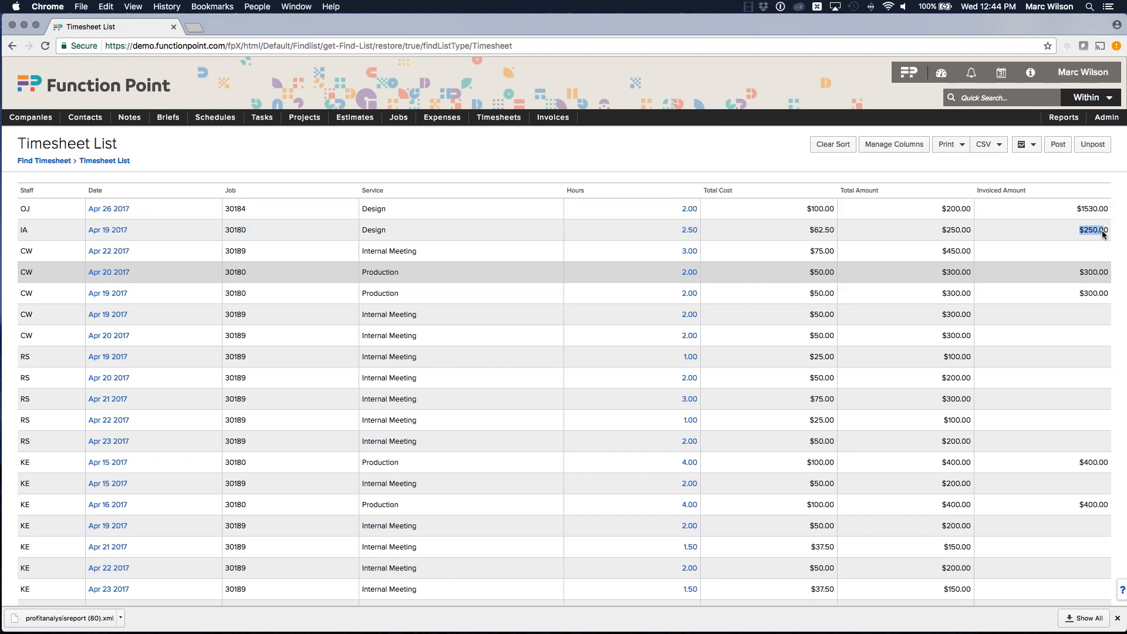
pyautogui.moveTo(1077, 269); pyautogui.dragTo(1100, 273)
pyautogui.click(1092, 271)
pyautogui.scroll(-1, 1093, 274)
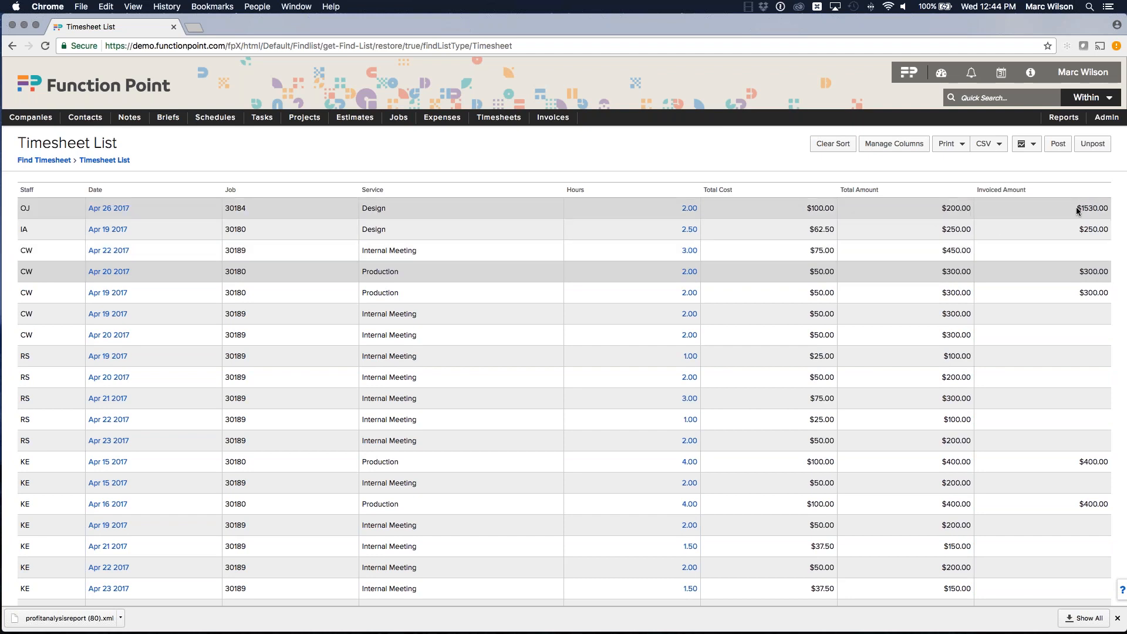
pyautogui.tripleClick(951, 210)
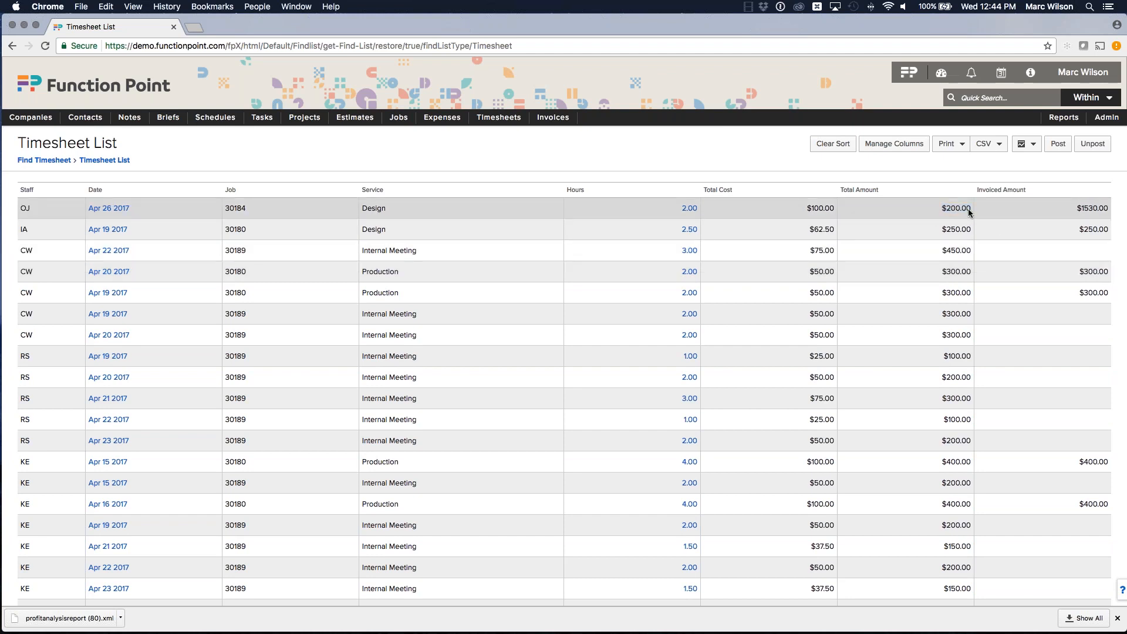
pyautogui.moveTo(1077, 209); pyautogui.dragTo(1107, 211)
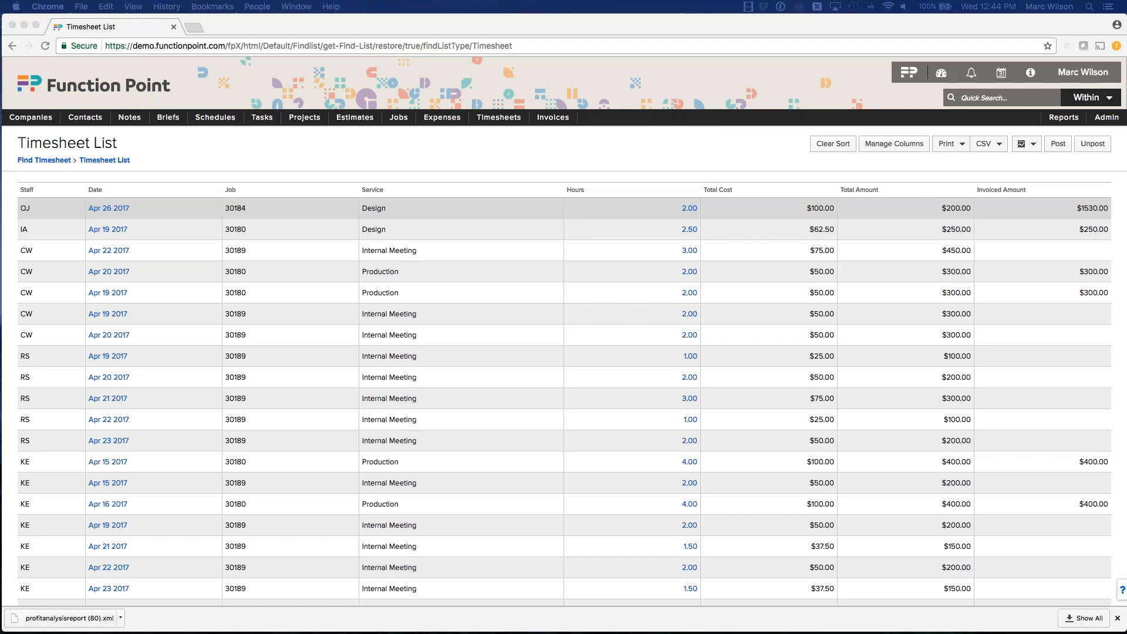
# Step: Switch to the Services Report workbook, review its Research, Design and Production totals, and return to the browser
pyautogui.moveTo(1126, 135); pyautogui.dragTo(769, 58)
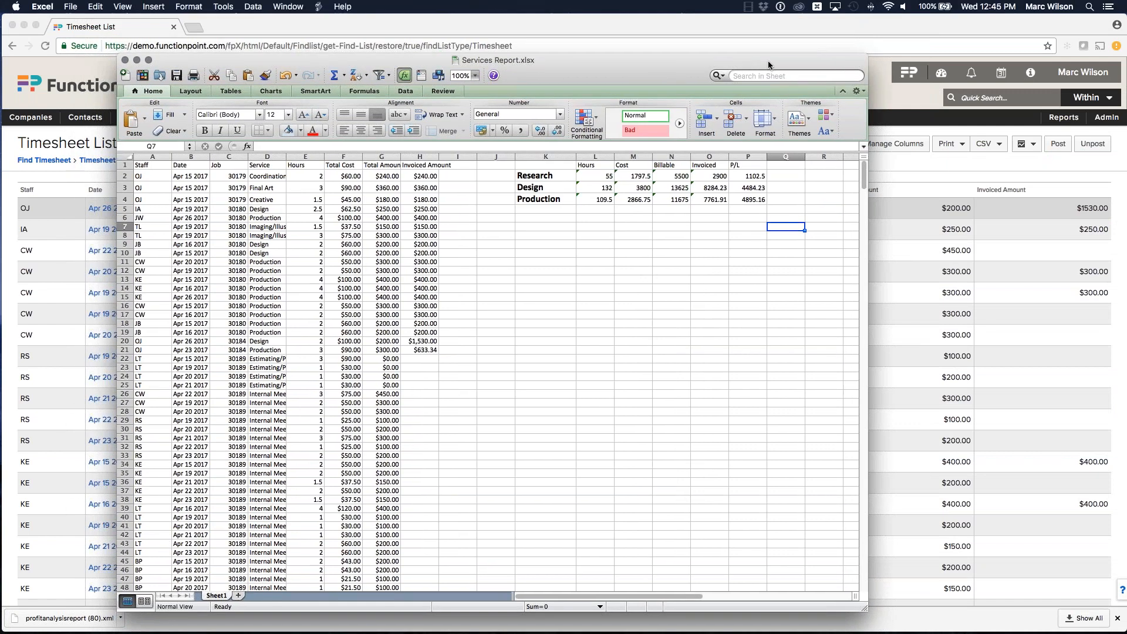
pyautogui.click(552, 176)
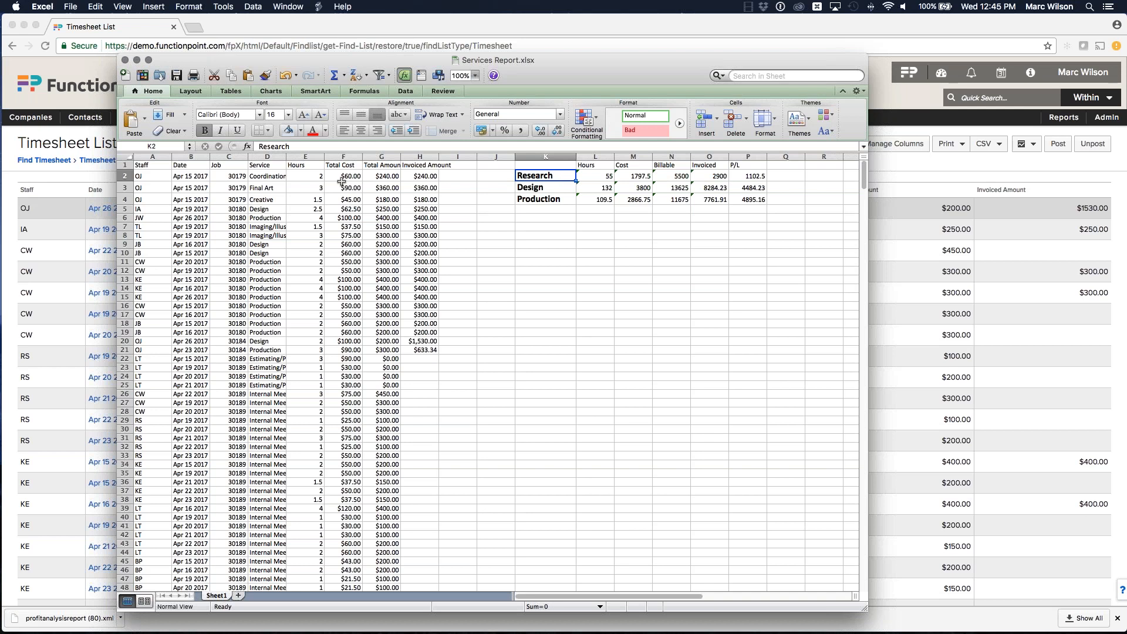
pyautogui.click(713, 176)
pyautogui.click(546, 175)
pyautogui.moveTo(598, 68); pyautogui.dragTo(1126, 77)
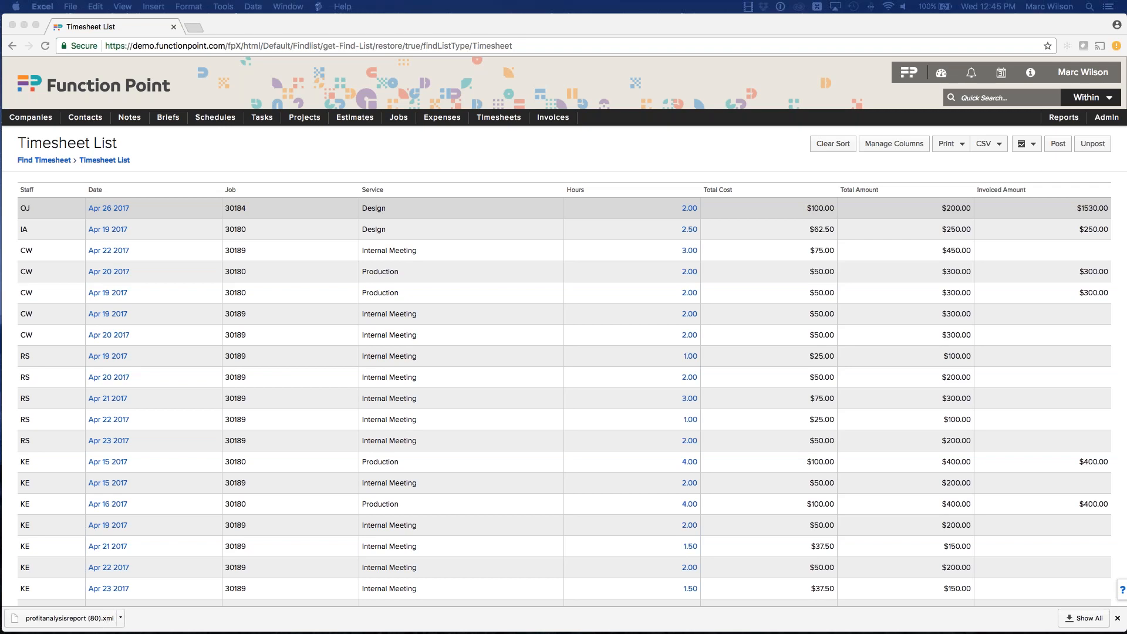
# Step: Search the job list for all active jobs
pyautogui.click(879, 137)
pyautogui.moveTo(397, 121)
pyautogui.click(398, 121)
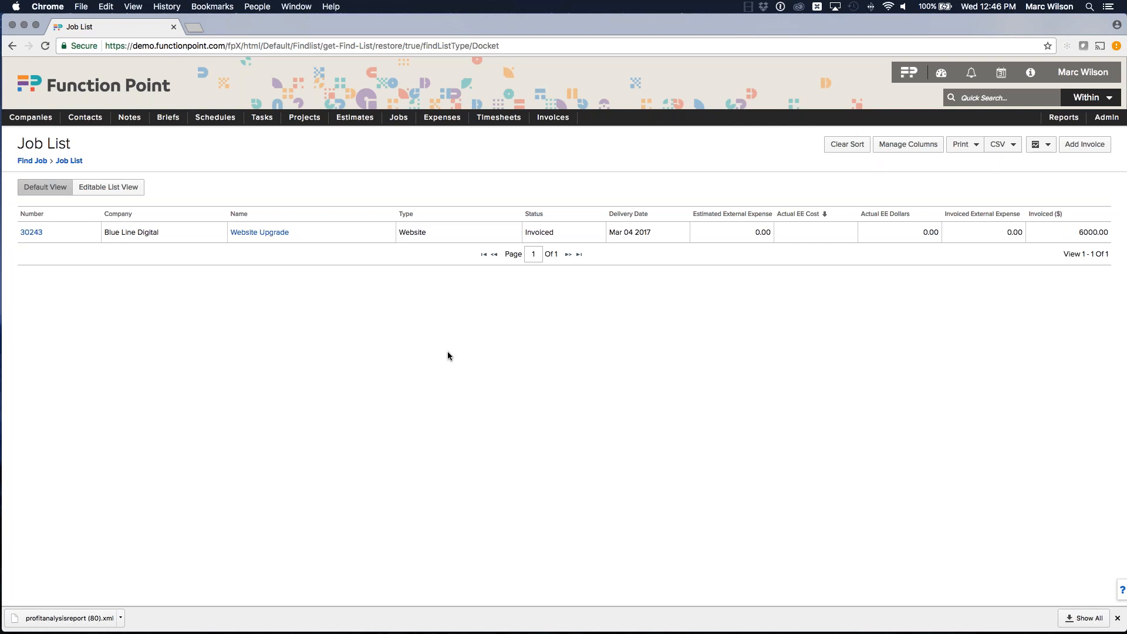
pyautogui.click(1117, 618)
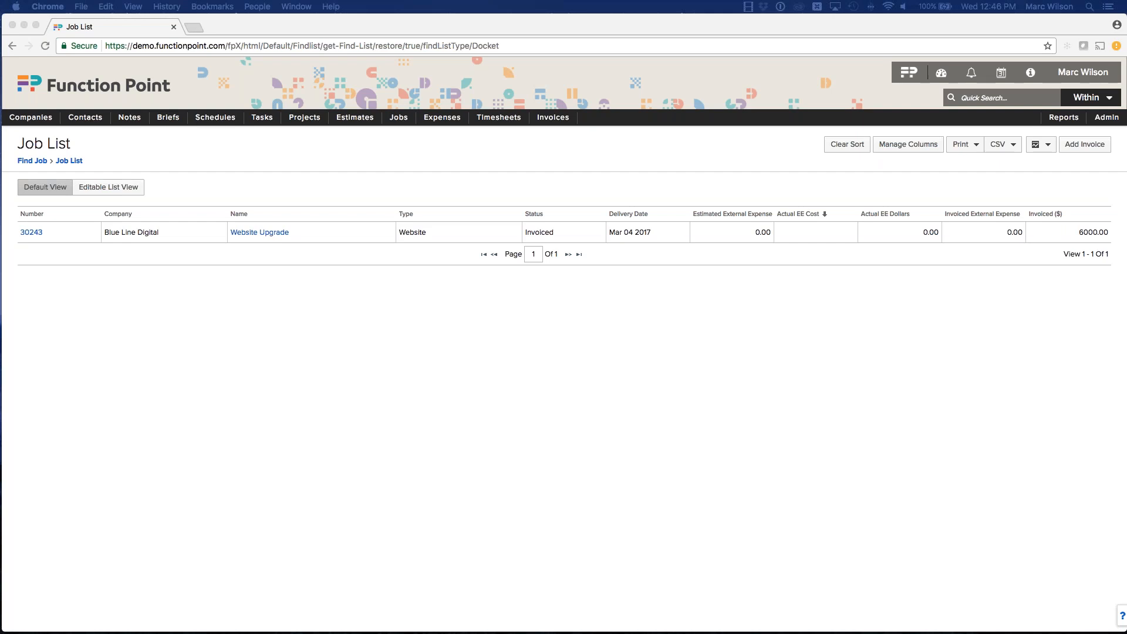
pyautogui.click(522, 312)
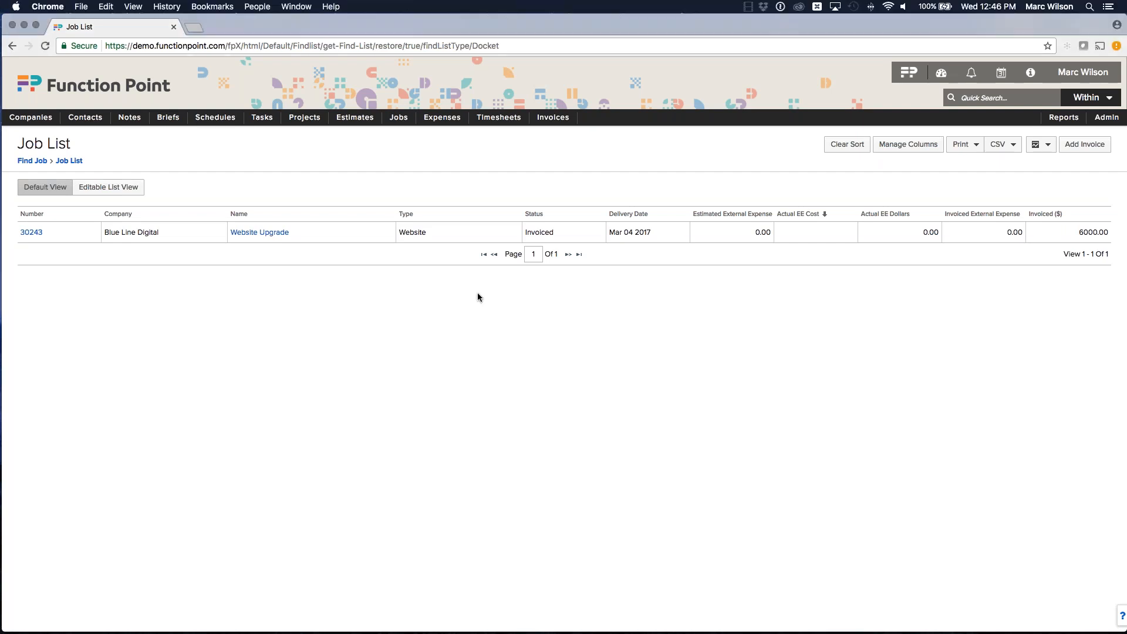
pyautogui.moveTo(399, 117)
pyautogui.click(400, 139)
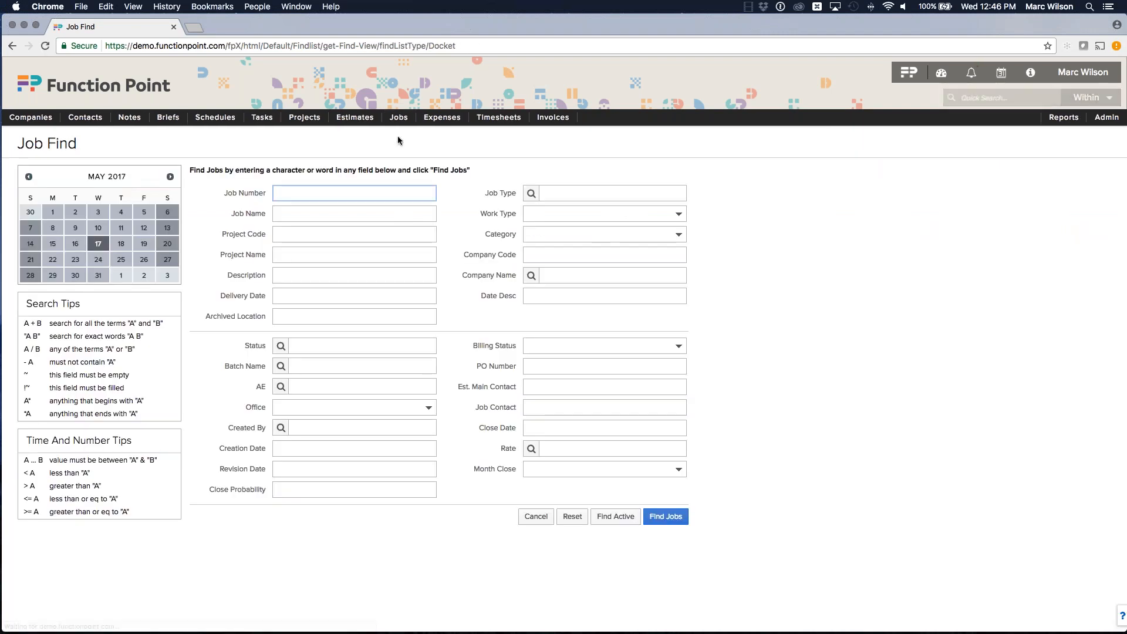
pyautogui.click(614, 516)
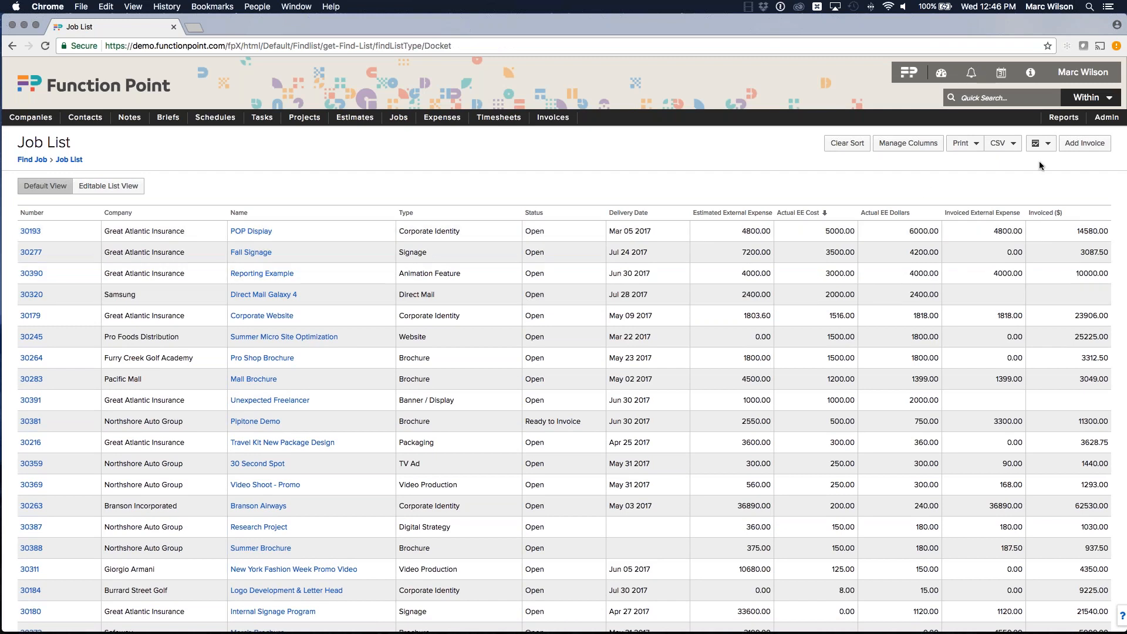
# Step: Generate the Revenue By Revenue Account Report for the listed jobs and open the downloaded workbook
pyautogui.click(1042, 143)
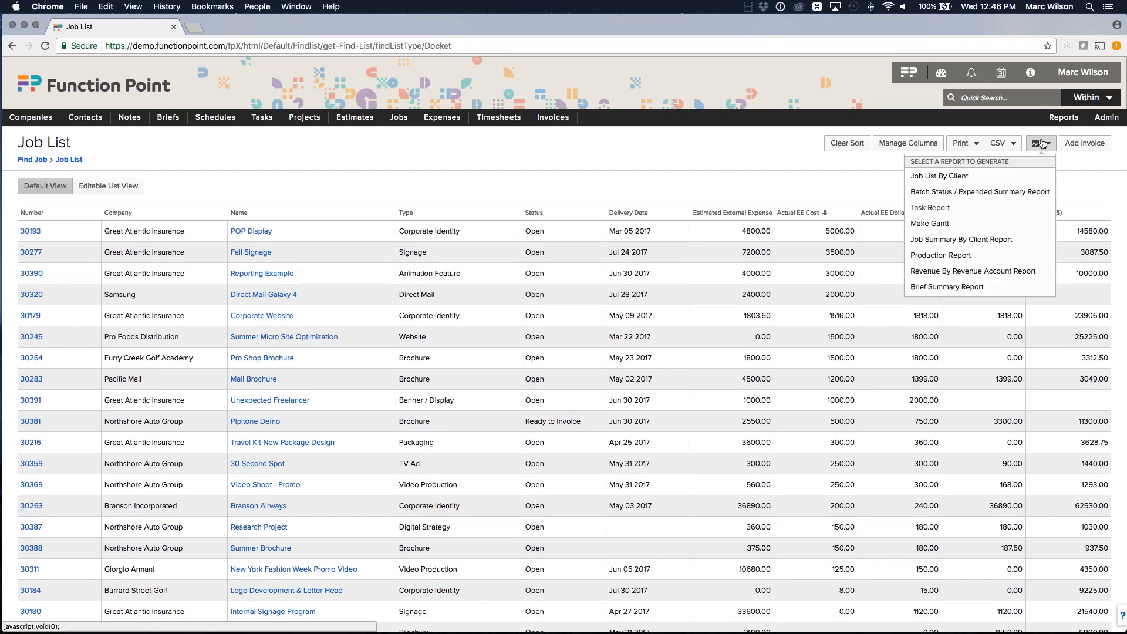
pyautogui.click(958, 273)
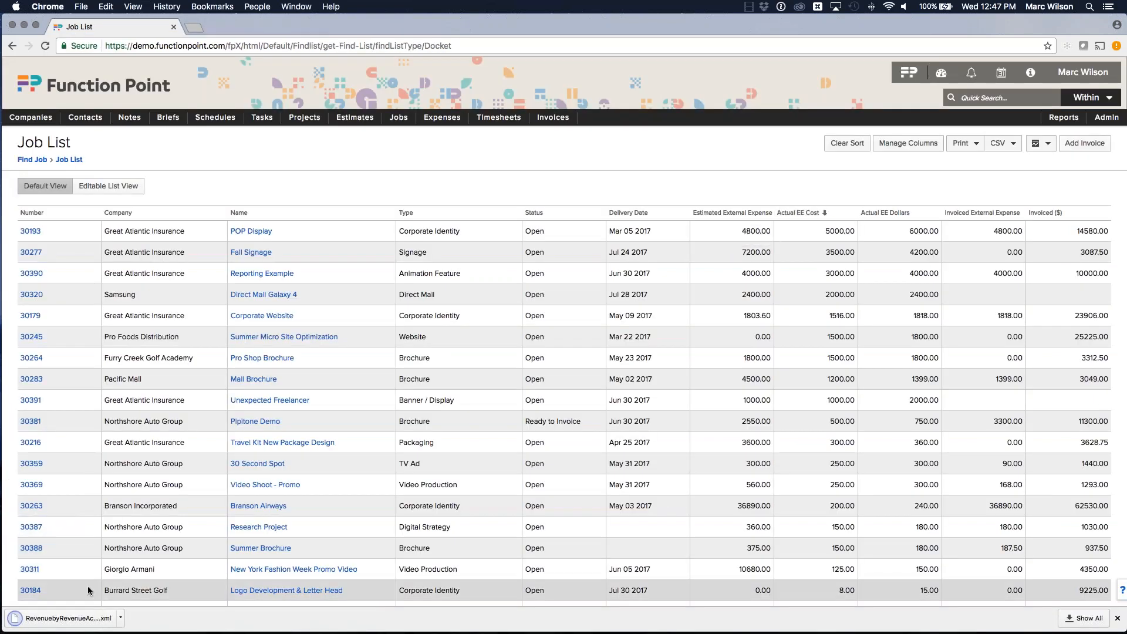
pyautogui.click(82, 618)
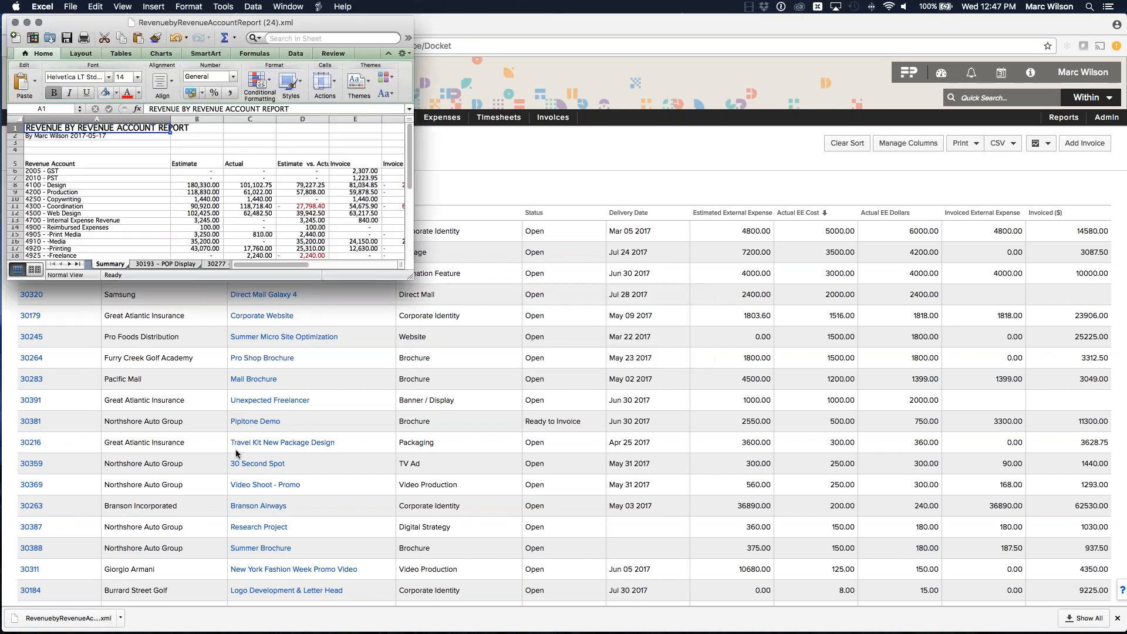
# Step: Review the revenue accounts listed on the report's Summary sheet
pyautogui.moveTo(410, 277); pyautogui.dragTo(657, 395)
pyautogui.moveTo(435, 30); pyautogui.dragTo(649, 47)
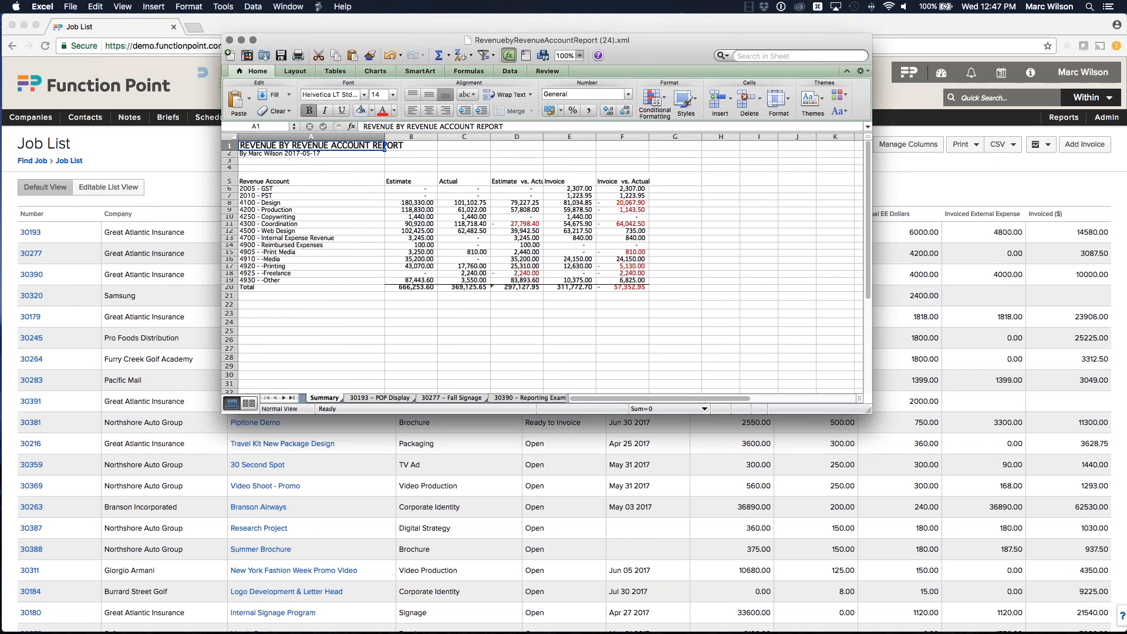
pyautogui.moveTo(869, 410); pyautogui.dragTo(963, 416)
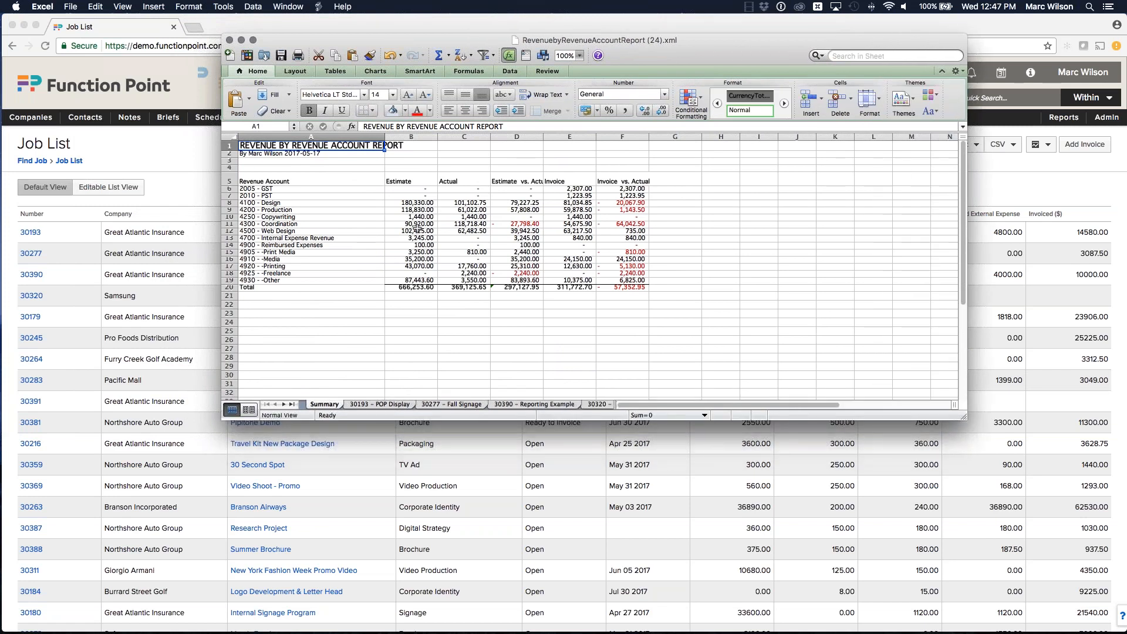
pyautogui.click(283, 202)
pyautogui.click(284, 210)
pyautogui.click(284, 217)
pyautogui.click(284, 224)
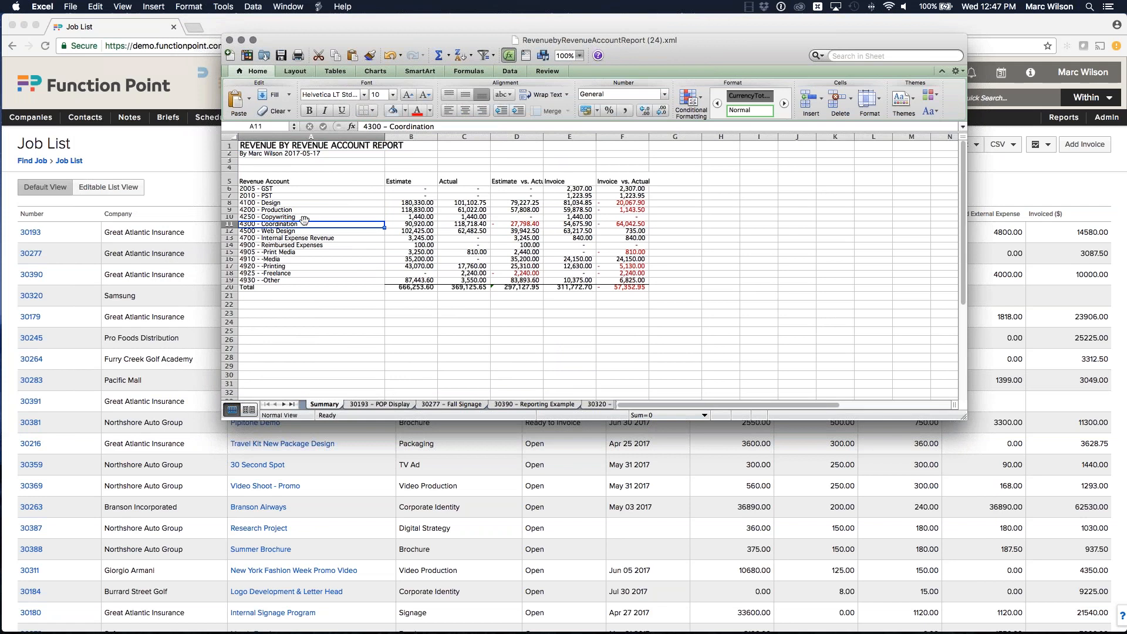
pyautogui.click(290, 204)
pyautogui.hscroll(3, 290, 204)
pyautogui.hscroll(-3, 319, 205)
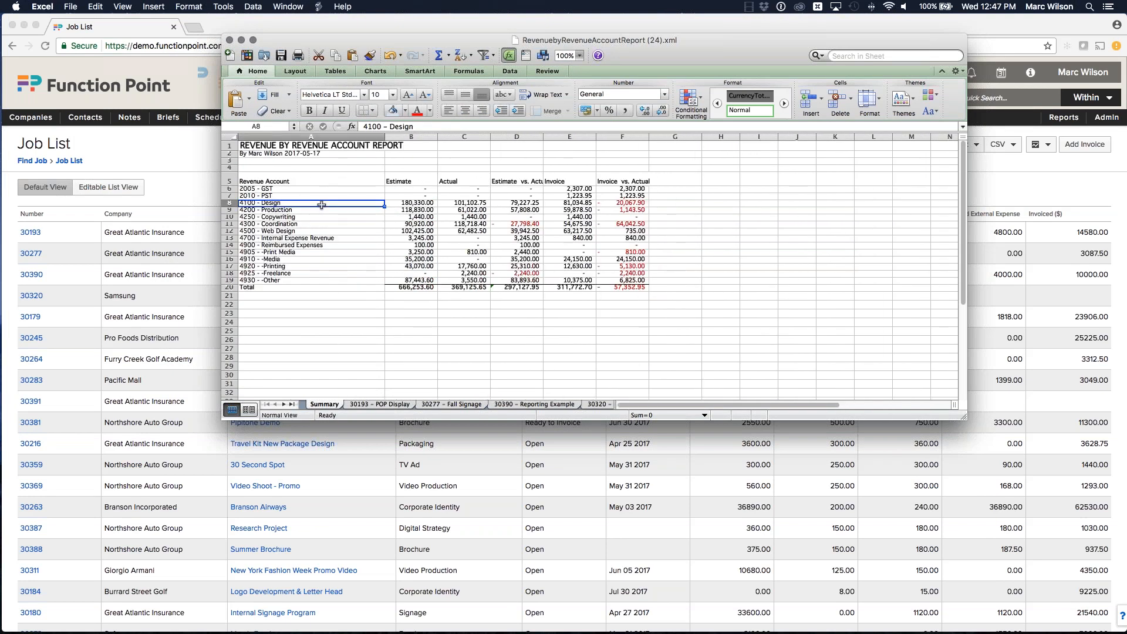
pyautogui.click(305, 210)
pyautogui.click(301, 217)
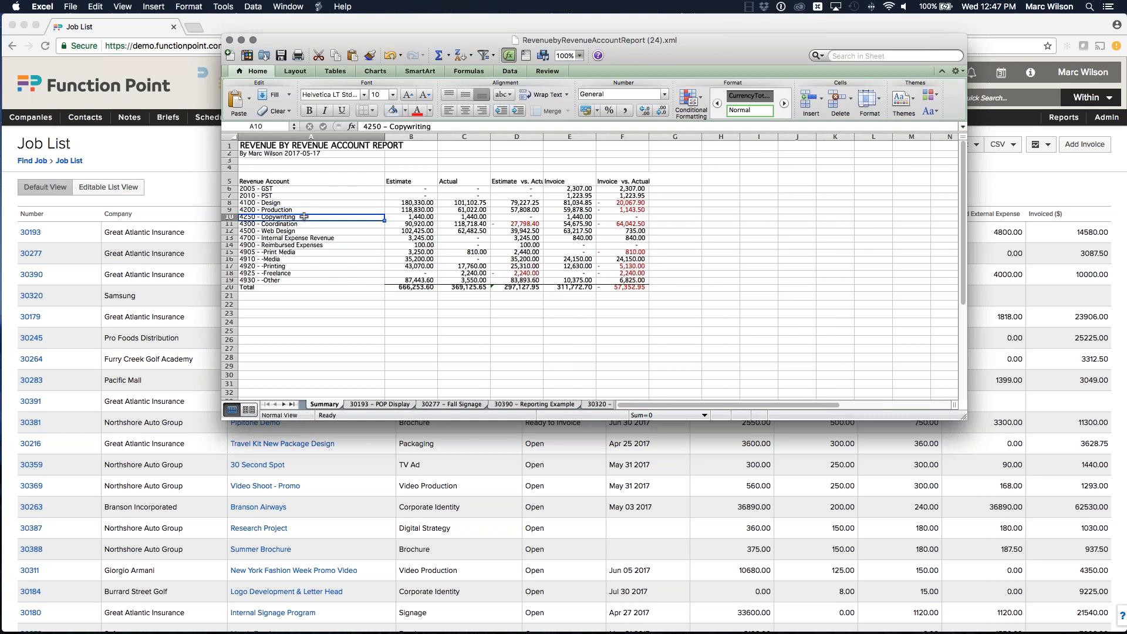
pyautogui.click(272, 226)
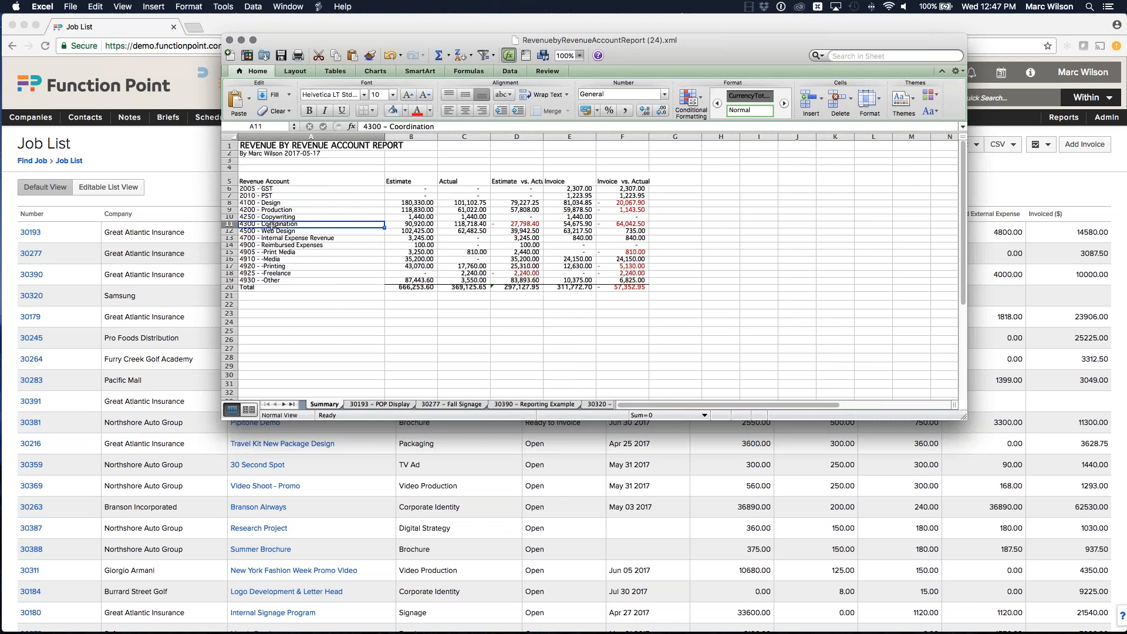
pyautogui.click(569, 210)
pyautogui.press('Down')
pyautogui.press('Down')
pyautogui.press('Down')
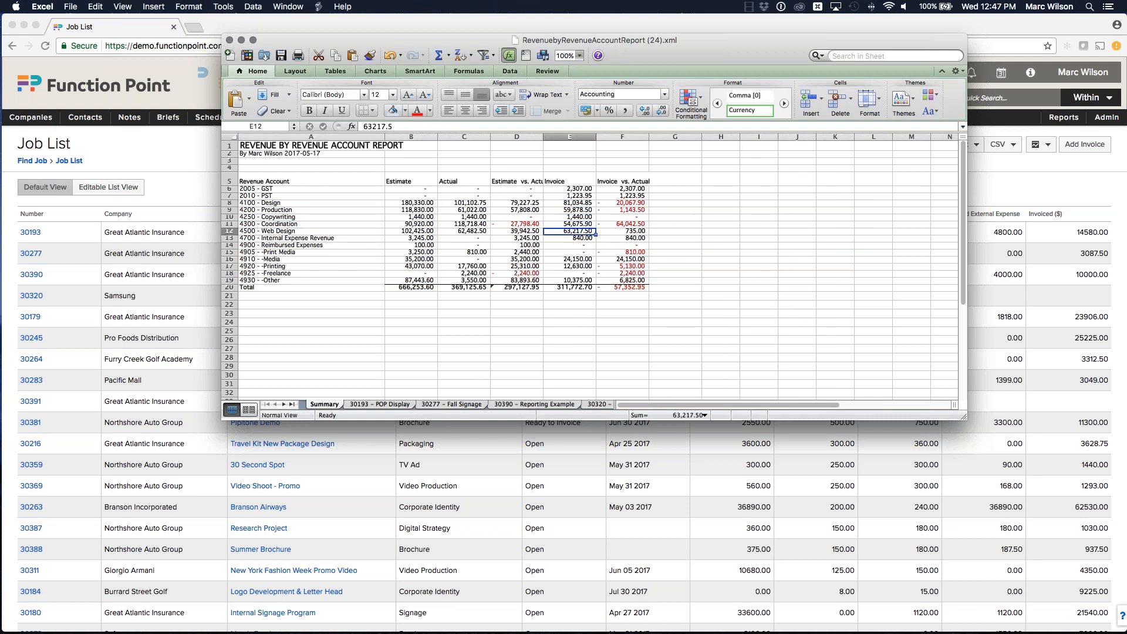
pyautogui.scroll(-2, 449, 296)
pyautogui.scroll(2, 449, 296)
pyautogui.click(267, 210)
pyautogui.click(270, 230)
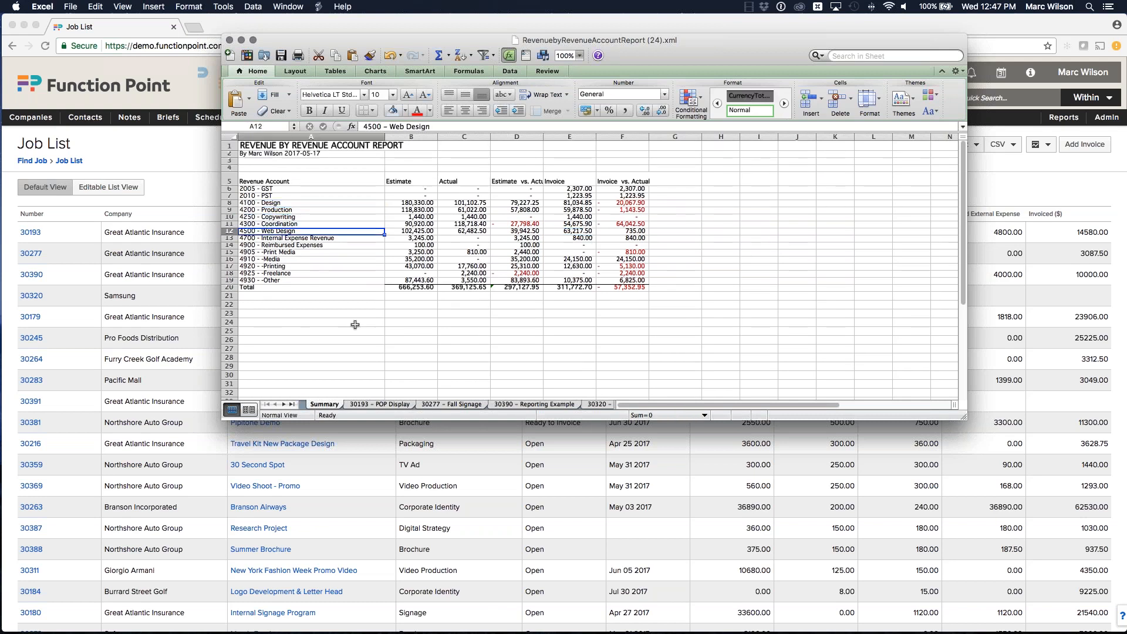
# Step: Compare each revenue account's estimate, actual and invoice amounts on the Summary sheet
pyautogui.moveTo(670, 51); pyautogui.dragTo(624, 57)
pyautogui.doubleClick(624, 56)
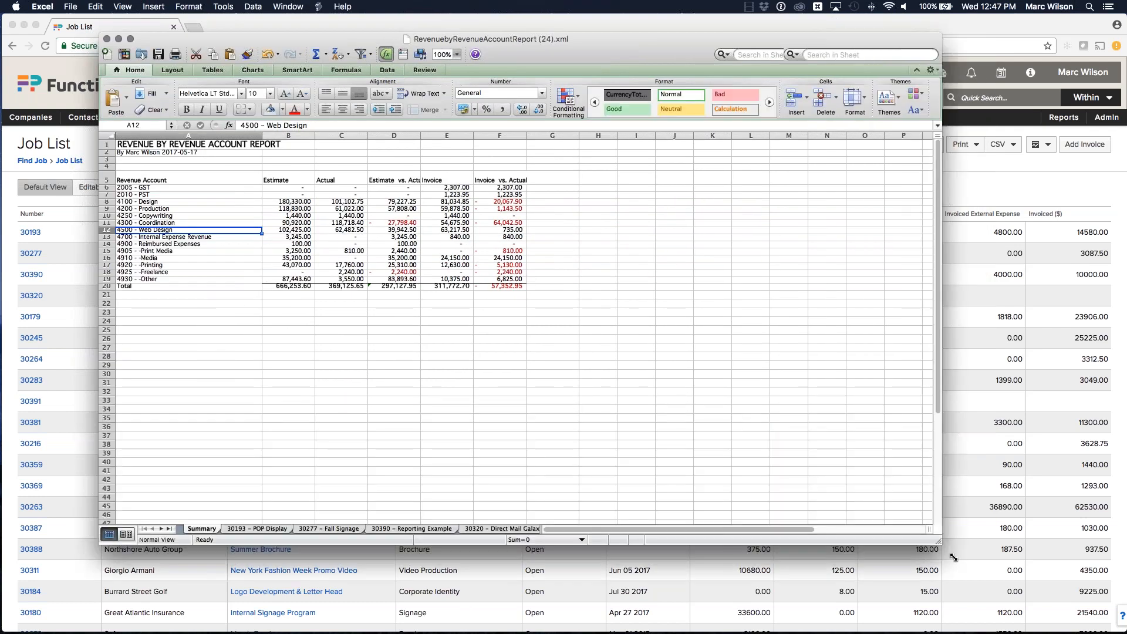
pyautogui.click(456, 54)
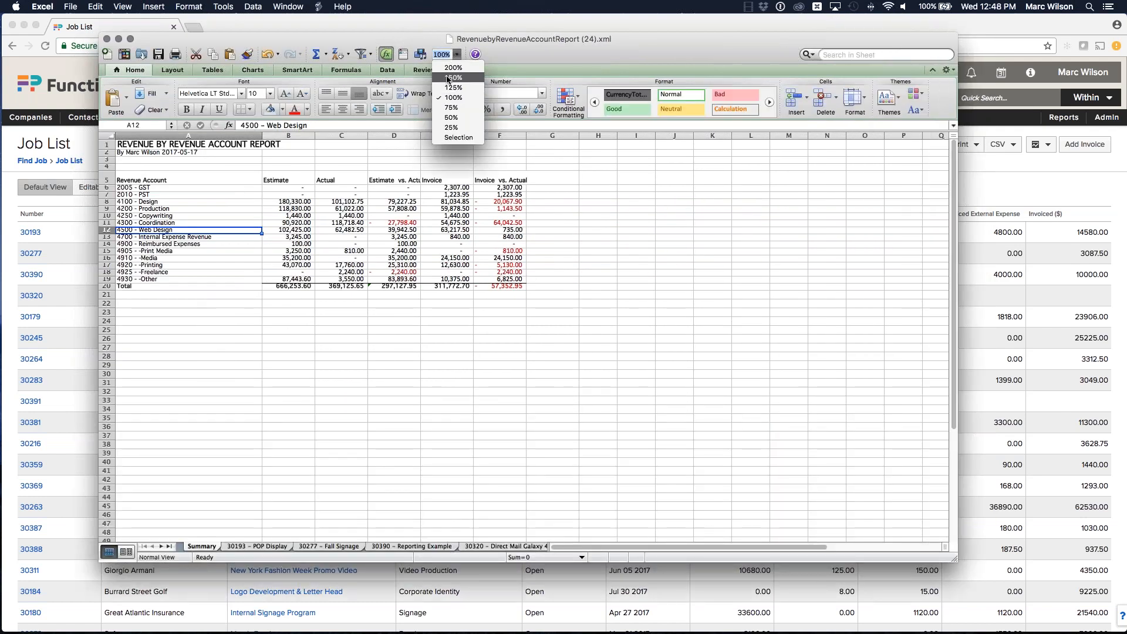
pyautogui.click(449, 78)
pyautogui.click(178, 238)
pyautogui.click(178, 248)
pyautogui.click(176, 257)
pyautogui.click(173, 268)
pyautogui.click(171, 279)
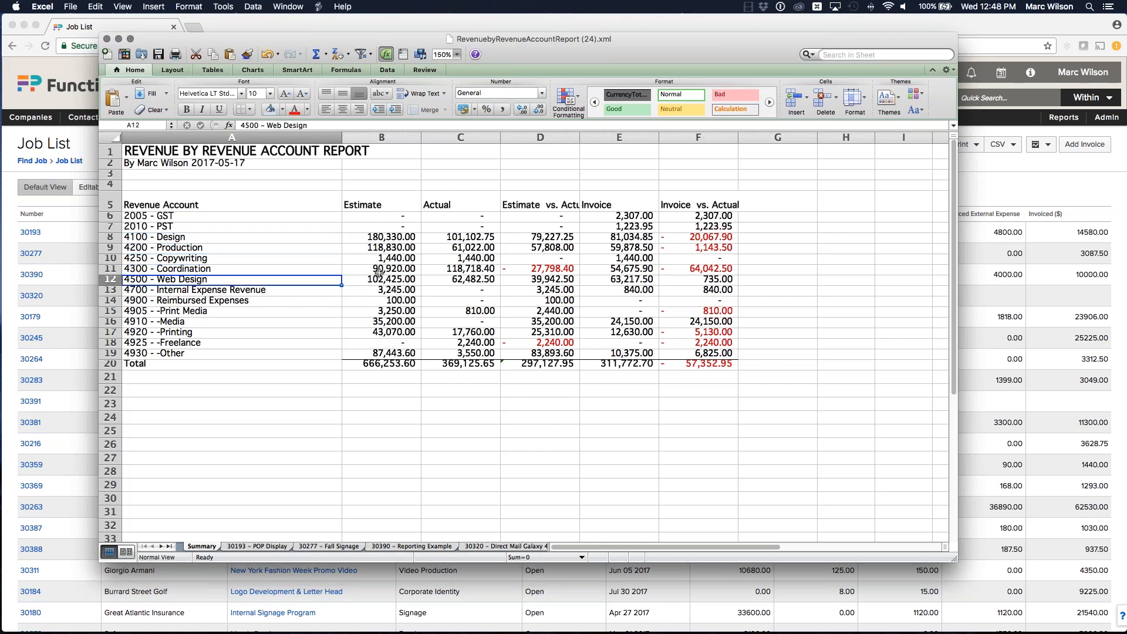
pyautogui.click(623, 237)
pyautogui.click(622, 247)
pyautogui.click(622, 257)
pyautogui.click(621, 273)
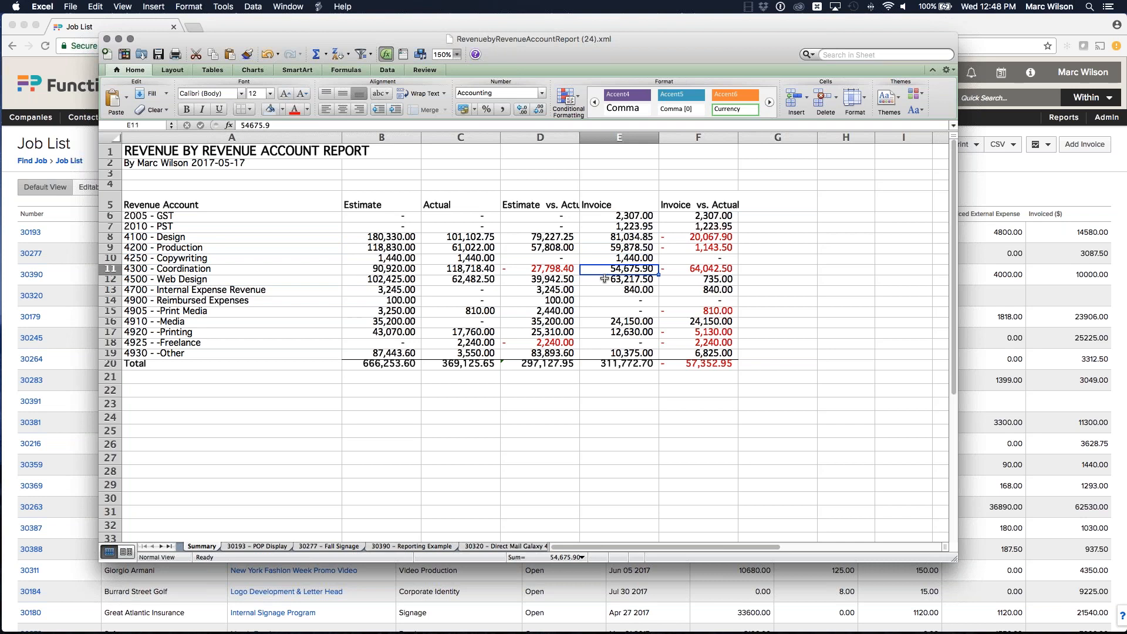
pyautogui.scroll(-1, 604, 279)
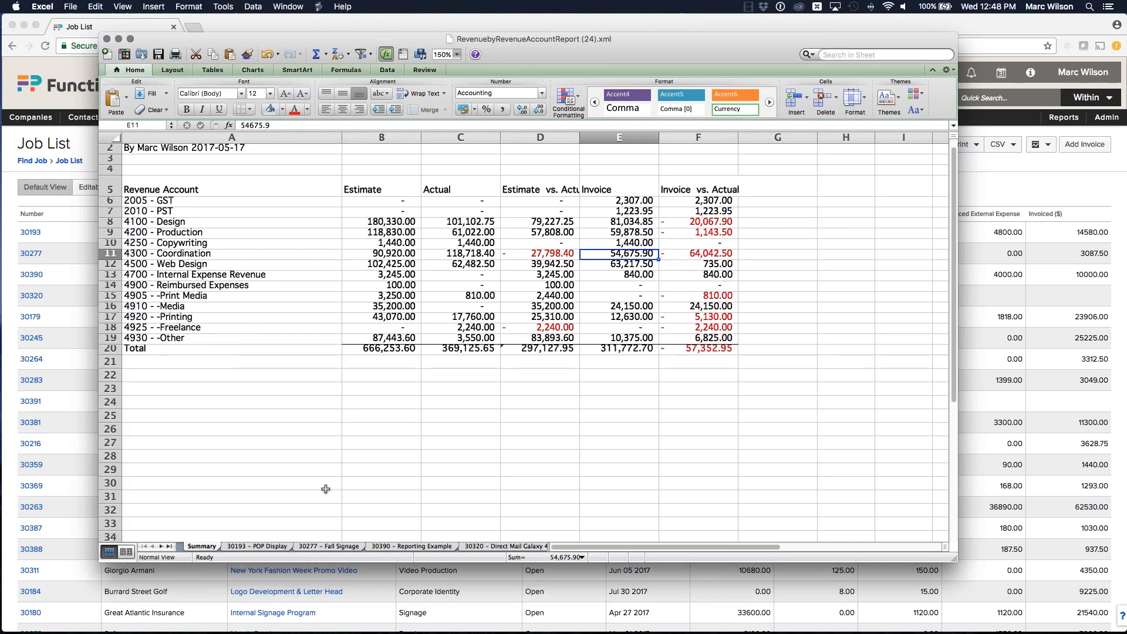
# Step: Open the 30193 - POP Display sheet and review its job account summary and detail
pyautogui.click(276, 548)
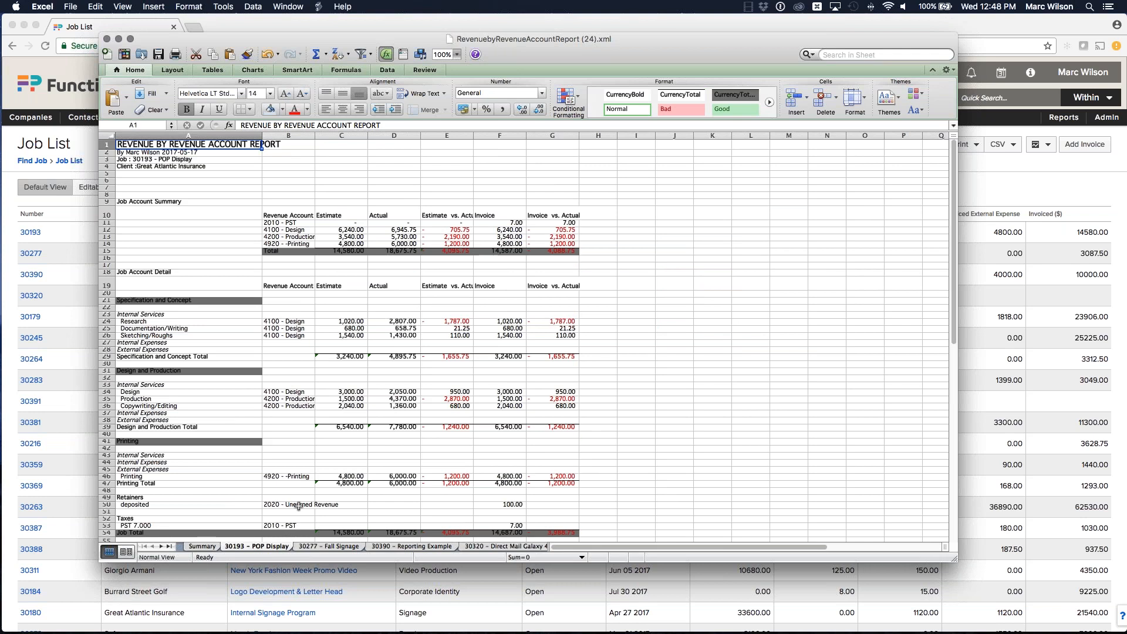
pyautogui.scroll(-3, 369, 389)
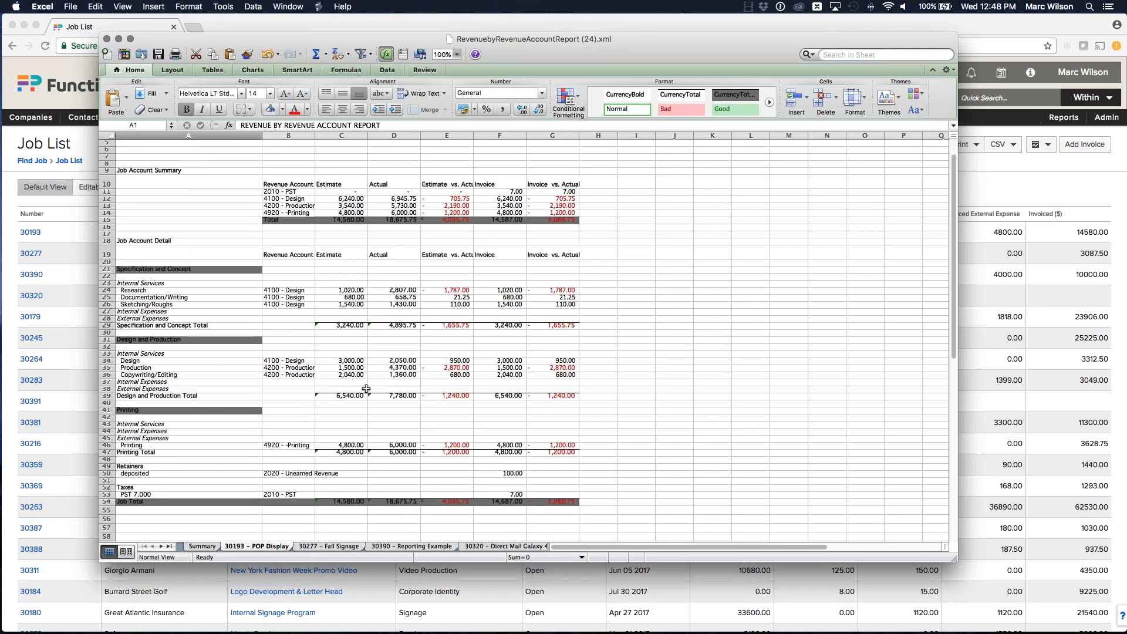
# Step: Review the Specification and Concept detail rows on the 30193 - POP Display sheet
pyautogui.scroll(3, 258, 320)
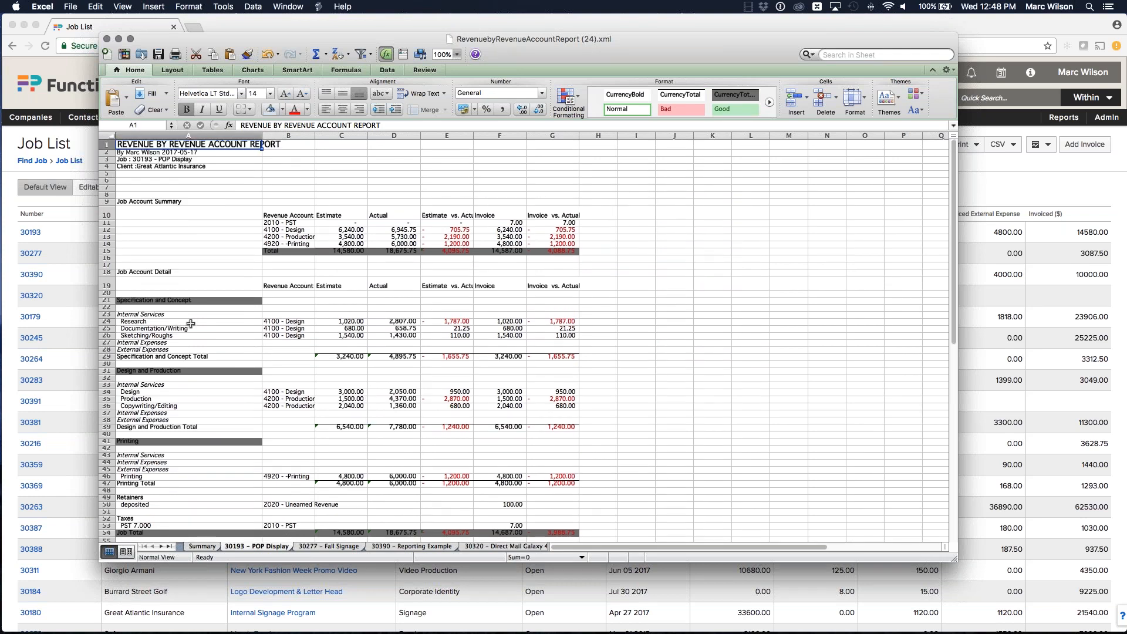
pyautogui.click(141, 322)
pyautogui.click(141, 329)
pyautogui.click(143, 335)
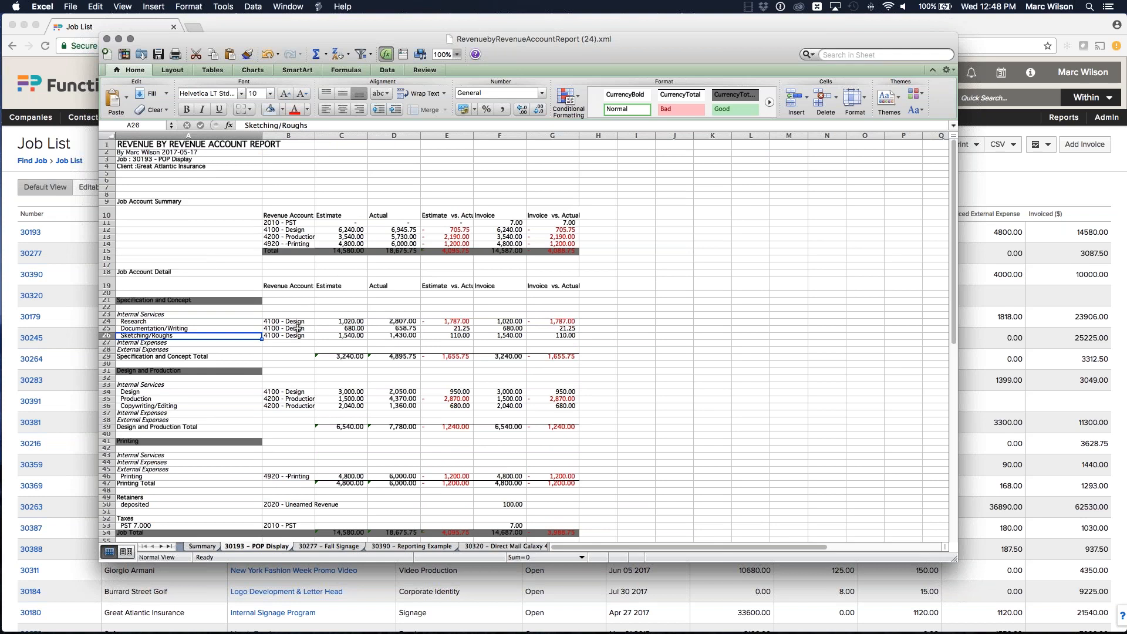
# Step: Compare the 30277 - Fall Signage sheet with the POP Display sheet, then return to the Summary sheet
pyautogui.click(305, 545)
pyautogui.click(382, 546)
pyautogui.click(295, 548)
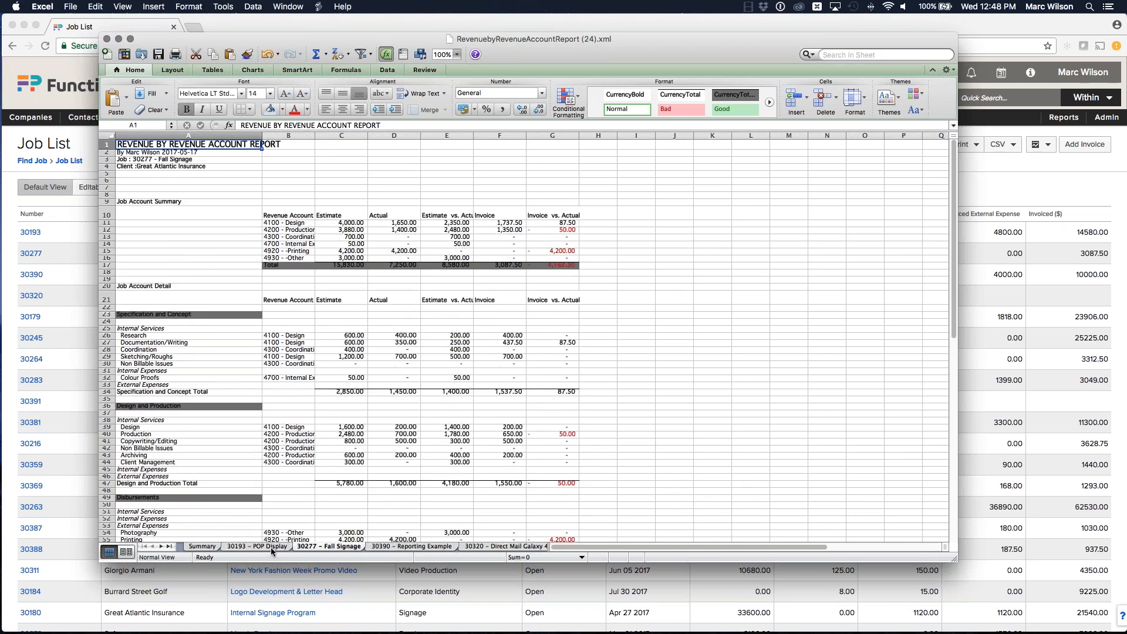
pyautogui.click(269, 547)
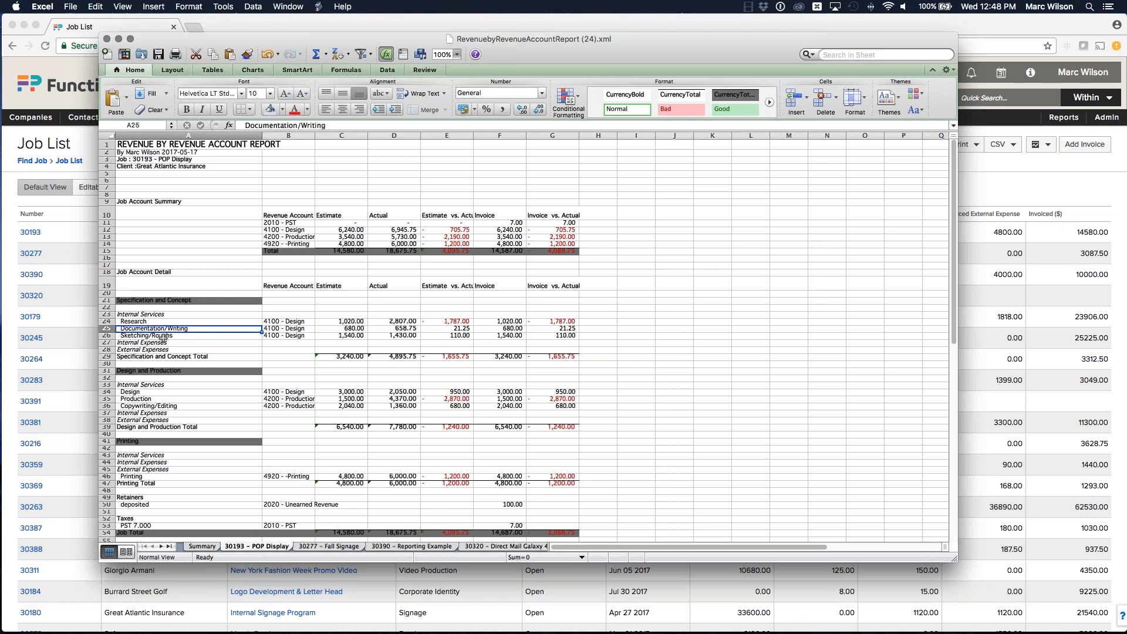
pyautogui.click(511, 322)
pyautogui.click(175, 330)
pyautogui.press('Down')
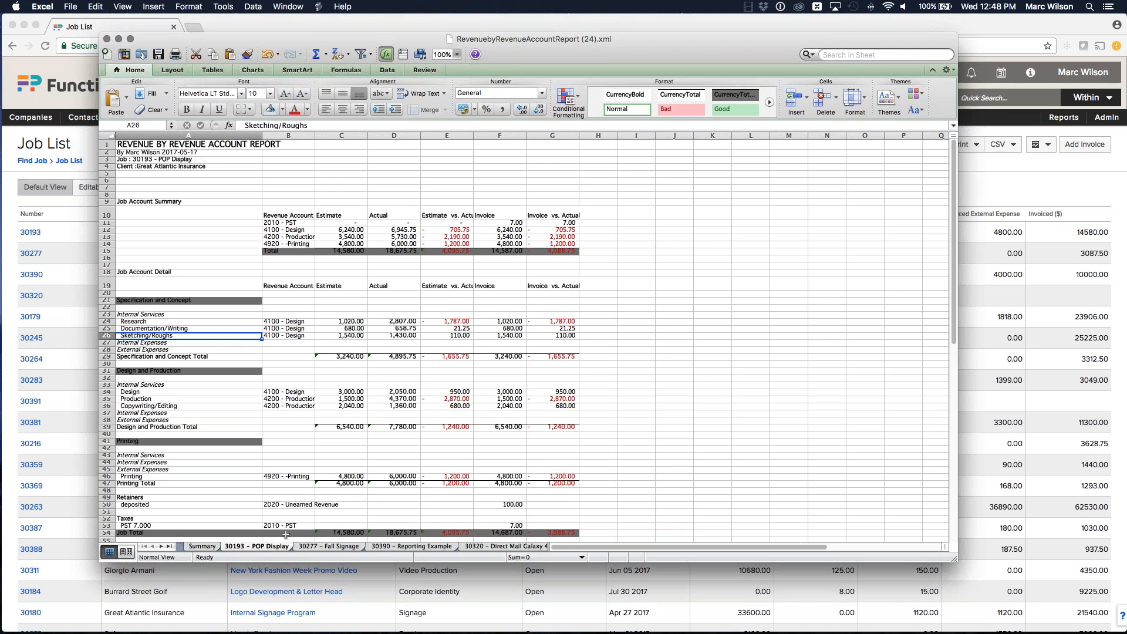
pyautogui.click(202, 546)
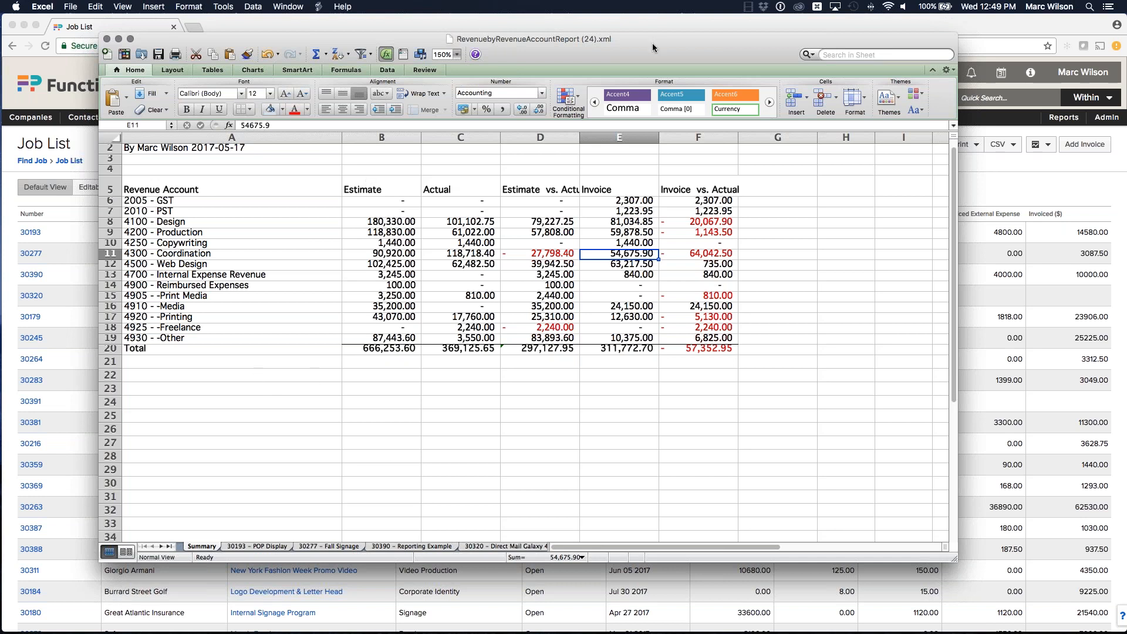
# Step: Browse the 30179 - Corporate Website and 30245 - Summer Micro Site Optimization job sheets and return to the Summary sheet
pyautogui.hscroll(2, 644, 252)
pyautogui.hscroll(-2, 645, 252)
pyautogui.moveTo(661, 41); pyautogui.dragTo(1126, 140)
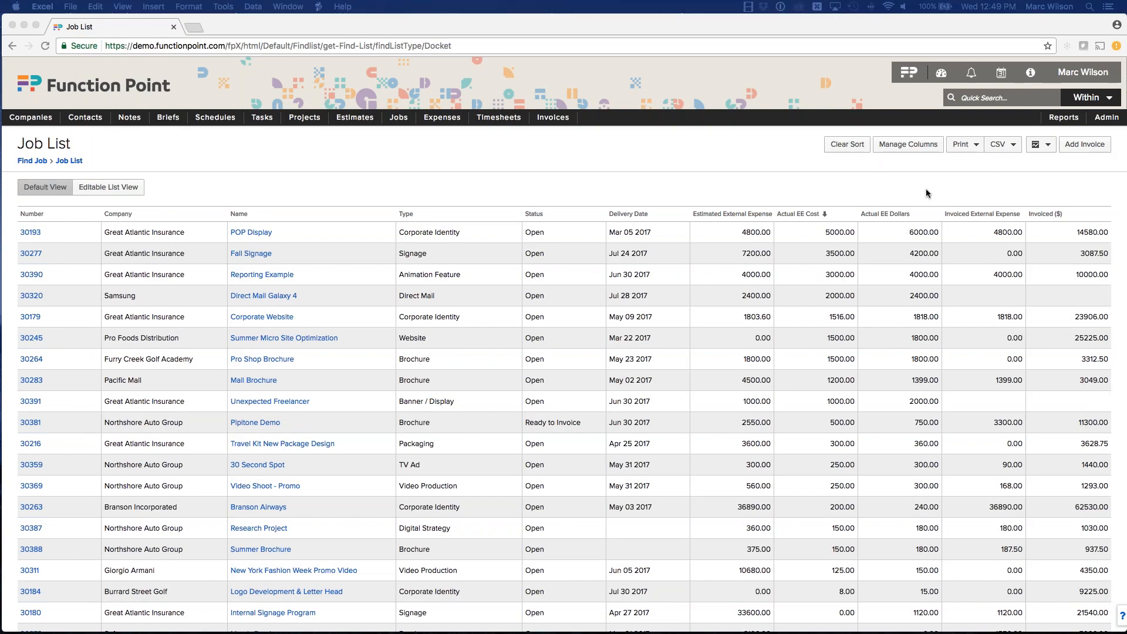
pyautogui.click(480, 162)
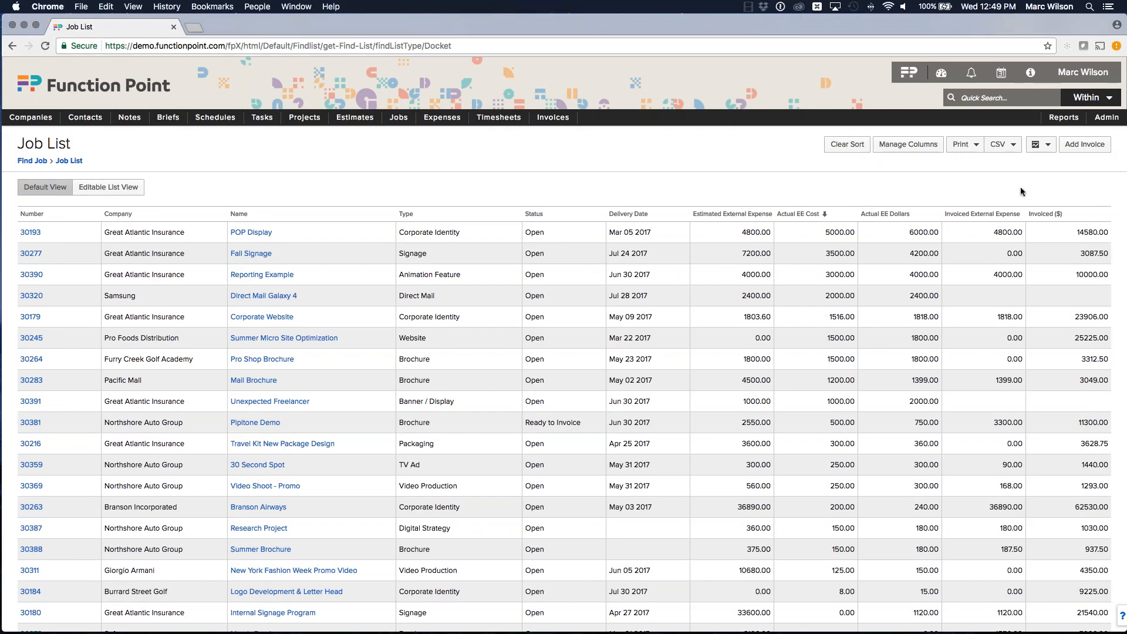
pyautogui.click(1048, 146)
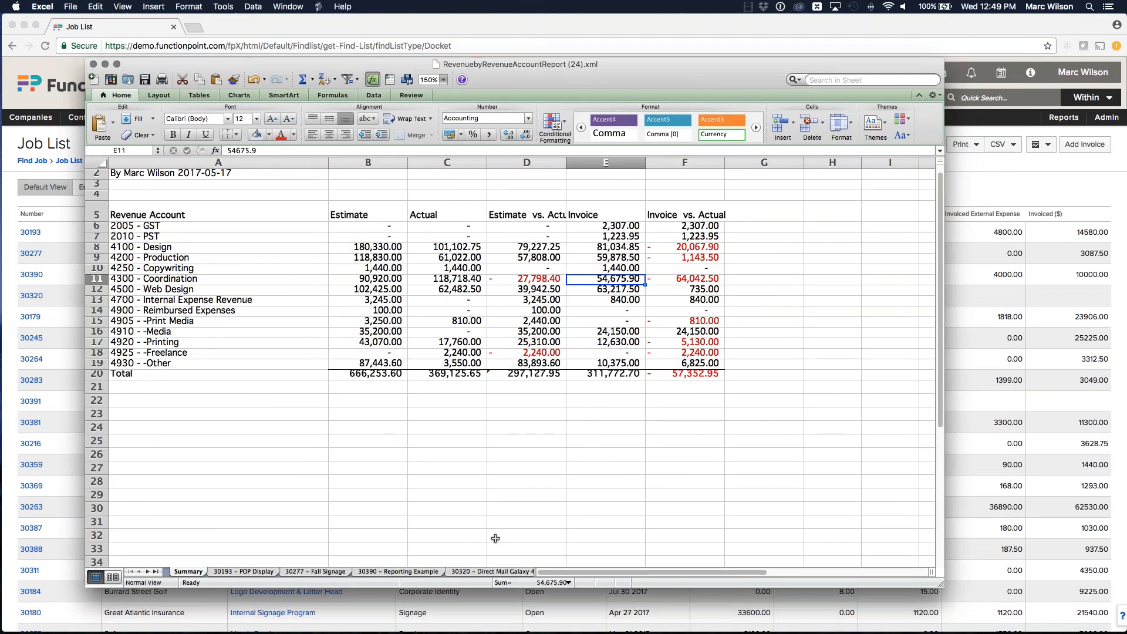
pyautogui.click(417, 572)
pyautogui.click(488, 571)
pyautogui.click(515, 574)
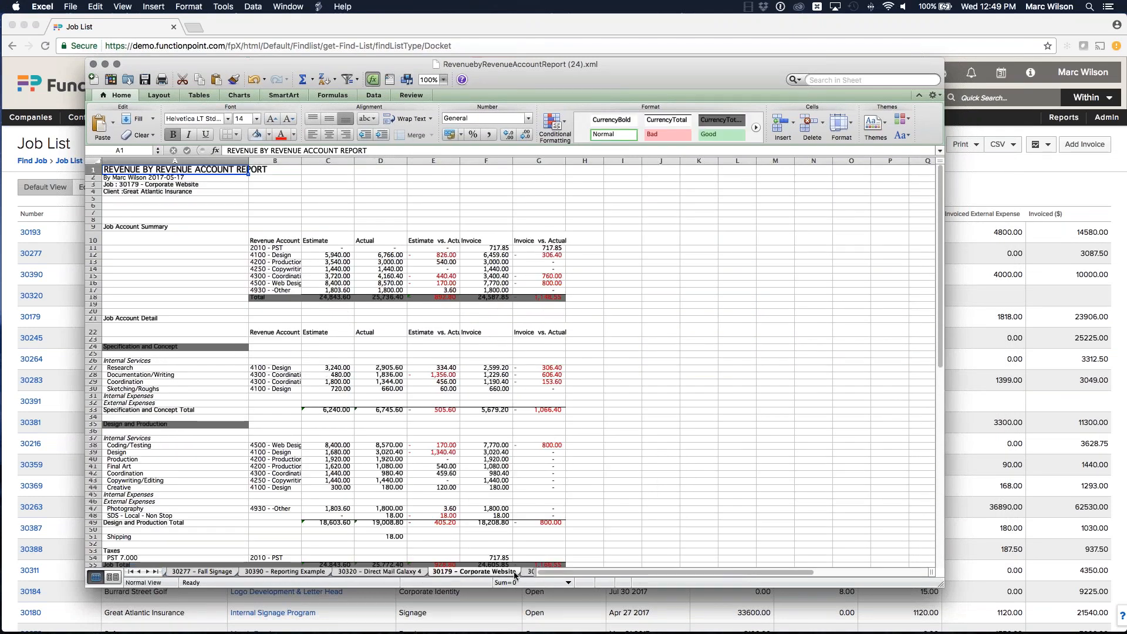
pyautogui.click(501, 572)
pyautogui.click(501, 572)
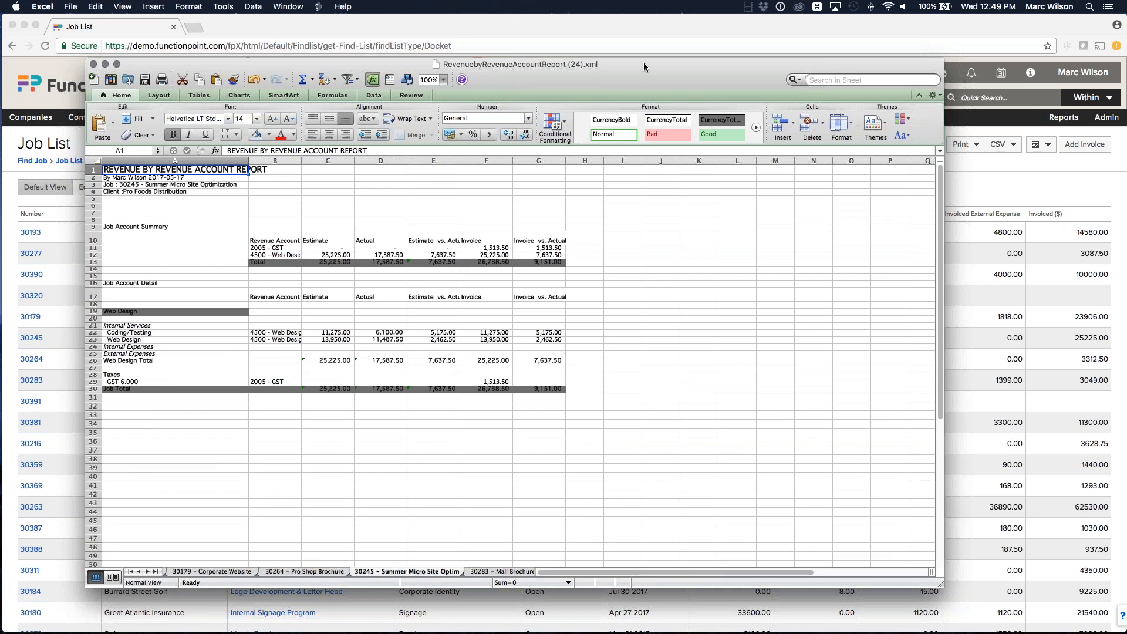
pyautogui.click(131, 571)
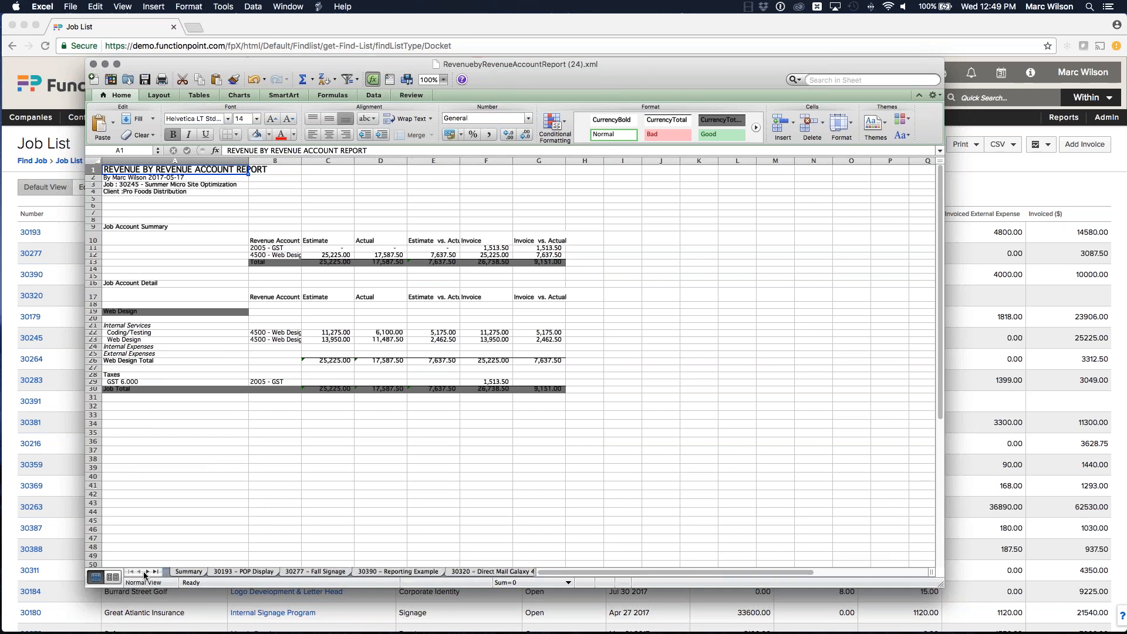
pyautogui.click(189, 572)
# Step: Close the Revenue By Revenue Account report workbook and return to the job list
pyautogui.scroll(1, 510, 364)
pyautogui.press('super+w')
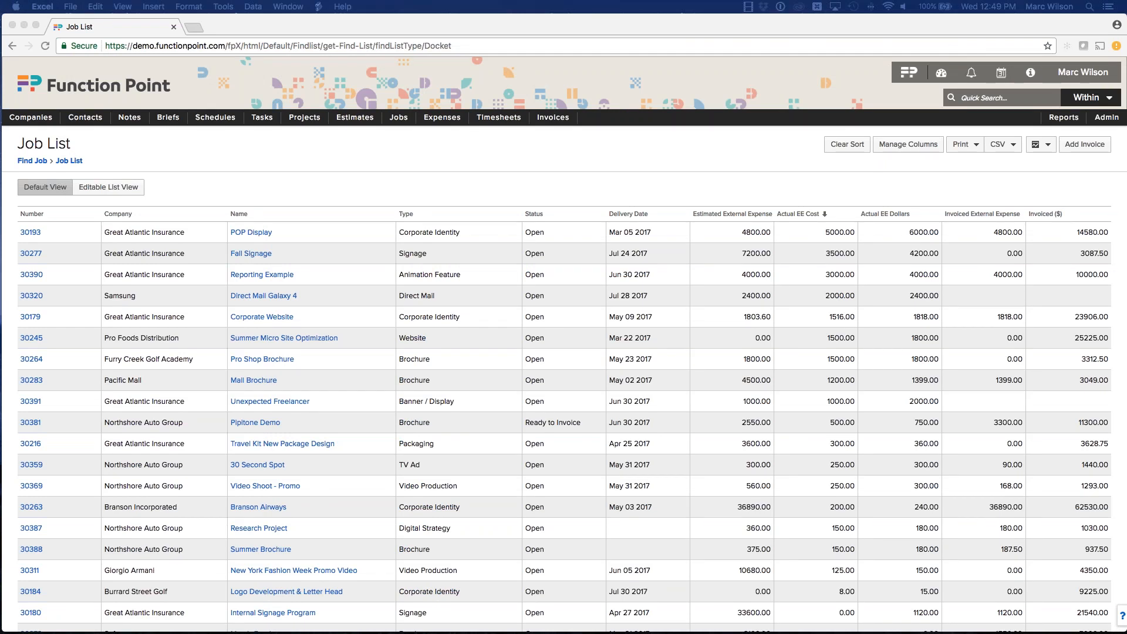
pyautogui.click(713, 138)
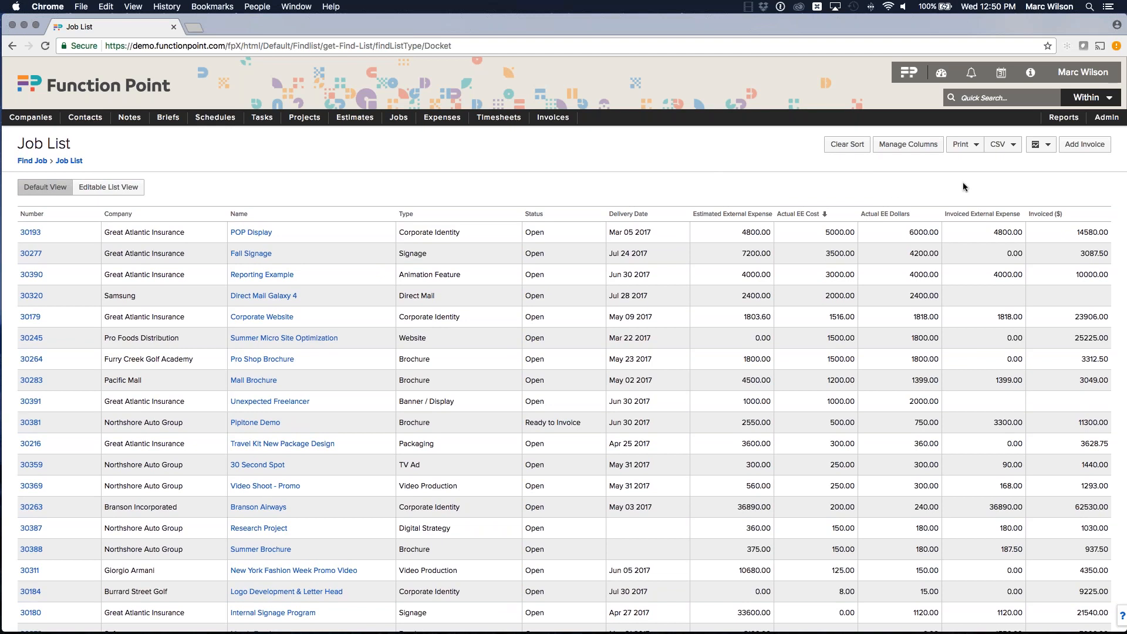
# Step: Run the Billable Hours Recovered [By Client] analyze report with a start date of Jan 1 and end date of today
pyautogui.moveTo(1065, 118)
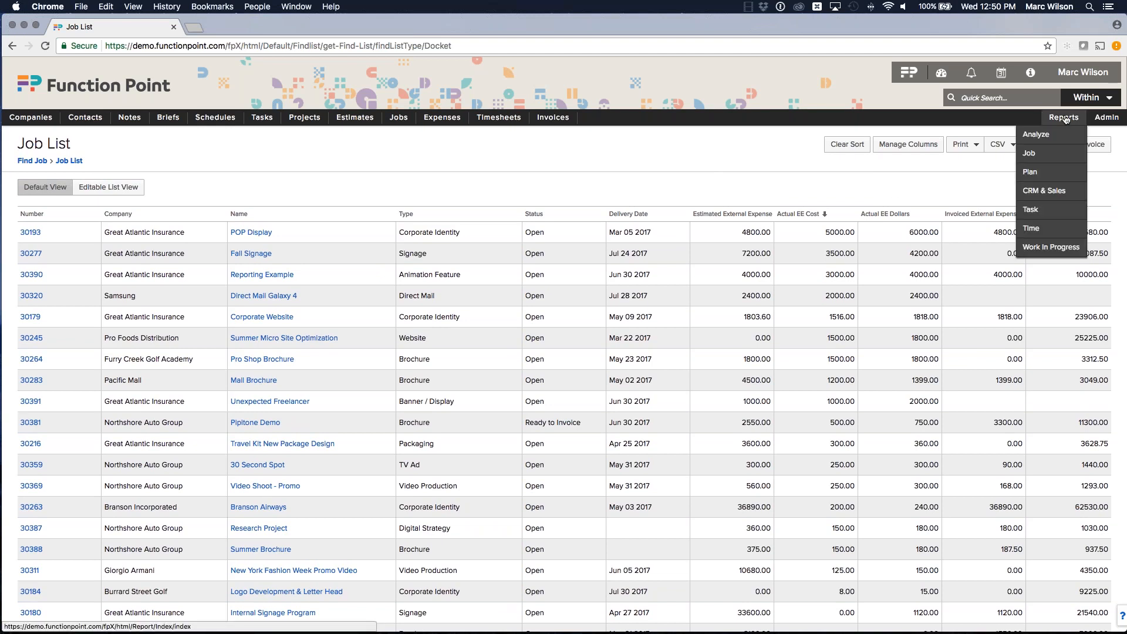
pyautogui.click(1039, 136)
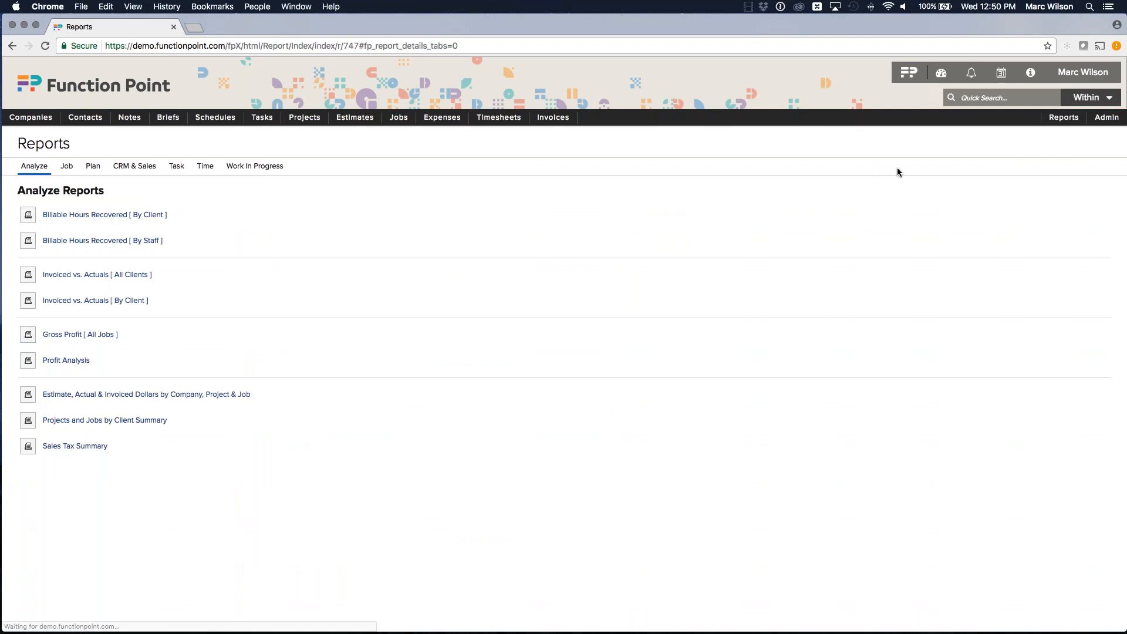
pyautogui.click(123, 215)
pyautogui.click(500, 378)
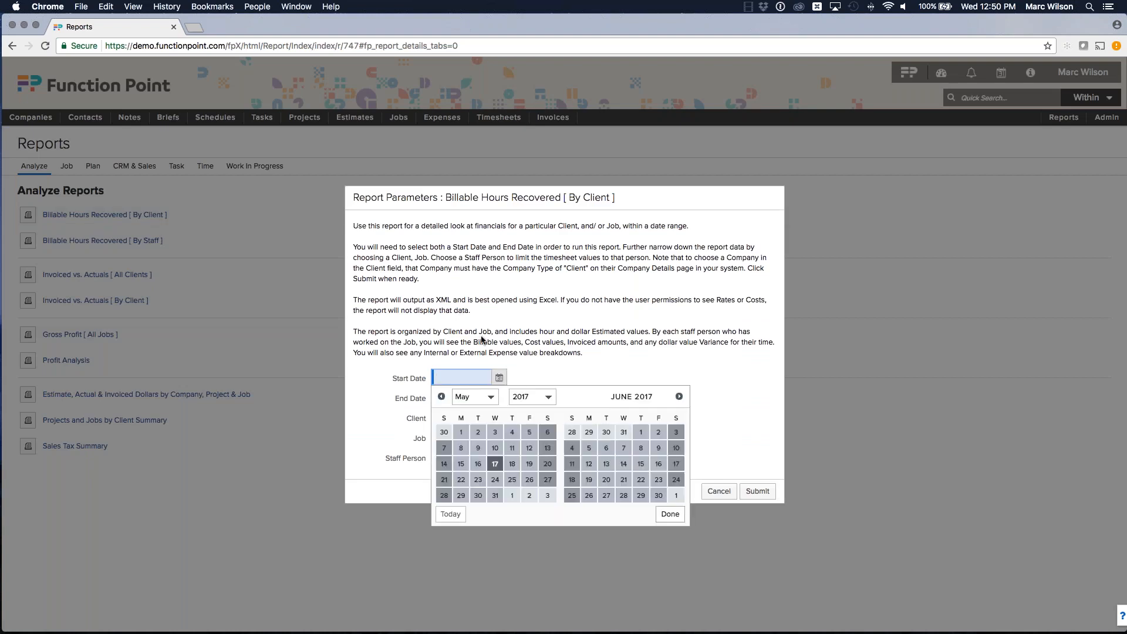
pyautogui.write('jan 1')
pyautogui.click(482, 340)
pyautogui.click(467, 398)
pyautogui.write('today')
pyautogui.press('Tab')
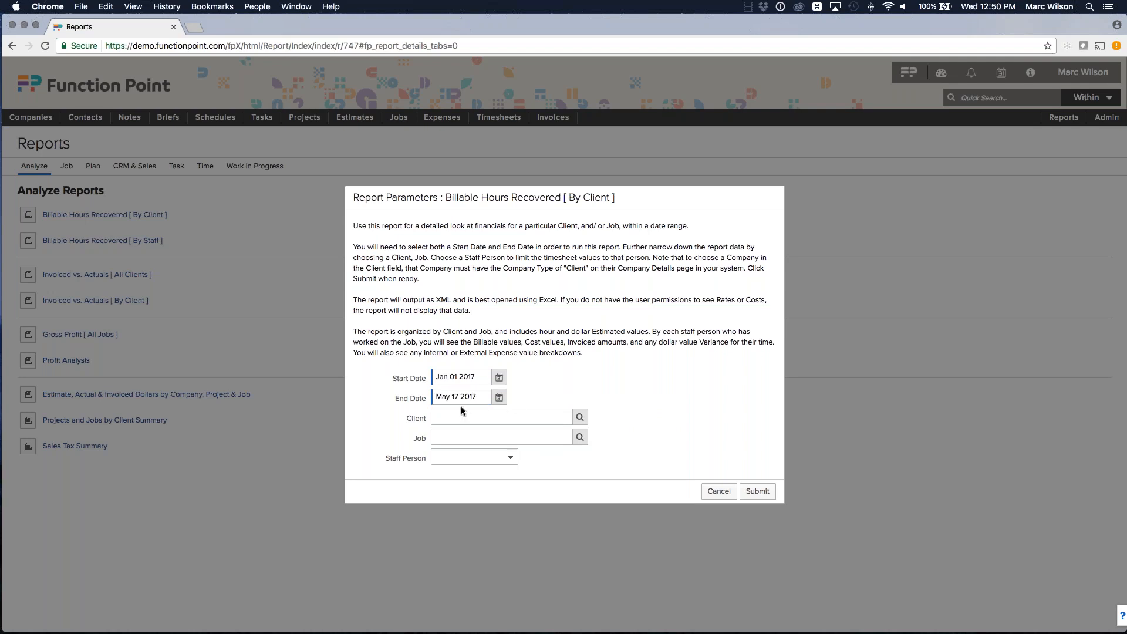
pyautogui.click(757, 494)
# Step: Open the downloaded Cost Recovery By Client workbook, enlarge its window and zoom to 150%
pyautogui.click(65, 617)
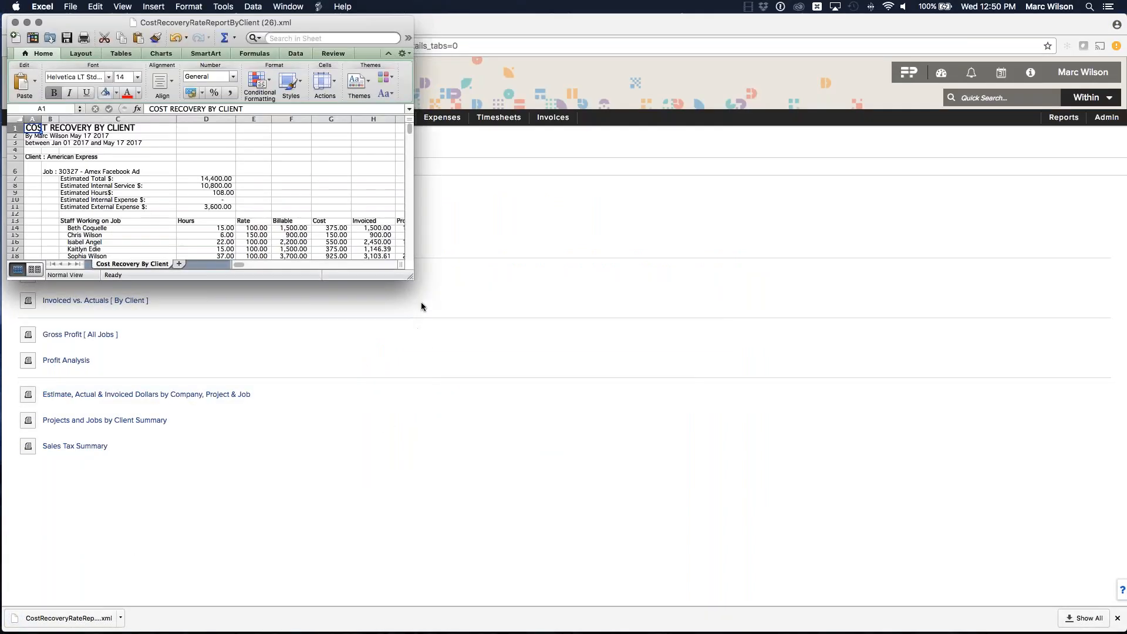
pyautogui.moveTo(417, 280); pyautogui.dragTo(557, 405)
pyautogui.moveTo(639, 430); pyautogui.dragTo(694, 599)
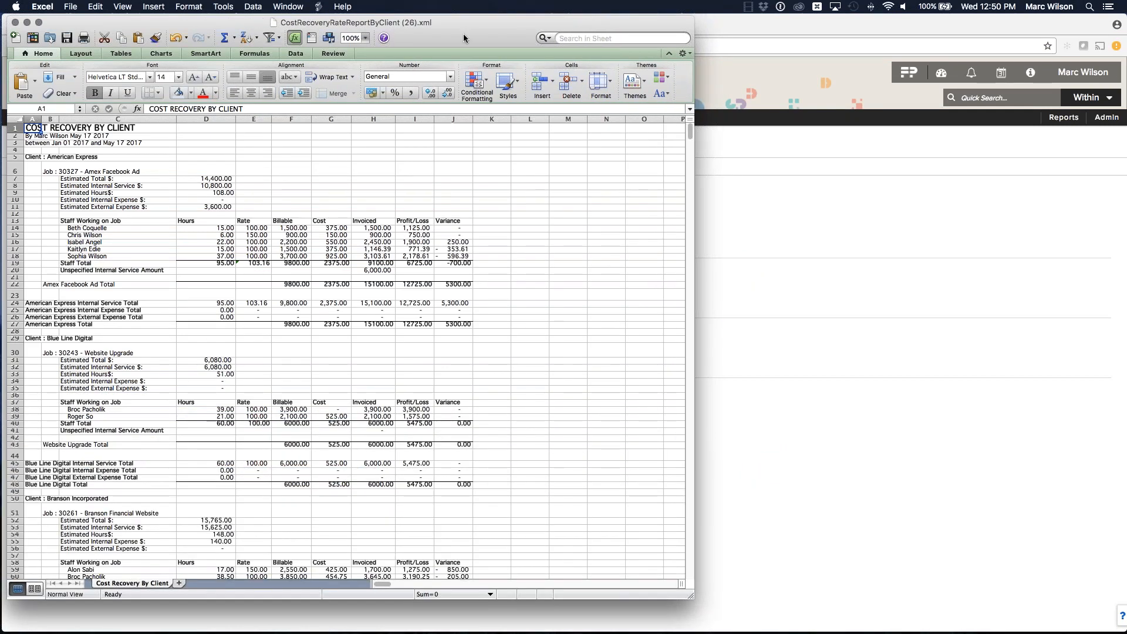
pyautogui.moveTo(463, 37); pyautogui.dragTo(610, 39)
pyautogui.click(514, 39)
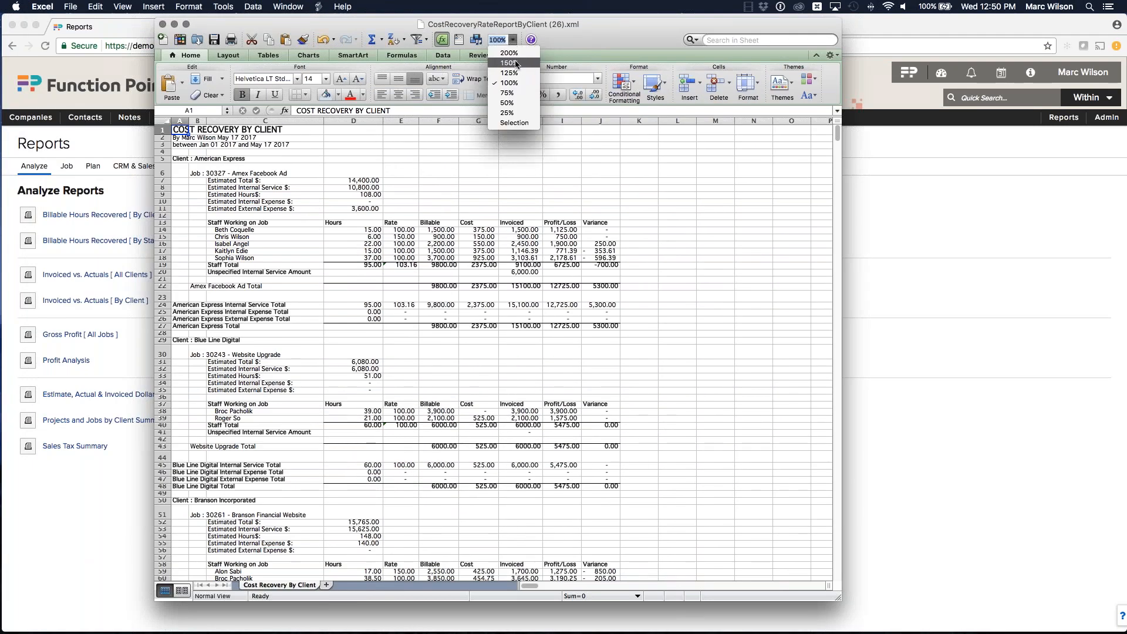
pyautogui.click(511, 77)
pyautogui.moveTo(644, 25); pyautogui.dragTo(572, 20)
pyautogui.moveTo(768, 594); pyautogui.dragTo(976, 603)
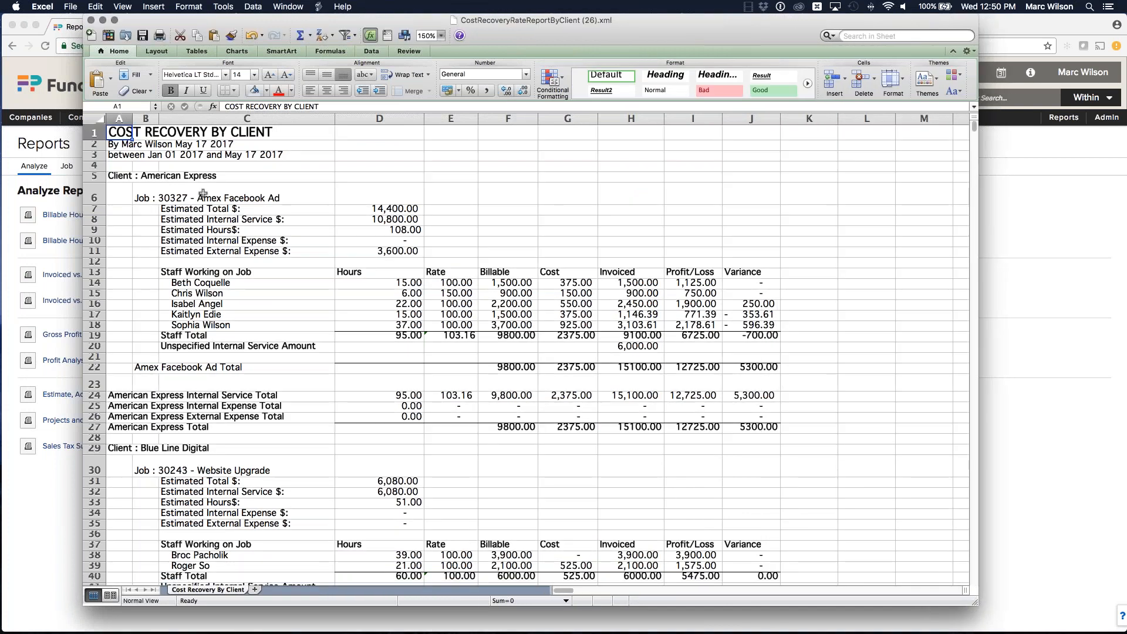
# Step: Review the American Express client and 30327 - Amex Facebook Ad job header and staff rows
pyautogui.click(123, 176)
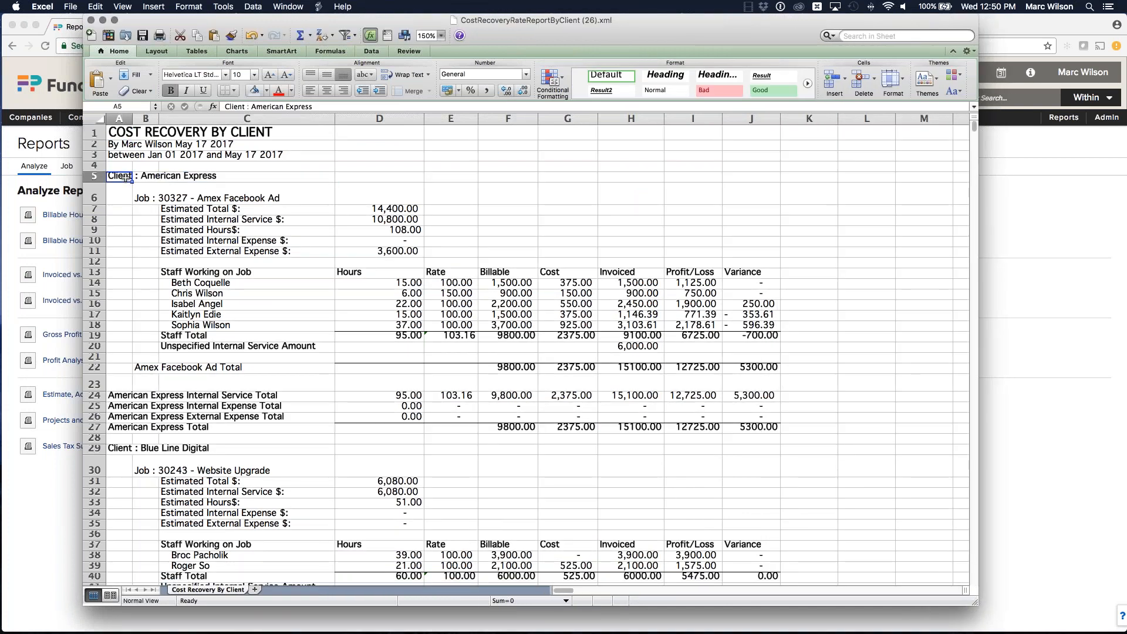
pyautogui.click(179, 194)
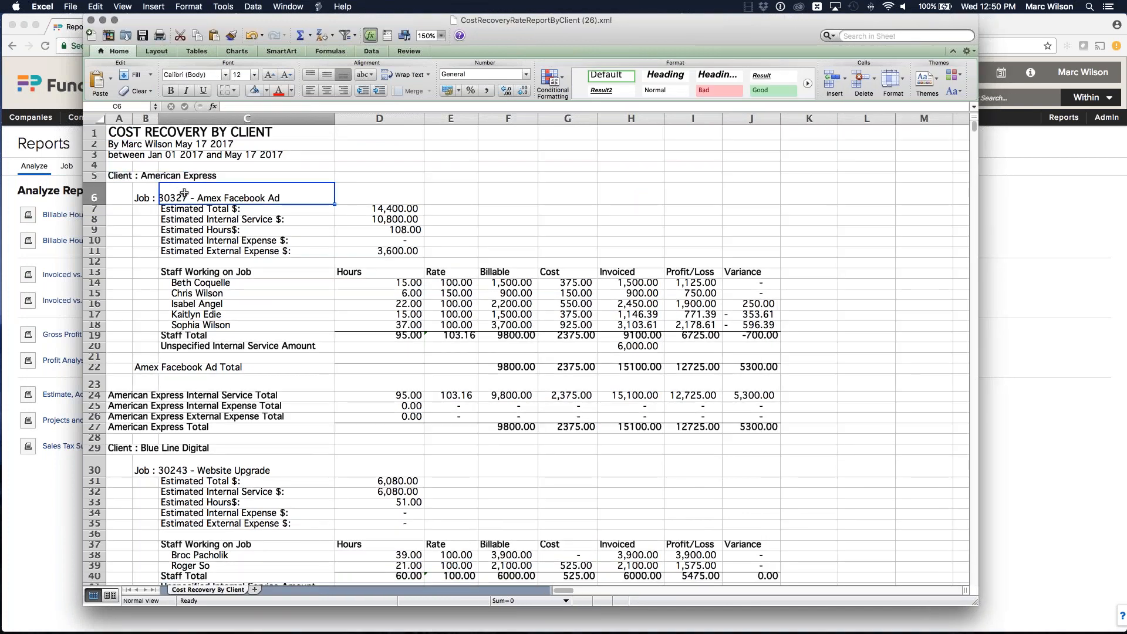
pyautogui.hscroll(1, 179, 194)
pyautogui.click(175, 284)
pyautogui.press('Down')
pyautogui.press('Down')
pyautogui.press('Down')
pyautogui.press('Down')
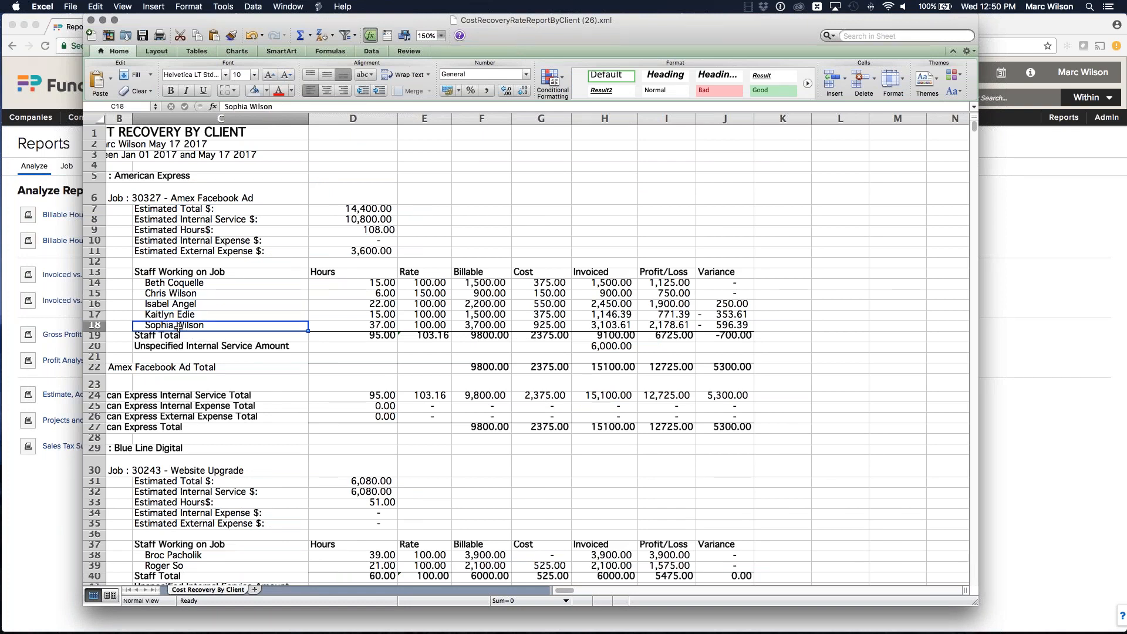
# Step: Select each staff column (Hours, Rate, Billable, Cost, Invoiced, Profit/Loss, Variance) to check the Staff Total formulas
pyautogui.moveTo(389, 282); pyautogui.dragTo(389, 326)
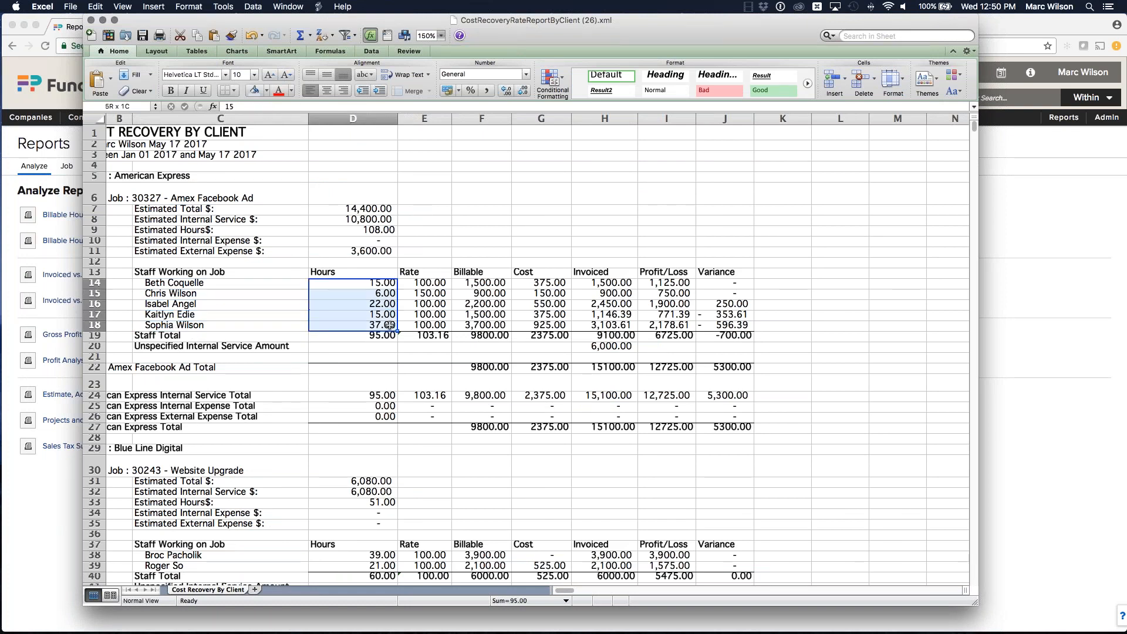
pyautogui.click(389, 317)
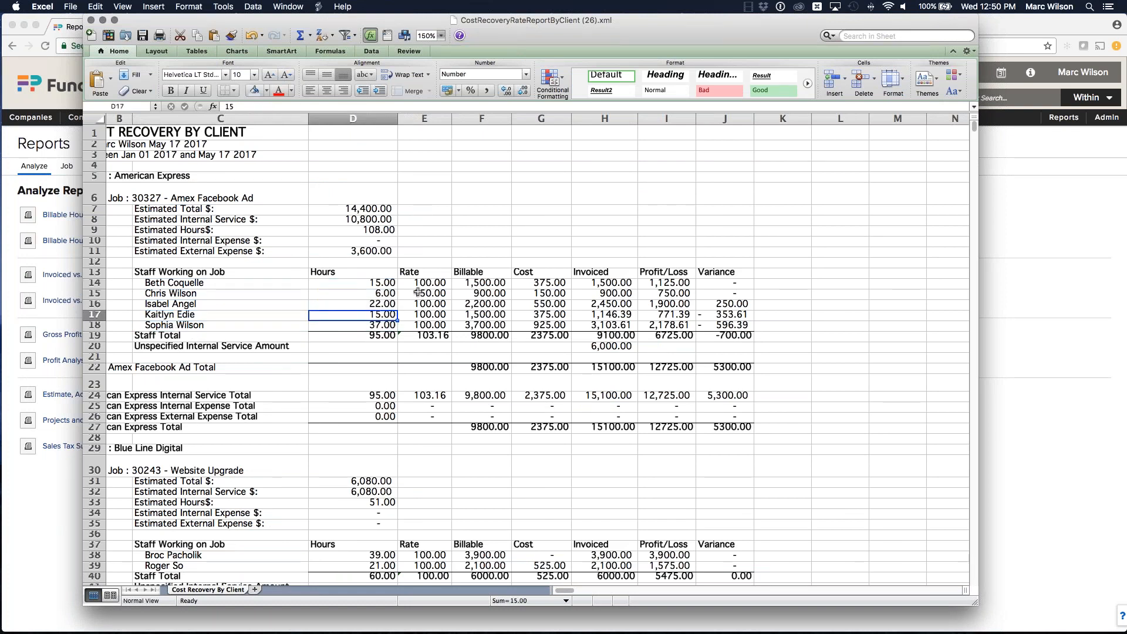
pyautogui.moveTo(433, 282); pyautogui.dragTo(431, 325)
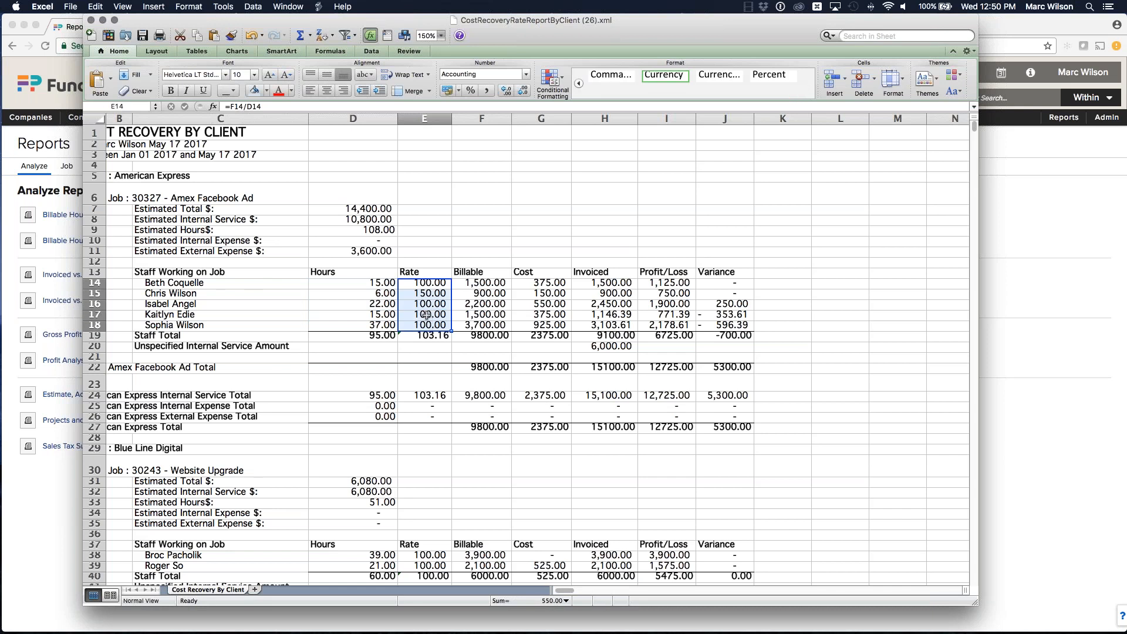
pyautogui.moveTo(481, 282); pyautogui.dragTo(541, 324)
pyautogui.click(541, 283)
pyautogui.moveTo(610, 283); pyautogui.dragTo(619, 322)
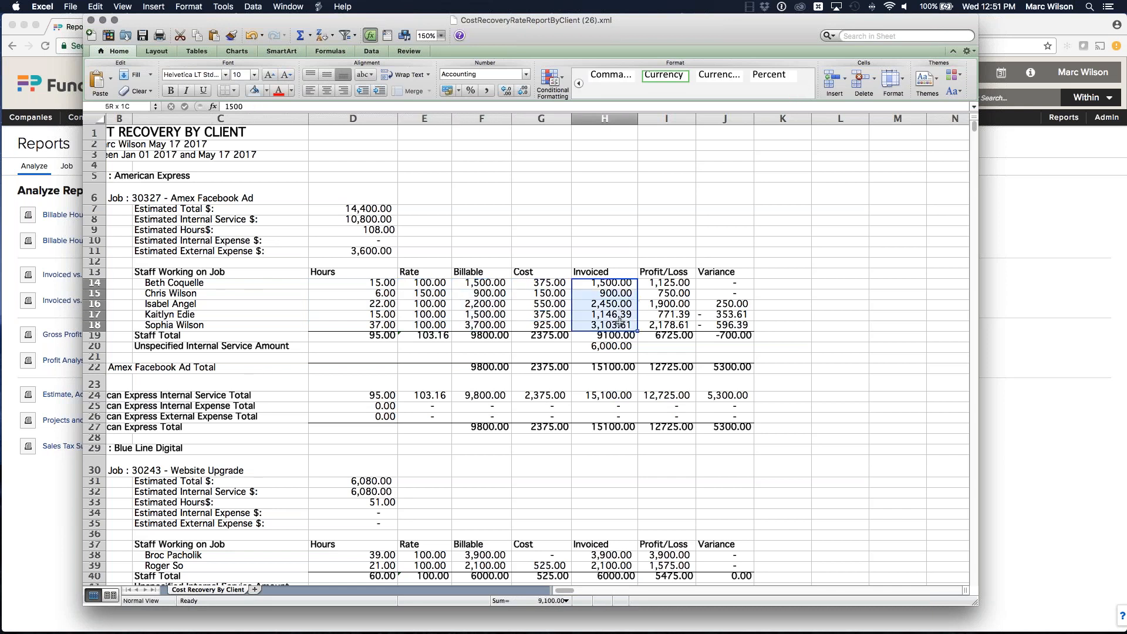
pyautogui.click(624, 313)
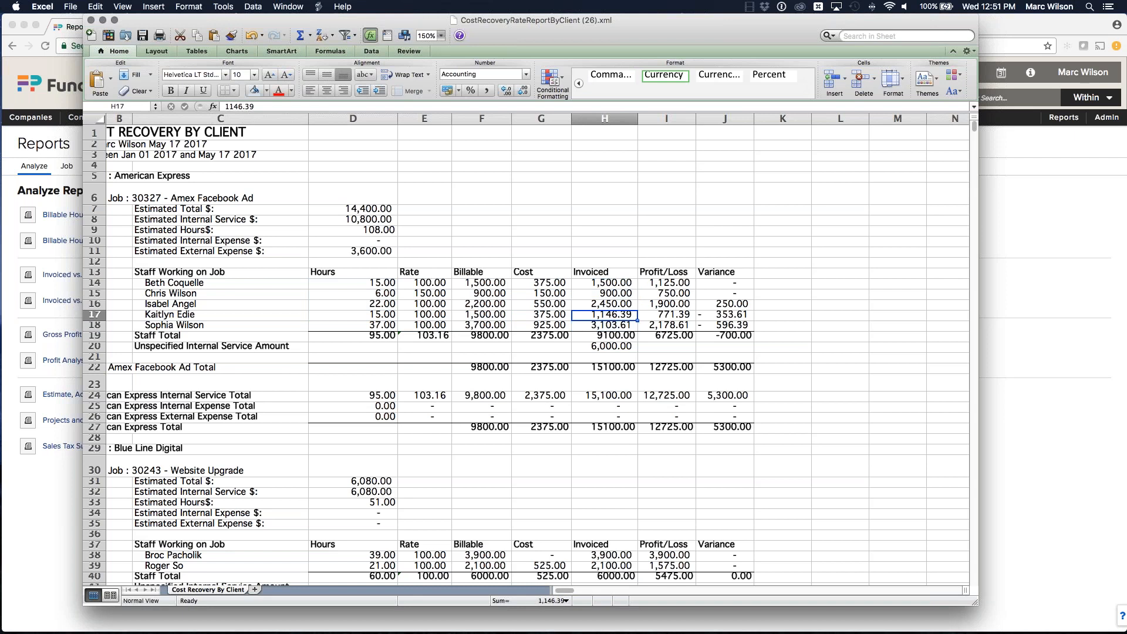
pyautogui.moveTo(668, 284); pyautogui.dragTo(667, 324)
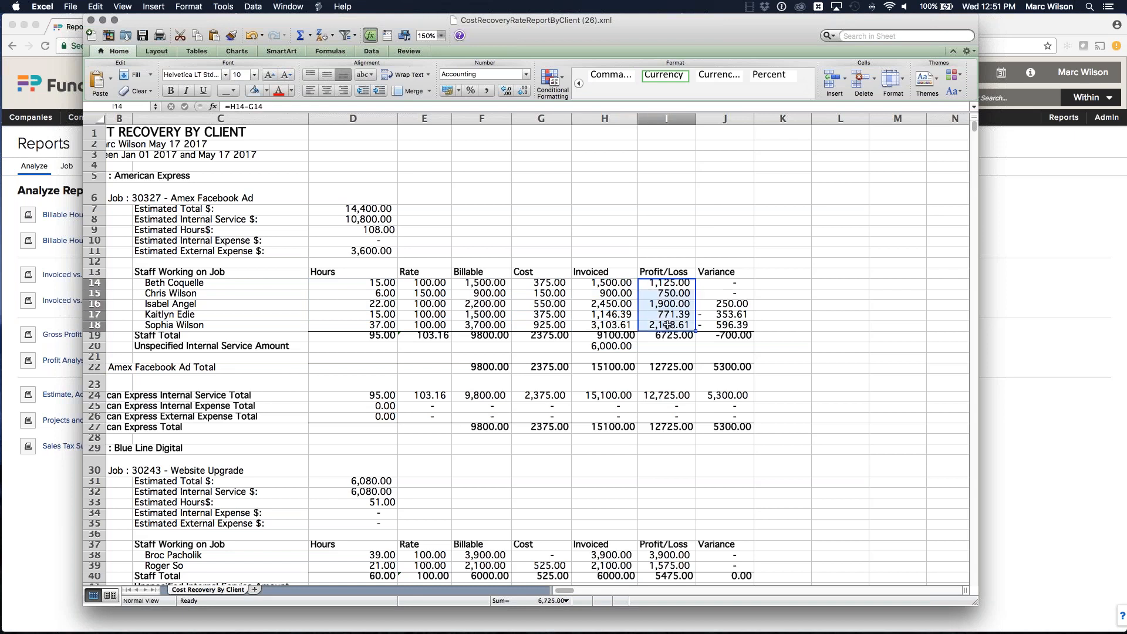
pyautogui.moveTo(722, 284); pyautogui.dragTo(721, 325)
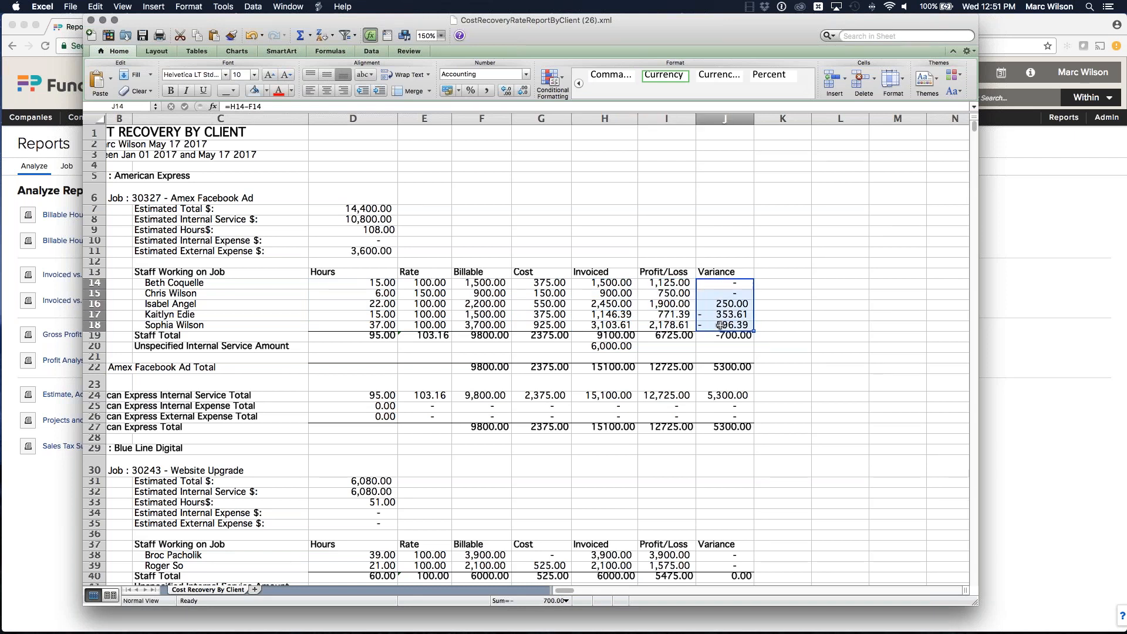
pyautogui.moveTo(632, 285); pyautogui.dragTo(612, 314)
pyautogui.moveTo(495, 287); pyautogui.dragTo(491, 335)
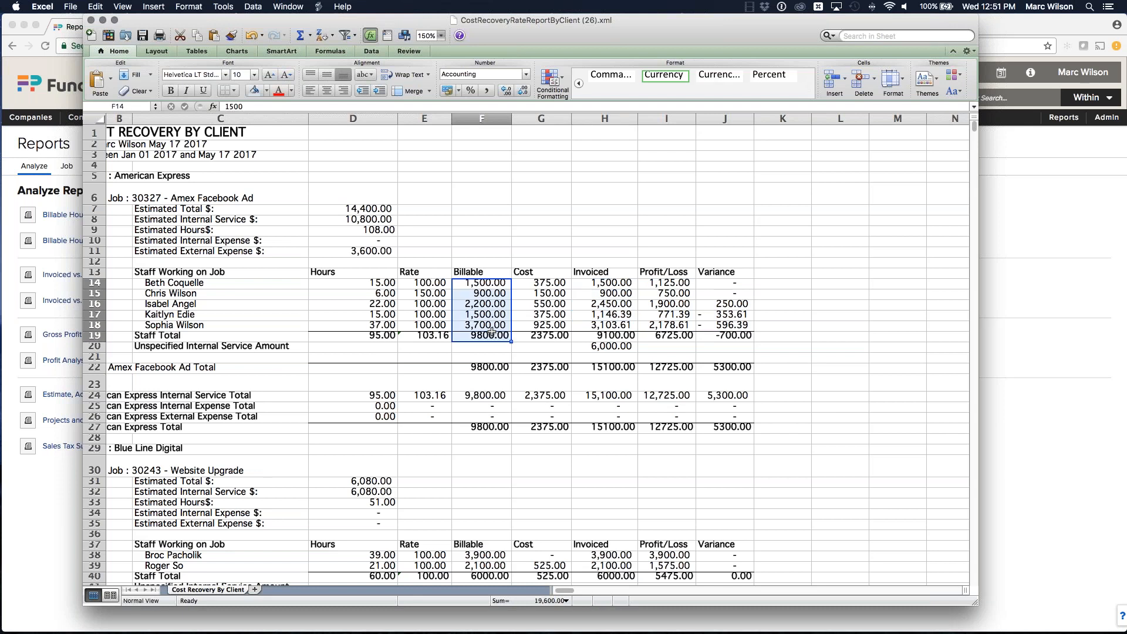
pyautogui.click(492, 336)
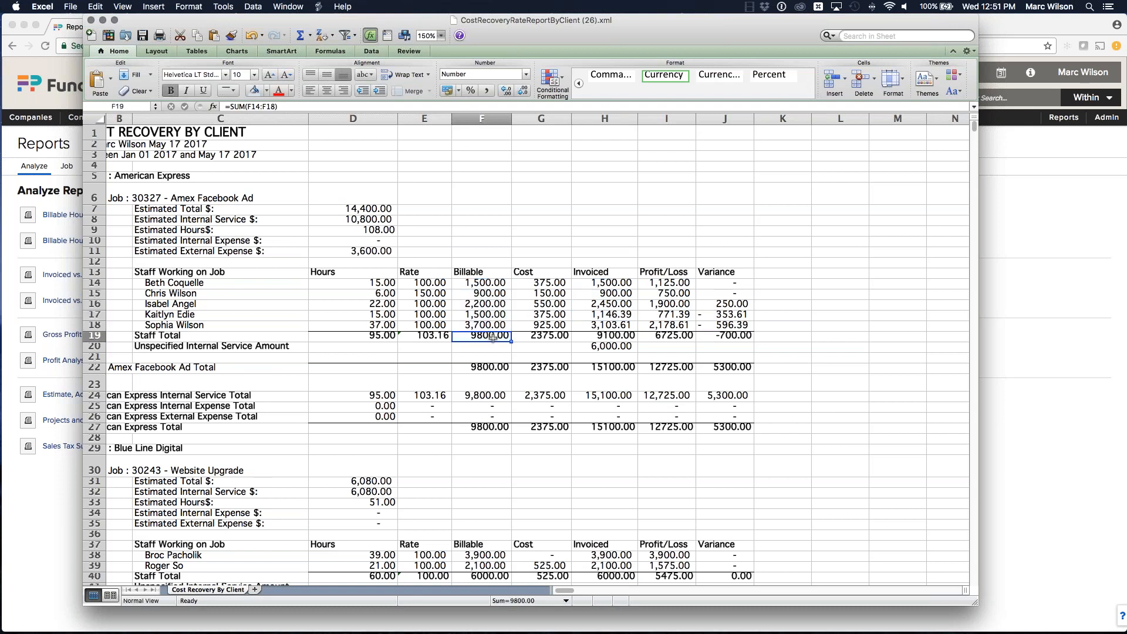
pyautogui.click(614, 336)
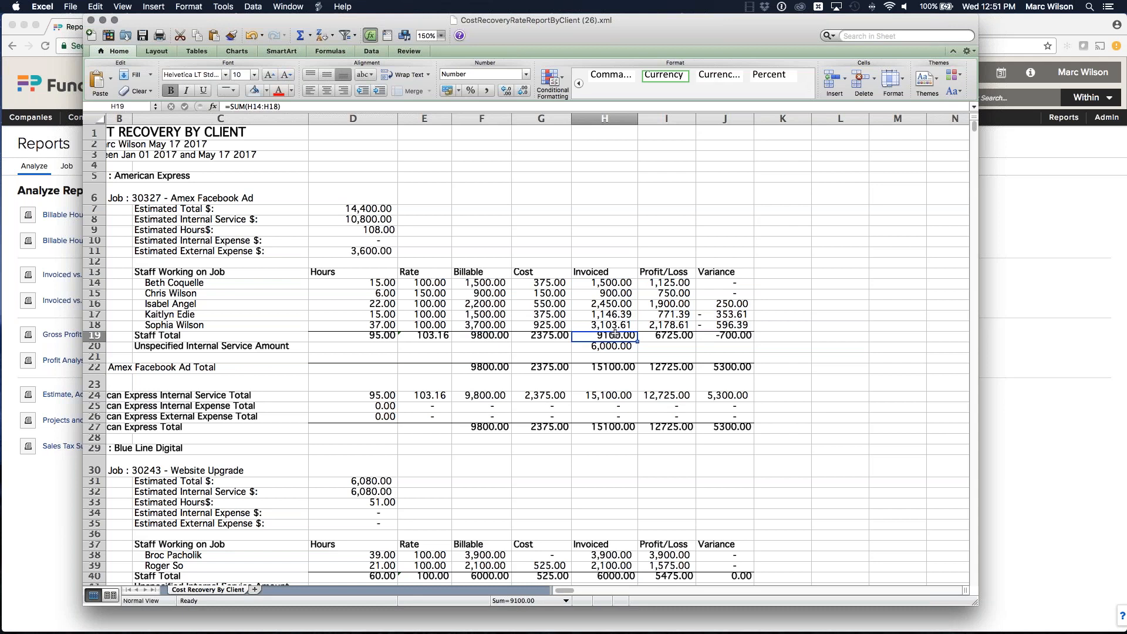
# Step: Inspect the Staff Total row's Variance, Cost, Profit/Loss and Invoiced formulas for the Amex Facebook Ad job, opening the Variance cell's formula
pyautogui.click(738, 336)
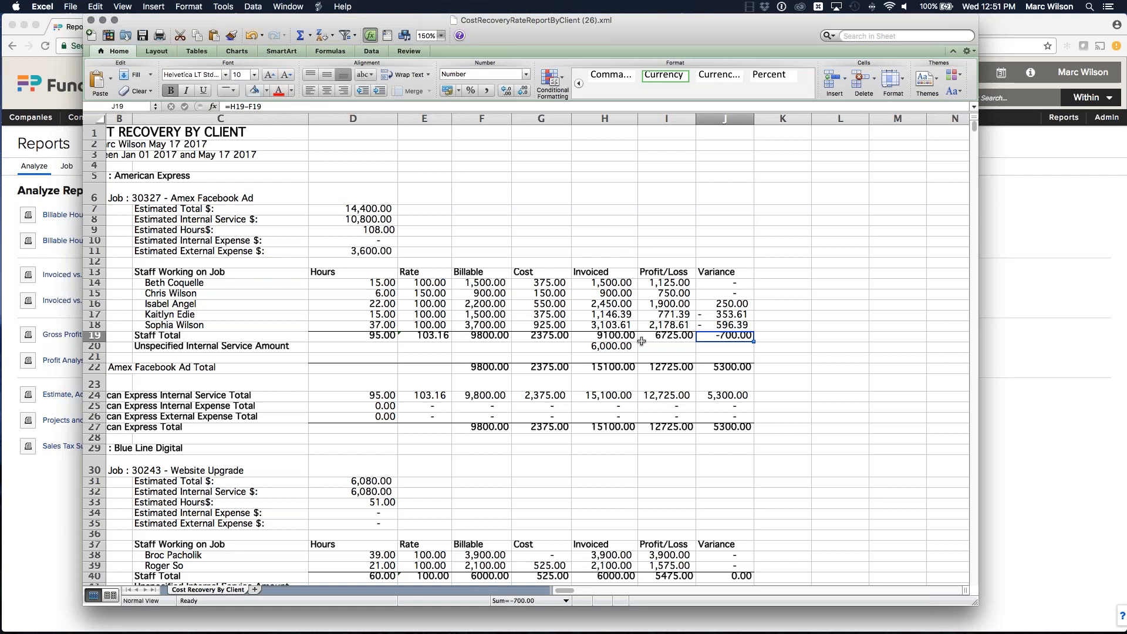
pyautogui.click(551, 338)
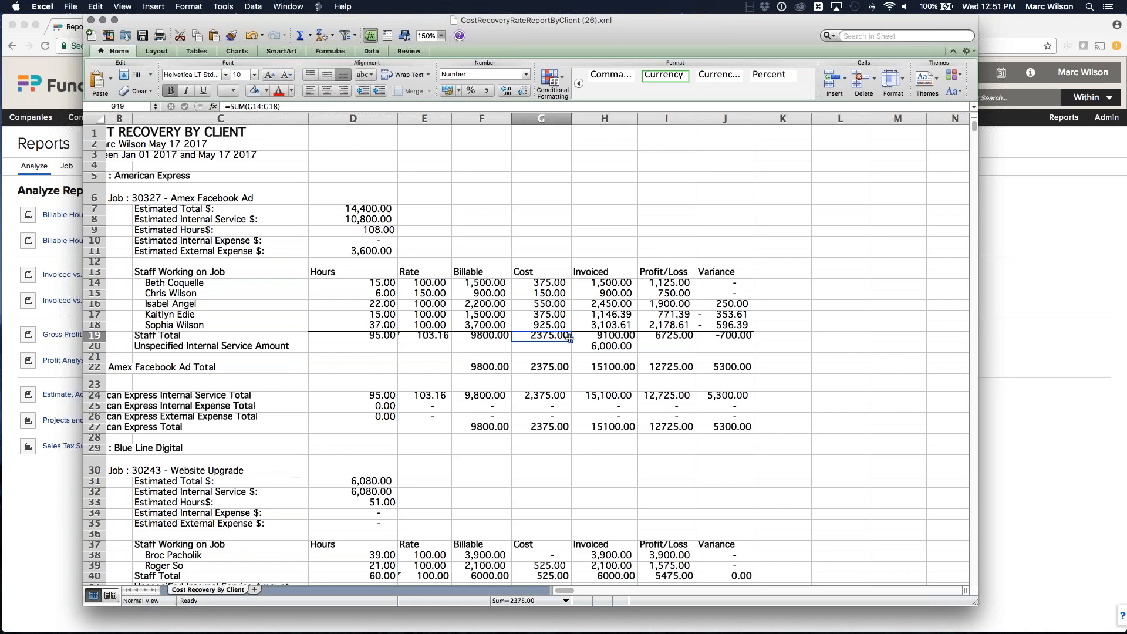
pyautogui.click(669, 338)
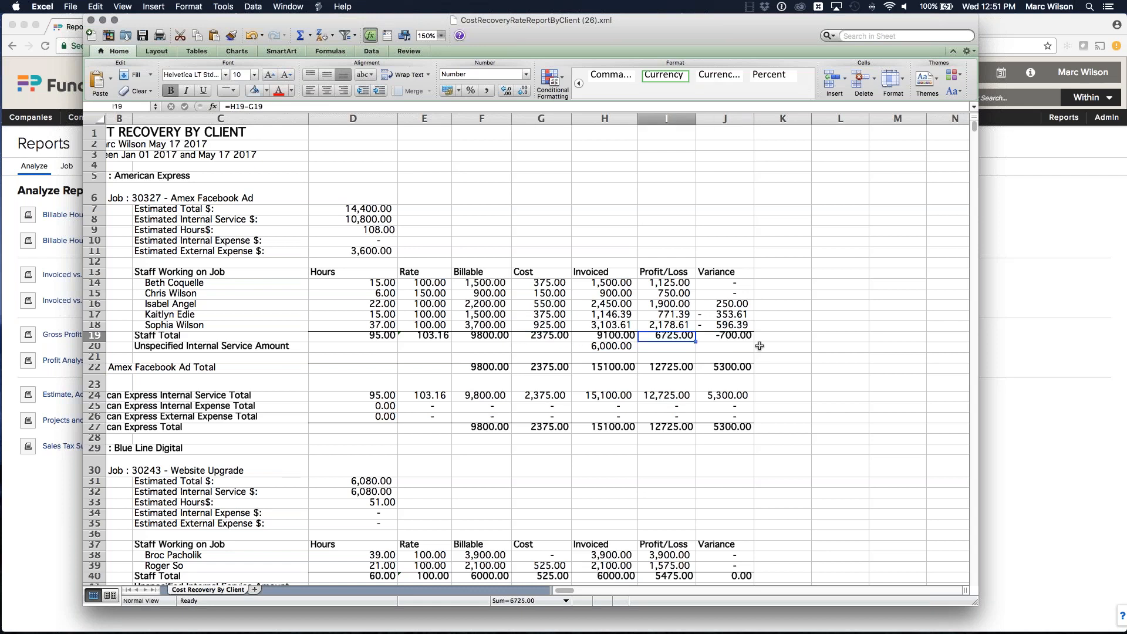
pyautogui.click(610, 337)
pyautogui.click(665, 338)
pyautogui.moveTo(744, 337); pyautogui.dragTo(682, 335)
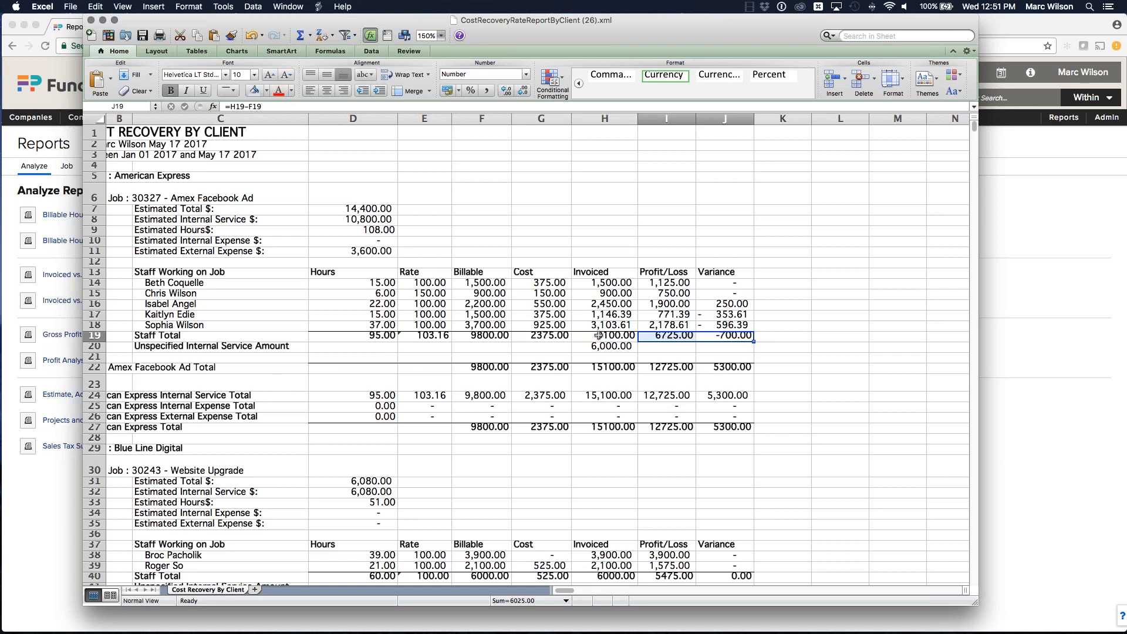
pyautogui.click(829, 289)
pyautogui.click(734, 335)
pyautogui.doubleClick(735, 335)
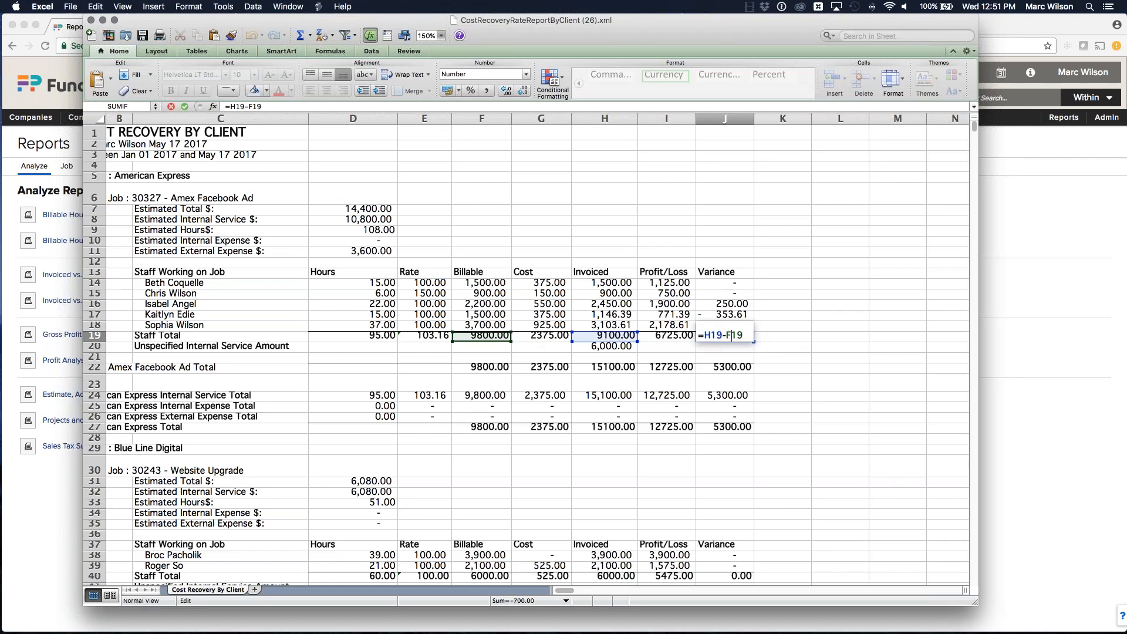
pyautogui.press('Return')
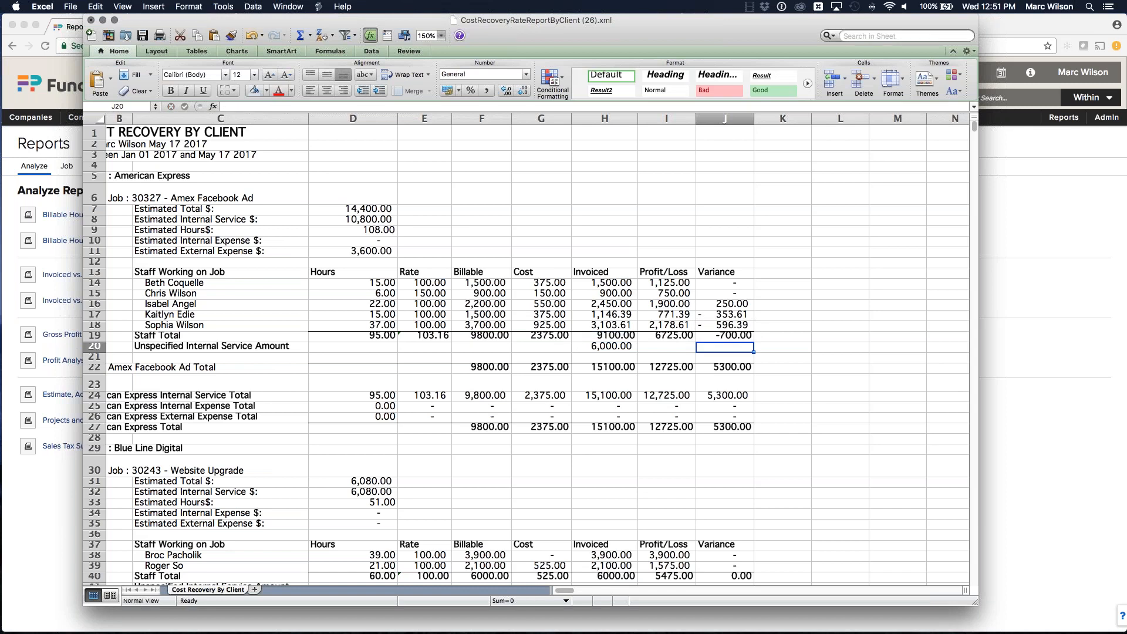
# Step: Examine the Unspecified Internal Service Amount formula for the Amex Facebook Ad job against the Staff Total invoiced figure
pyautogui.click(758, 327)
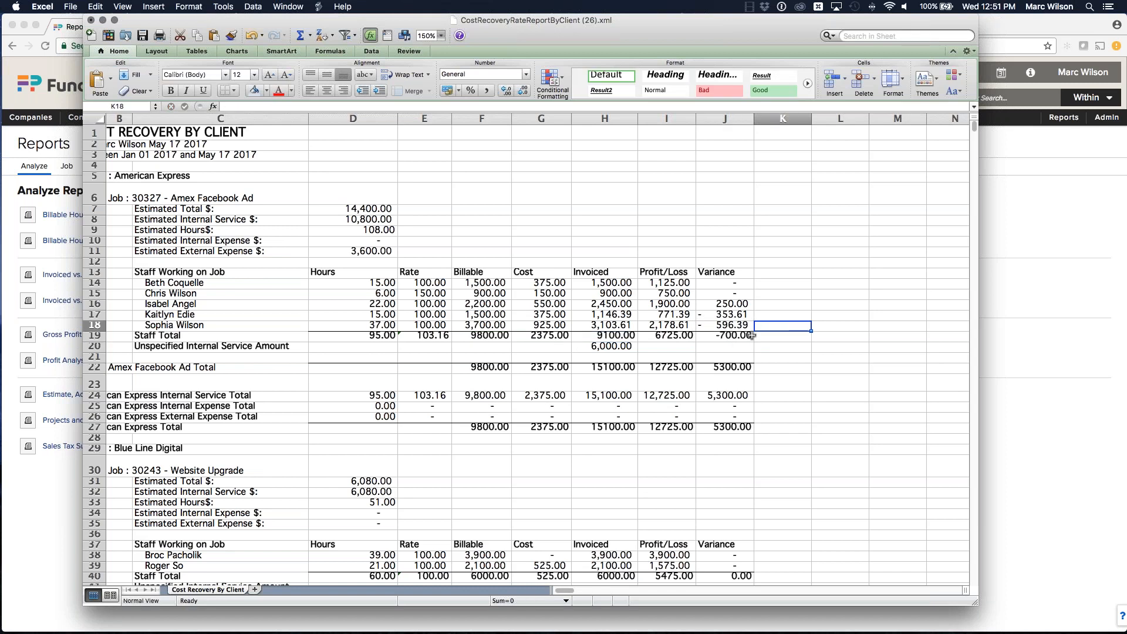
pyautogui.click(236, 346)
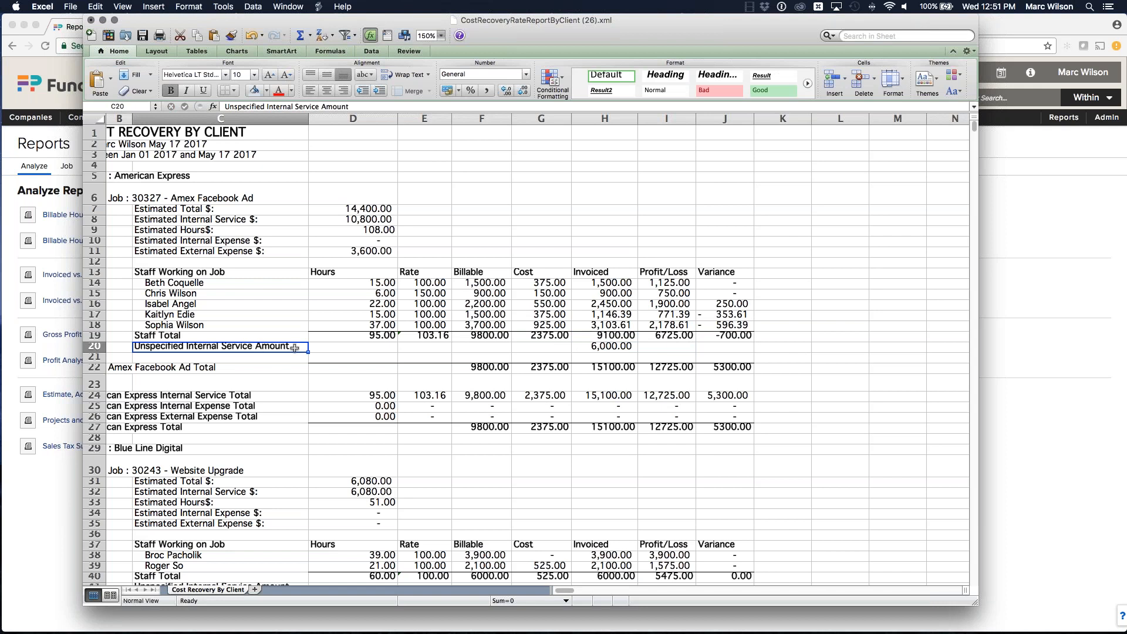
pyautogui.click(606, 347)
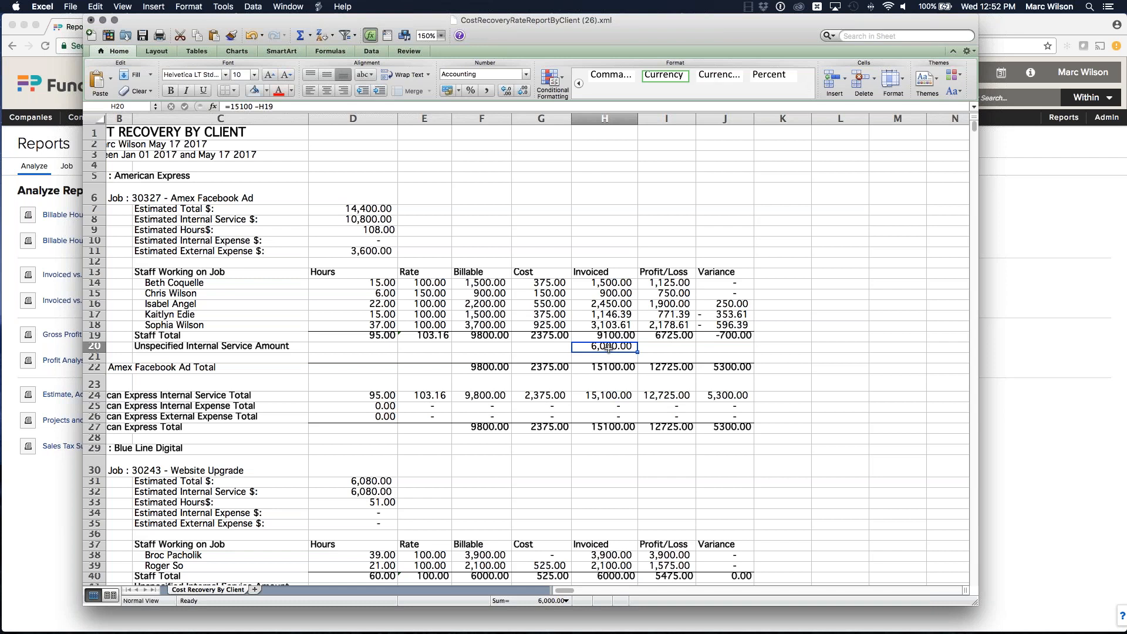
pyautogui.moveTo(171, 286); pyautogui.dragTo(177, 336)
pyautogui.click(207, 316)
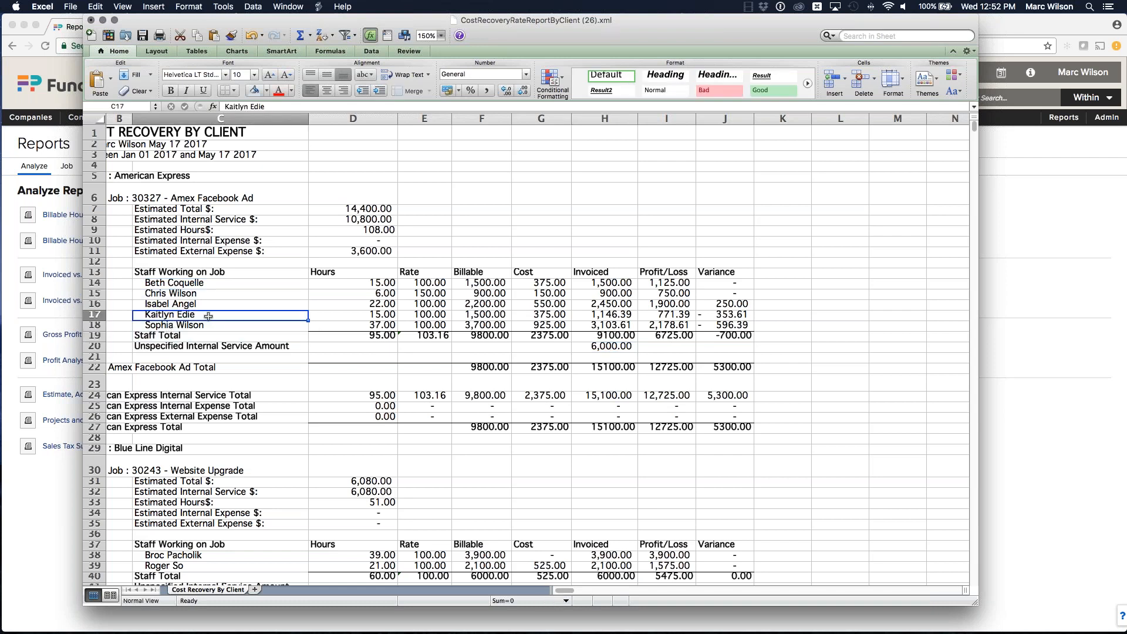
pyautogui.click(602, 347)
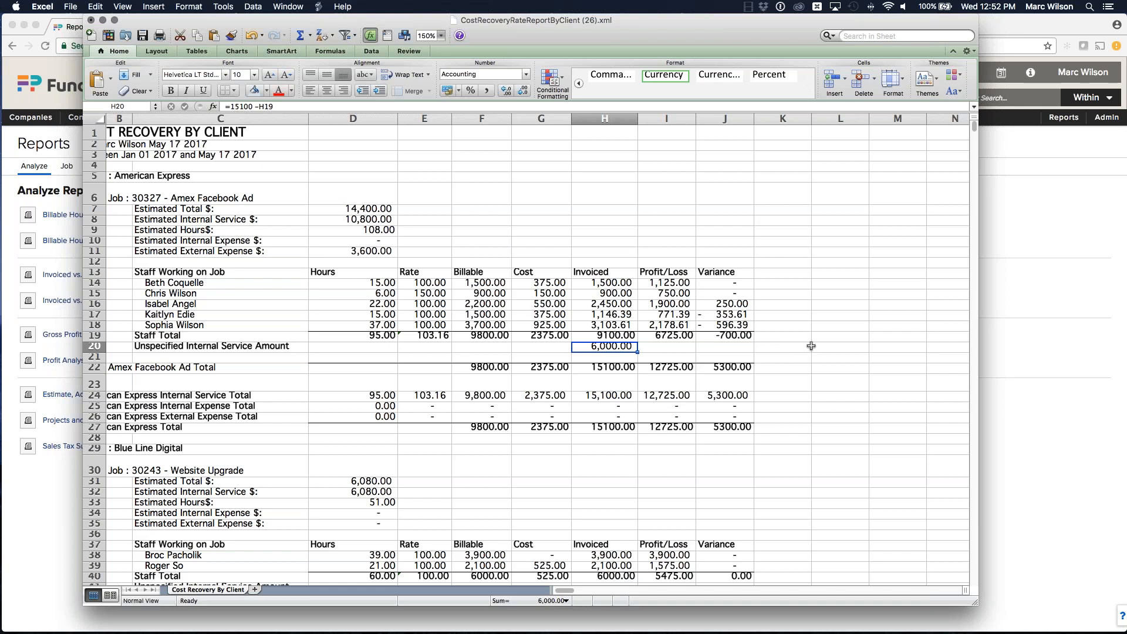
pyautogui.moveTo(382, 335); pyautogui.dragTo(633, 339)
pyautogui.click(610, 346)
pyautogui.scroll(-1, 610, 346)
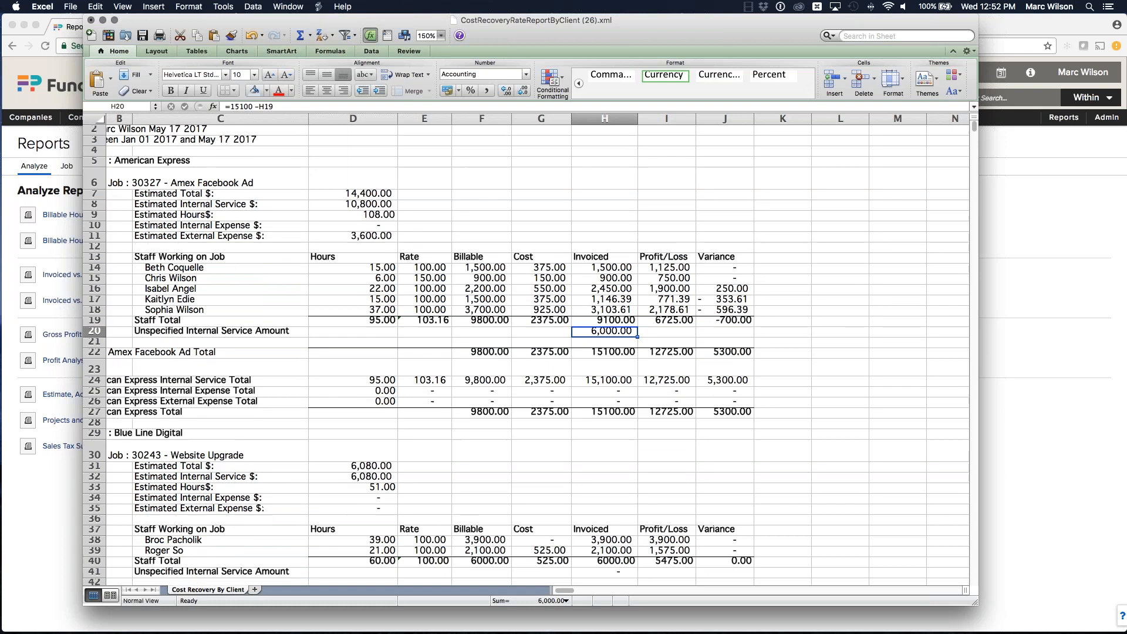
pyautogui.click(787, 338)
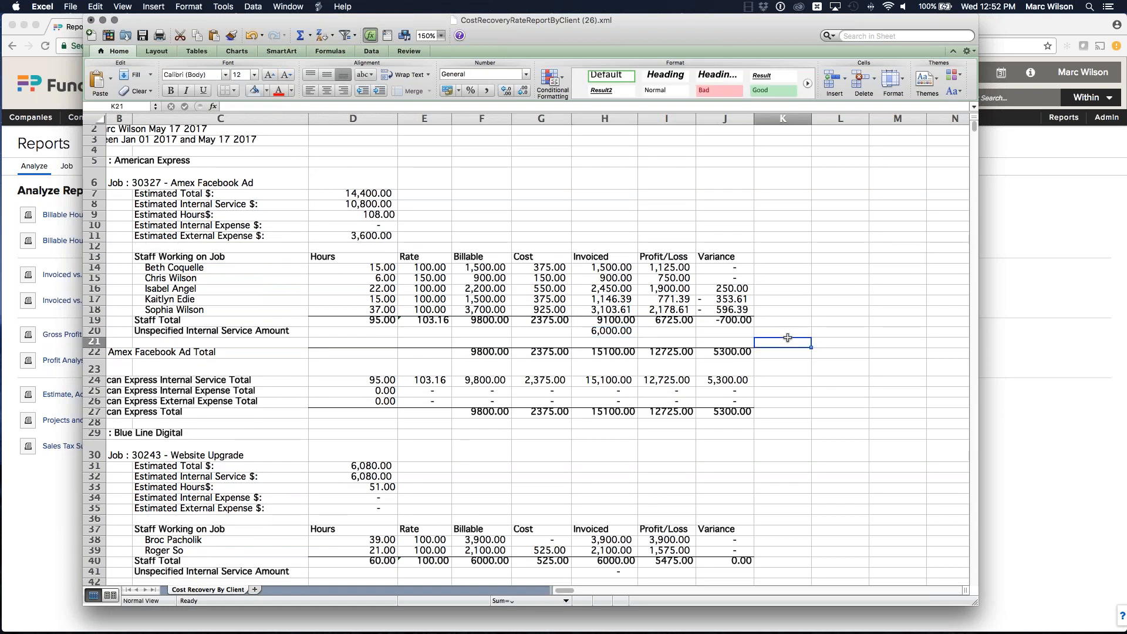
pyautogui.click(638, 331)
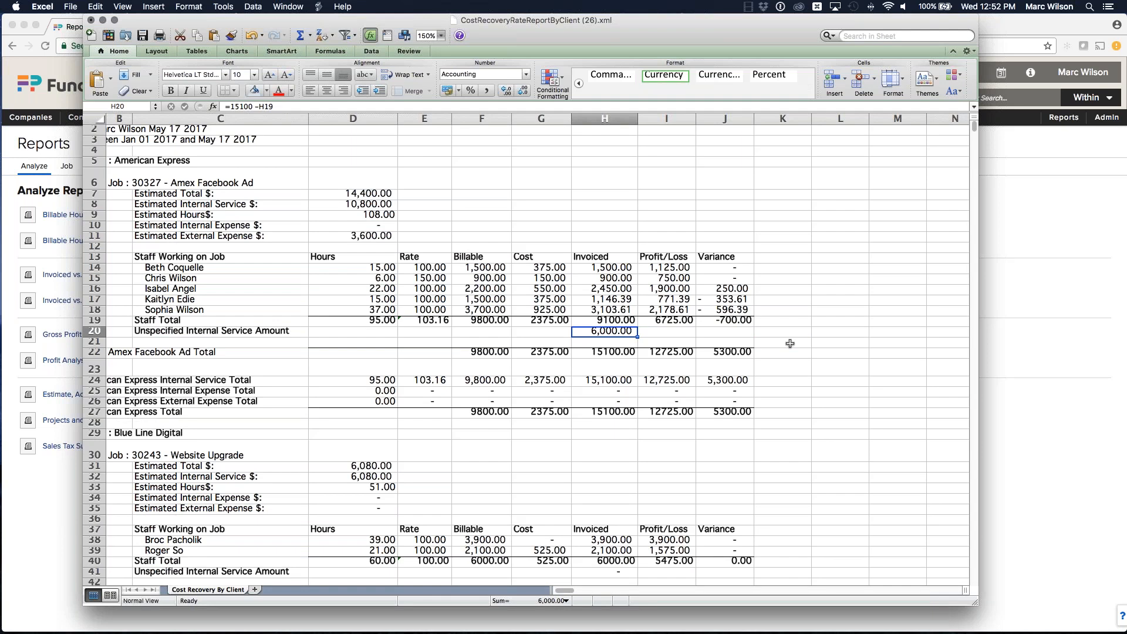
# Step: Check the Amex Facebook Ad job total row and its Profit/Loss formula alongside the client and job headers
pyautogui.scroll(-3, 790, 344)
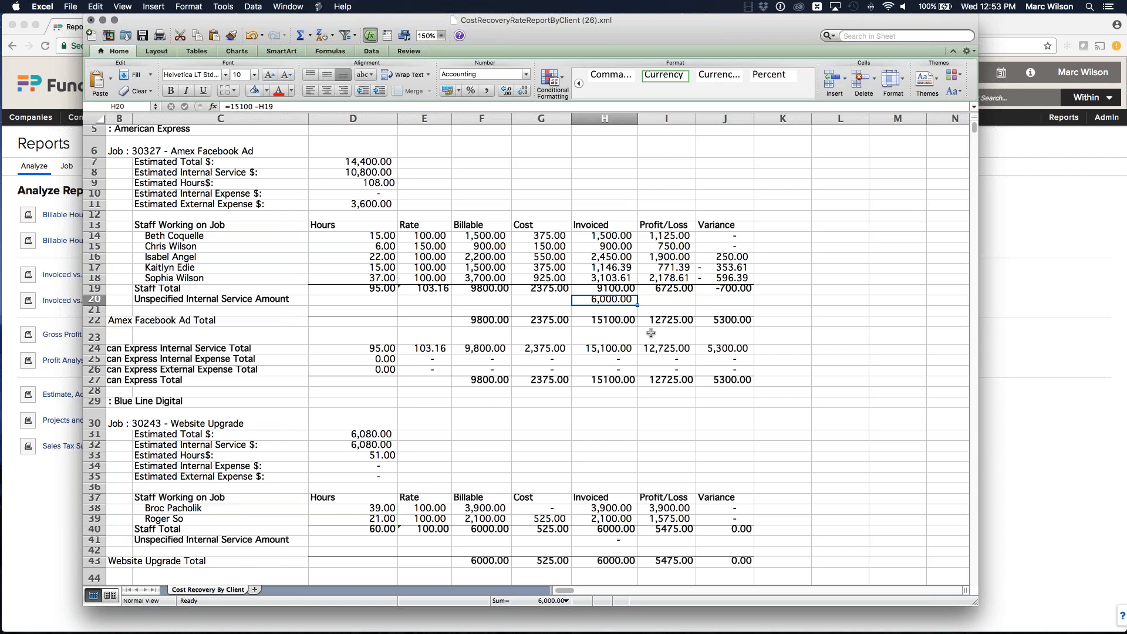
pyautogui.hscroll(-2, 651, 332)
pyautogui.click(177, 320)
pyautogui.click(227, 150)
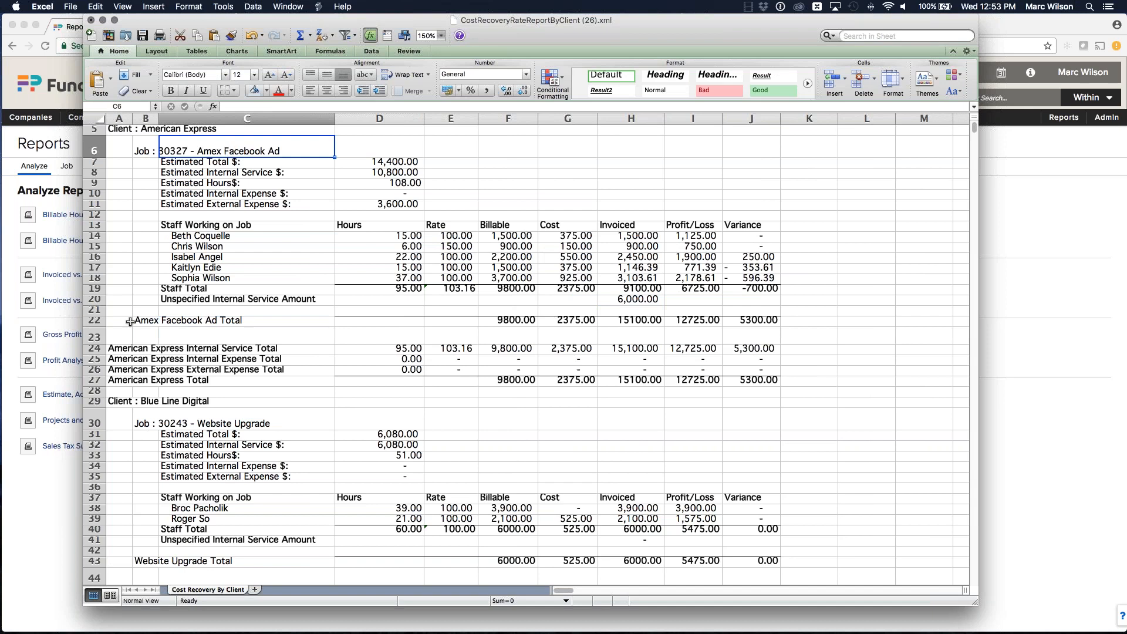
pyautogui.click(166, 128)
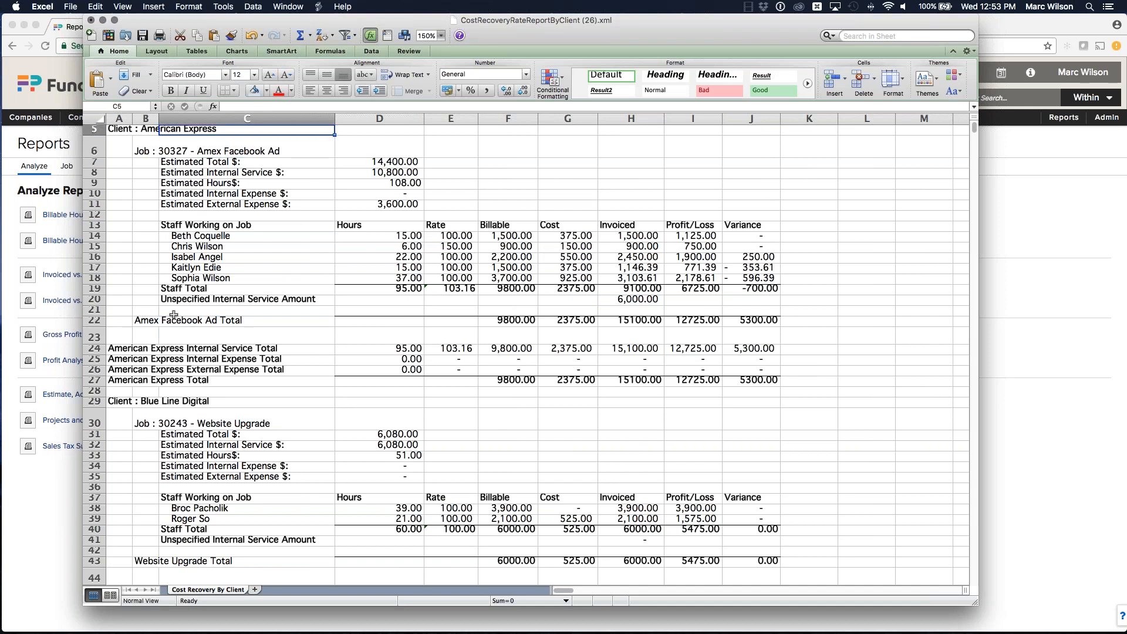
pyautogui.click(714, 320)
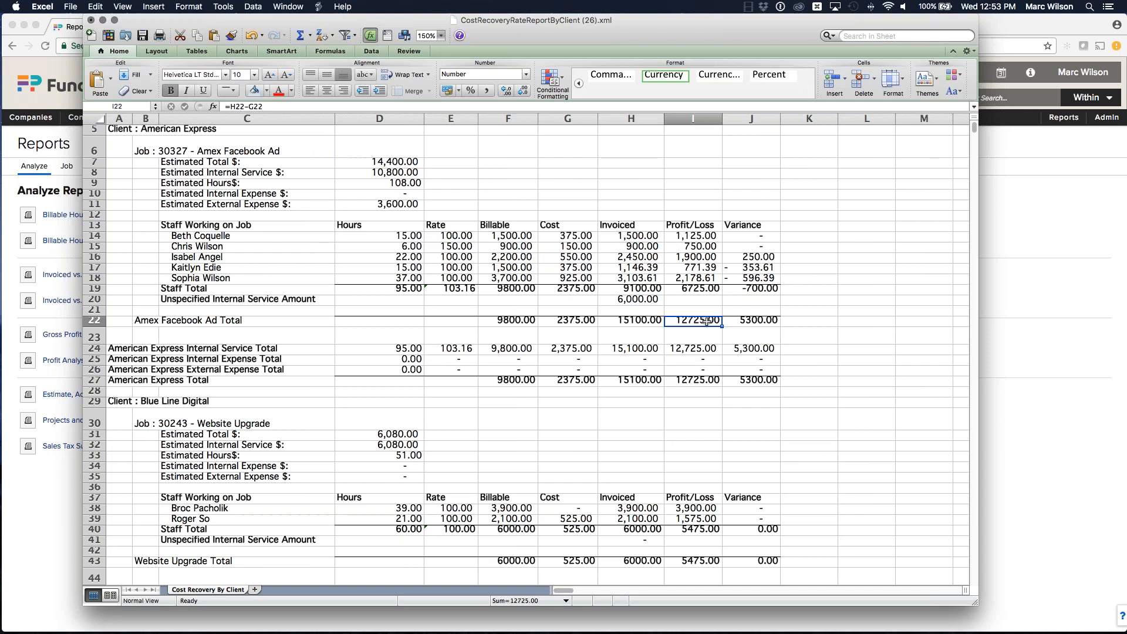
# Step: Review the Blue Line Digital client section and the Profit/Loss formula on its client total row
pyautogui.scroll(-5, 707, 321)
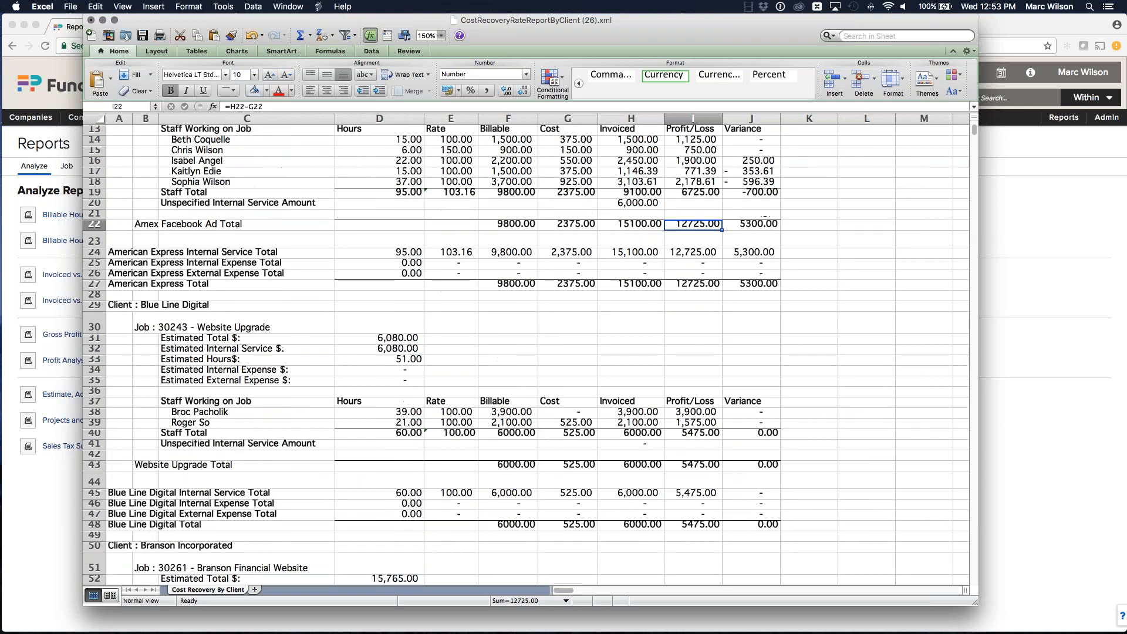
pyautogui.scroll(-2, 712, 332)
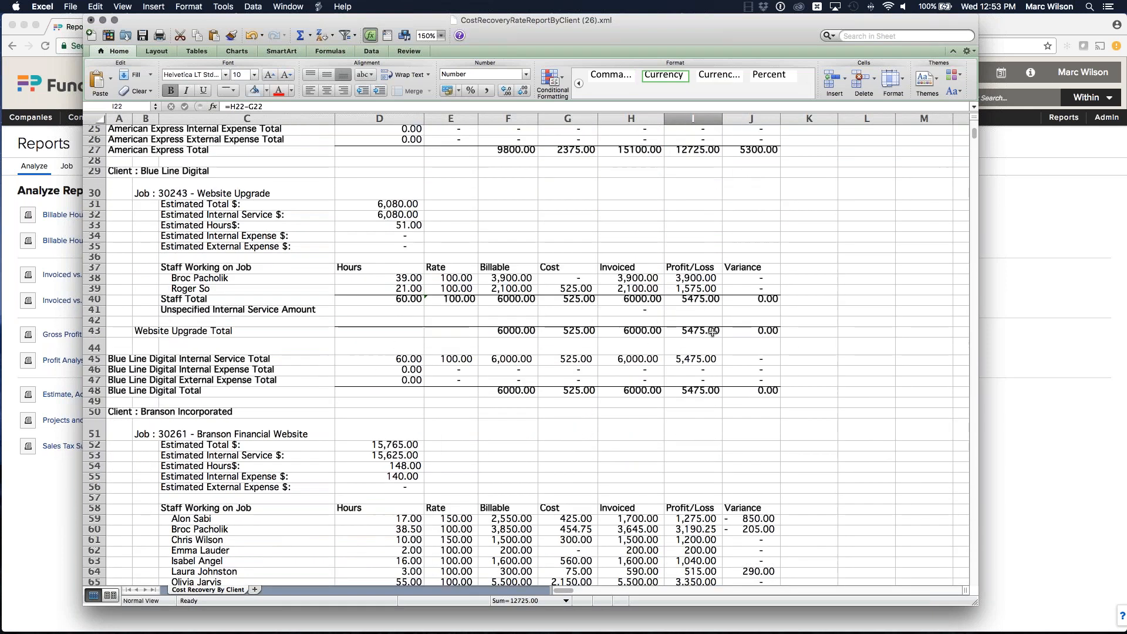
pyautogui.click(178, 391)
pyautogui.press('Right')
pyautogui.press('Right')
pyautogui.press('Right')
pyautogui.press('Right')
pyautogui.press('Right')
pyautogui.press('Right')
pyautogui.scroll(-1, 182, 376)
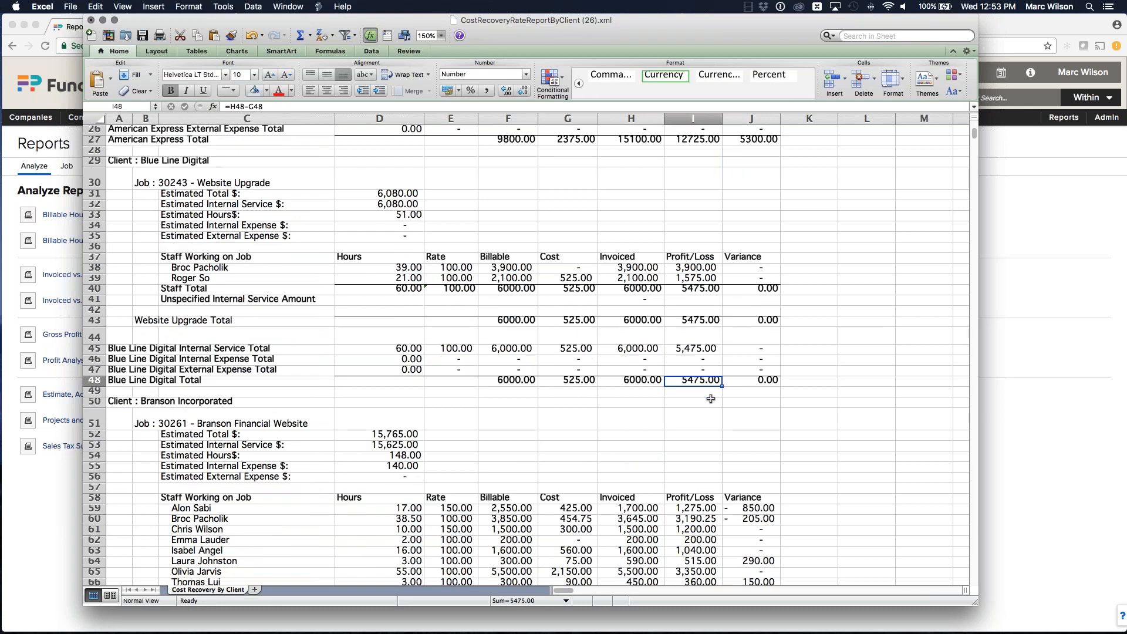
pyautogui.scroll(-3, 186, 364)
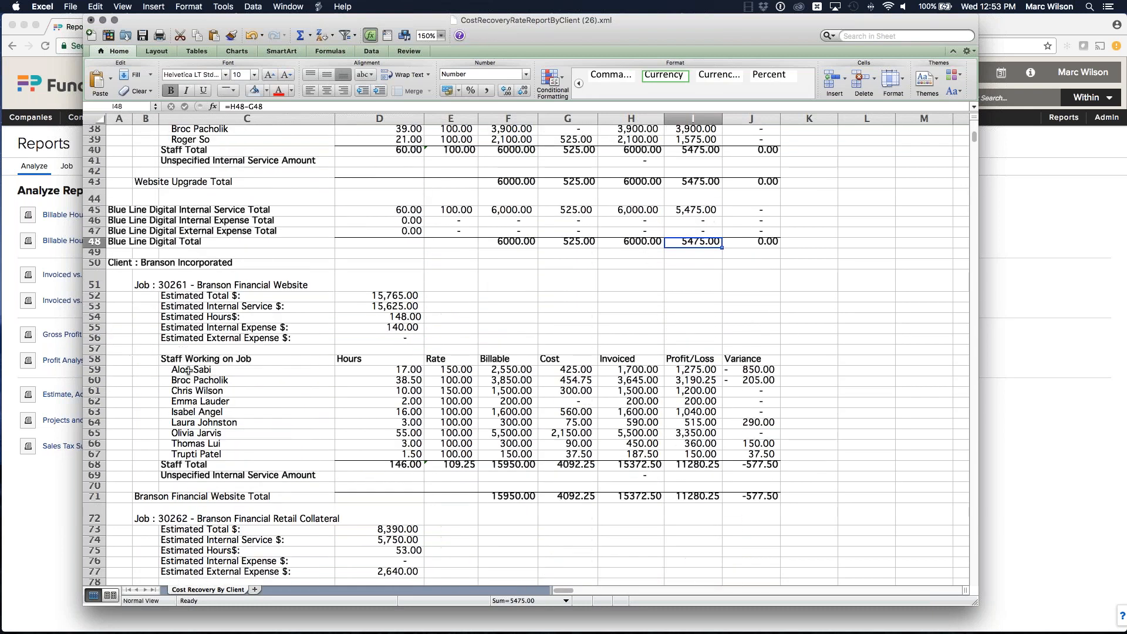
# Step: Review the Branson Incorporated client's jobs and the Profit/Loss formula on its client total row
pyautogui.click(194, 263)
pyautogui.scroll(-8, 236, 256)
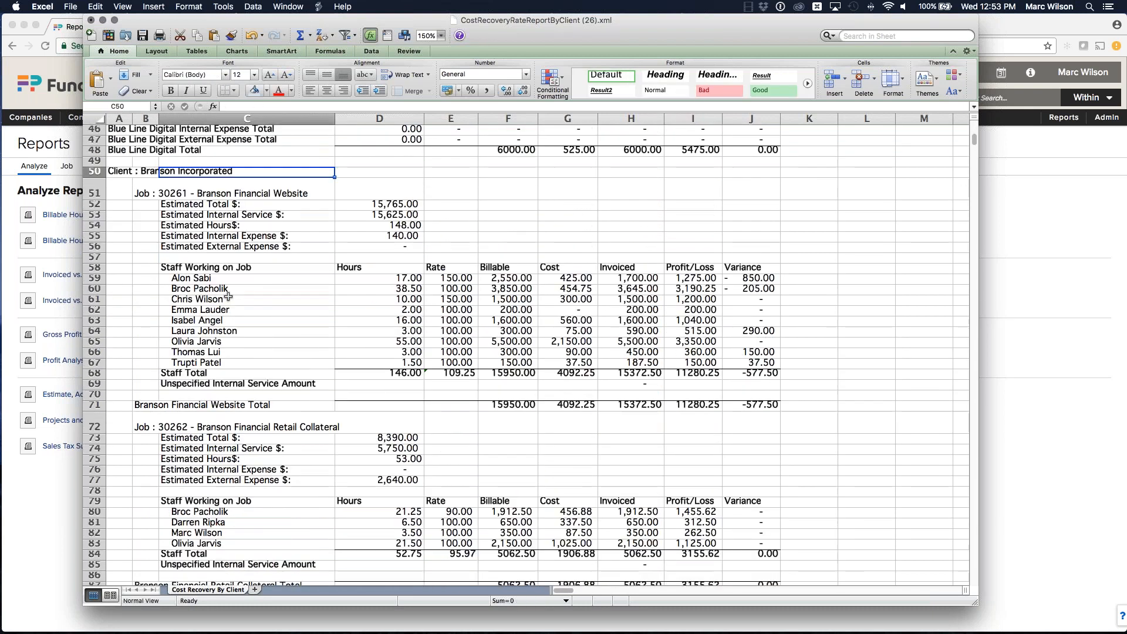
pyautogui.scroll(-8, 236, 257)
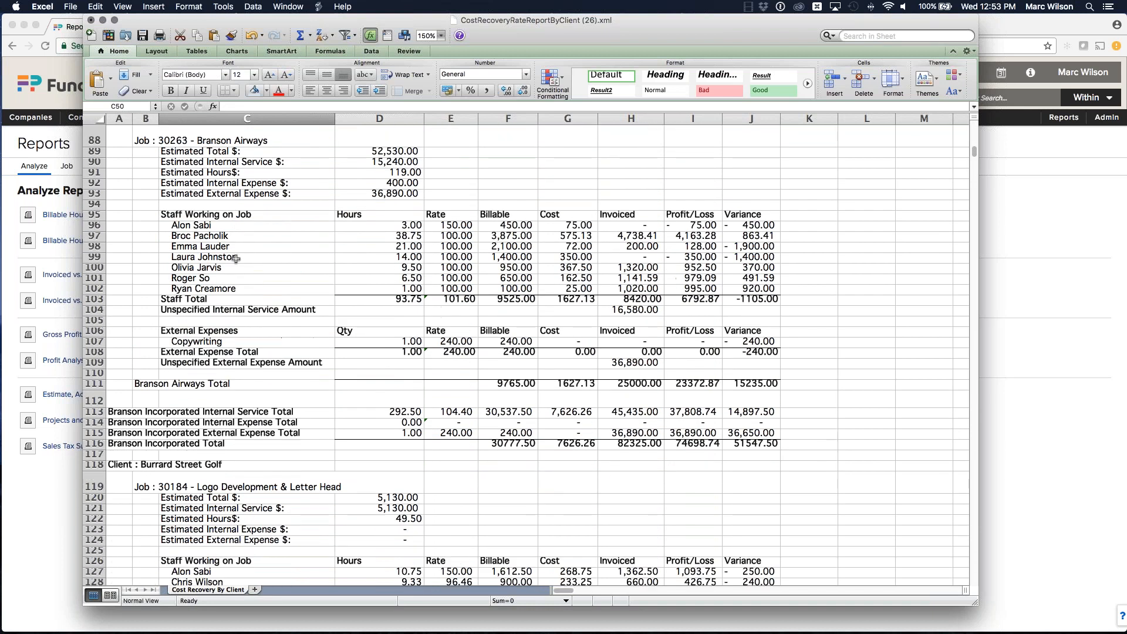
pyautogui.click(669, 441)
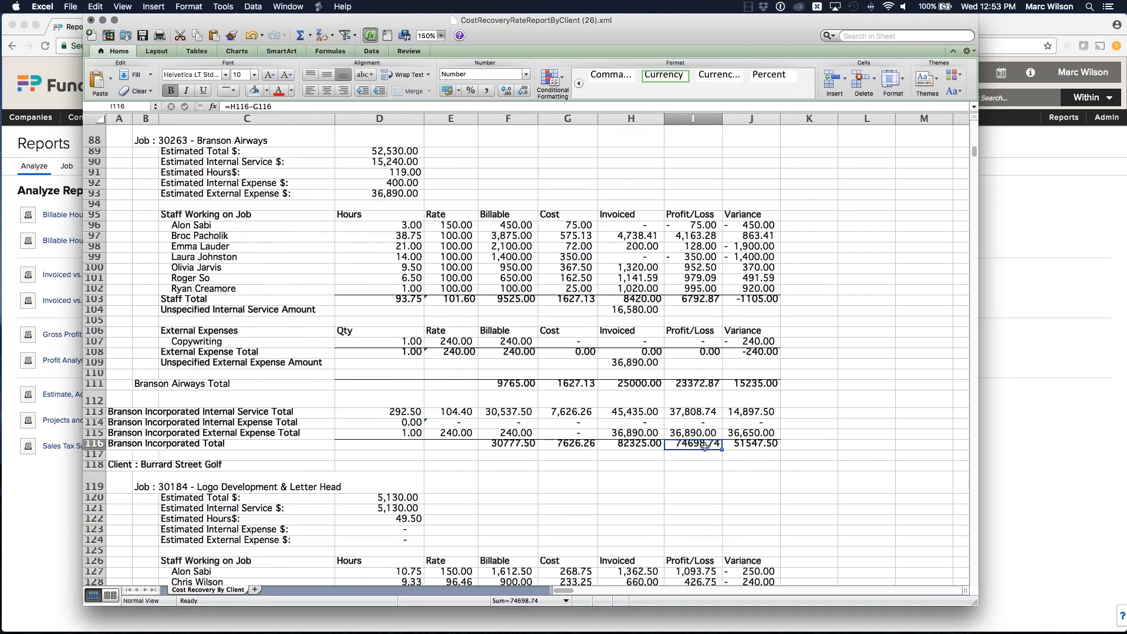
pyautogui.scroll(-5, 809, 389)
pyautogui.scroll(-4, 810, 386)
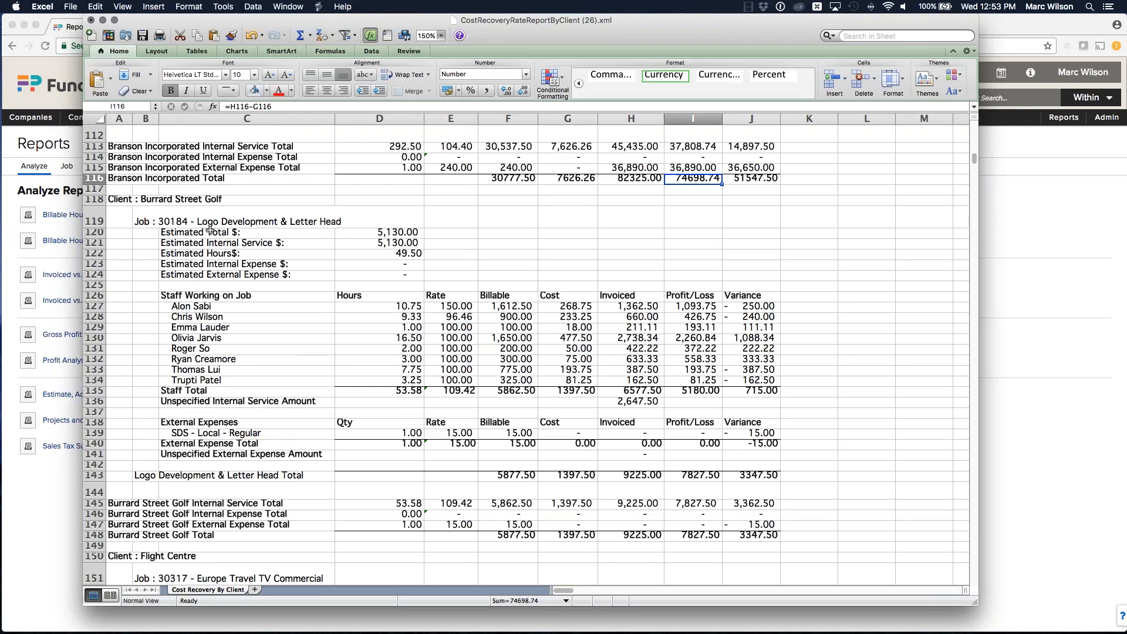
# Step: Examine the Burrard Street Golf Logo Development job's staff rows, external expenses and client totals
pyautogui.click(211, 316)
pyautogui.press('Down')
pyautogui.press('Down')
pyautogui.press('Down')
pyautogui.press('Down')
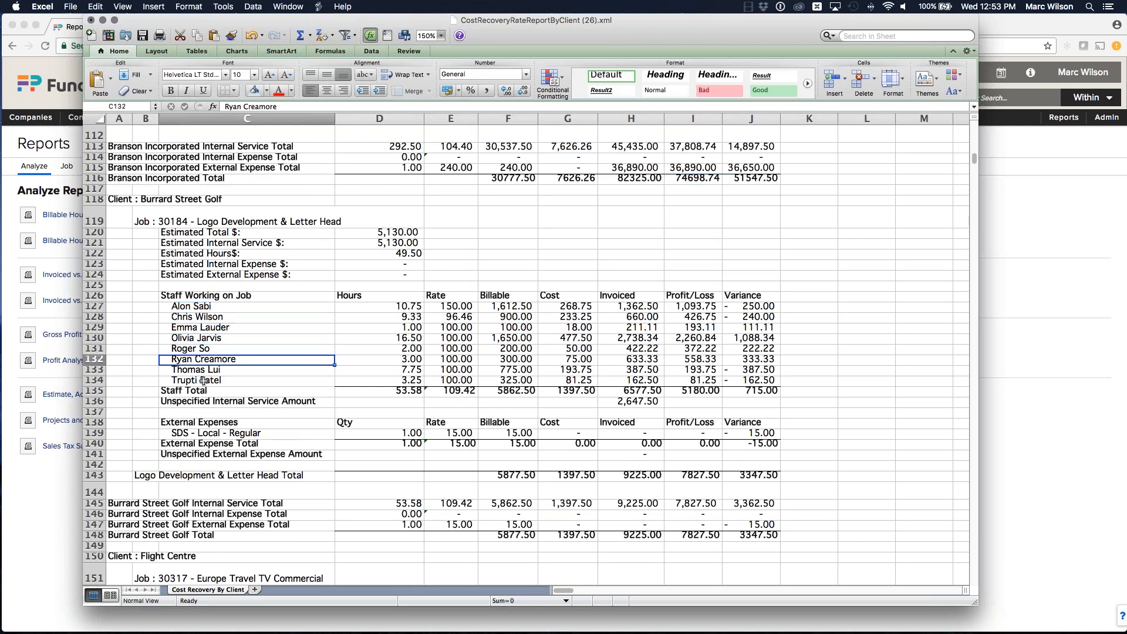
pyautogui.scroll(-3, 285, 339)
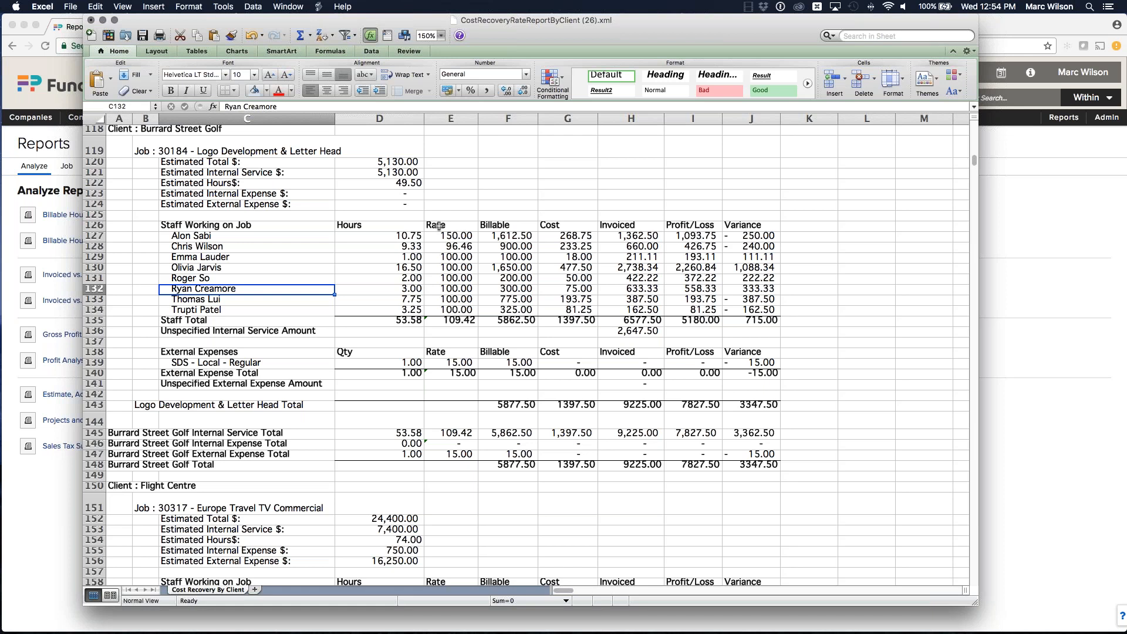
pyautogui.scroll(-2, 364, 420)
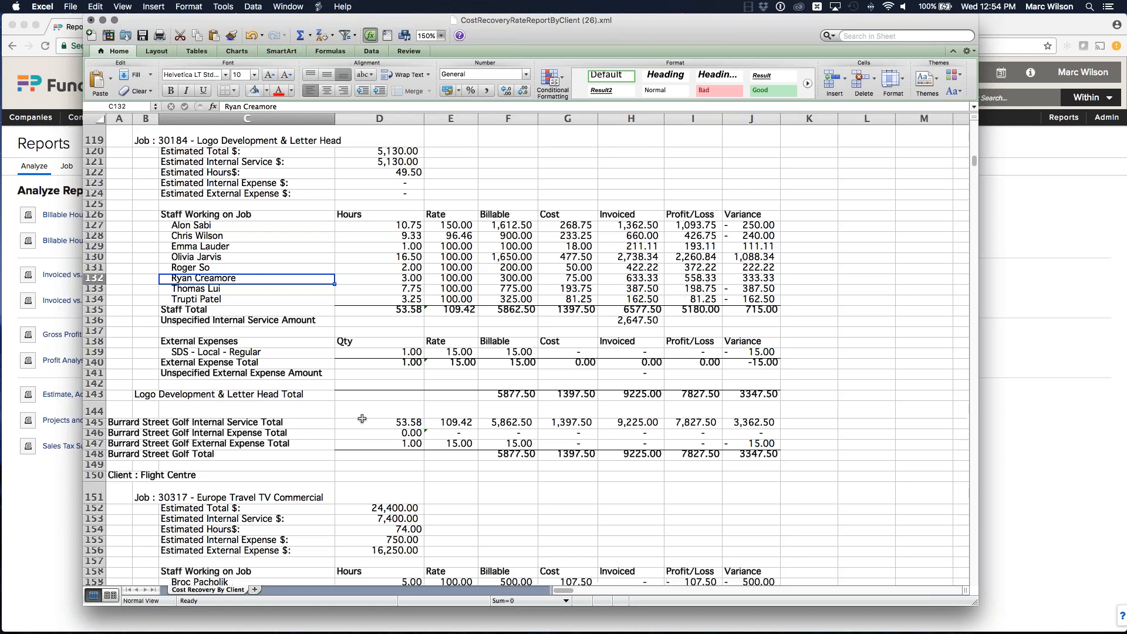
pyautogui.click(253, 403)
pyautogui.click(252, 411)
pyautogui.click(252, 429)
pyautogui.scroll(1, 258, 378)
pyautogui.hscroll(1, 263, 376)
pyautogui.hscroll(-1, 262, 376)
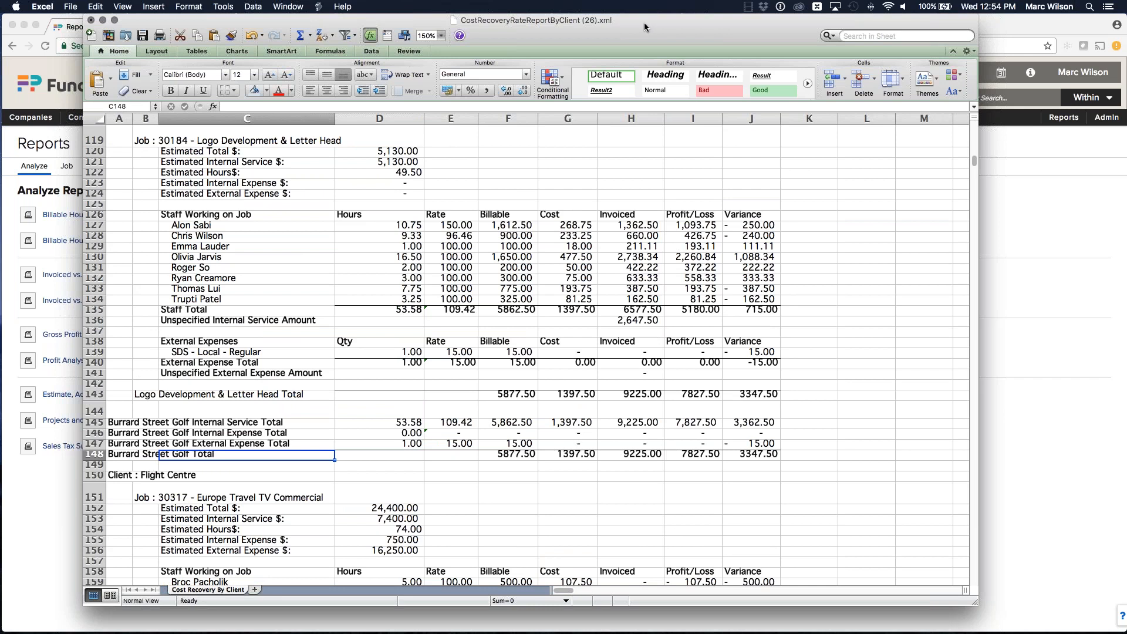
pyautogui.scroll(-4, 681, 256)
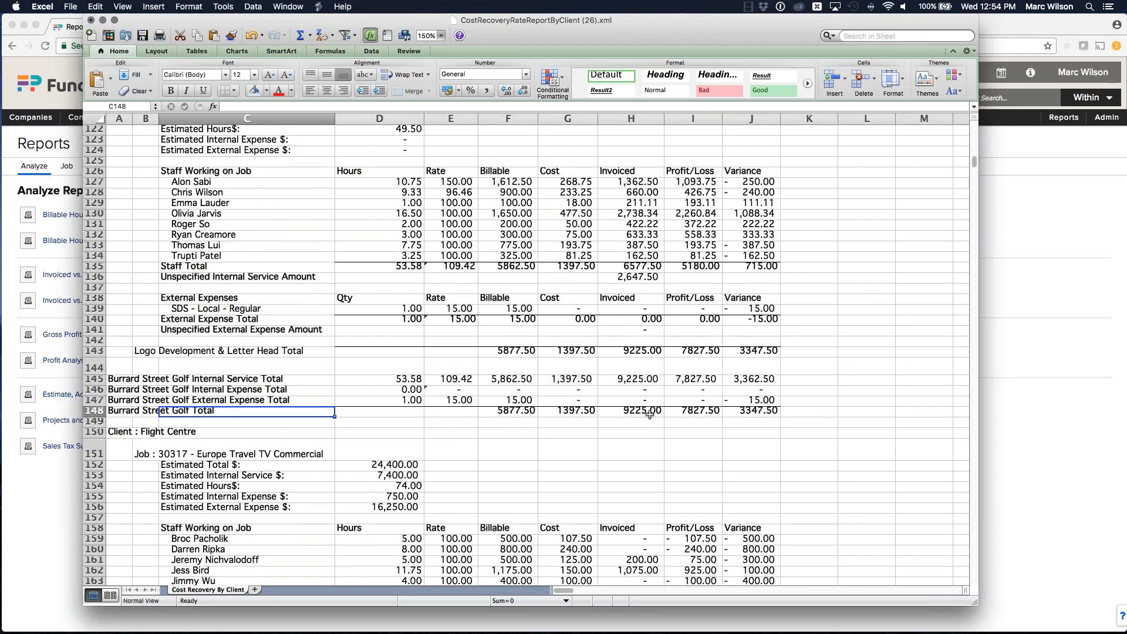
# Step: Switch back to the browser and open Manage Permission Sets under Rate and Staff Management in Admin
pyautogui.doubleClick(685, 27)
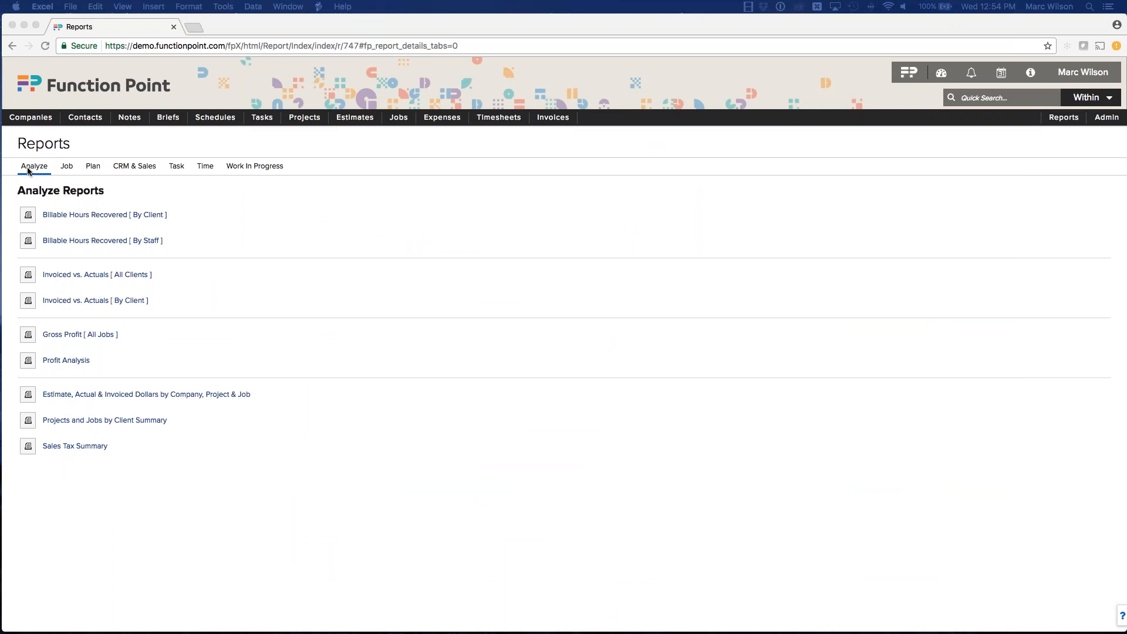
pyautogui.click(133, 203)
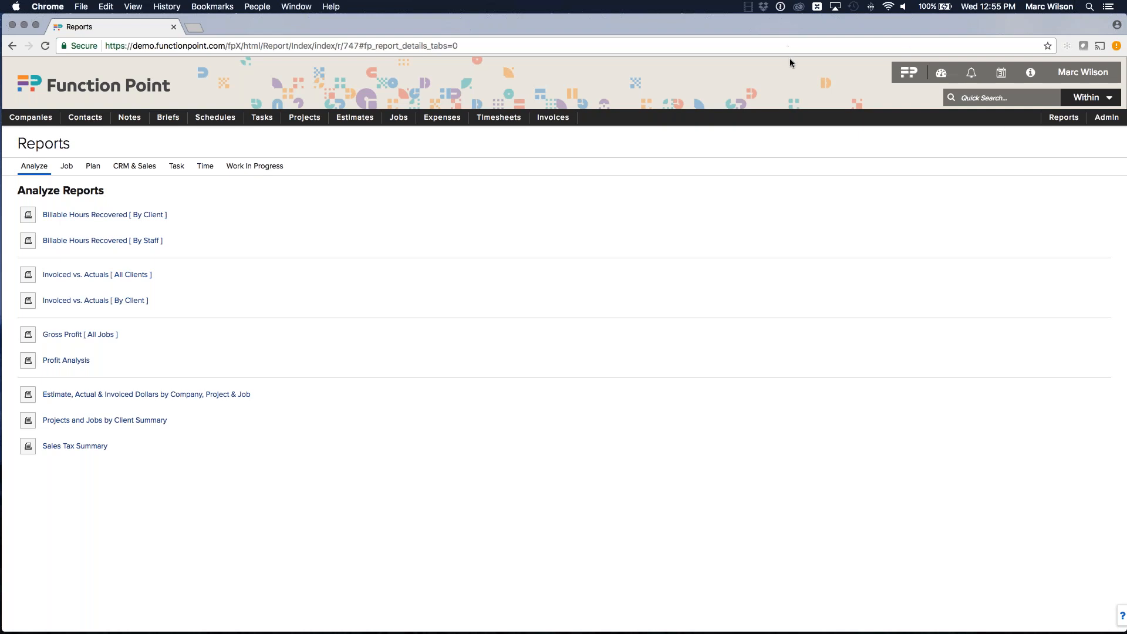
pyautogui.moveTo(1099, 126)
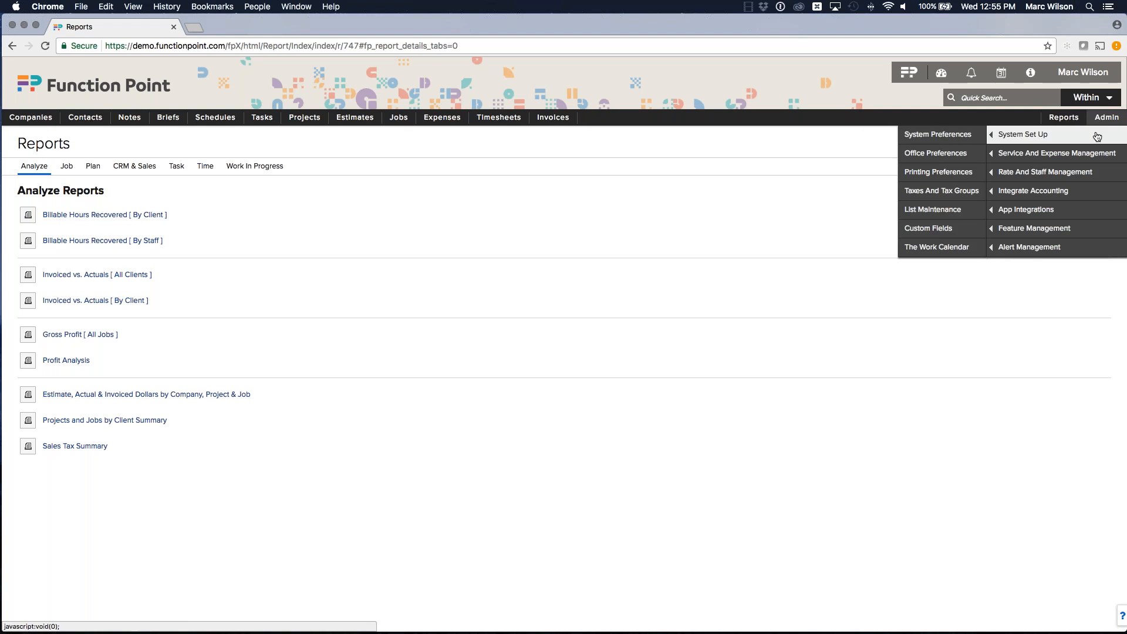
pyautogui.moveTo(1034, 158)
pyautogui.moveTo(1005, 173)
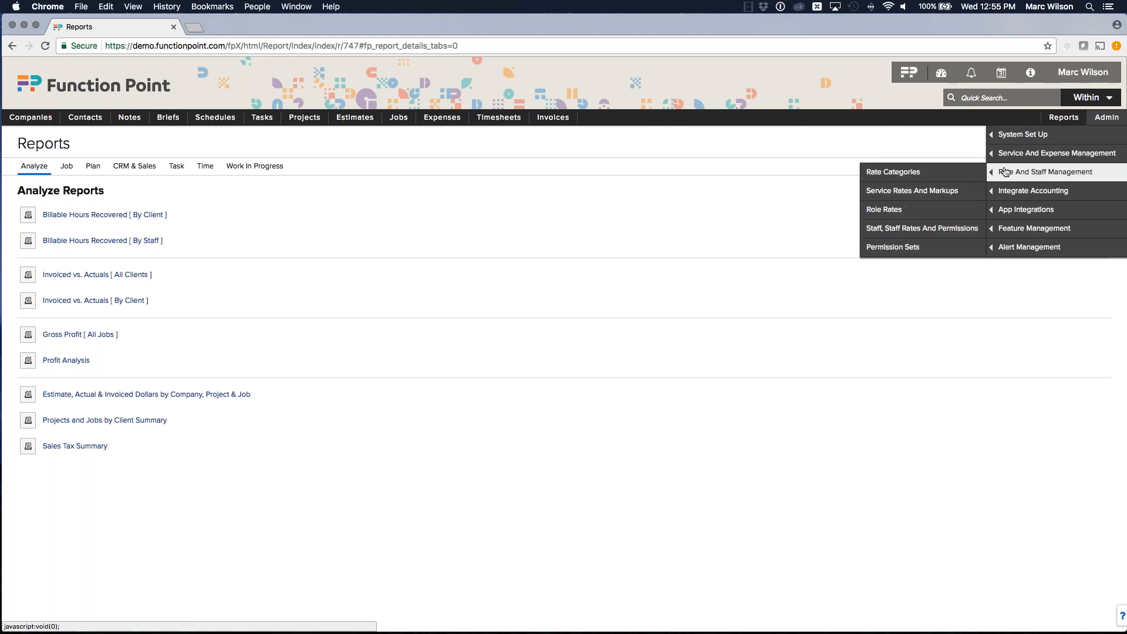
pyautogui.click(903, 250)
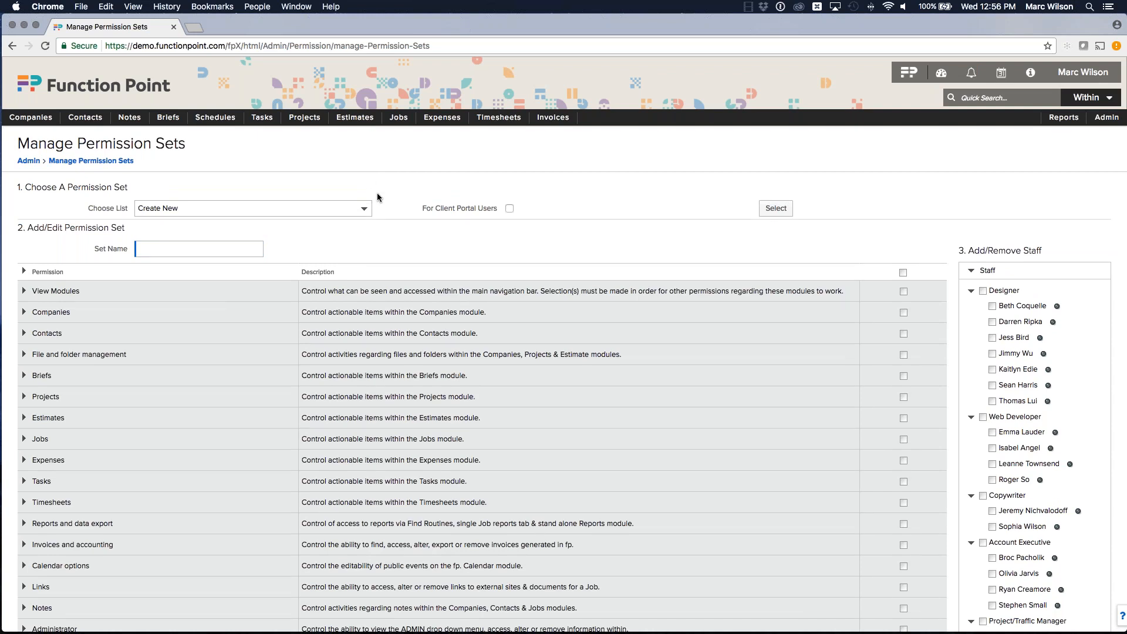
# Step: Expand the Salary/wage info permission group to examine its Show Hourly Wage and Payroll permissions, then collapse it
pyautogui.moveTo(17, 144); pyautogui.dragTo(195, 147)
pyautogui.click(223, 179)
pyautogui.scroll(-3, 444, 342)
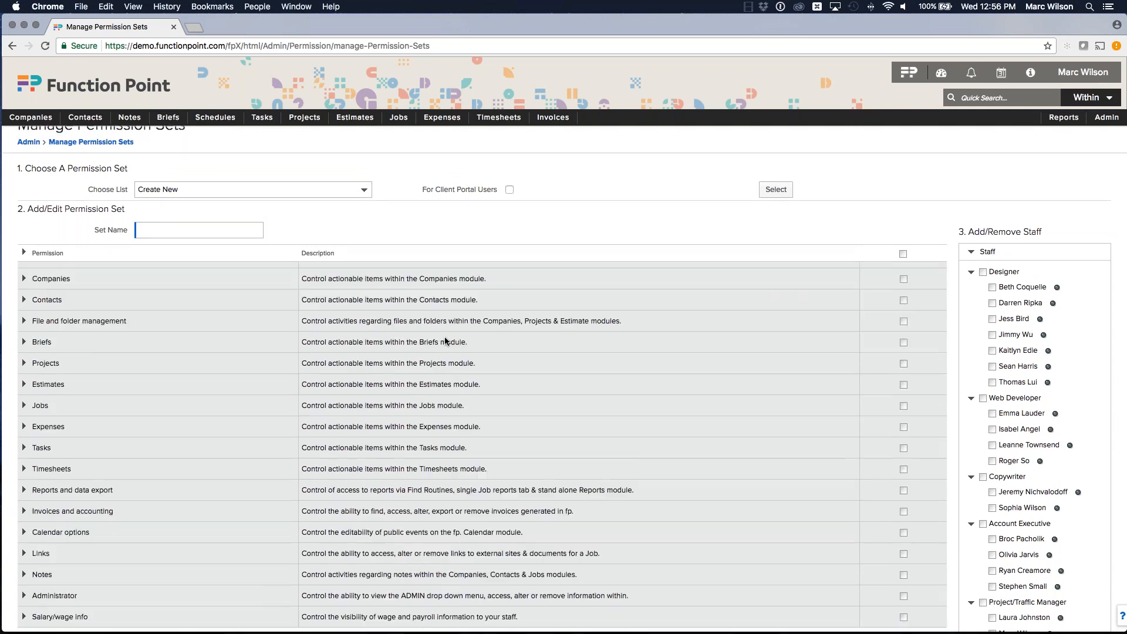
pyautogui.moveTo(33, 581); pyautogui.dragTo(93, 584)
pyautogui.click(90, 580)
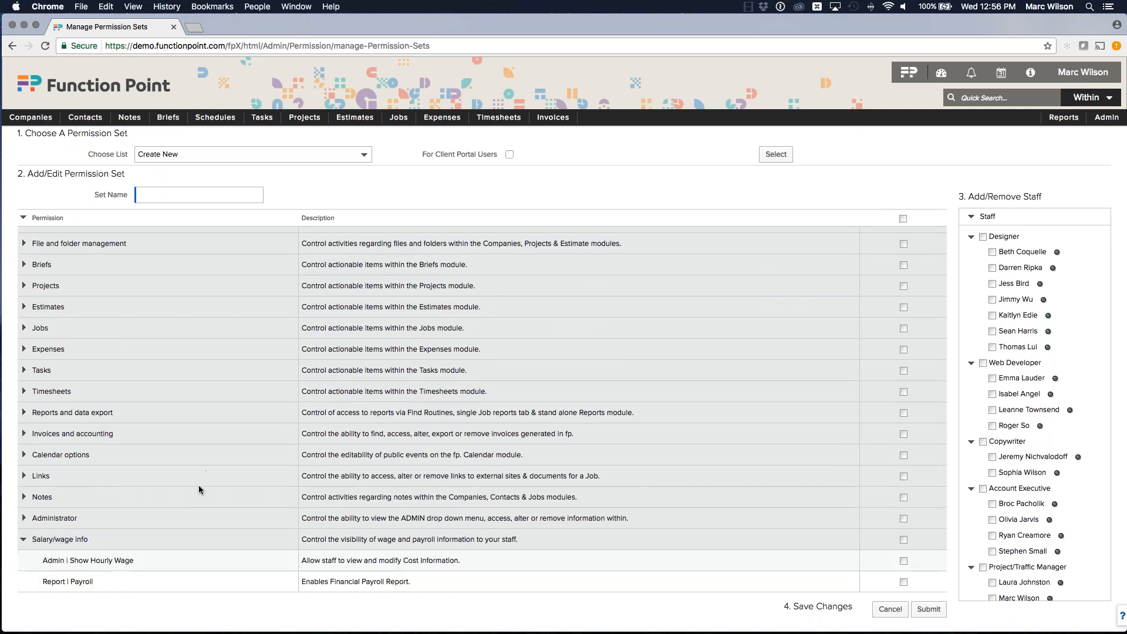
pyautogui.moveTo(69, 560); pyautogui.dragTo(194, 573)
pyautogui.click(193, 569)
pyautogui.click(20, 541)
# Step: Point out the collapsed Salary/wage info permission row, scroll back up, and return to the Function Point dashboard
pyautogui.moveTo(34, 580); pyautogui.dragTo(101, 580)
pyautogui.click(103, 580)
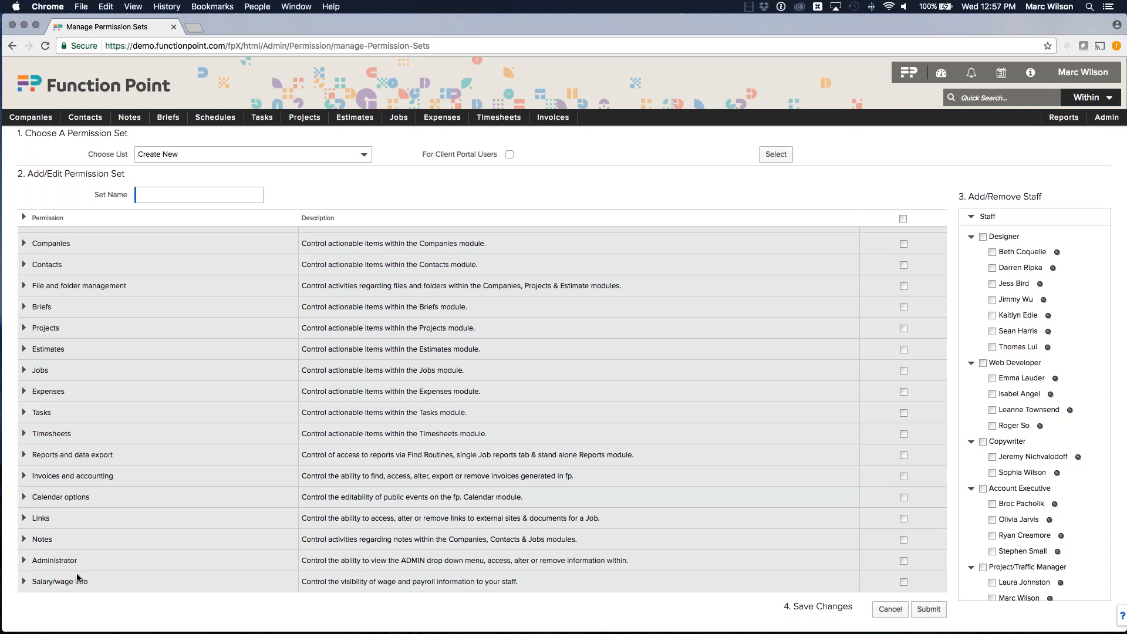
pyautogui.moveTo(31, 581); pyautogui.dragTo(95, 582)
pyautogui.click(95, 581)
pyautogui.scroll(1, 534, 252)
pyautogui.scroll(3, 560, 271)
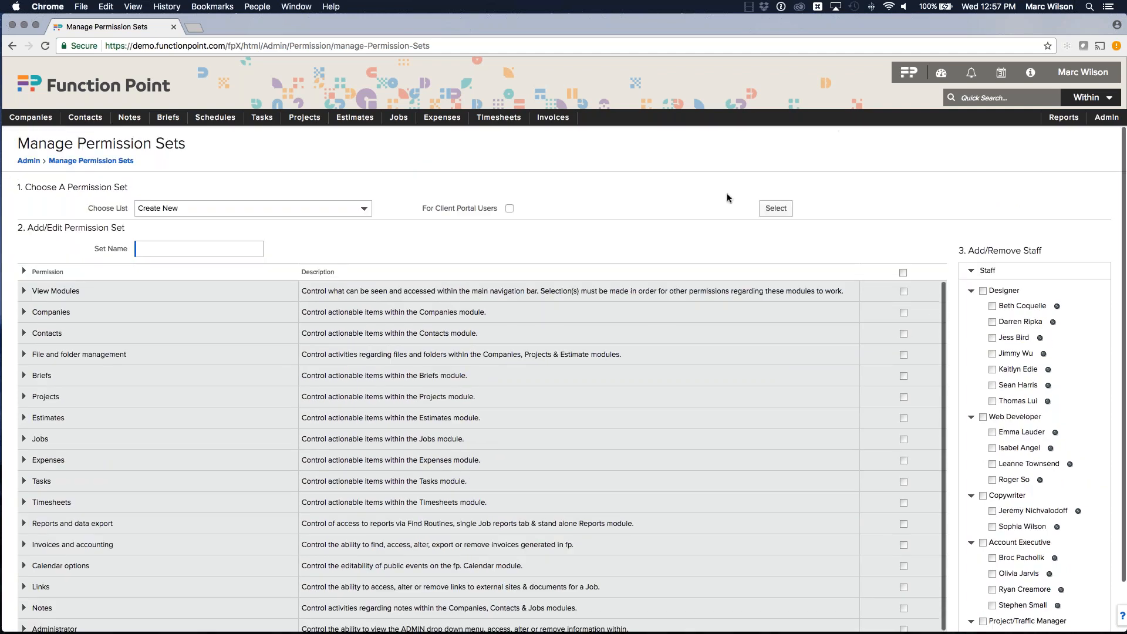
pyautogui.click(908, 72)
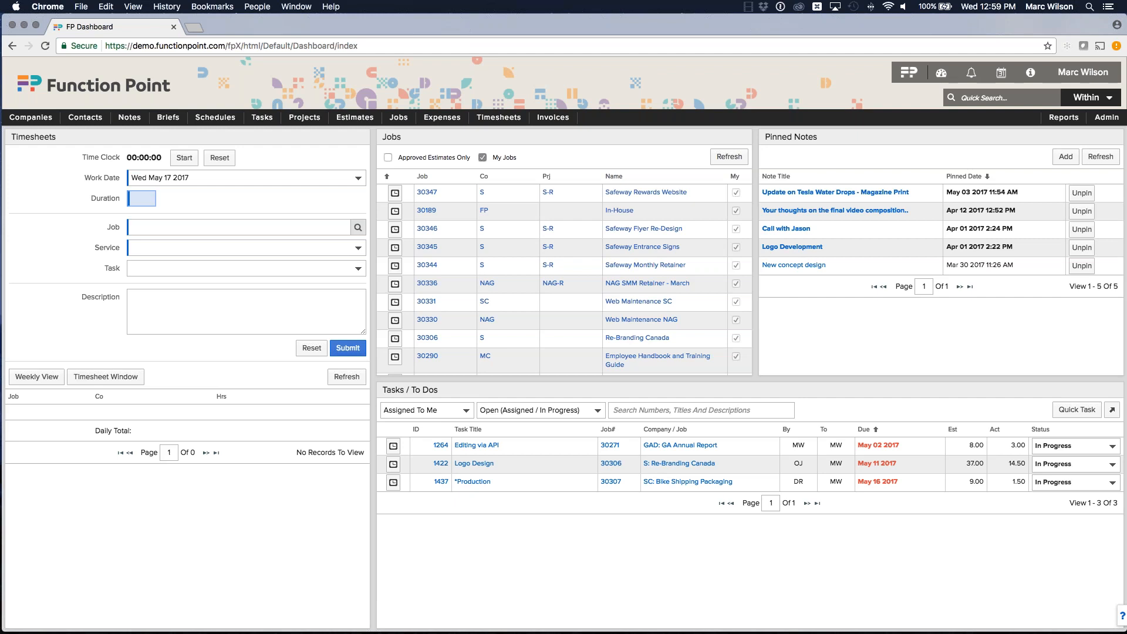
pyautogui.hotkey('ctrl', 'Up')
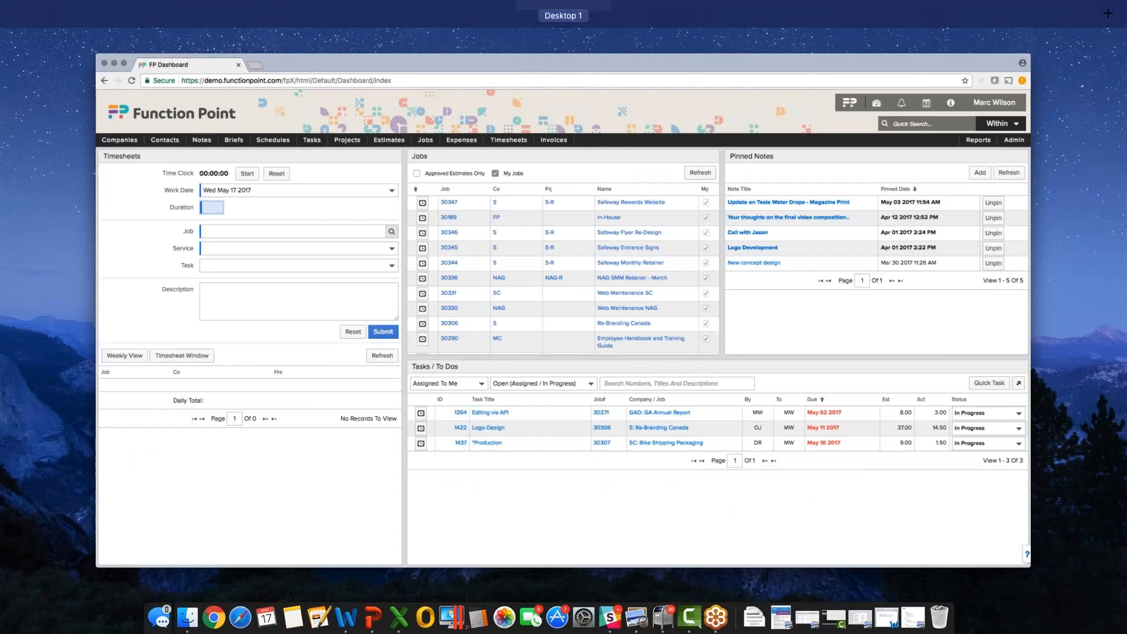
pyautogui.hotkey('ctrl', 'Up')
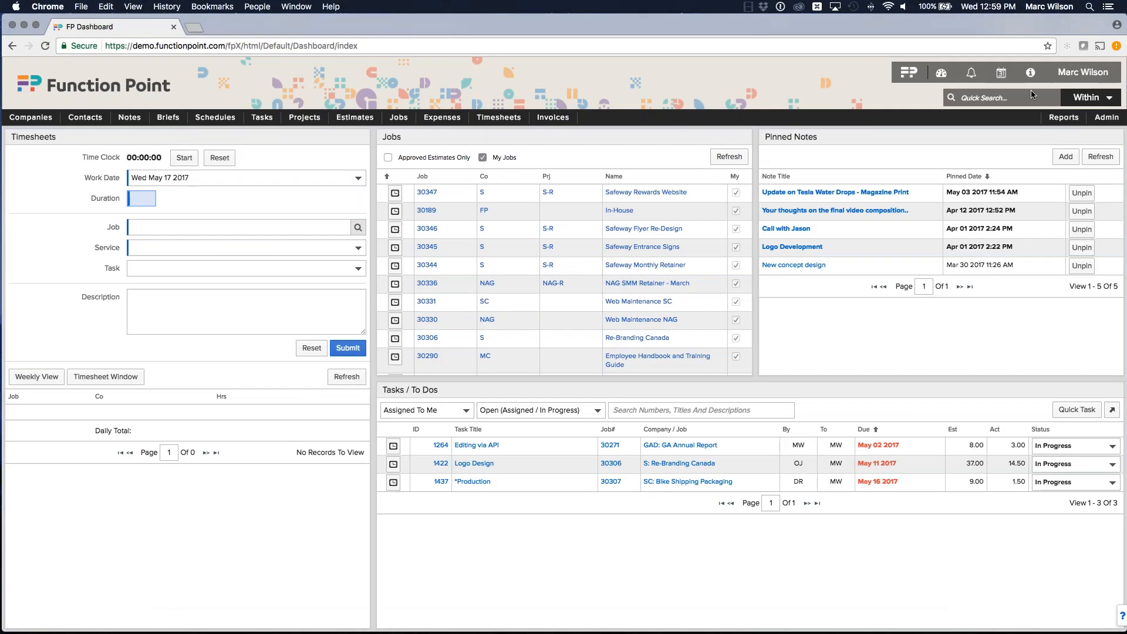